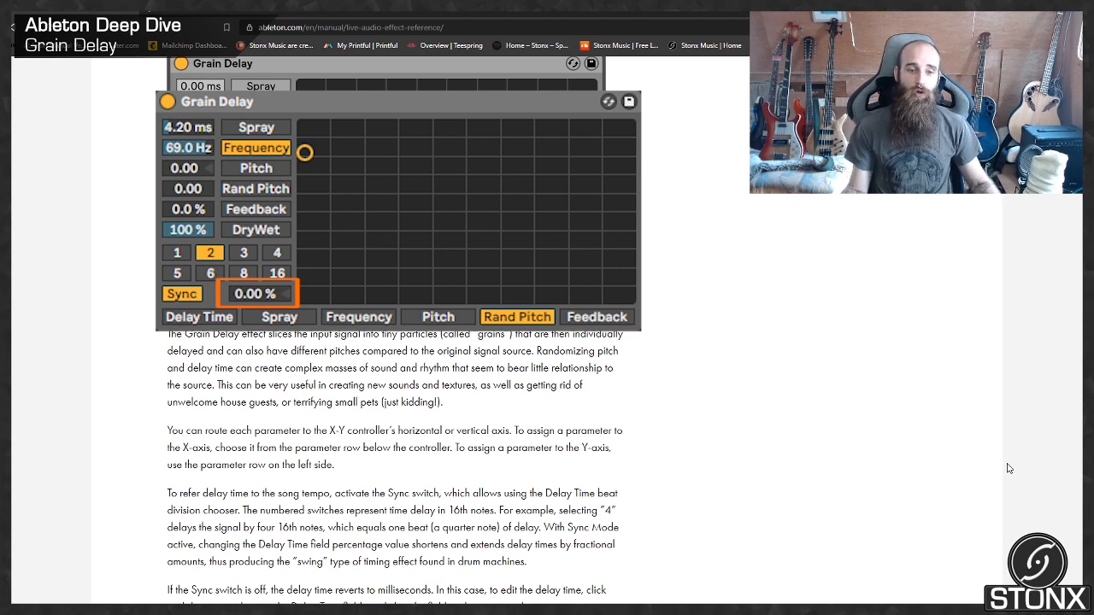
Step: Read the Grain Delay section of the Ableton manual, covering Spray, Frequency, Pitch and Random Pitch
scroll(1008, 468, down, 2)
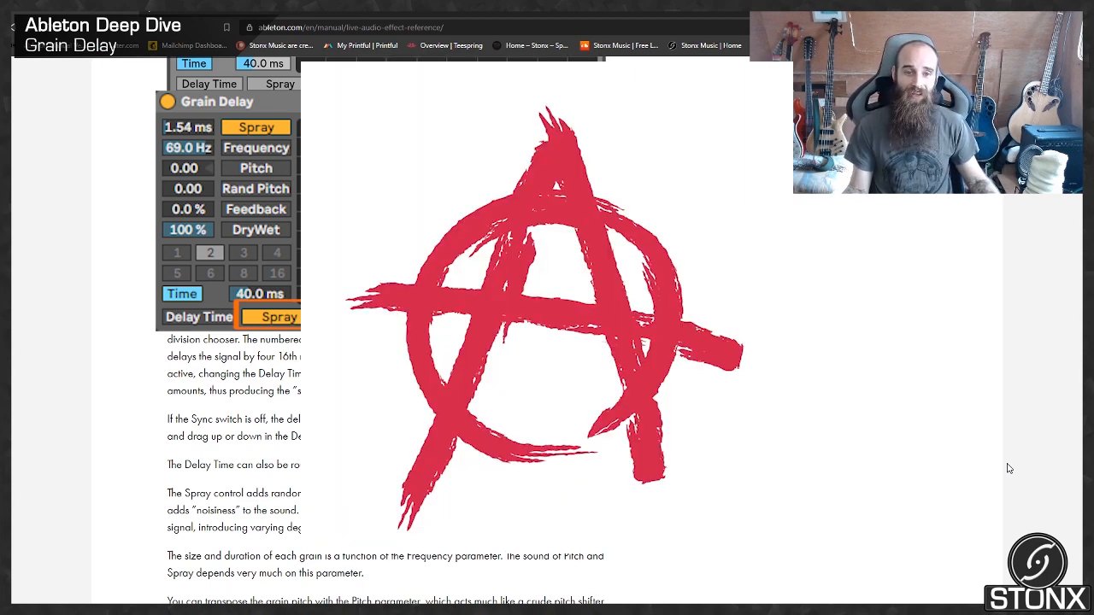
scroll(1006, 468, down, 2)
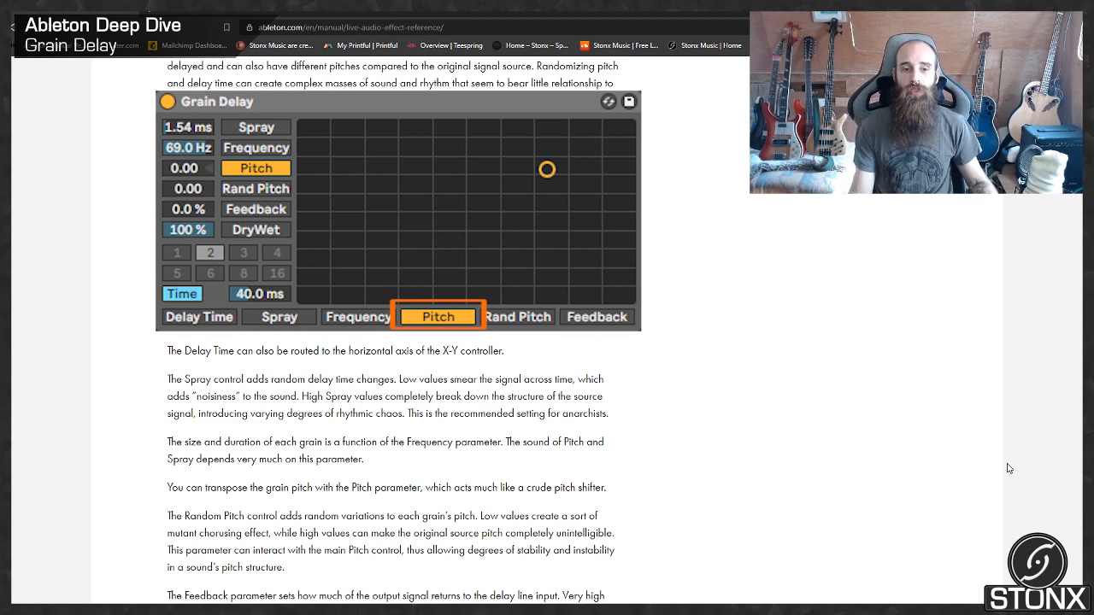
scroll(1007, 468, down, 2)
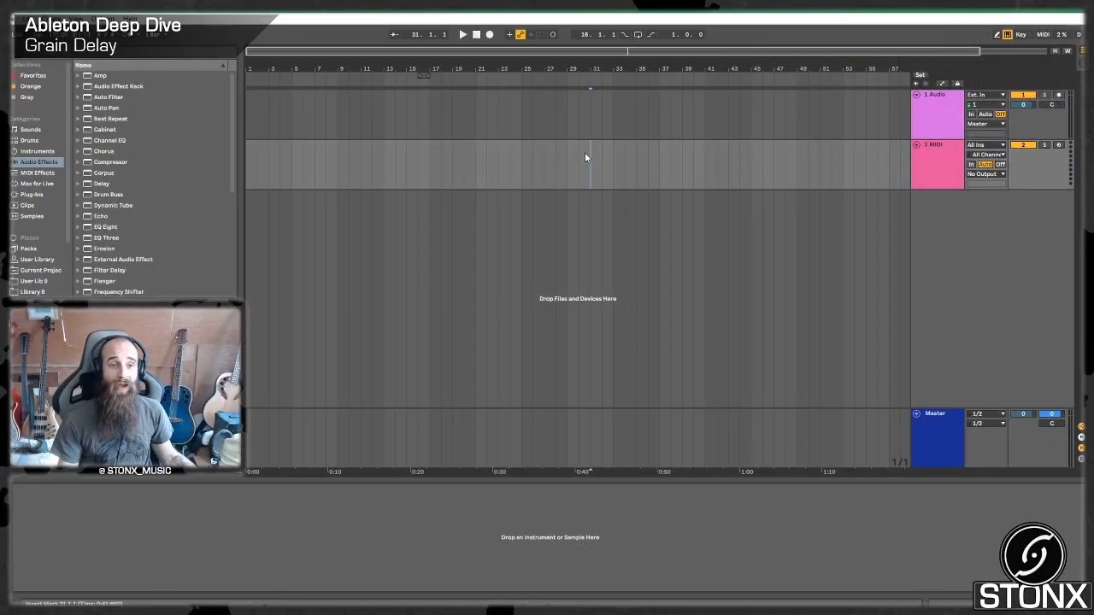
Step: Find Grain Delay among the audio effects and add it to the MIDI track's device chain
scroll(60, 129, down, 1)
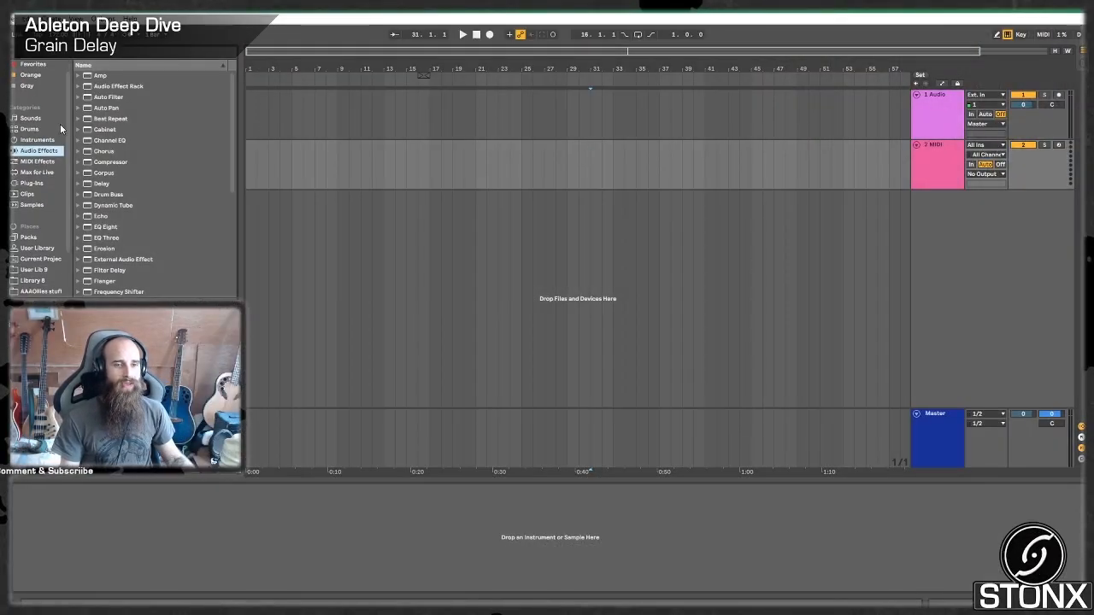
scroll(60, 128, down, 3)
scroll(130, 257, down, 5)
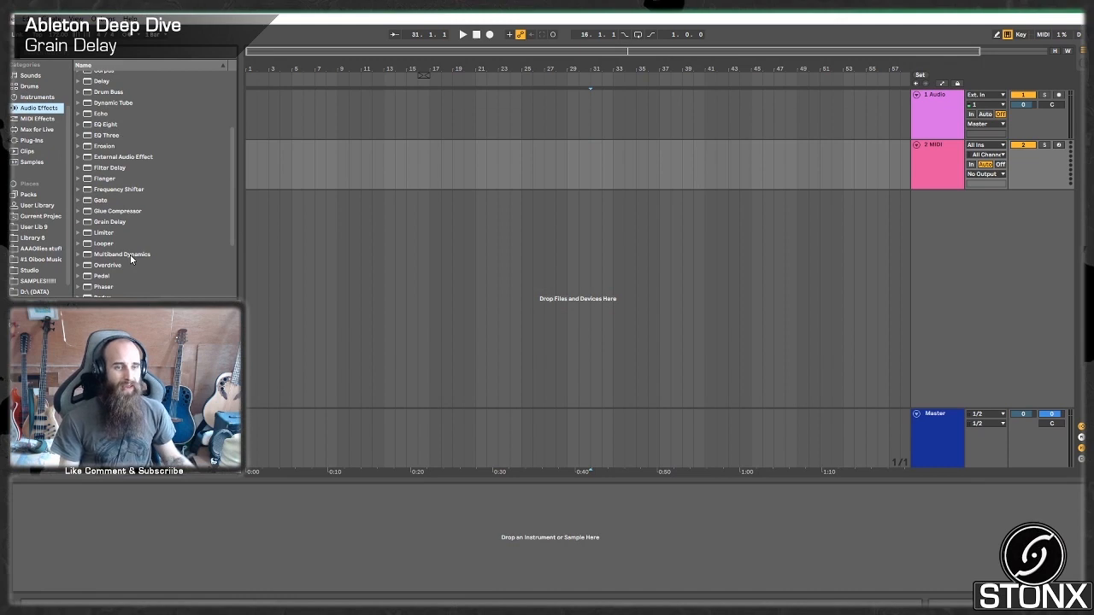
scroll(122, 169, down, 5)
click(109, 157)
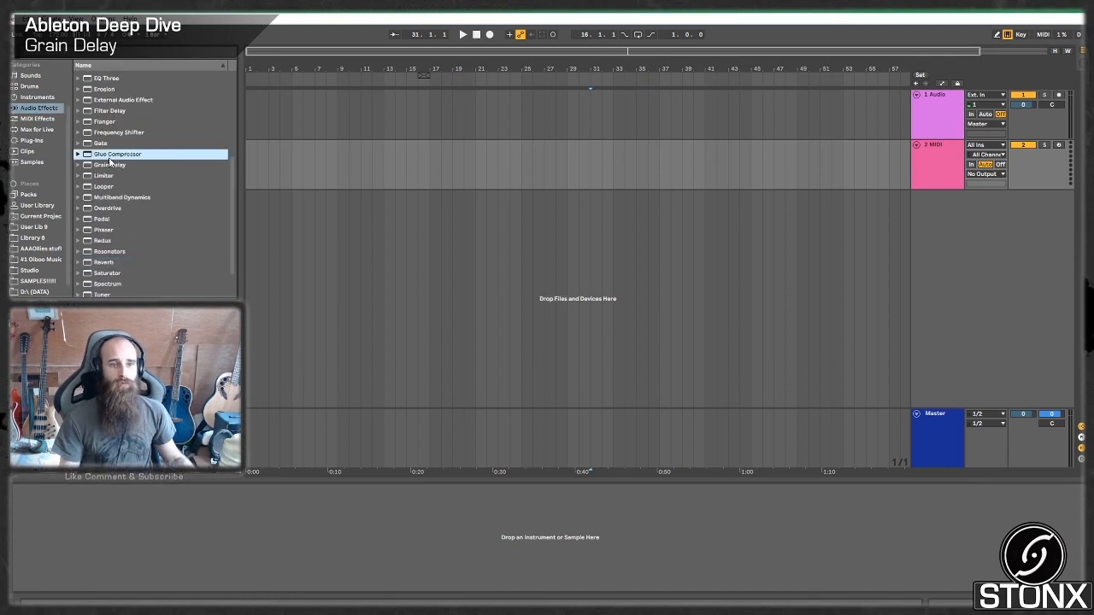
drag(109, 164, 178, 529)
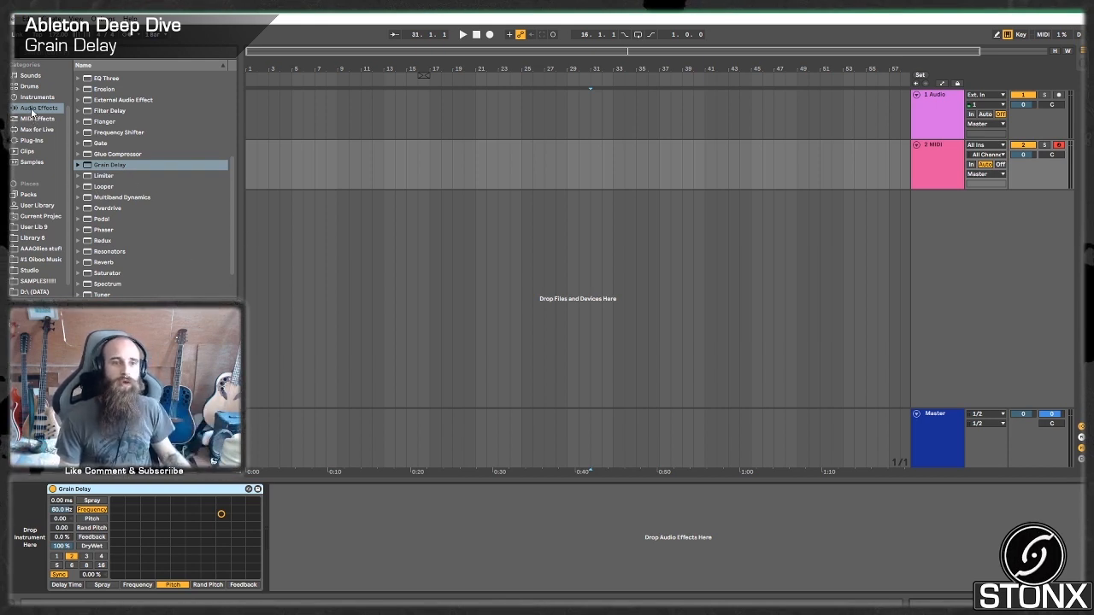
Step: Load the Operator instrument onto the MIDI track ahead of Grain Delay and bypass Grain Delay
click(34, 97)
click(123, 152)
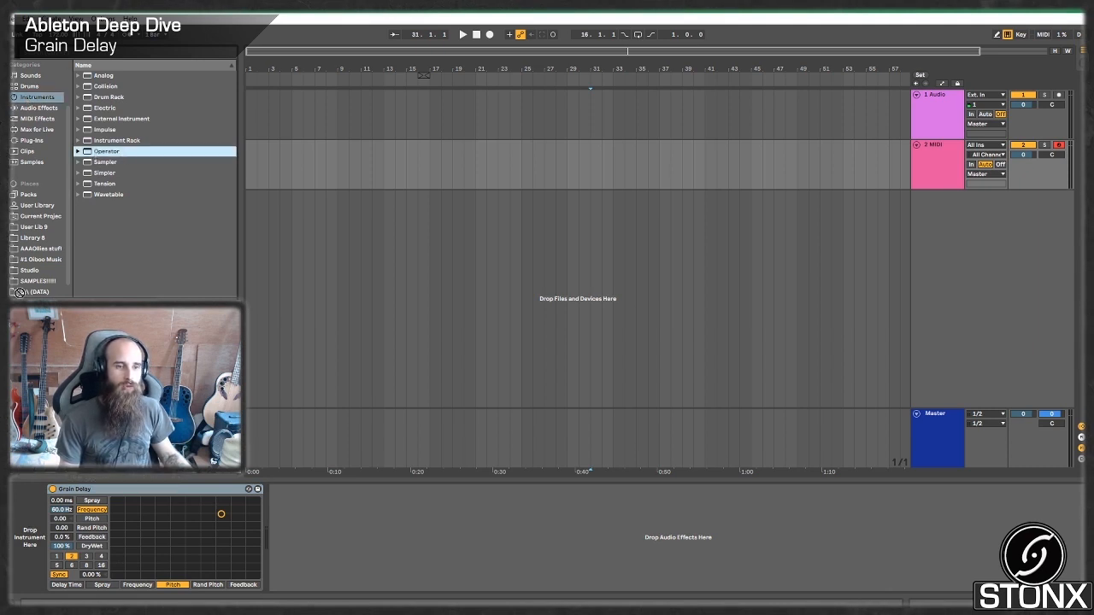
key(Return)
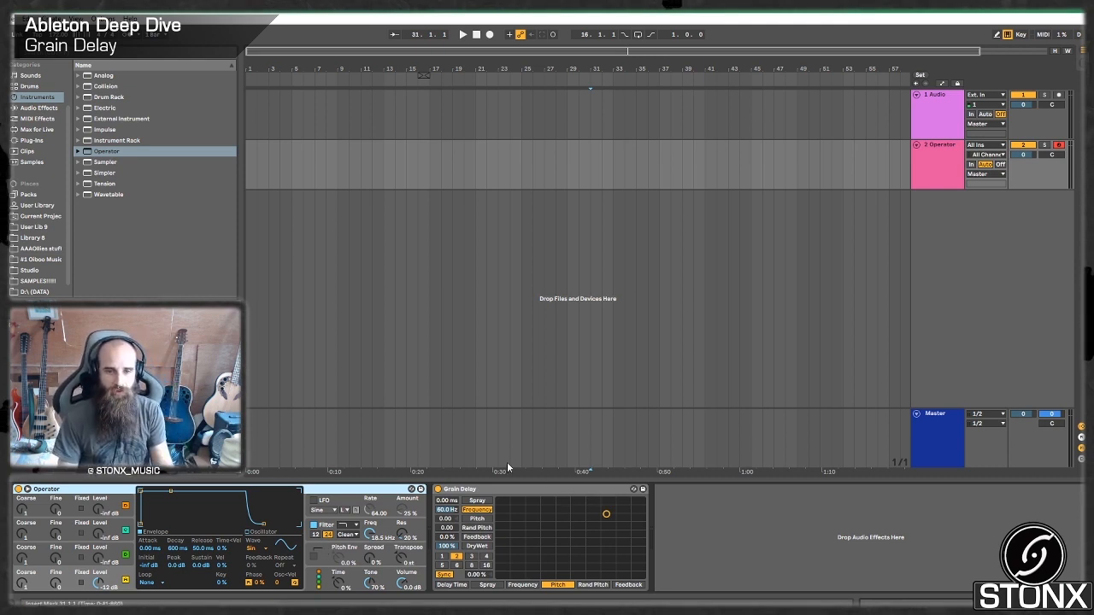
click(439, 489)
Step: Set Operator's oscillator levels to -14 dB for D, -21 dB for C and -25 dB for B, with a 148 ms attack on B
drag(98, 562, 171, 492)
click(111, 533)
click(117, 552)
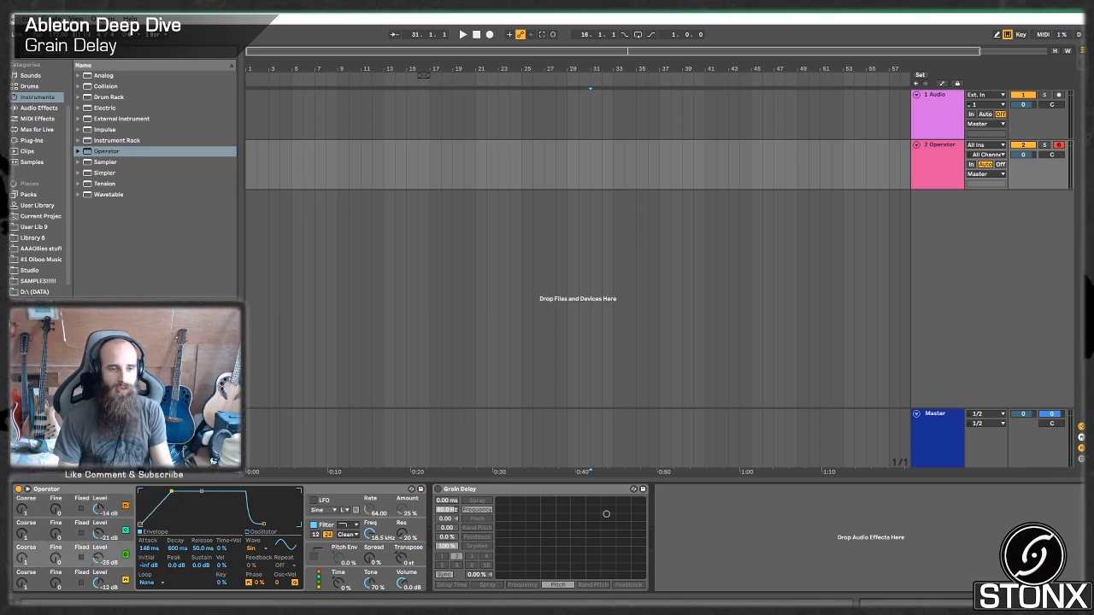
Step: Set the Coarse tuning of oscillators D, C and B to 13, 13 and 8, and raise their Fine tuning
drag(23, 553, 59, 491)
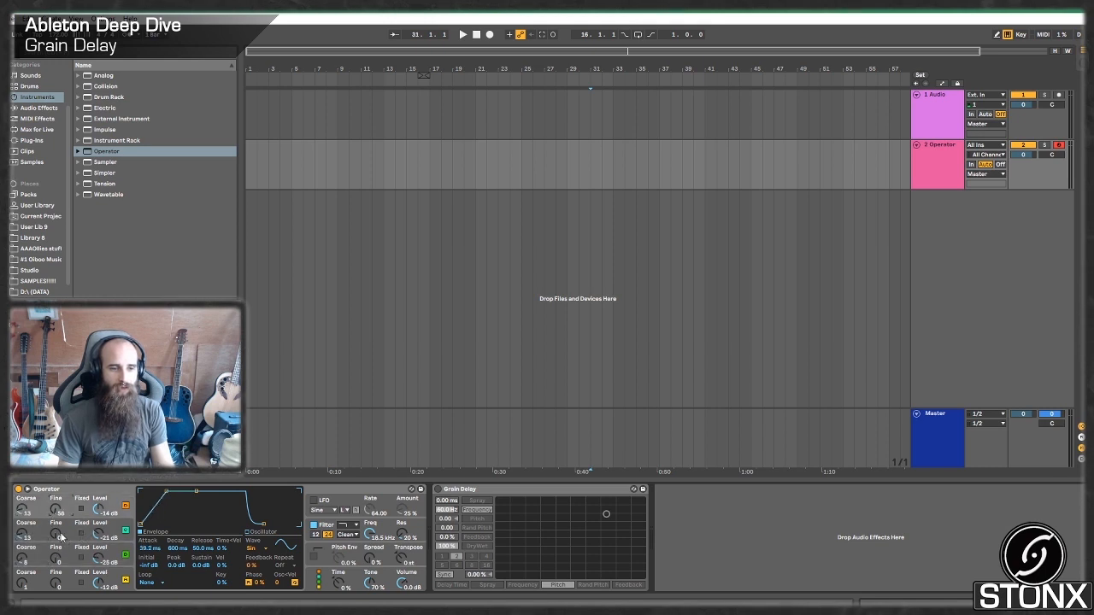
drag(60, 536, 60, 517)
drag(60, 561, 60, 534)
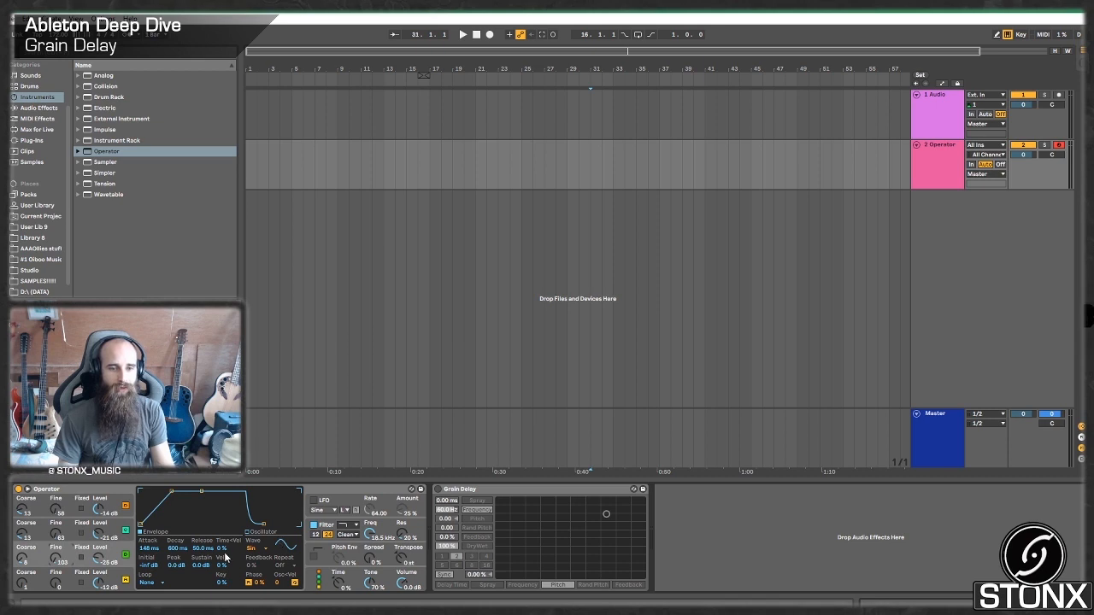
Step: Draw a custom set of harmonics for oscillator B to turn its sine into a User waveform
click(123, 578)
click(123, 556)
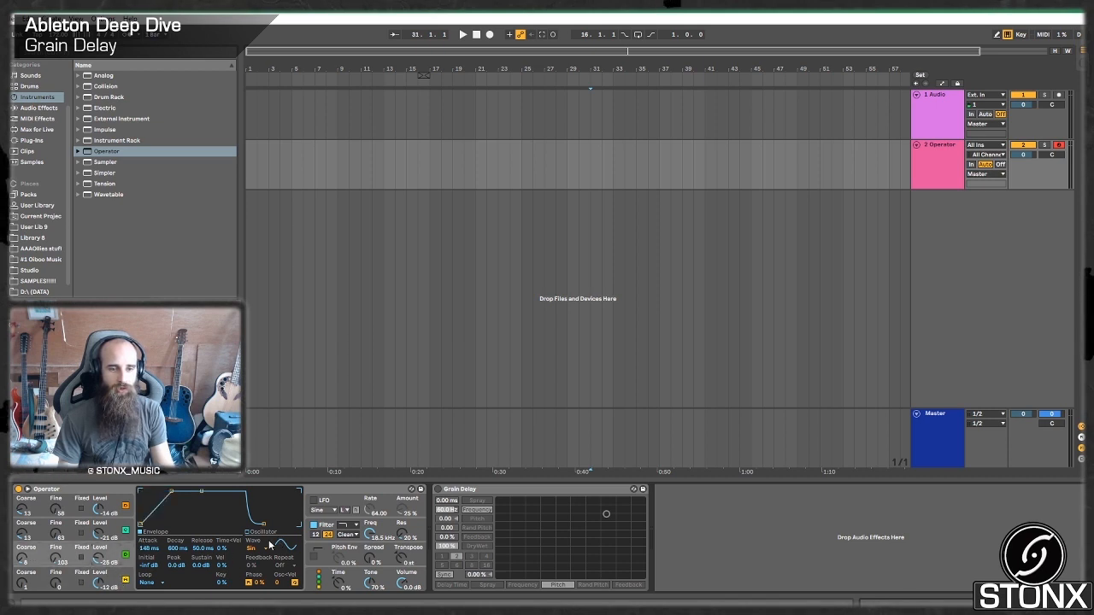
click(268, 547)
click(267, 547)
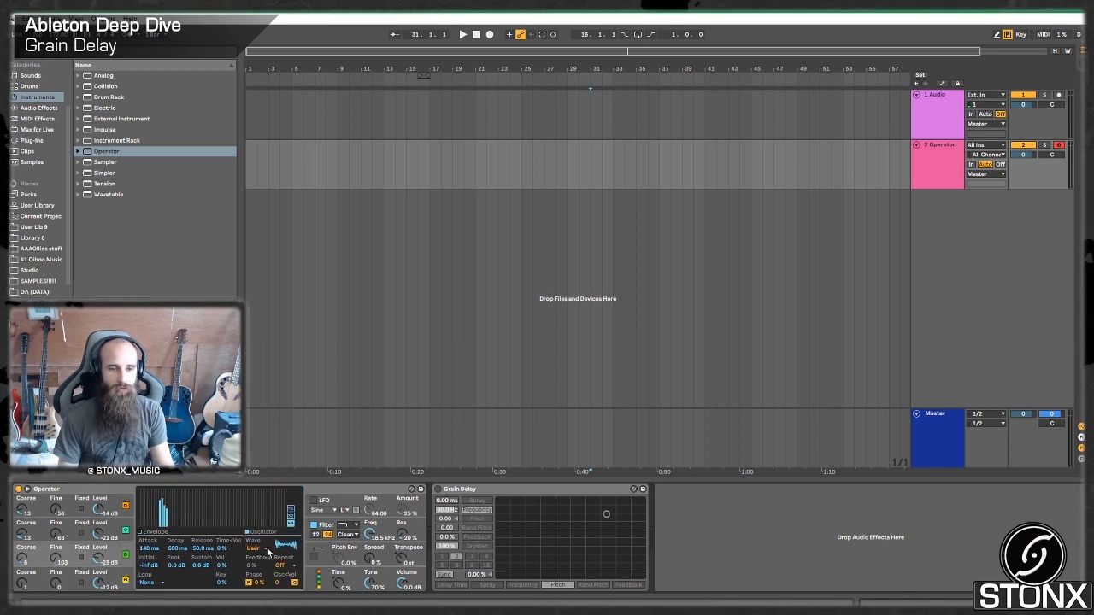
click(258, 492)
click(227, 513)
click(272, 508)
click(196, 503)
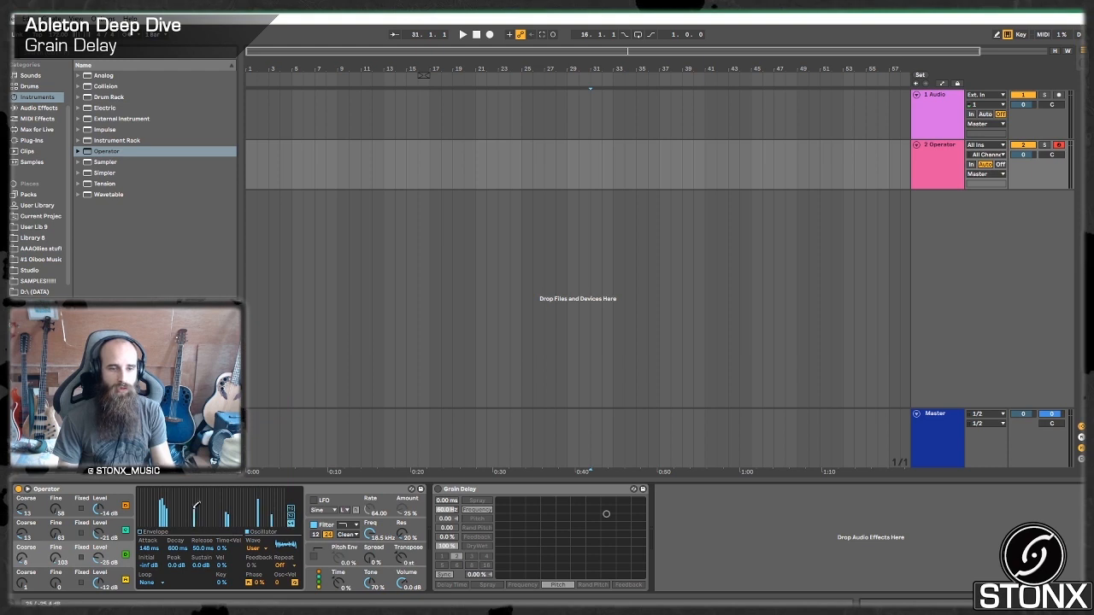
click(260, 548)
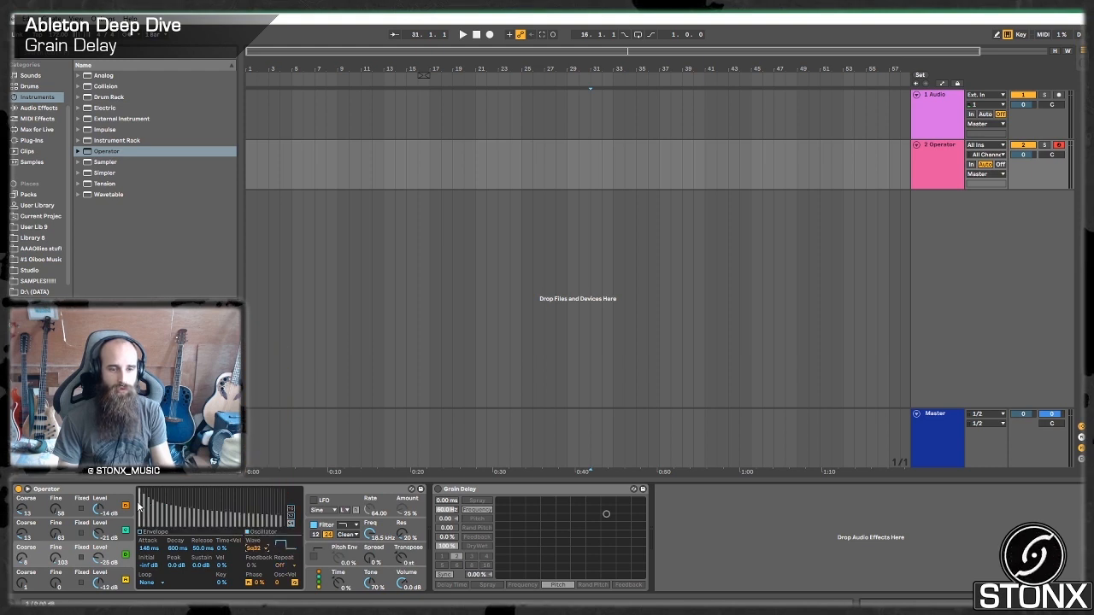
mouse_move(171, 515)
mouse_down()
mouse_move(205, 518)
mouse_move(256, 489)
mouse_move(245, 492)
mouse_move(266, 522)
mouse_move(180, 503)
mouse_move(196, 489)
mouse_up()
Step: Draw custom User waveforms for oscillators C and D, and audition the sound with a note in a lower octave
click(94, 527)
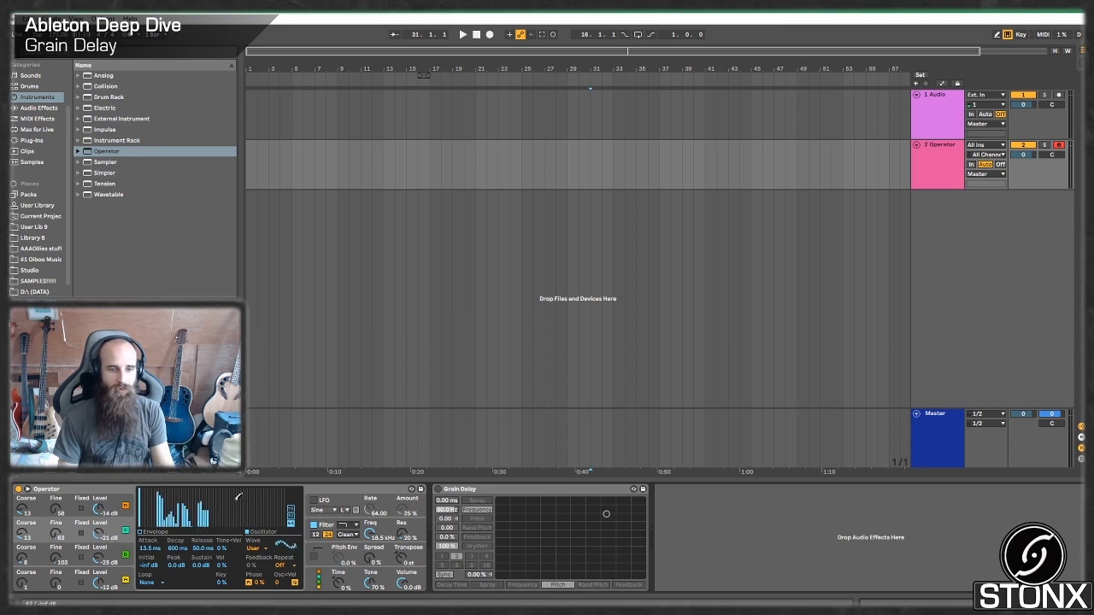
click(80, 502)
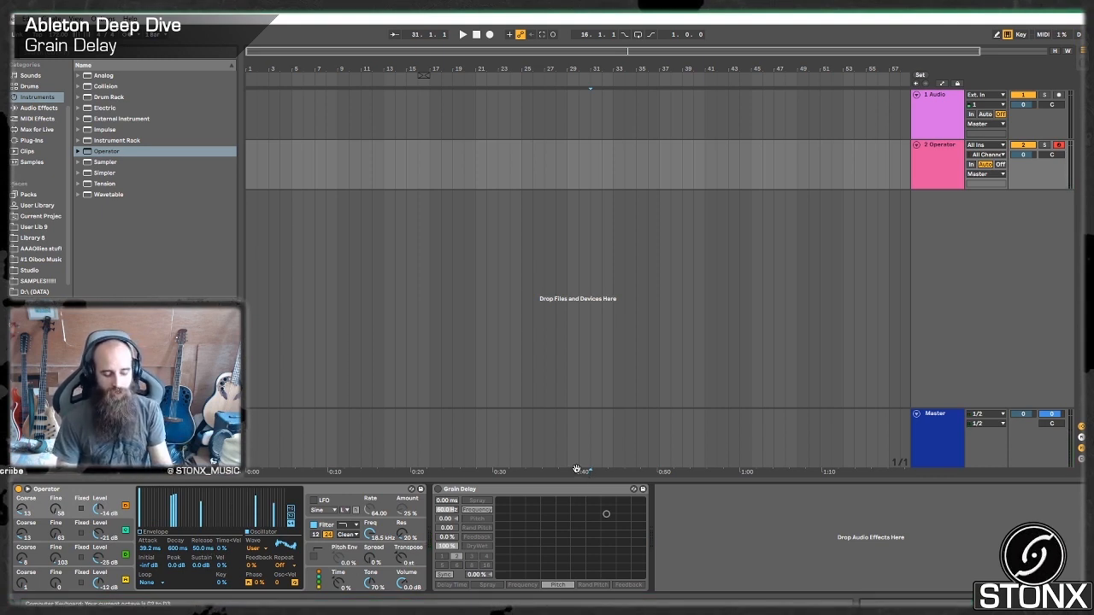
key(z)
key(a)
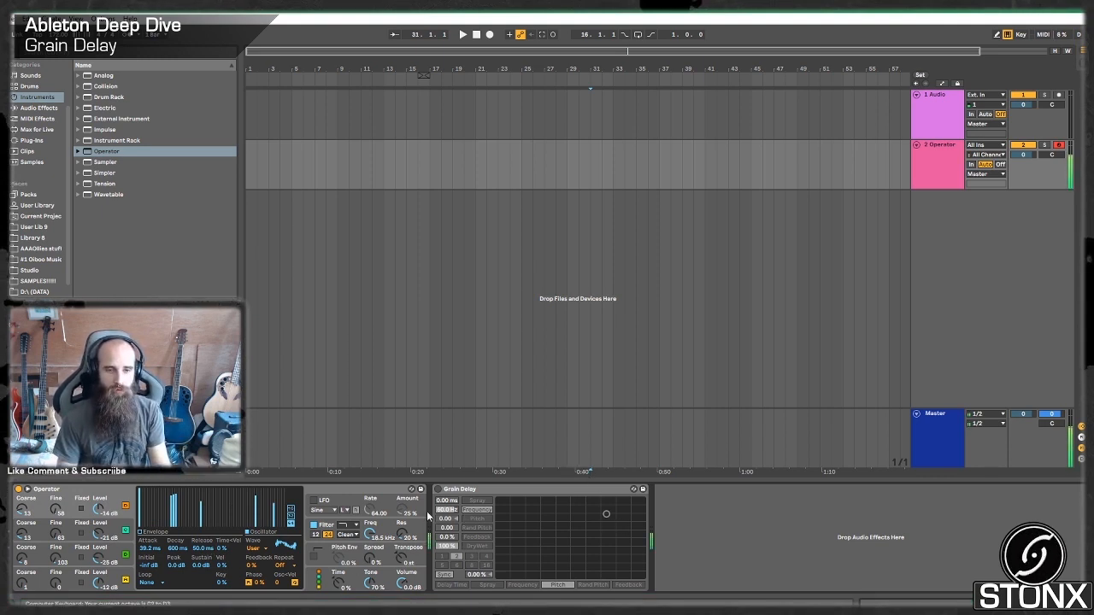
Step: Try Operator's pitch envelope at 100% with a reshaped curve while playing a note, and switch it off
click(314, 557)
drag(339, 557, 340, 513)
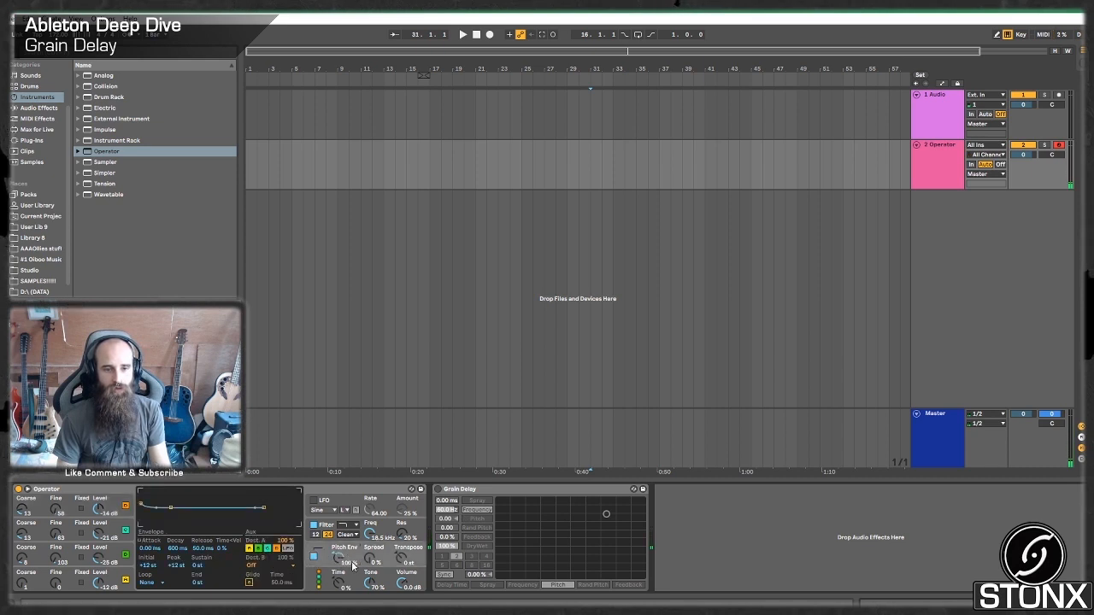
key(a)
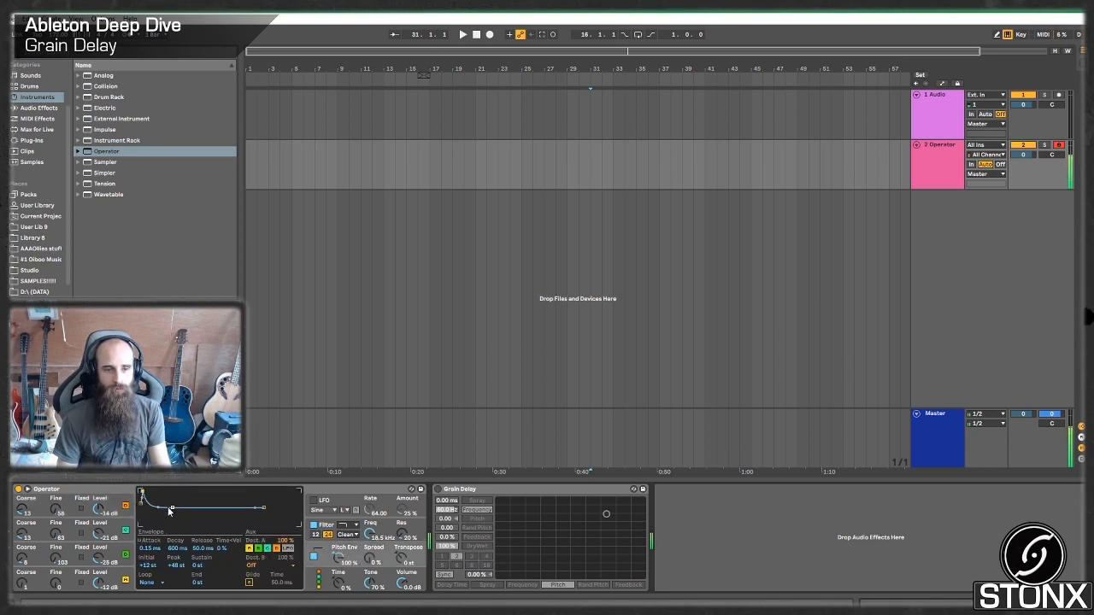
drag(170, 510, 194, 505)
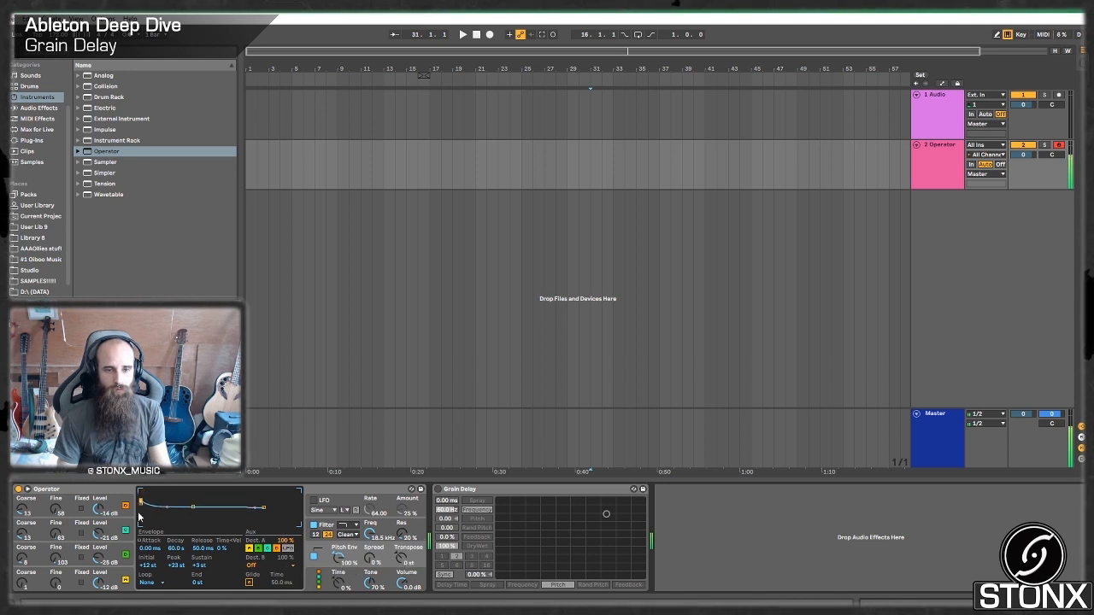
click(313, 556)
Step: Audition several of Operator's oscillator routing algorithms while playing a note, including the diamond-shaped layout
click(321, 581)
click(237, 498)
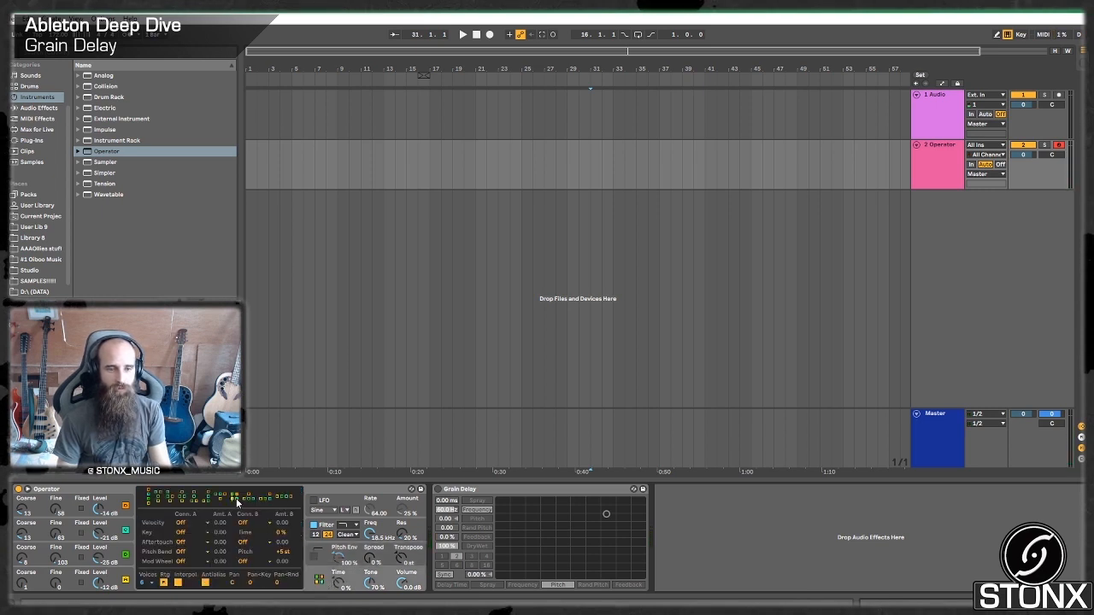
click(181, 498)
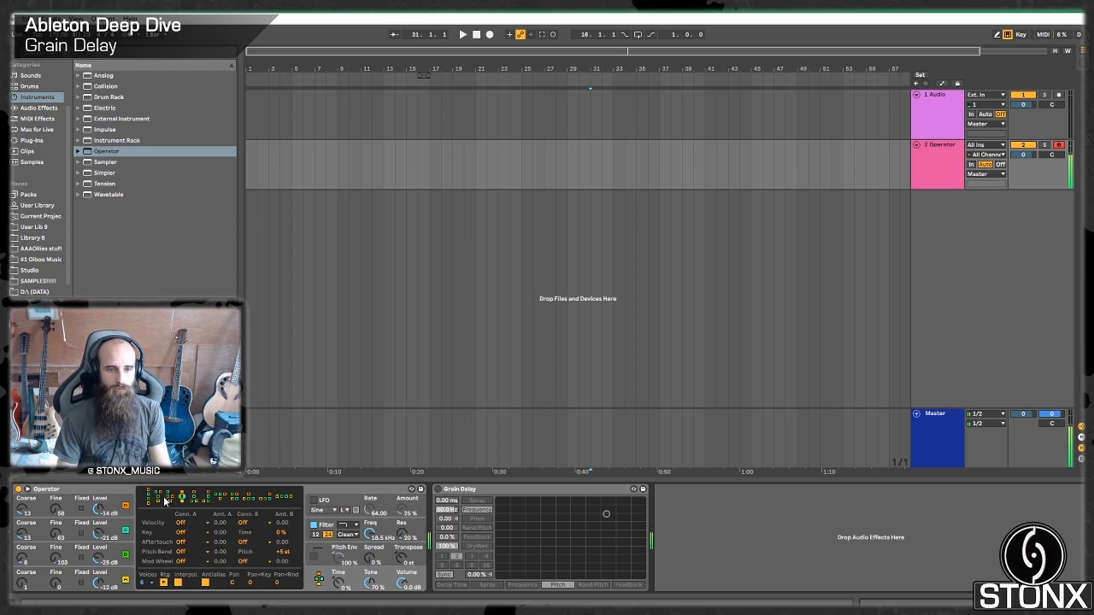
click(169, 499)
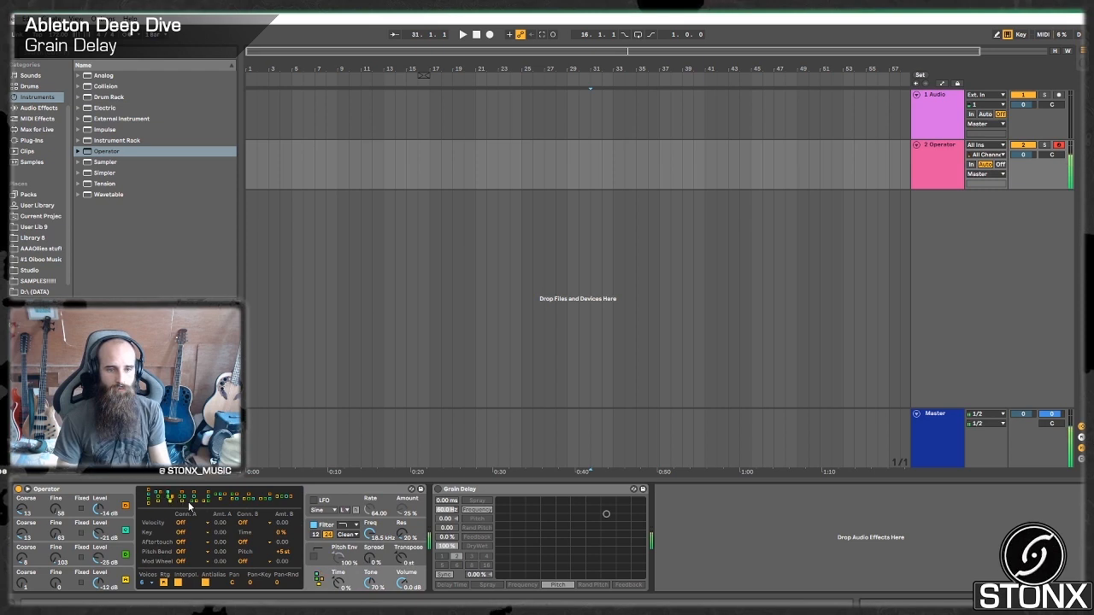
Step: Lengthen the envelope attack to about 9 s on oscillator C and 20 s on oscillator B
click(120, 500)
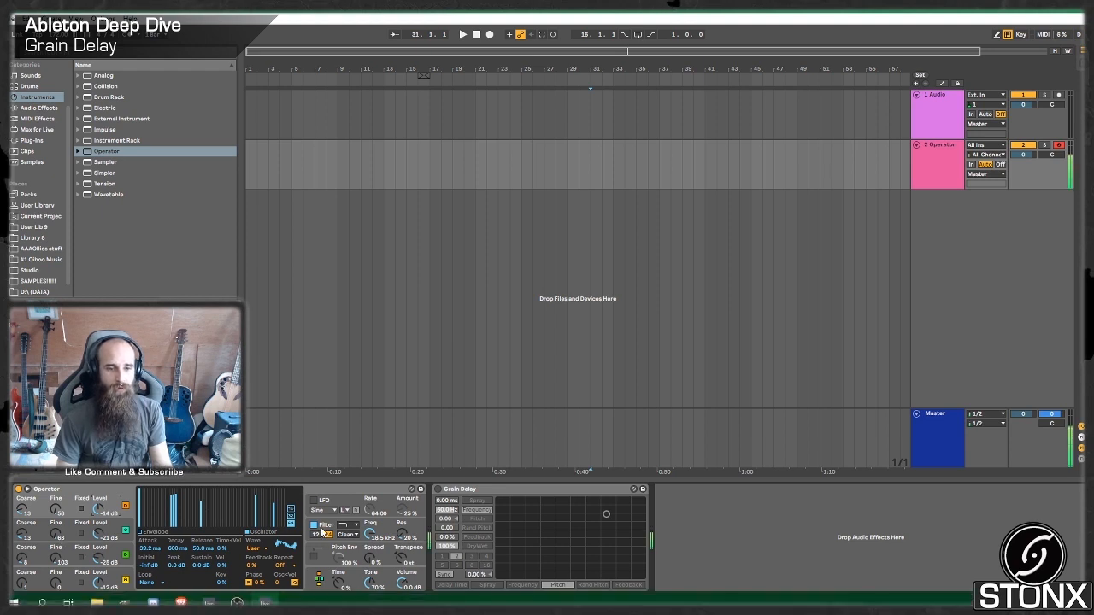
click(112, 531)
click(141, 532)
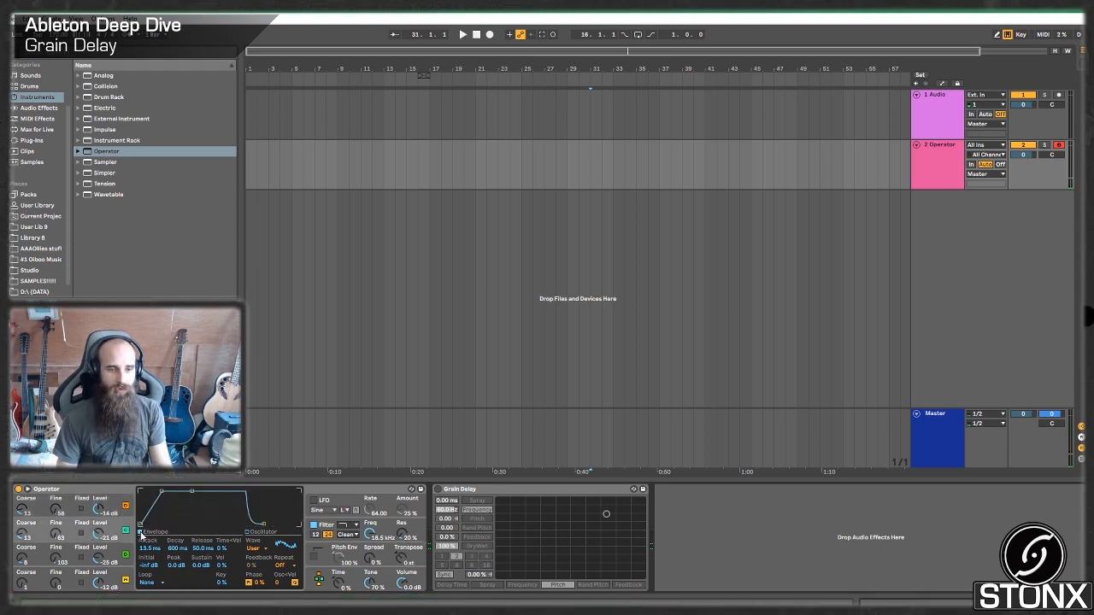
drag(159, 497, 178, 494)
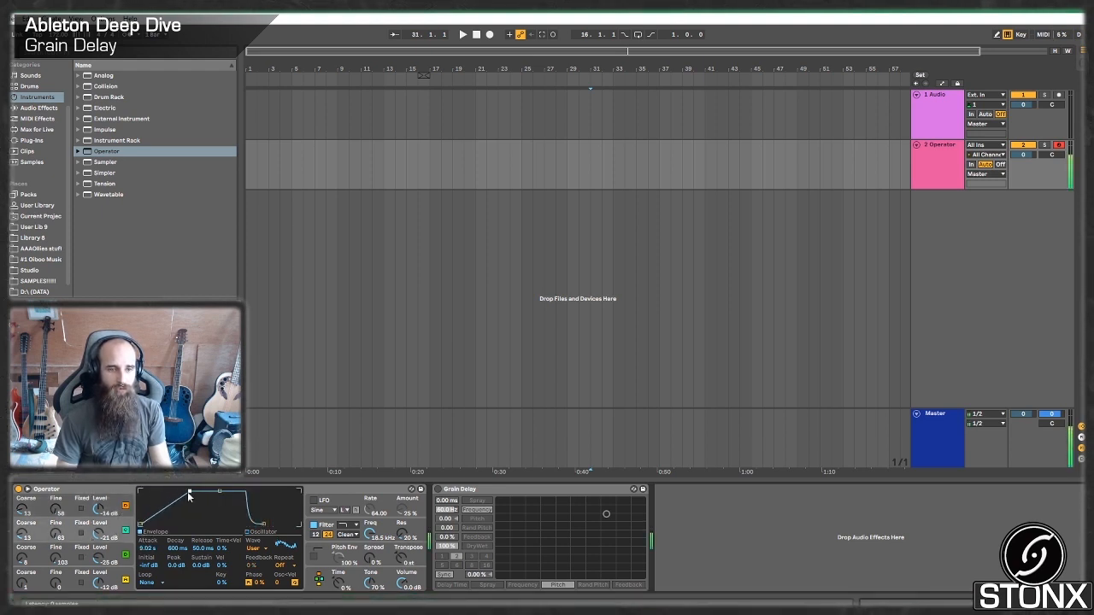
click(116, 554)
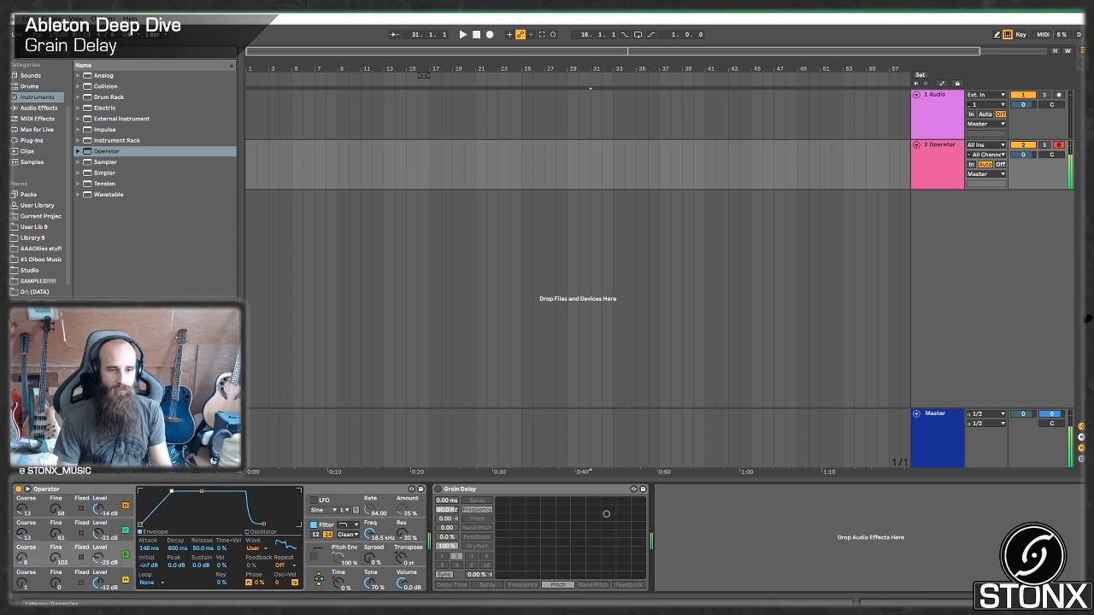
drag(171, 492, 193, 496)
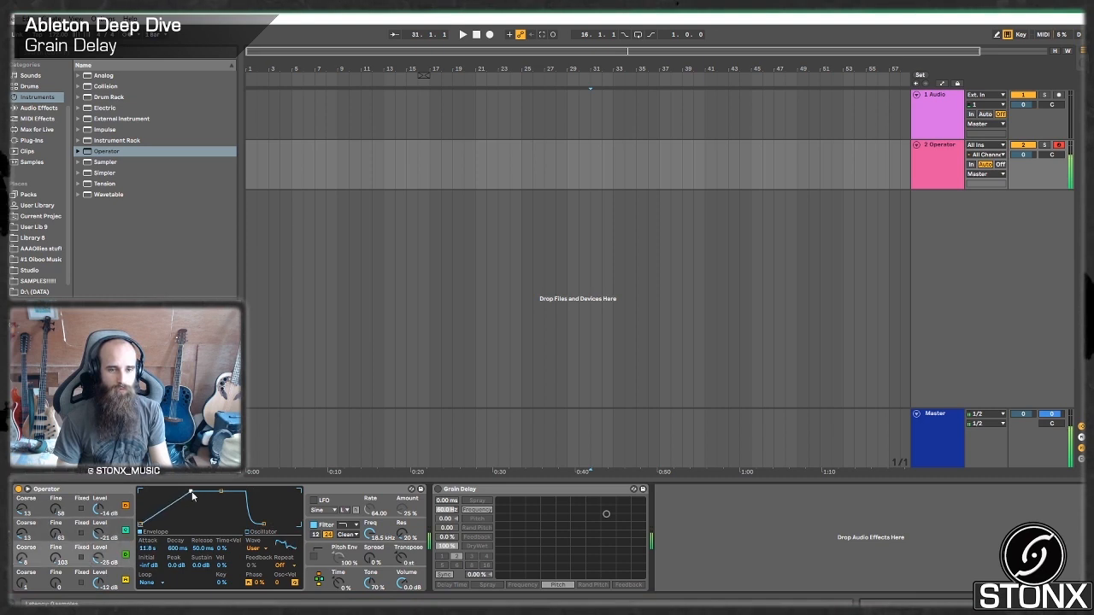
drag(182, 492, 193, 492)
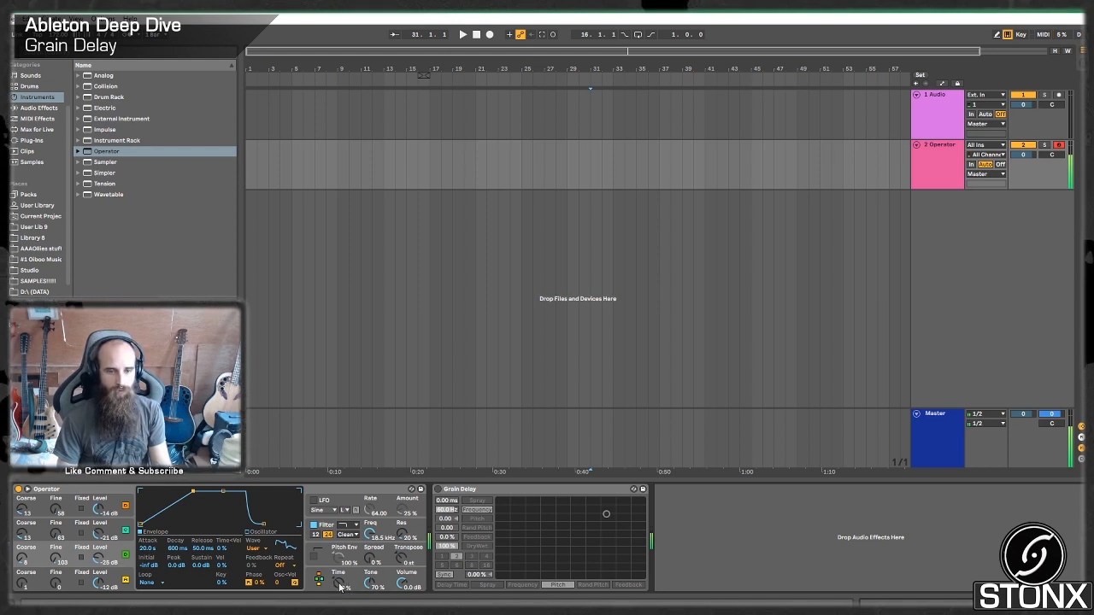
Step: Try a higher Time setting in Operator, return it to 0%, and lower the Tone amount
drag(338, 586, 338, 513)
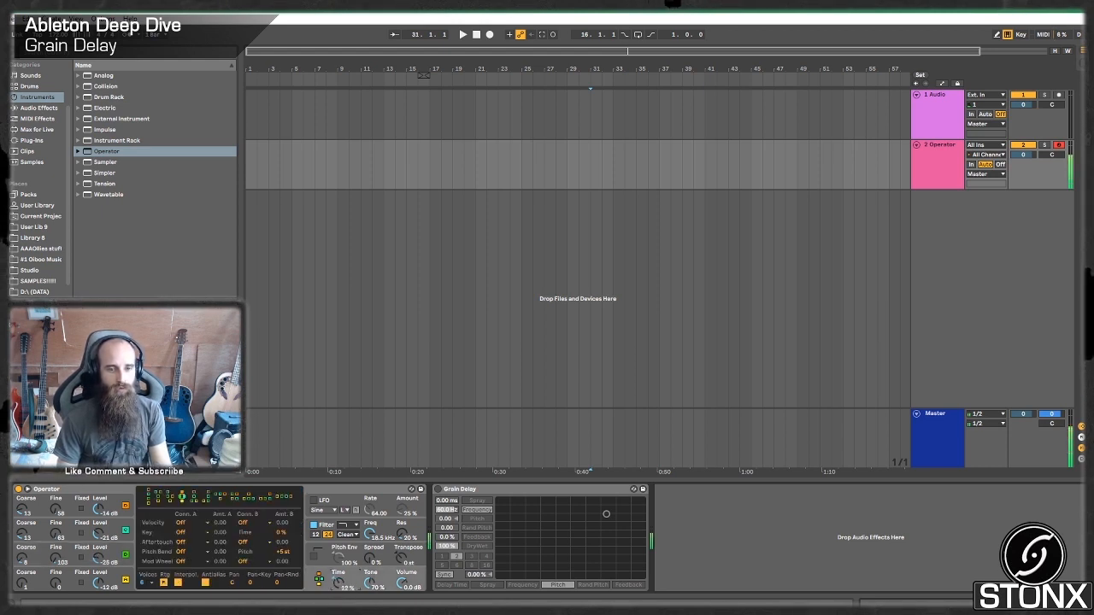
drag(338, 582, 339, 597)
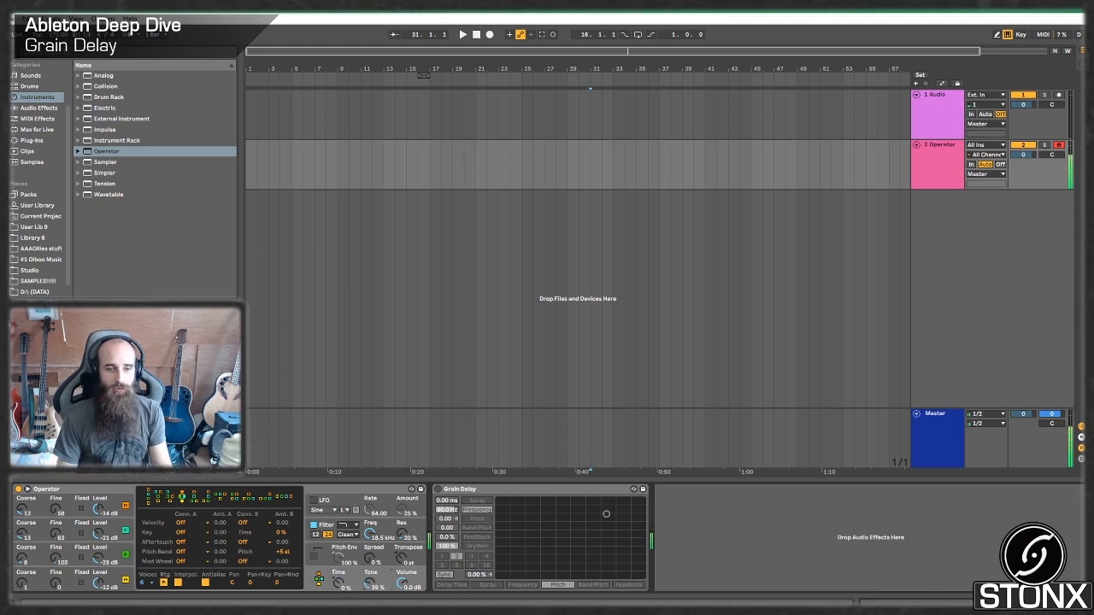
drag(370, 583, 370, 606)
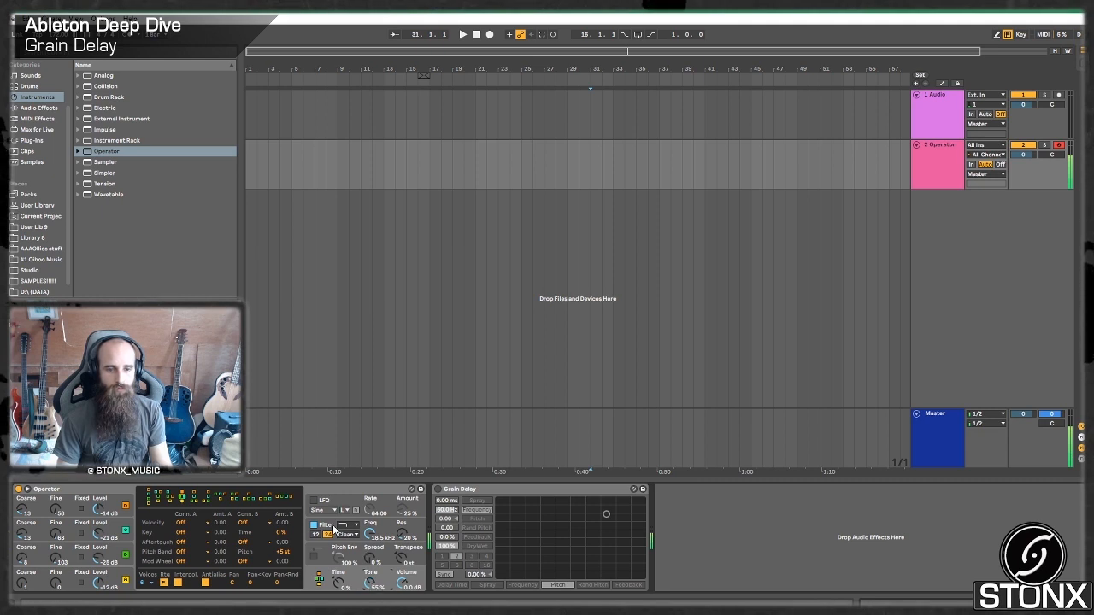
Step: Show Operator's filter response, lower the filter cutoff to about 1.58 kHz, and set its circuit to OSR
click(334, 528)
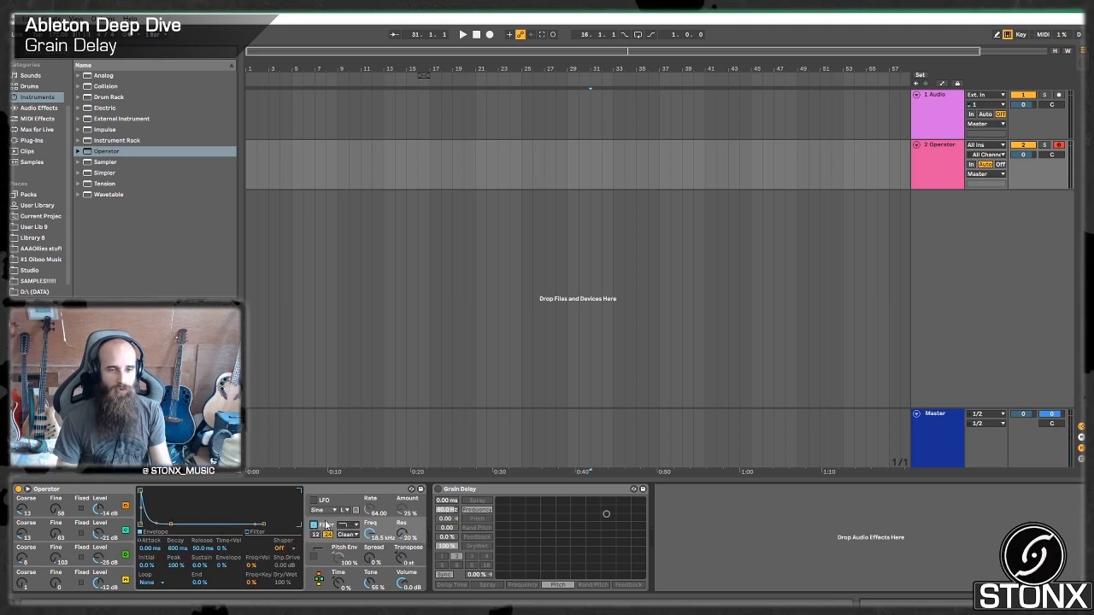
click(253, 532)
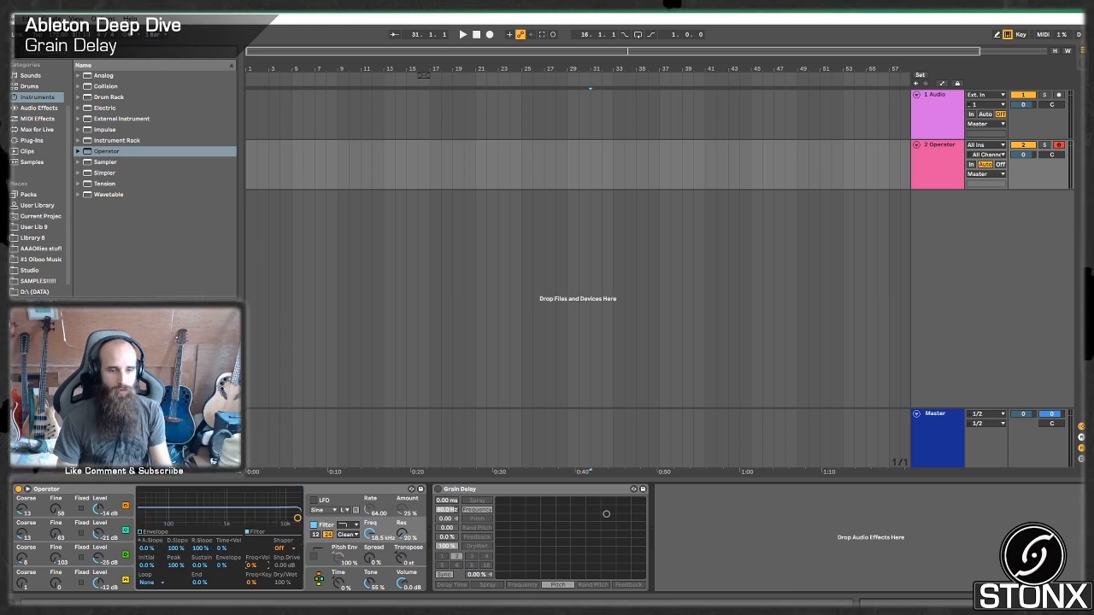
drag(296, 518, 245, 521)
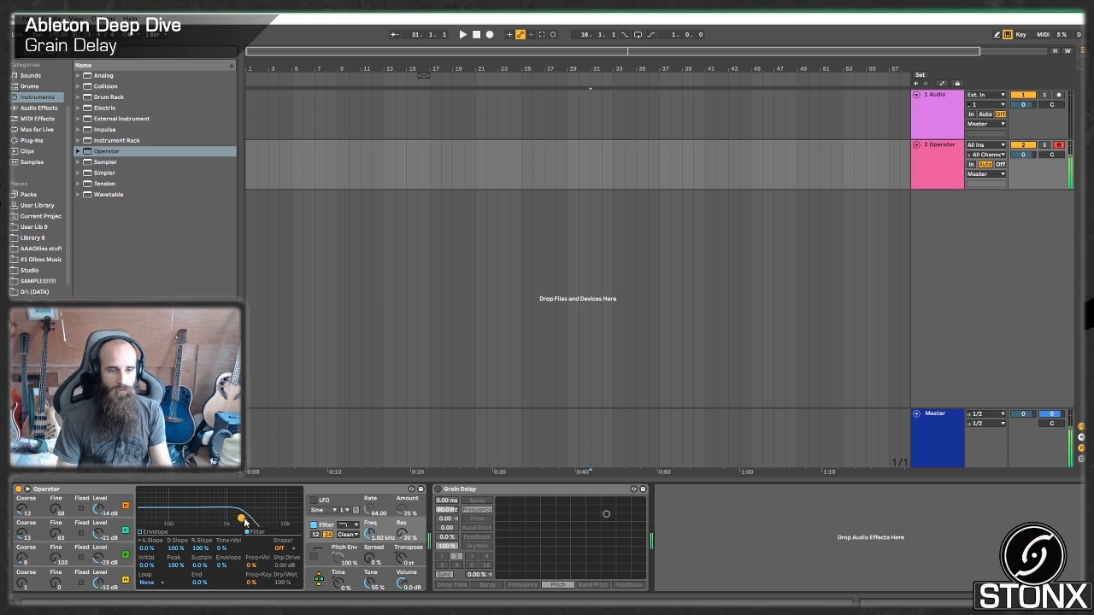
click(346, 534)
click(347, 554)
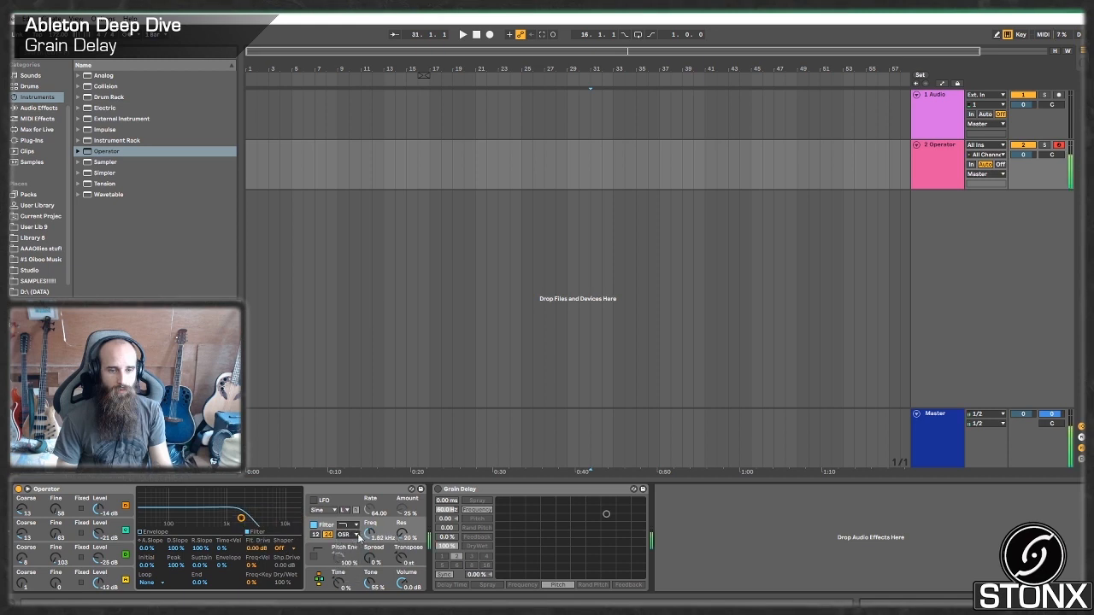
mouse_move(243, 517)
mouse_down()
mouse_move(212, 518)
mouse_move(238, 518)
mouse_up()
Step: Switch on Operator's LFO with the filter as an added destination, and raise its rate to about 76.40
click(333, 503)
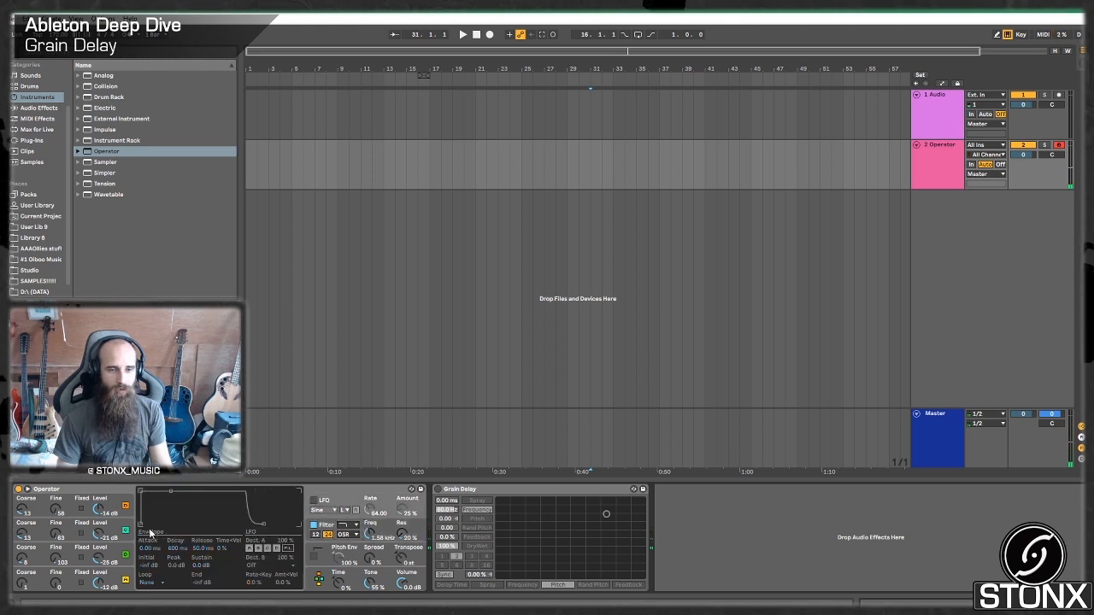
click(313, 501)
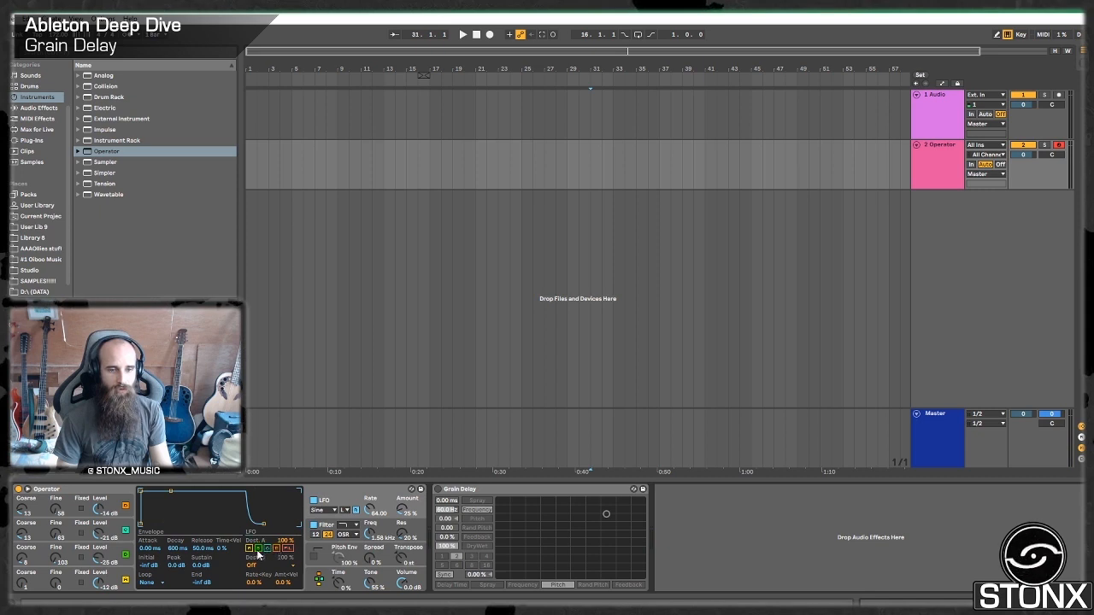
click(289, 550)
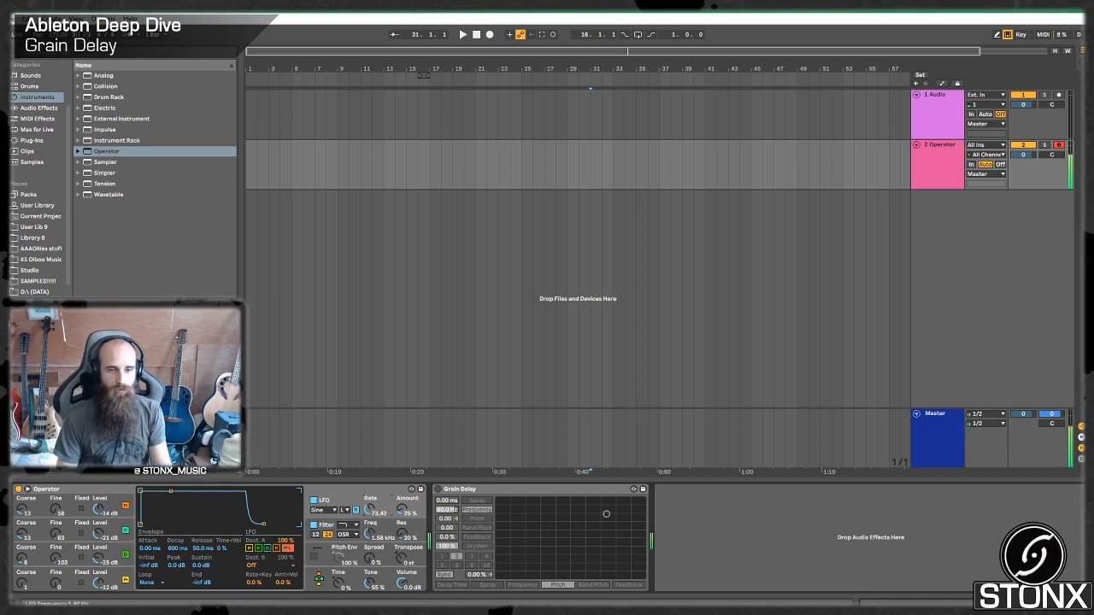
drag(370, 510, 370, 500)
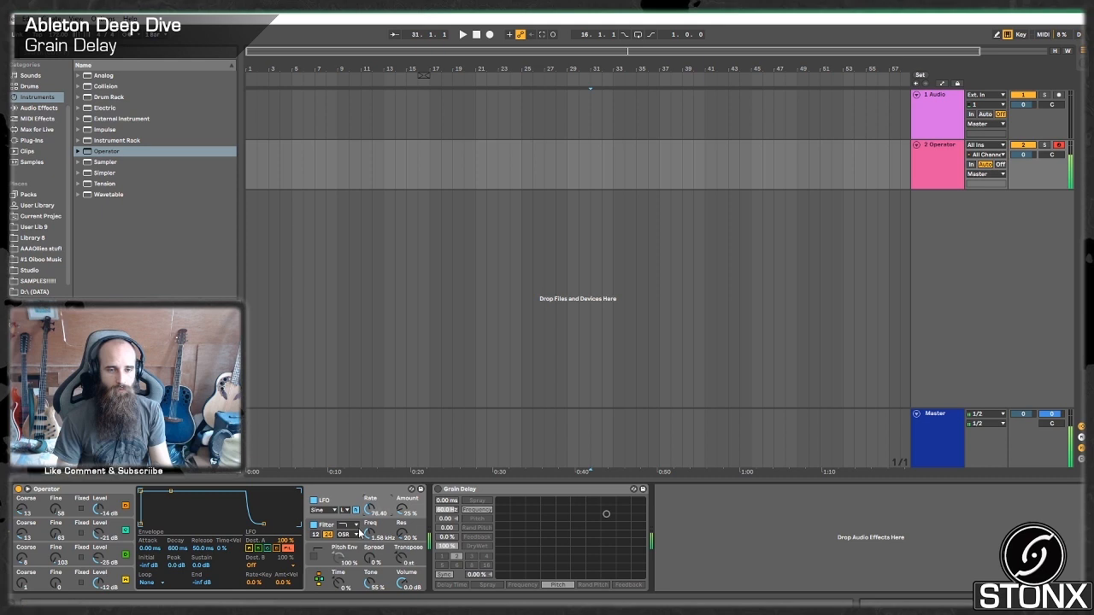
Step: Try a band-pass filter in Operator, then settle on the notch shape with 39% resonance and the OSR circuit
click(355, 527)
click(347, 555)
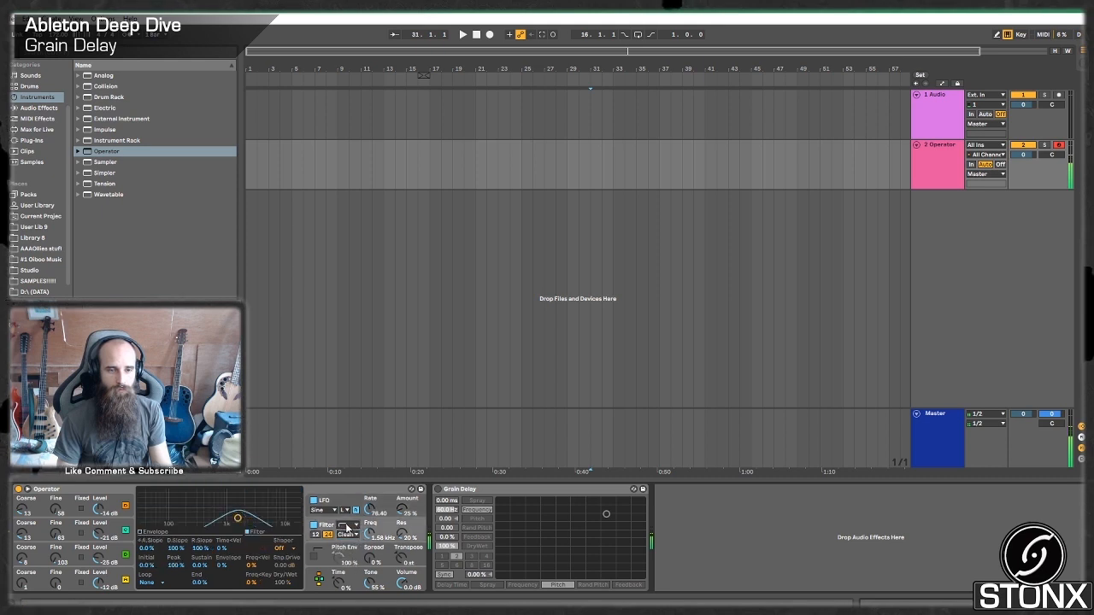
click(347, 527)
click(349, 535)
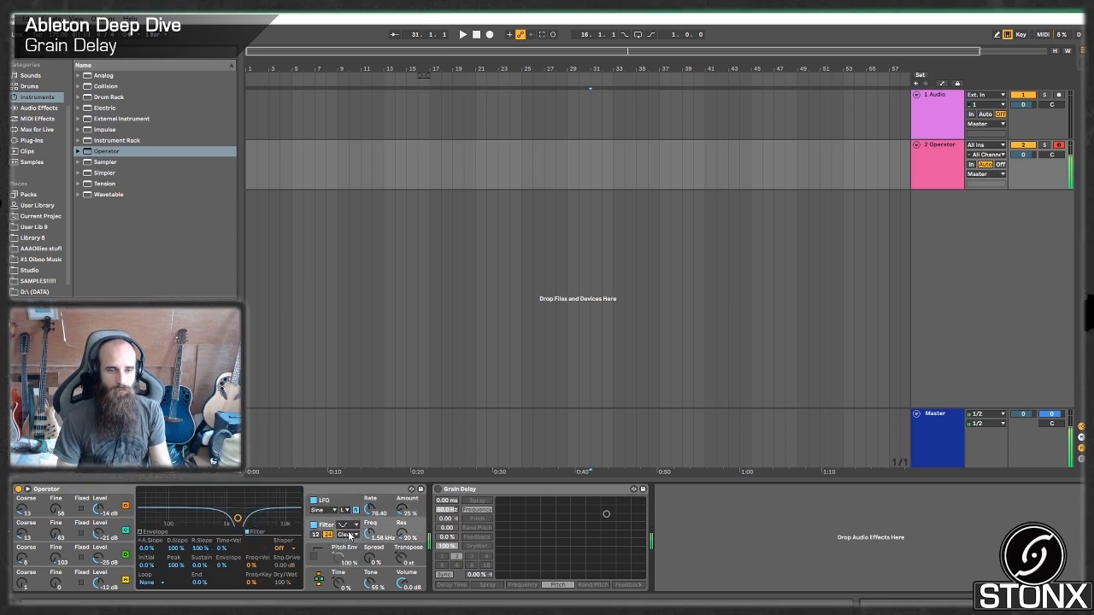
drag(370, 509, 370, 508)
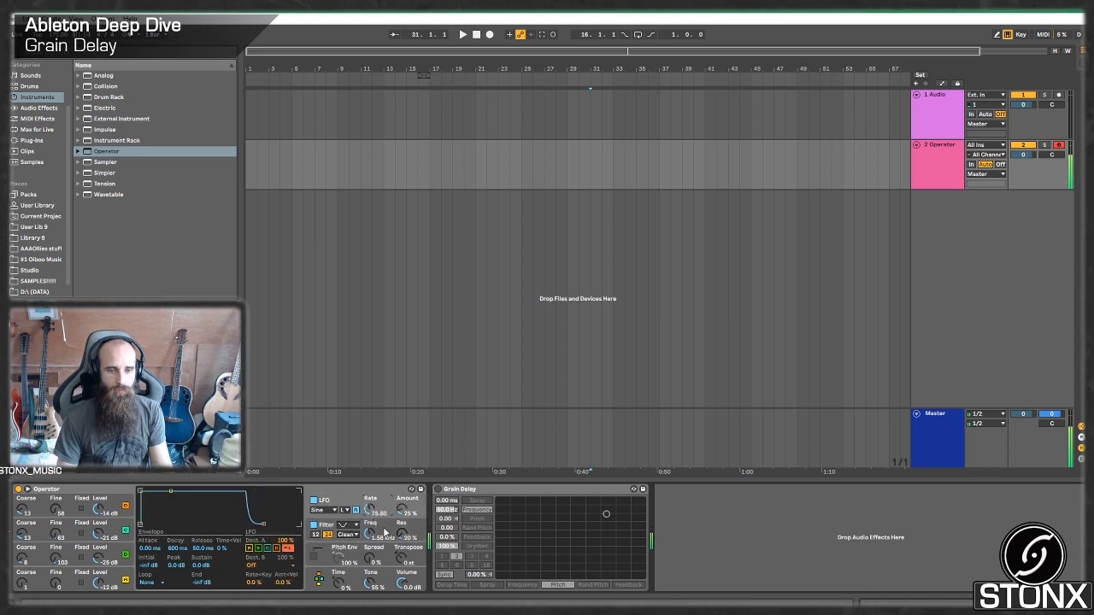
drag(400, 533, 400, 521)
click(357, 536)
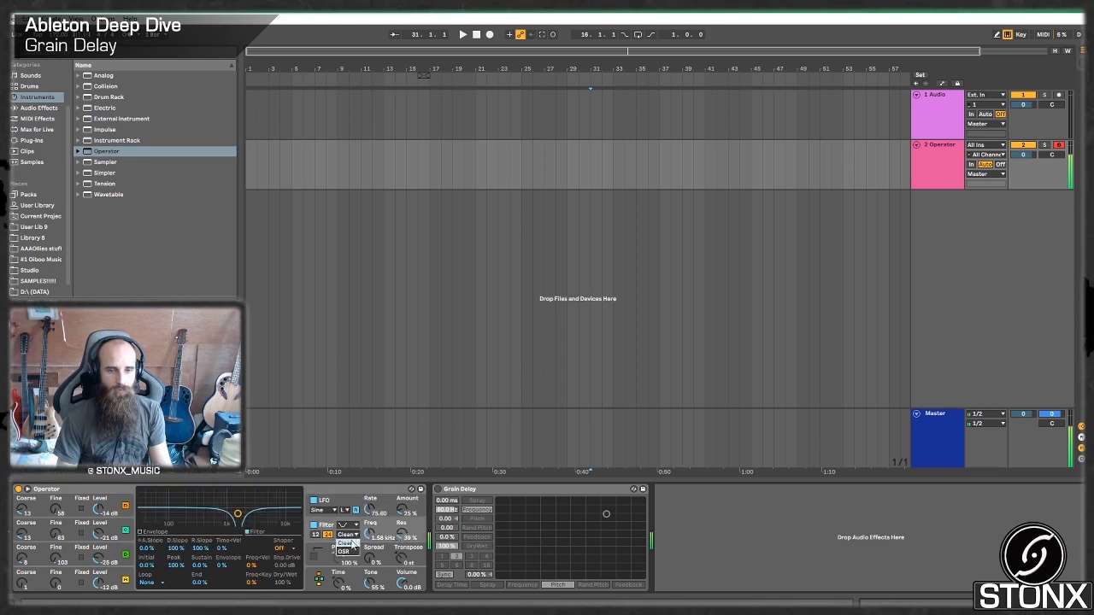
click(345, 556)
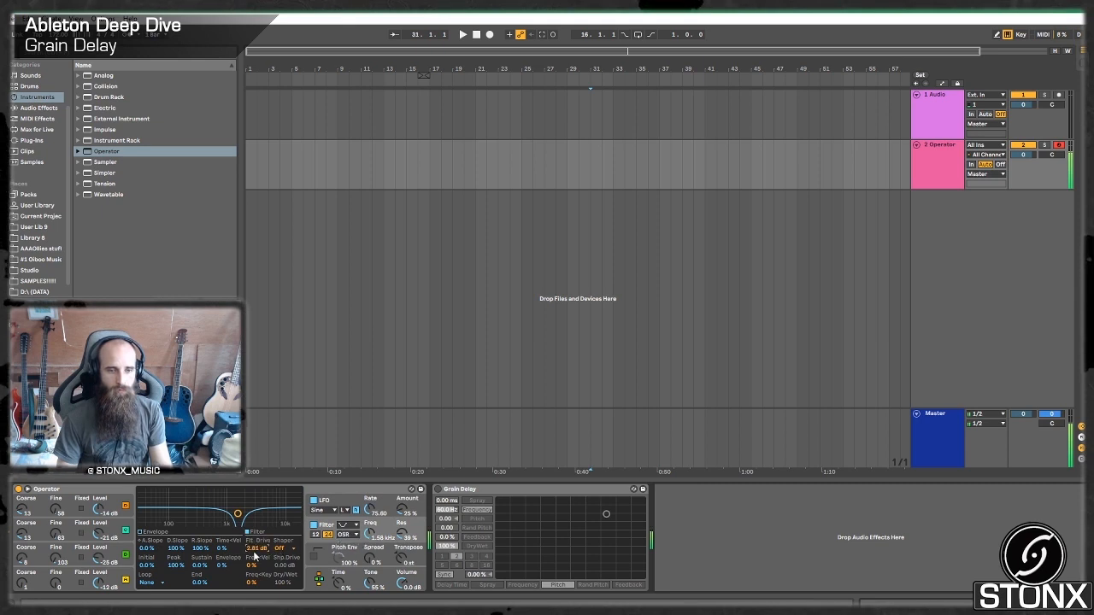
Step: Lower Operator's LFO rate to about 65.52 and raise the Spread amount
drag(367, 511, 368, 518)
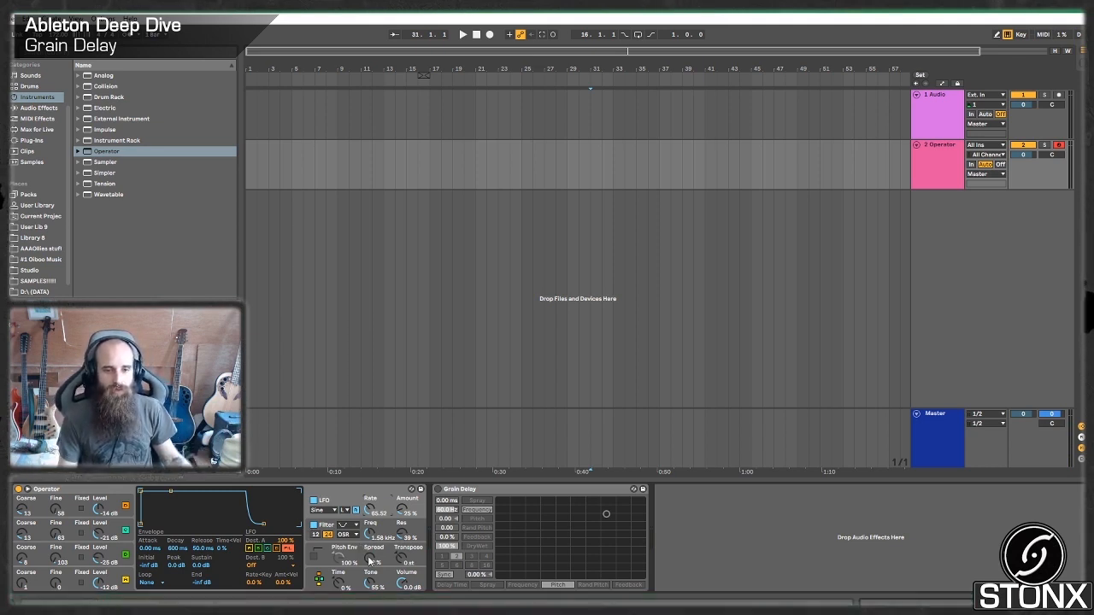
drag(371, 559, 372, 535)
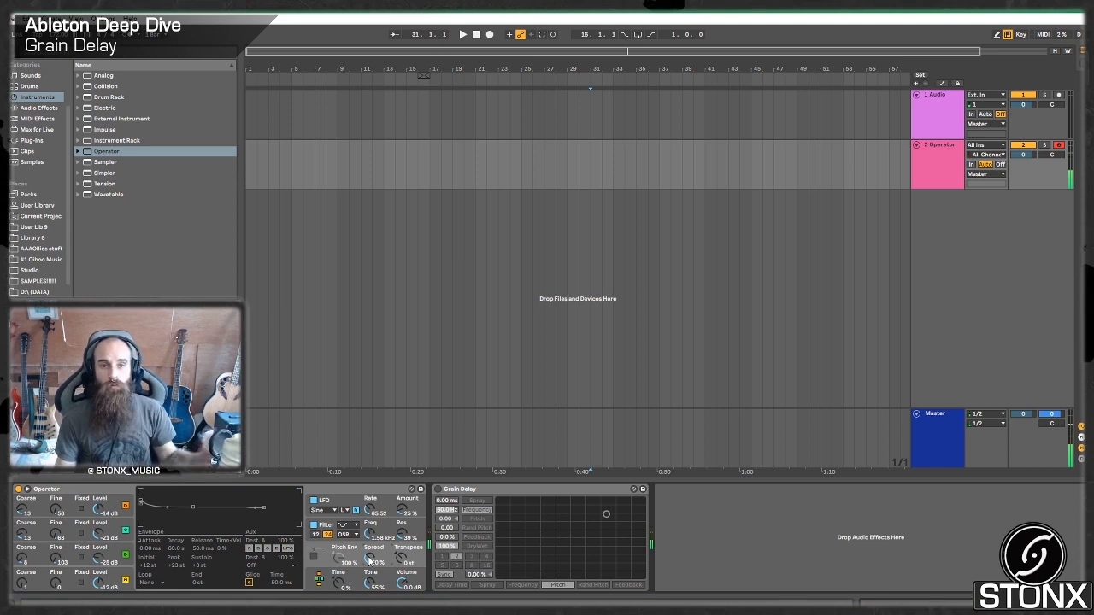
Step: Select the Grain Delay device and switch it on
click(459, 489)
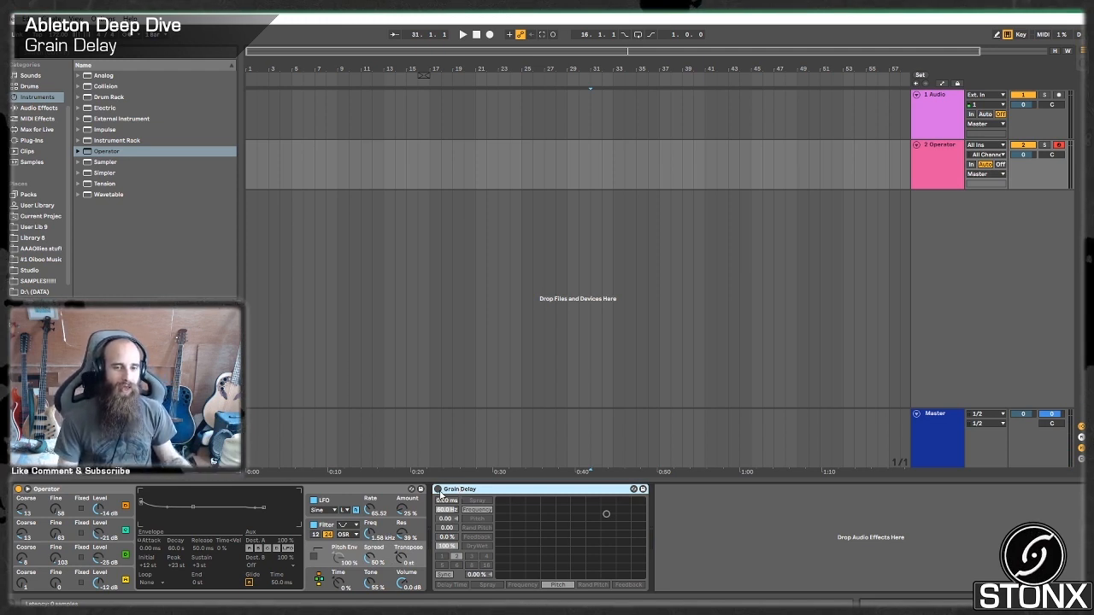
click(438, 489)
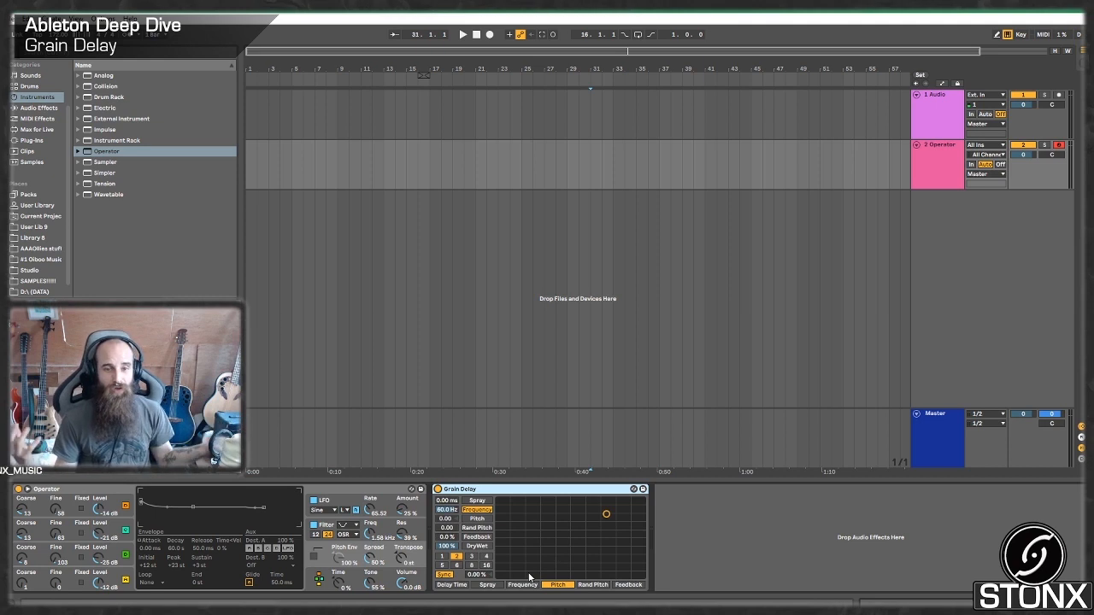
Step: Create a 16-bar MIDI clip at bar 17 on the Operator track, holding one G2 note across its full length
drag(436, 151, 618, 160)
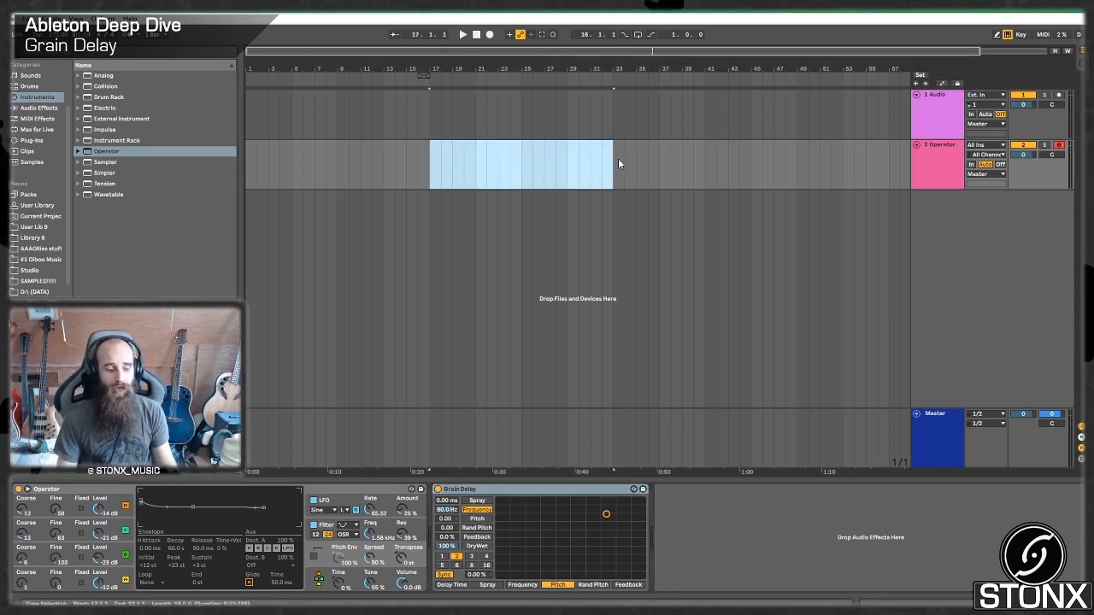
key(ctrl+shift+m)
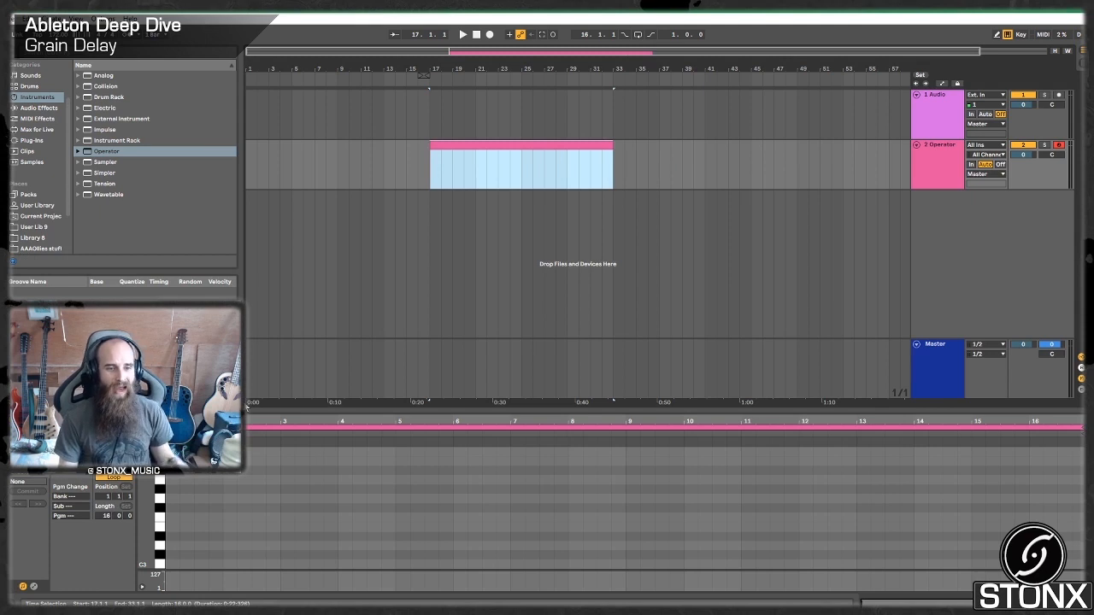
double_click(184, 498)
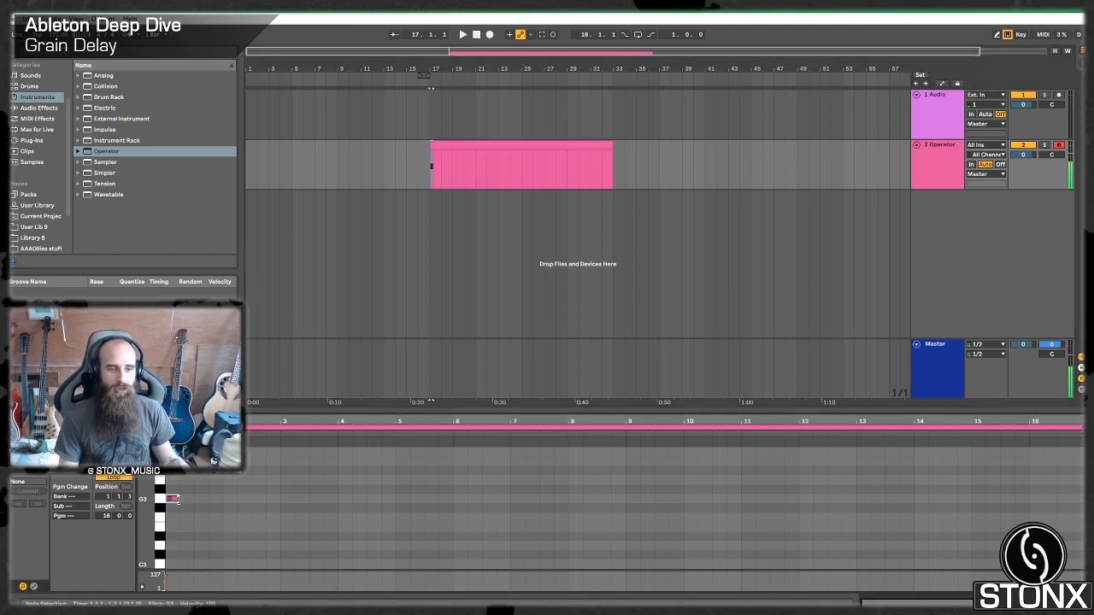
drag(182, 499, 1084, 498)
key(shift+Down)
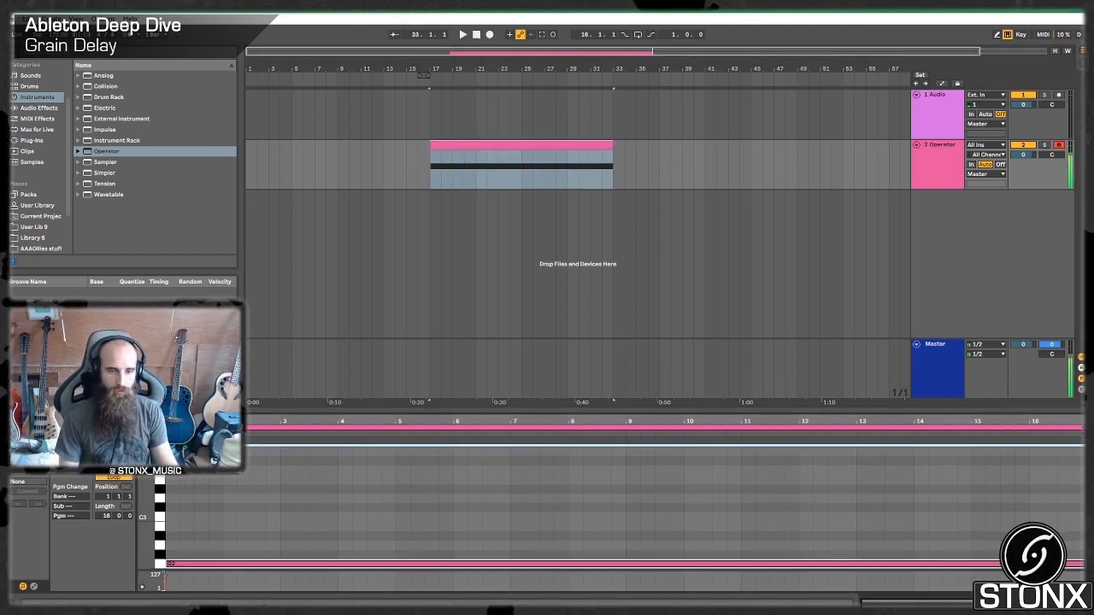
Step: Assign Grain Delay's XY pad to Delay Time and Spray, and raise Spray to about 238 ms during playback
double_click(932, 177)
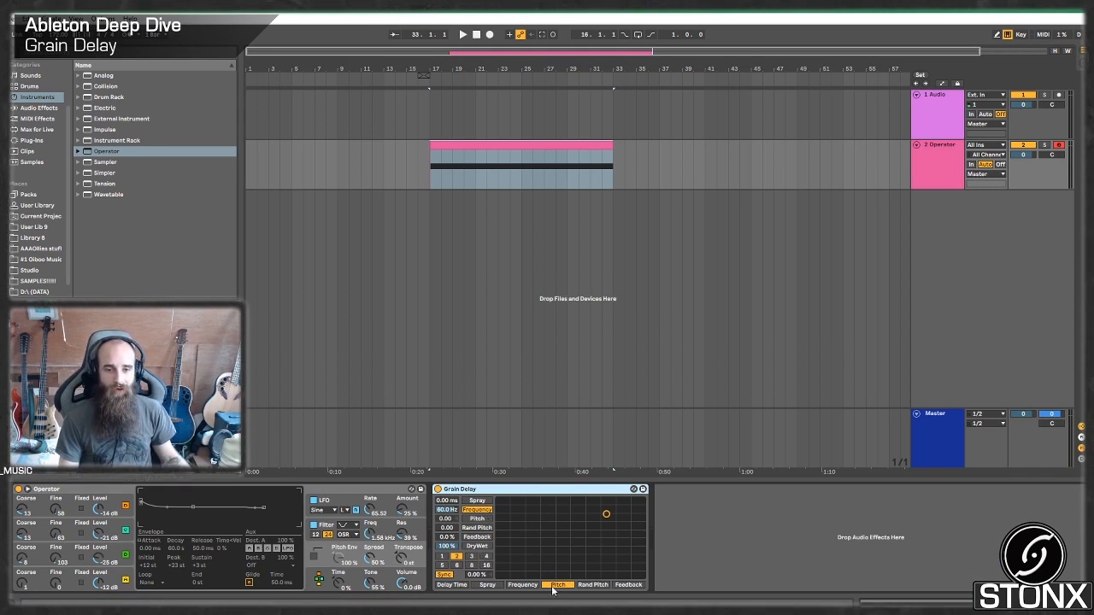
click(446, 587)
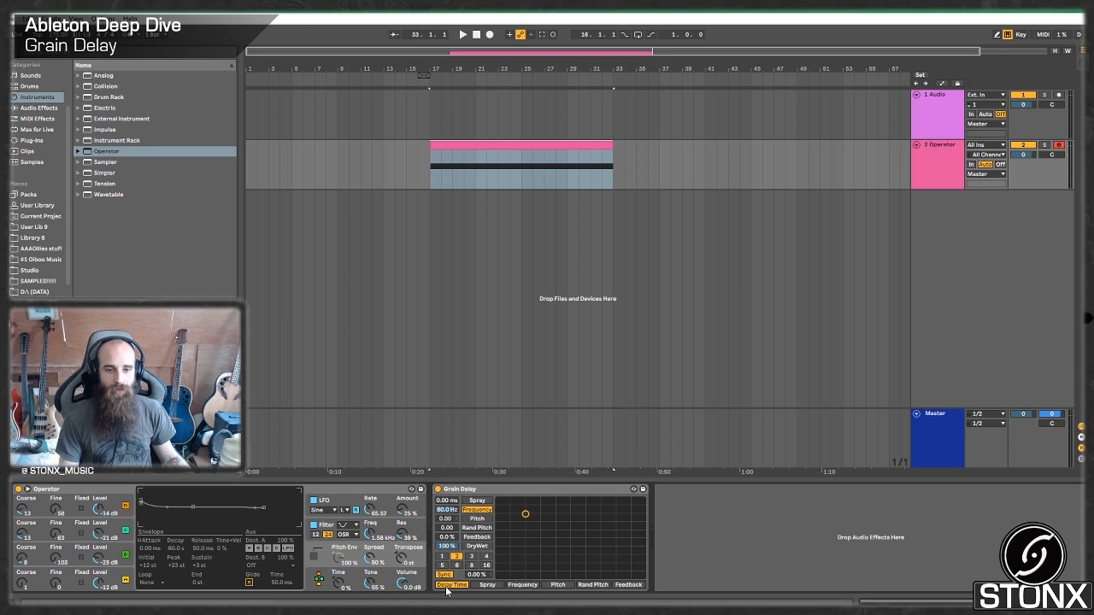
click(479, 501)
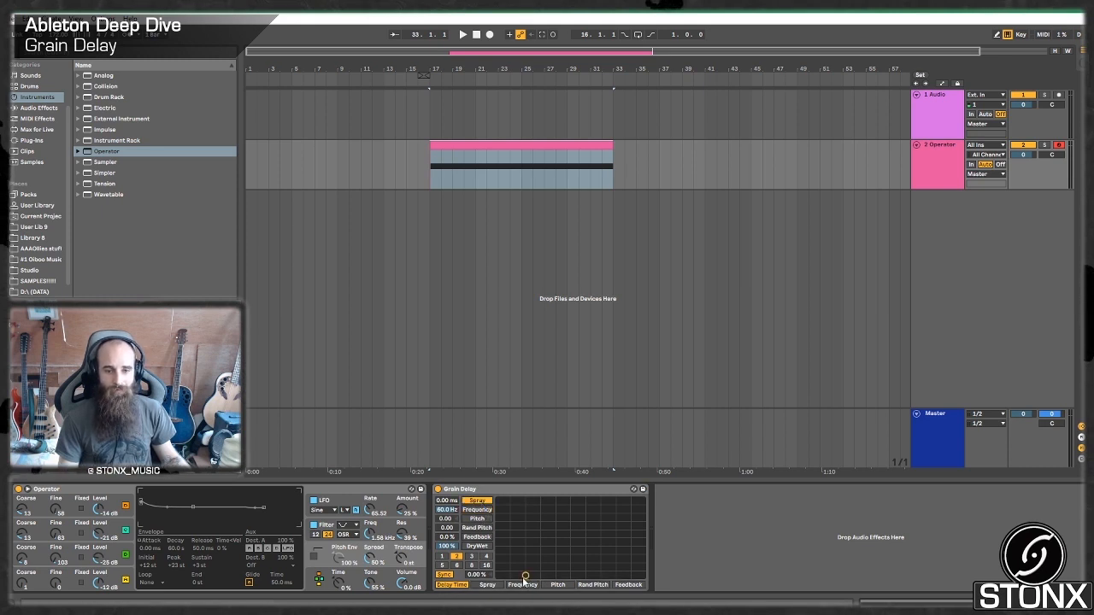
key(space)
drag(527, 578, 552, 523)
key(space)
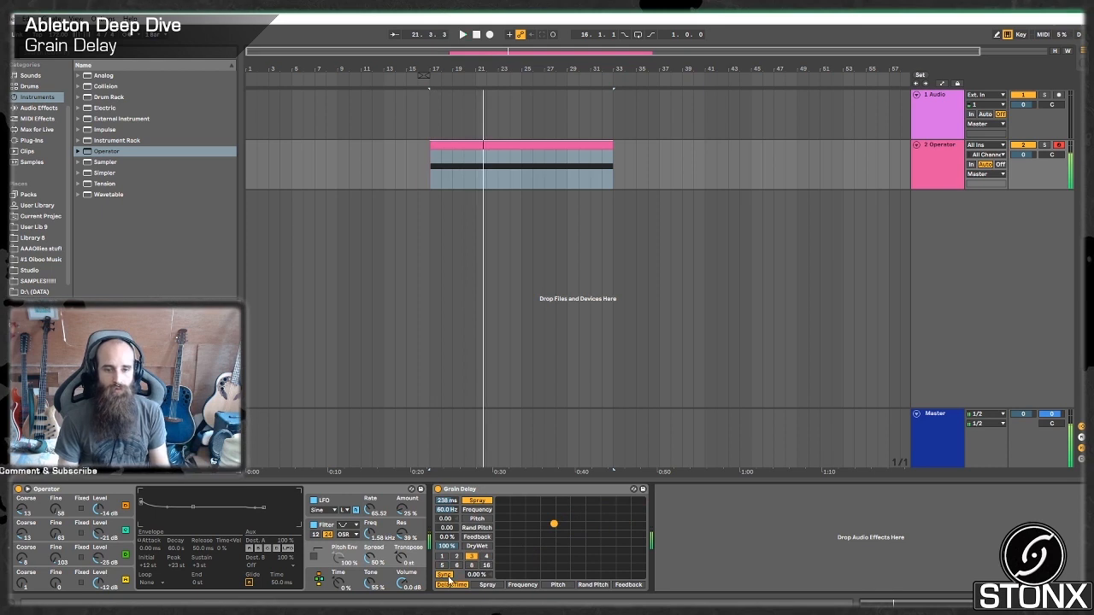
Step: Switch Grain Delay from Sync to Time and sweep the XY pad up to 500 ms Spray and 128 ms delay during playback, then back down
click(449, 576)
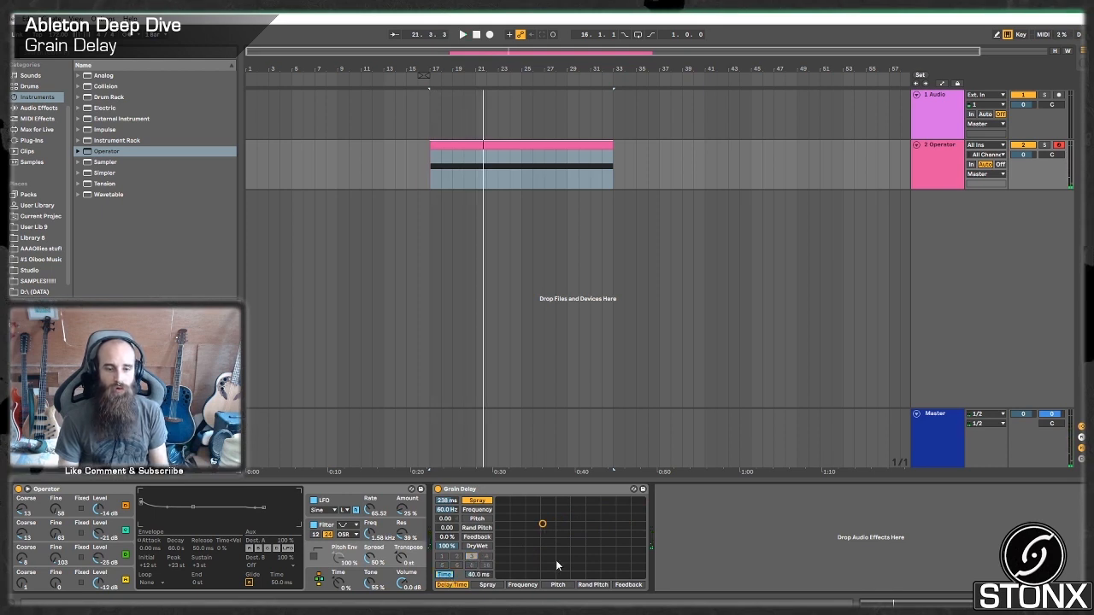
key(space)
drag(552, 529, 642, 502)
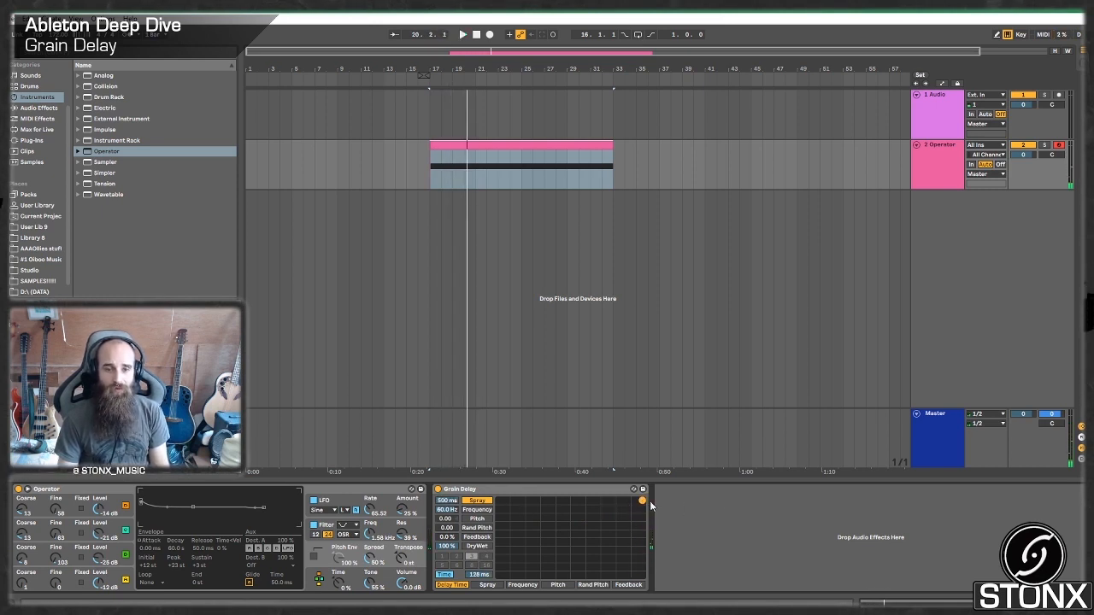
drag(649, 502, 636, 556)
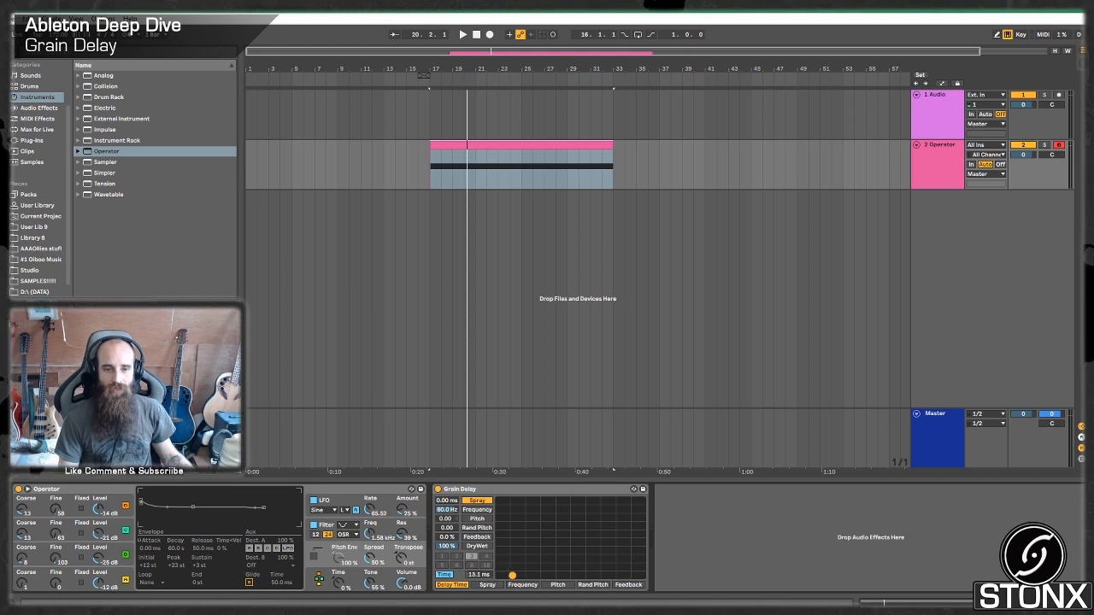
Step: Play the clip and set Grain Delay to about 212 ms Spray and 41.8 ms delay time on the XY pad
key(space)
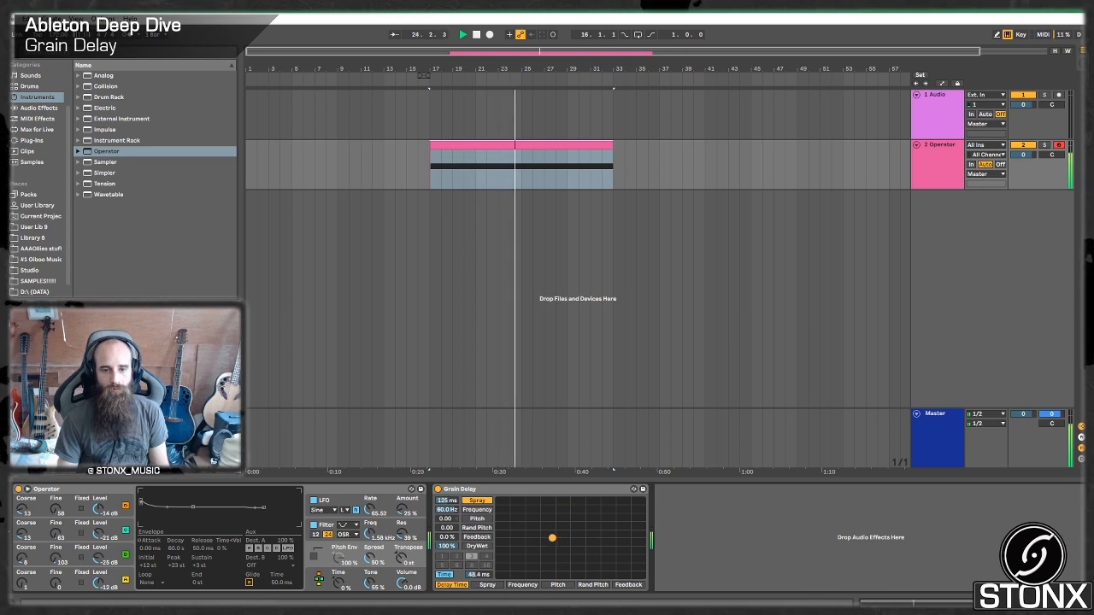
drag(545, 528, 546, 528)
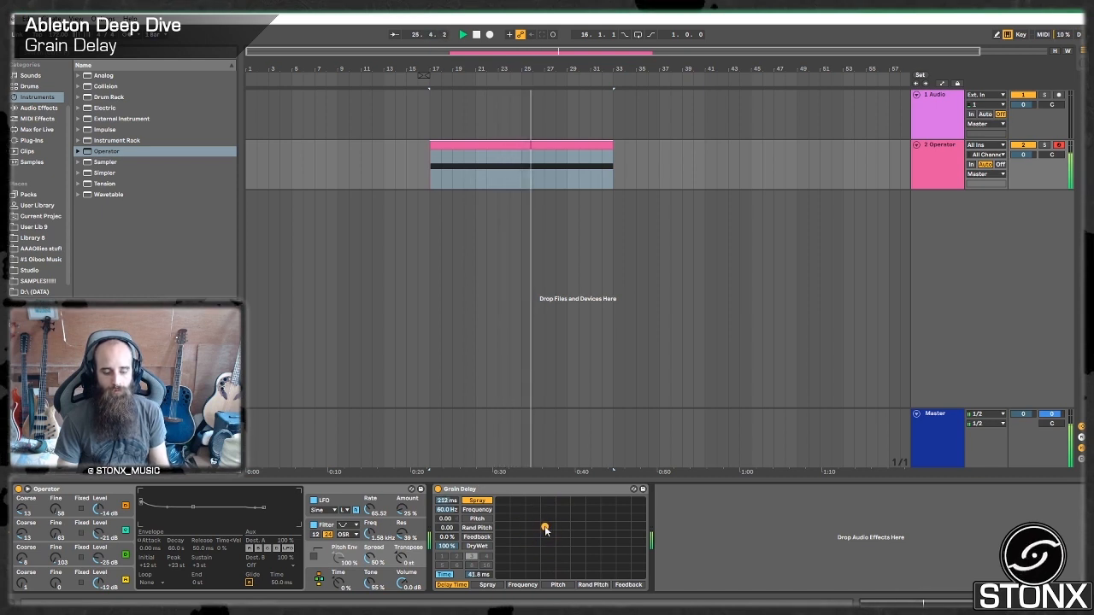
key(space)
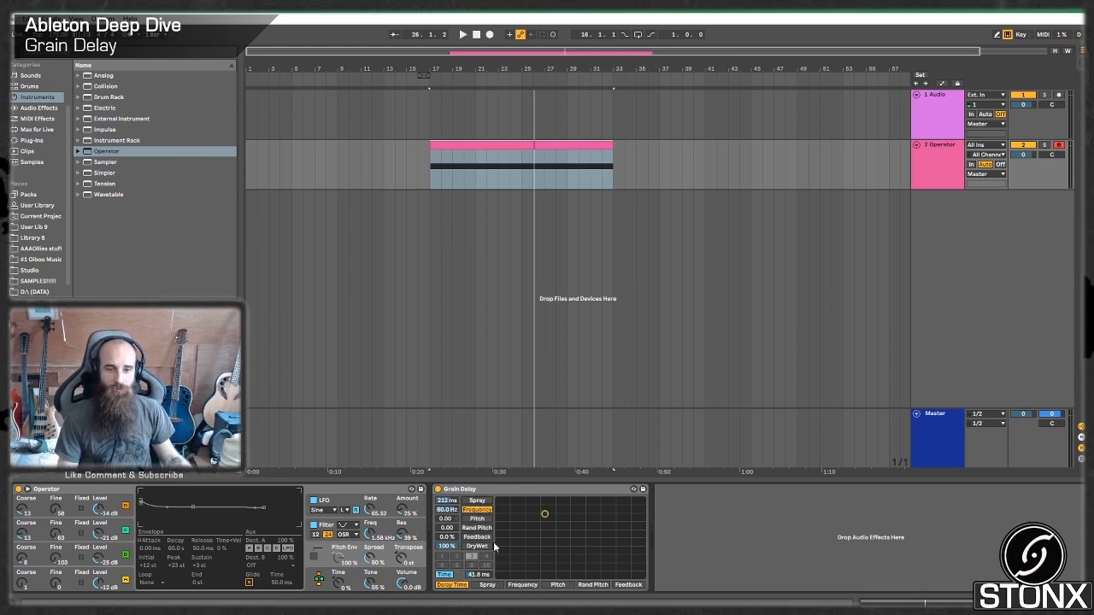
Step: Assign the XY pad to Pitch and Frequency and sweep it during playback, ending near -13.0 Pitch and 3.12 Hz
click(487, 585)
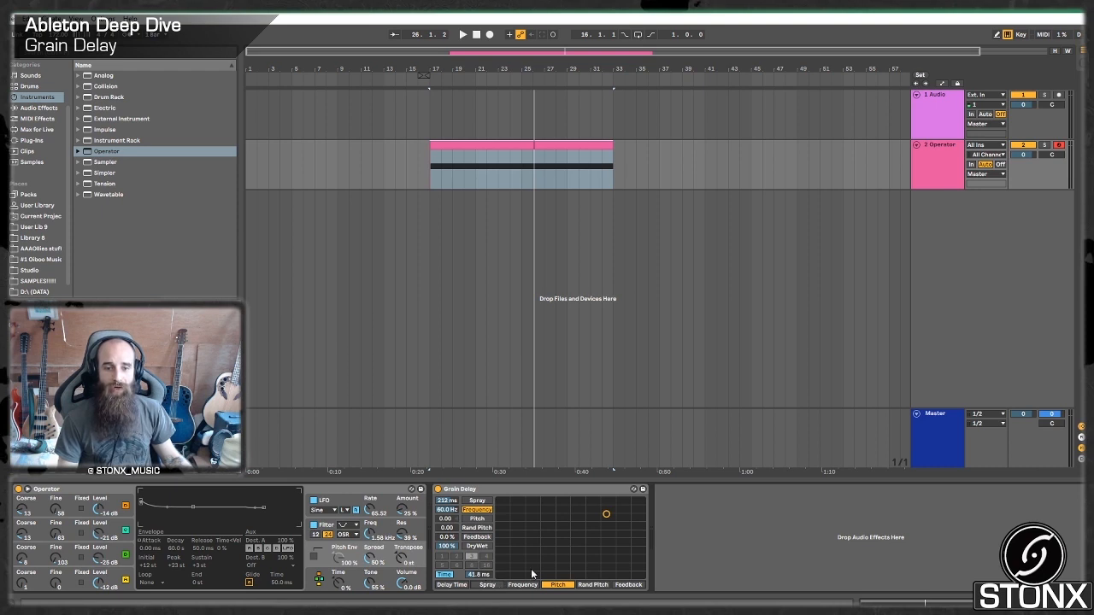
key(space)
drag(606, 515, 505, 566)
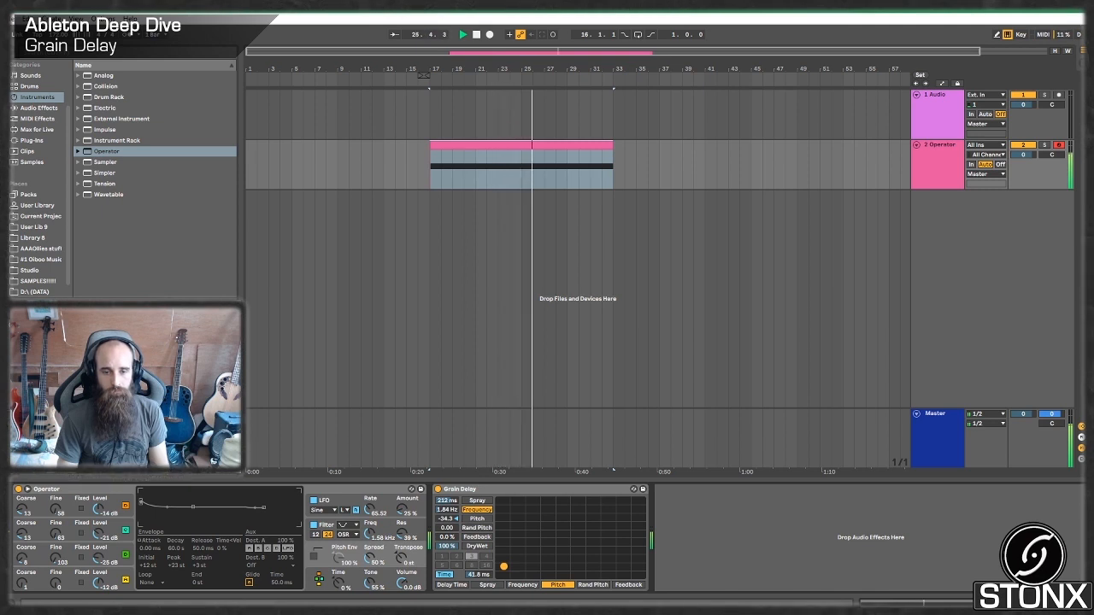
drag(504, 566, 569, 558)
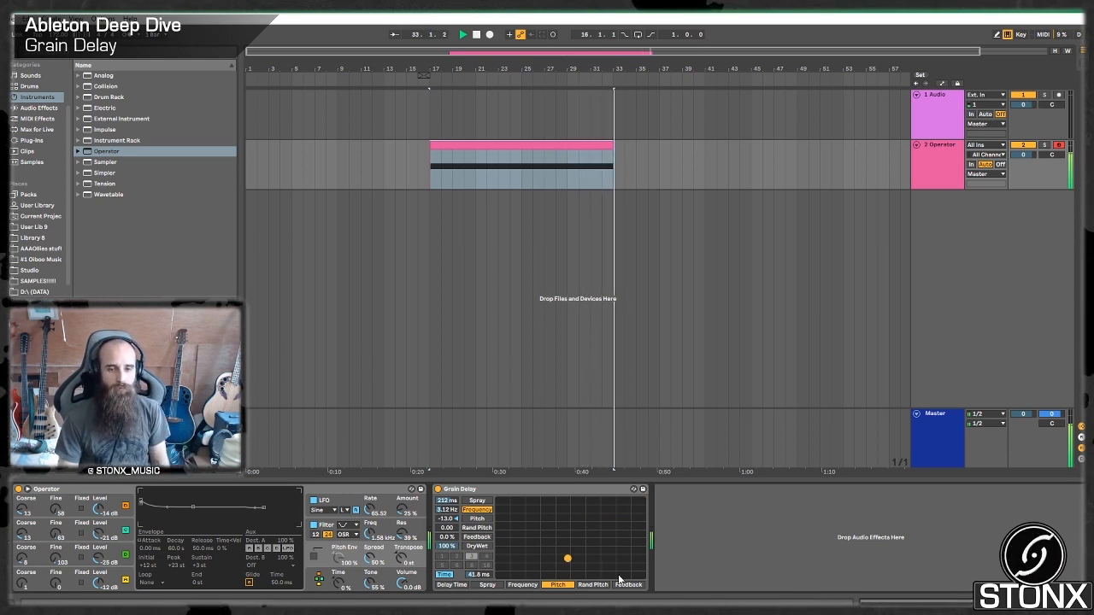
key(space)
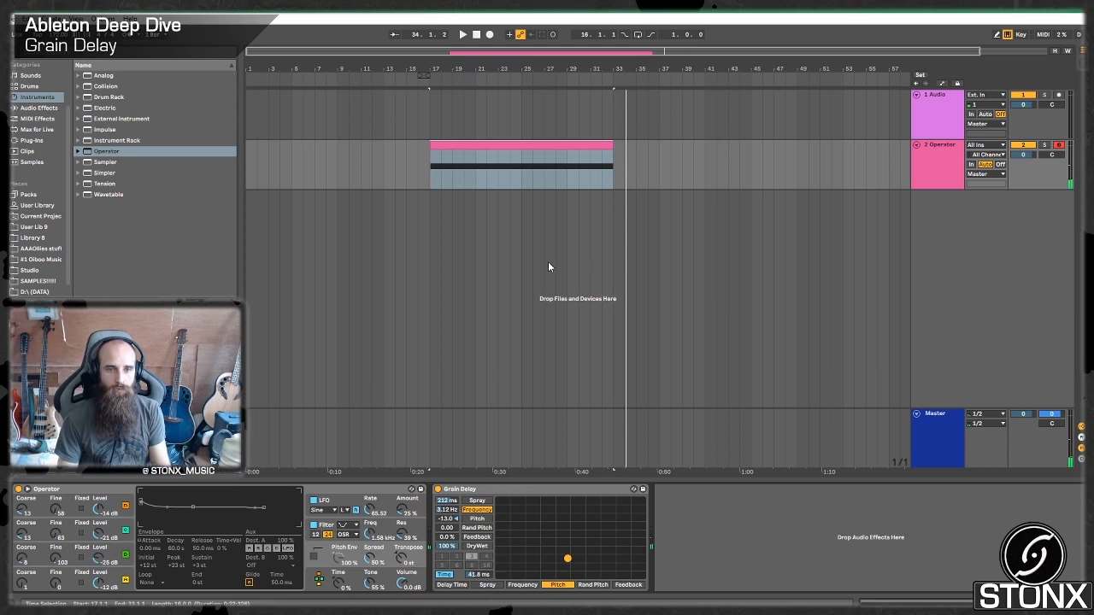
Step: Loop the arrangement over the Operator clip and assign Grain Delay's XY pad to Rand Pitch and Feedback
click(530, 143)
key(ctrl+l)
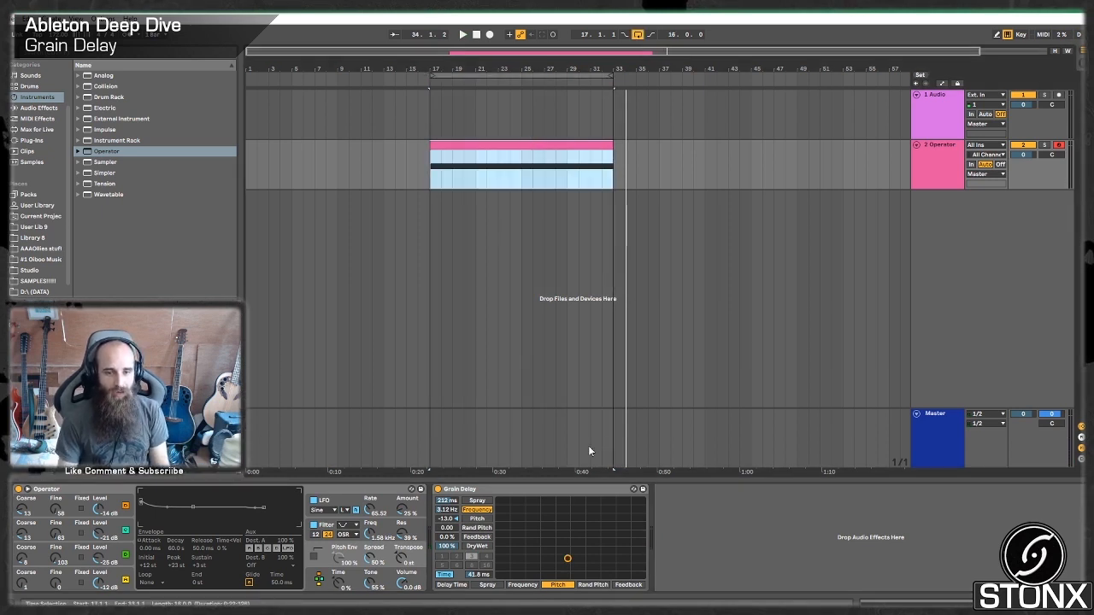
click(589, 585)
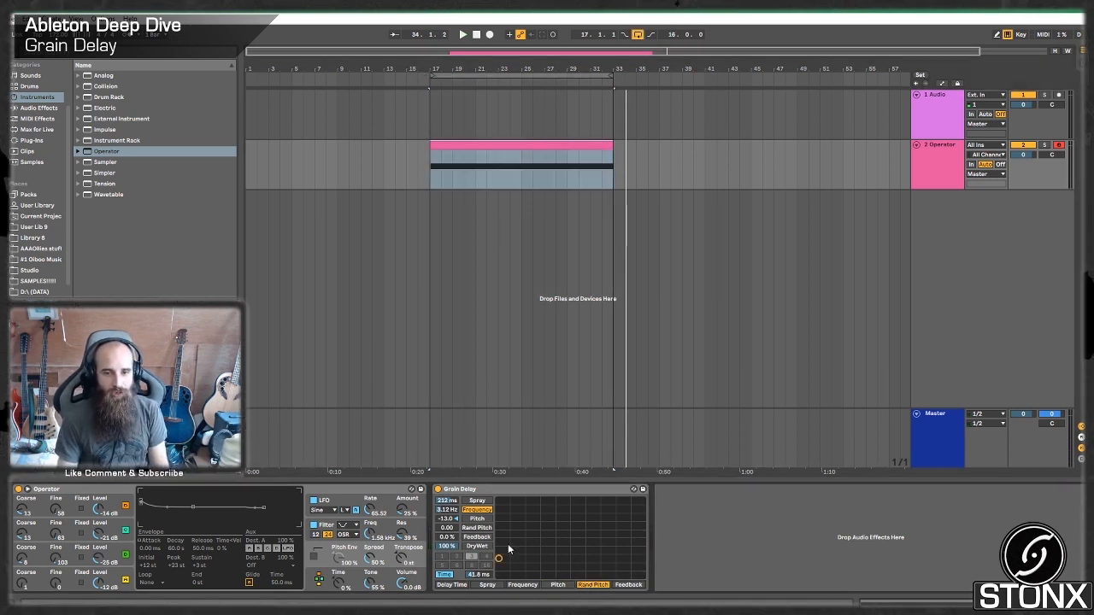
click(475, 539)
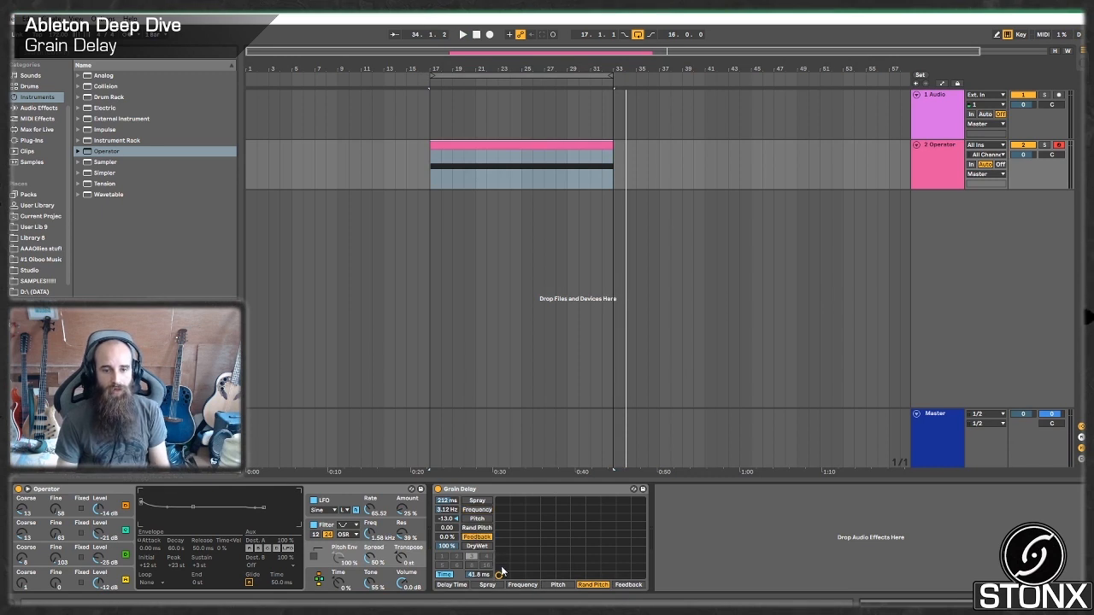
Step: Sweep the XY pad to maximum Rand Pitch and Feedback during playback, then settle at 6.66 Rand Pitch and 33% Feedback
key(space)
drag(502, 573, 531, 564)
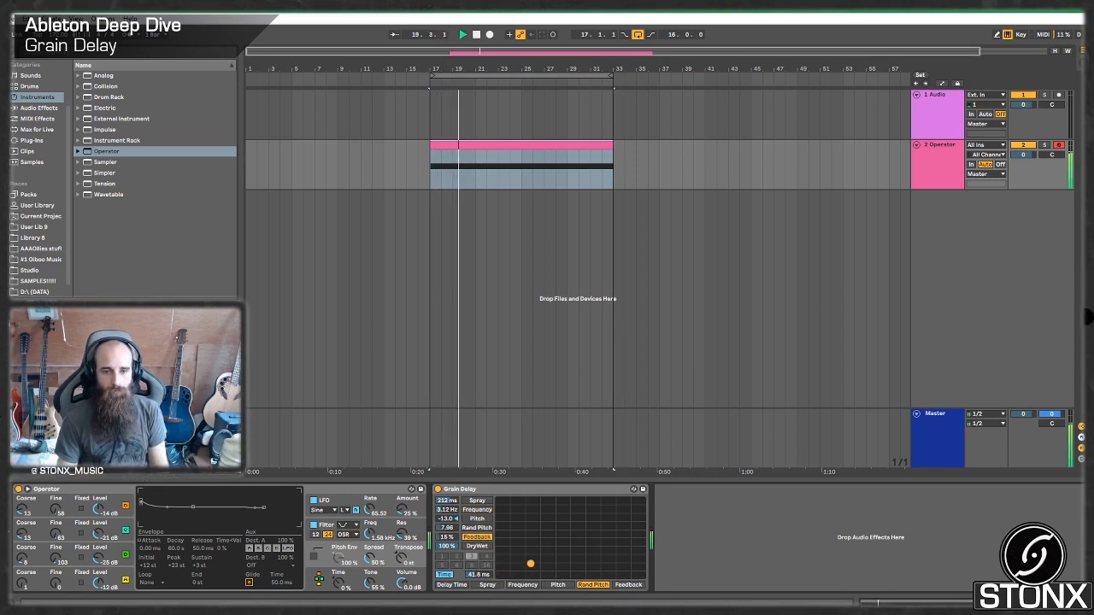
drag(531, 564, 642, 500)
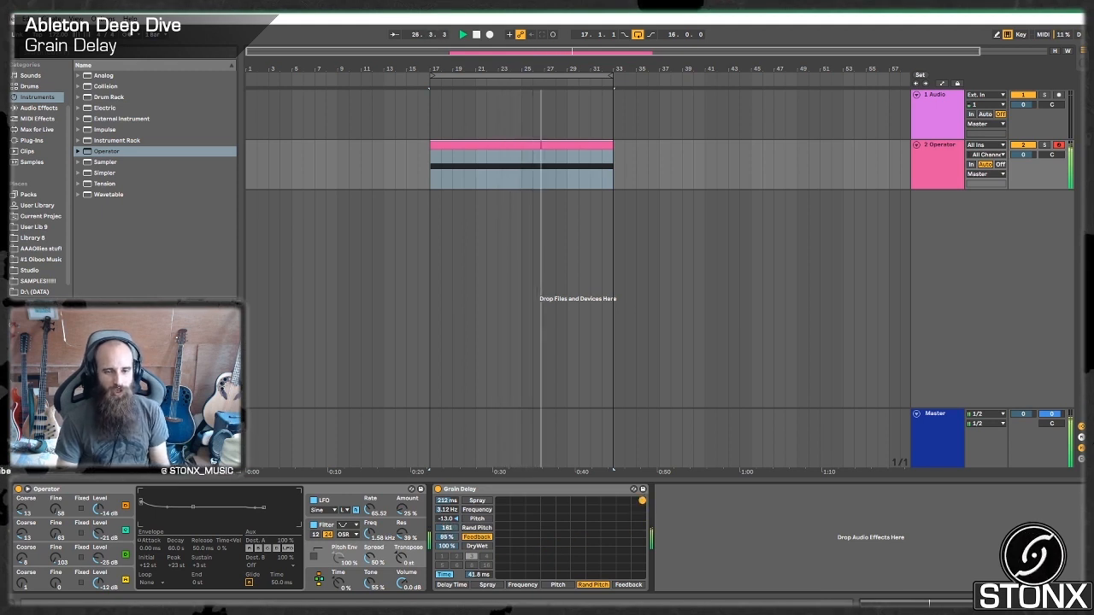
click(524, 569)
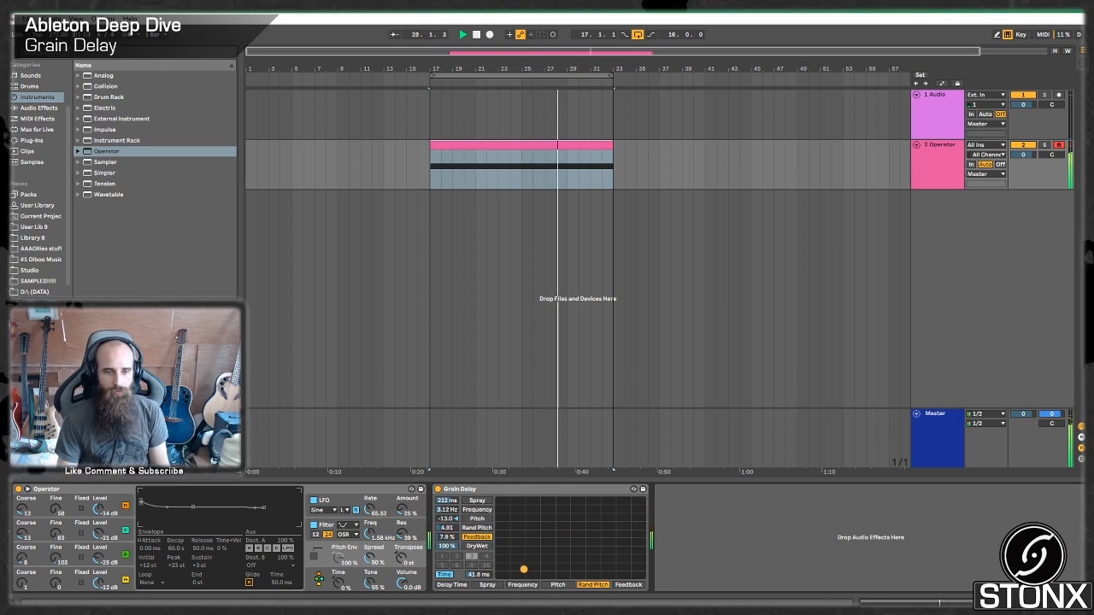
drag(524, 569, 523, 543)
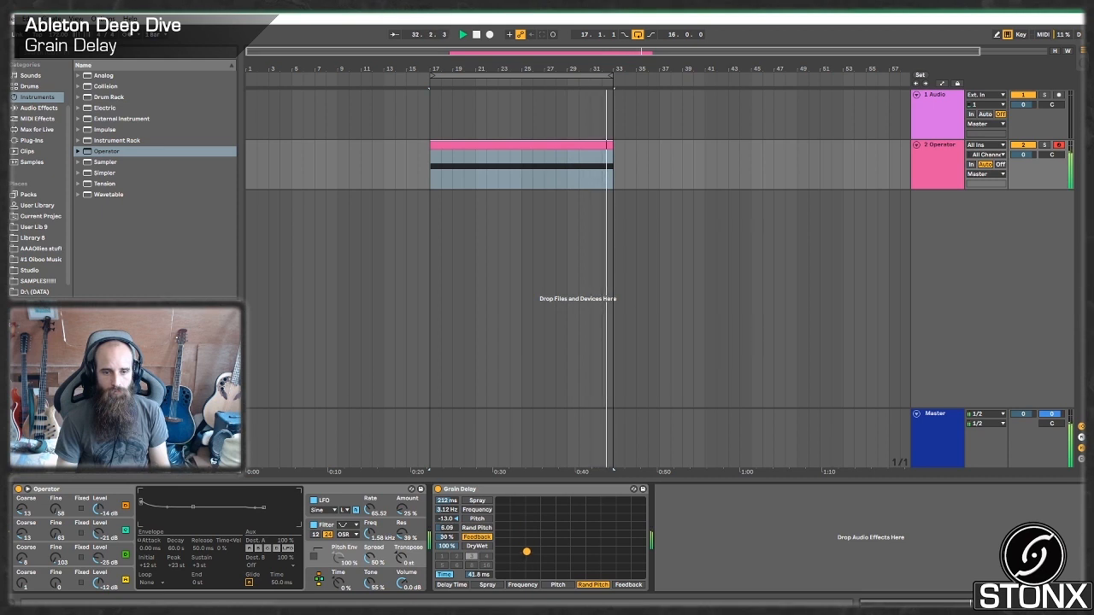
drag(529, 549, 528, 549)
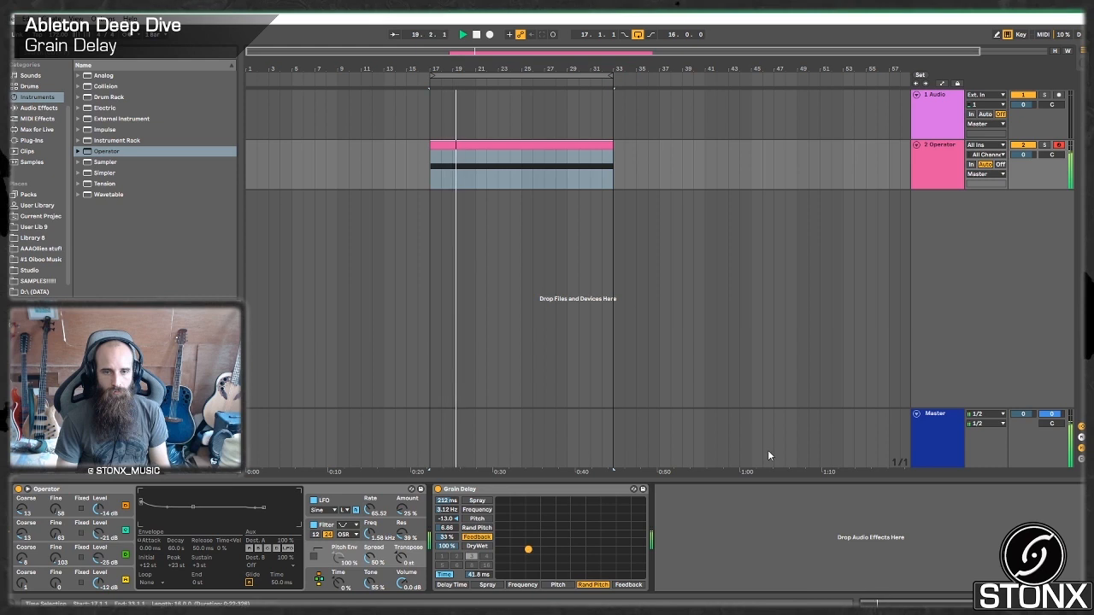
click(636, 162)
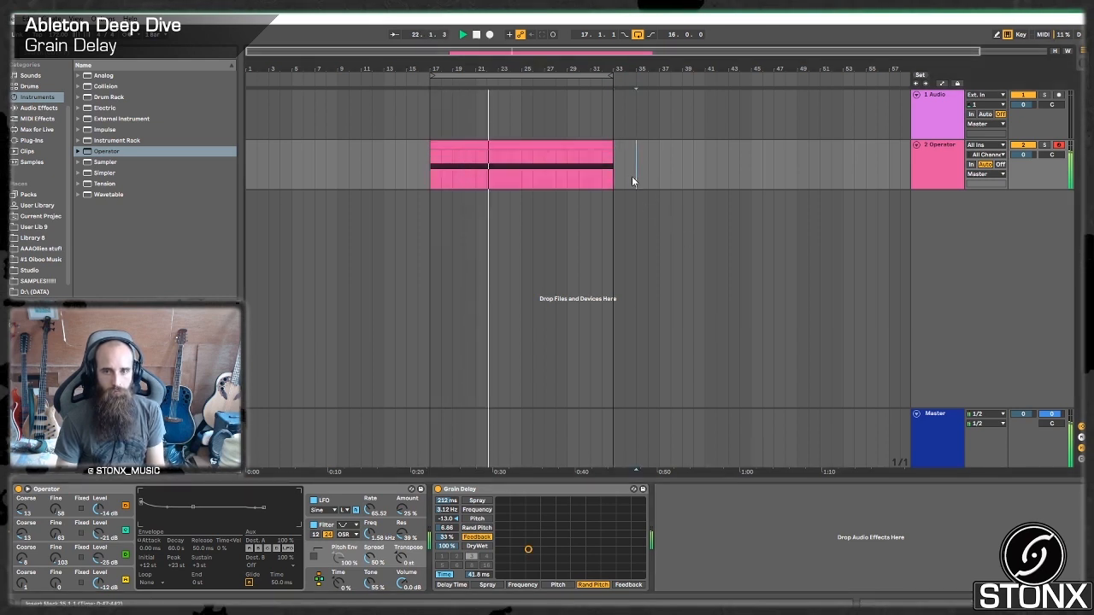
click(693, 169)
key(space)
drag(613, 162, 840, 162)
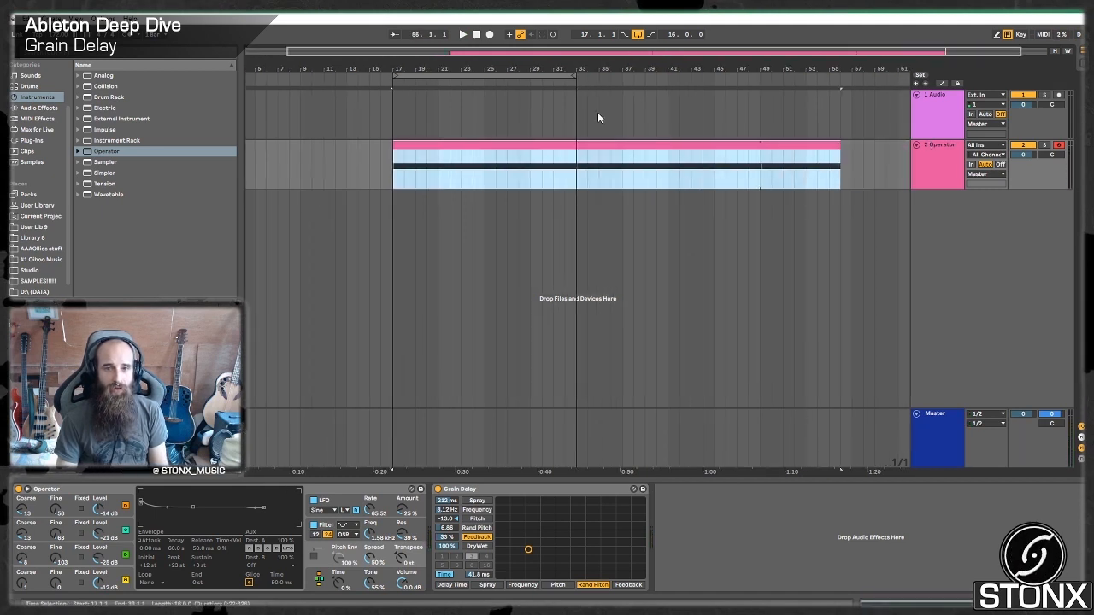
double_click(554, 146)
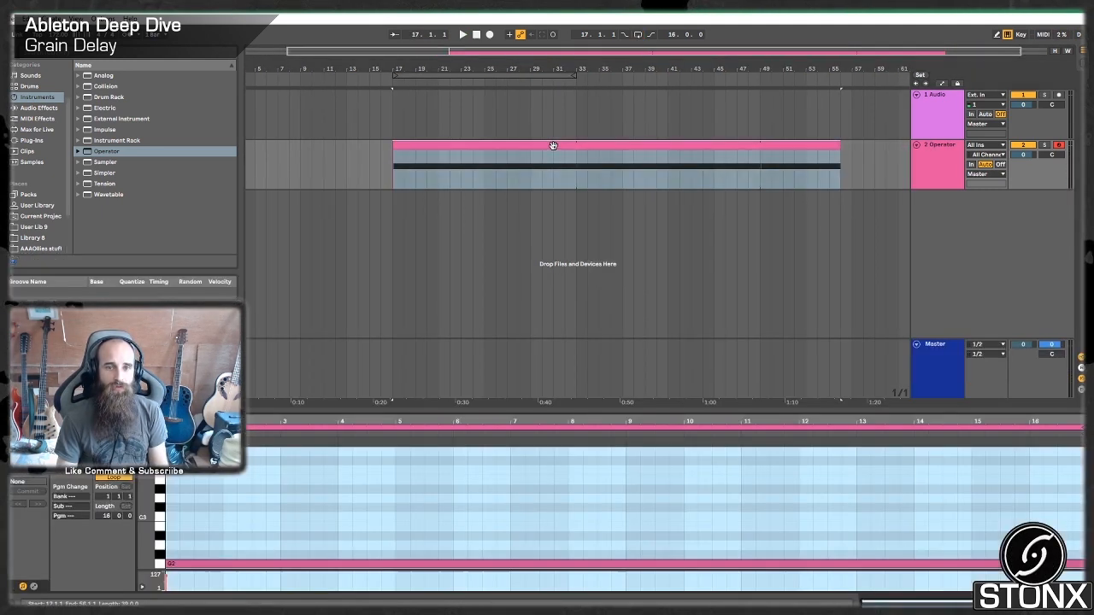
key(ctrl+z)
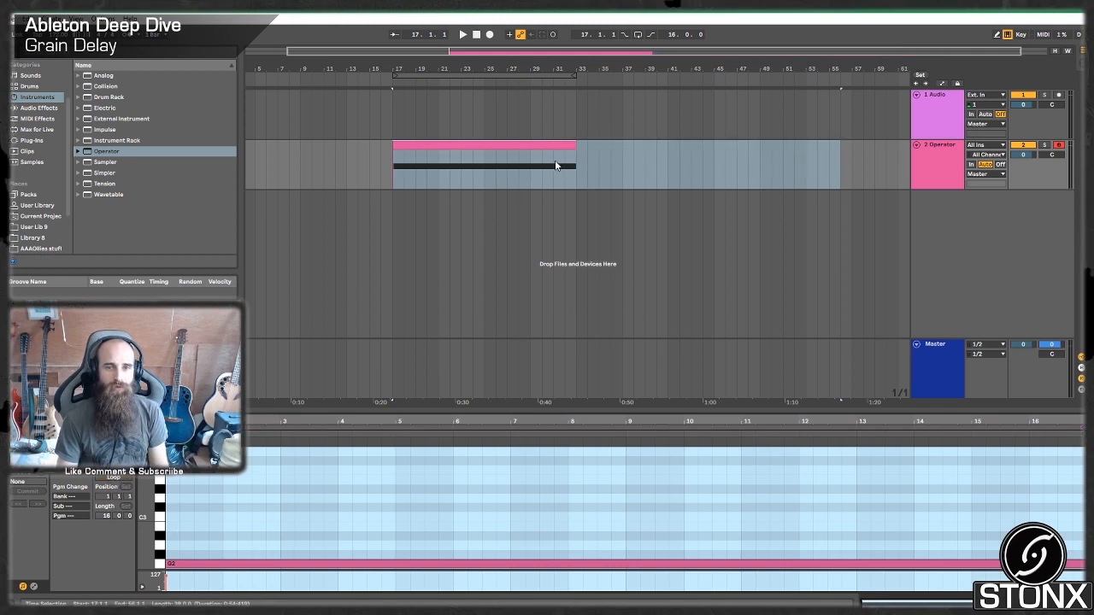
Step: Extend the Operator MIDI clip to bar 61 and lengthen its G2 note to the clip's new end
click(578, 144)
click(578, 144)
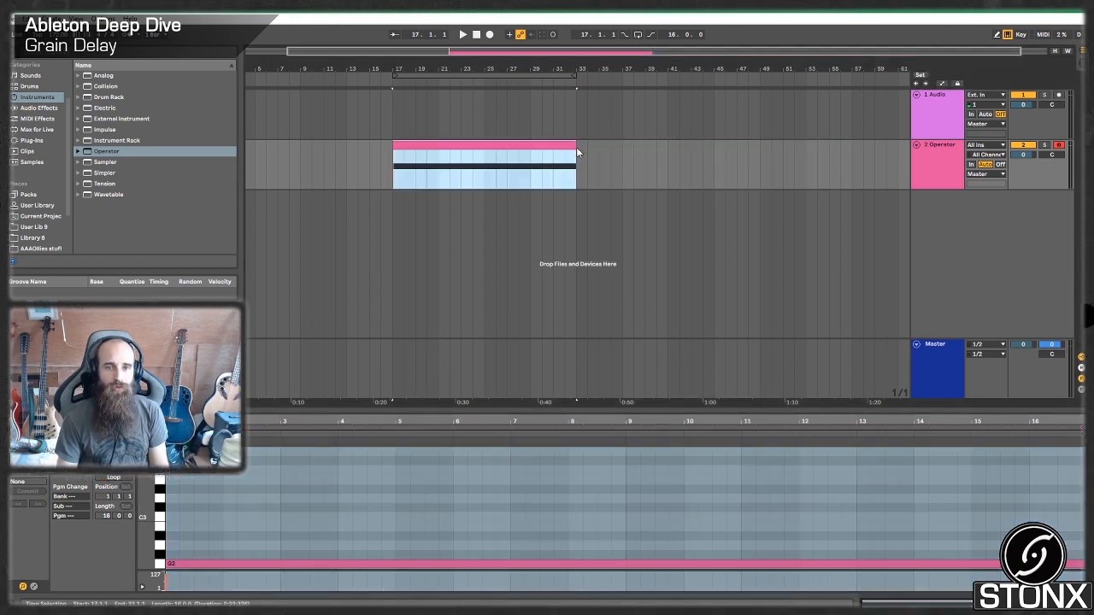
drag(577, 147, 897, 159)
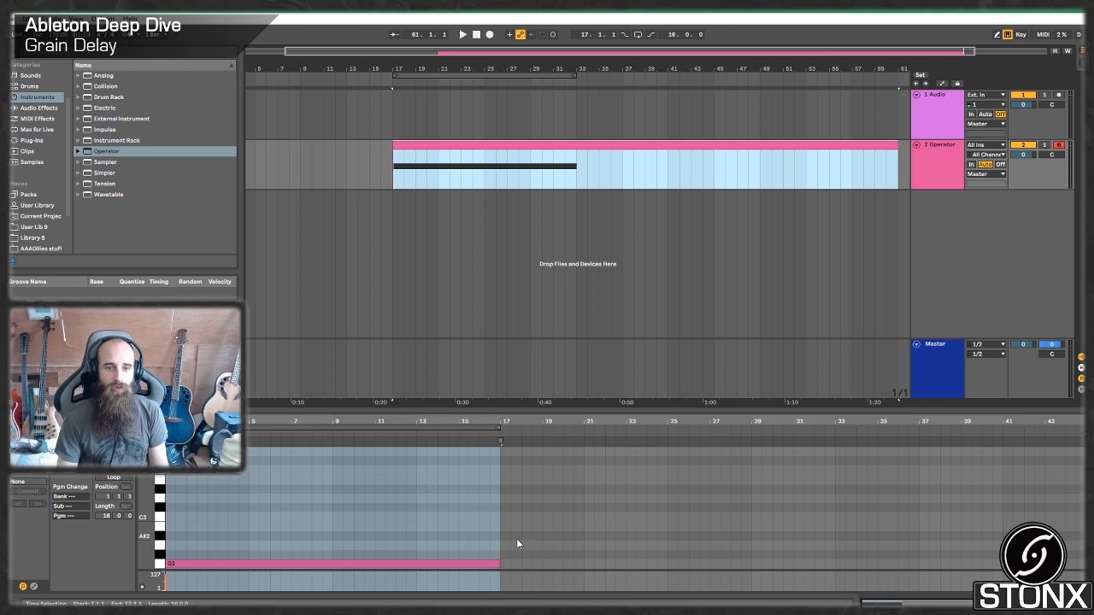
drag(495, 565, 1034, 565)
double_click(946, 156)
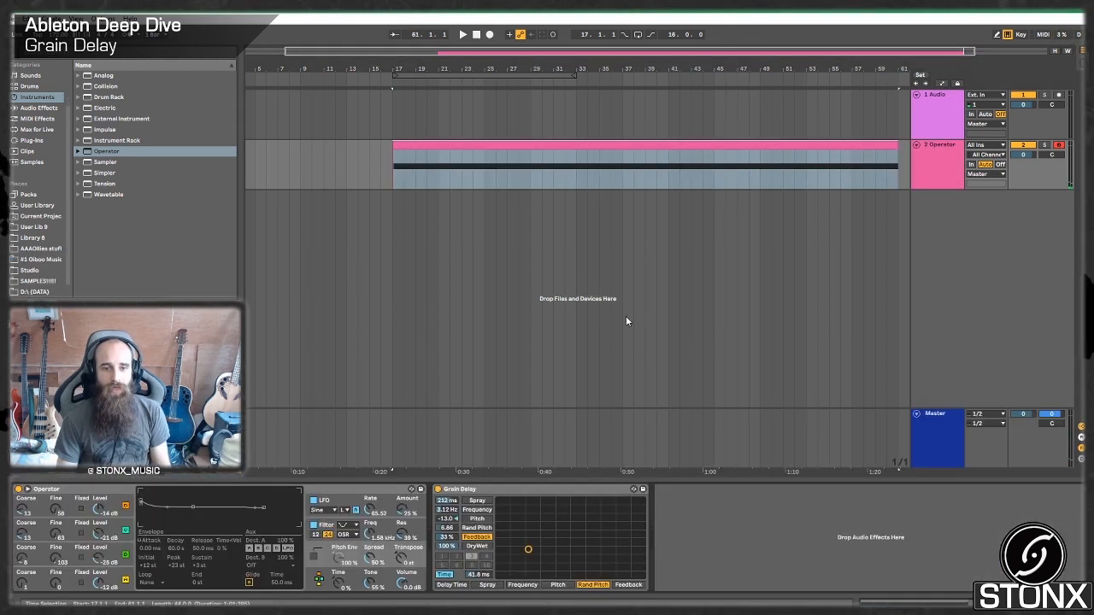
Step: Play the Operator clip with Grain Delay bypassed, then with it enabled, to compare the dry and processed sound
click(437, 490)
key(space)
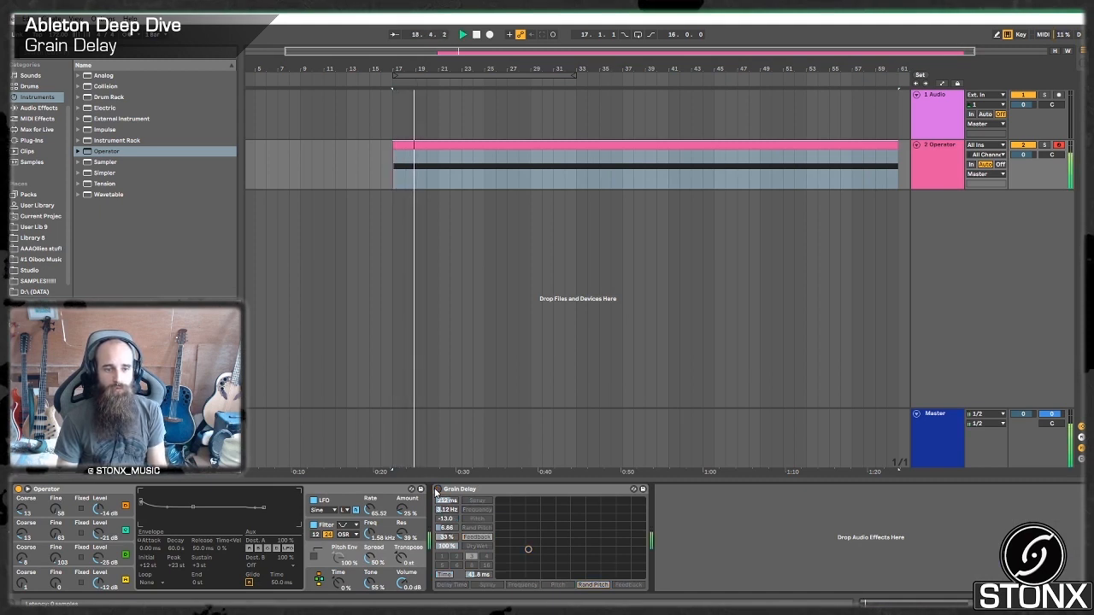
click(436, 490)
key(space)
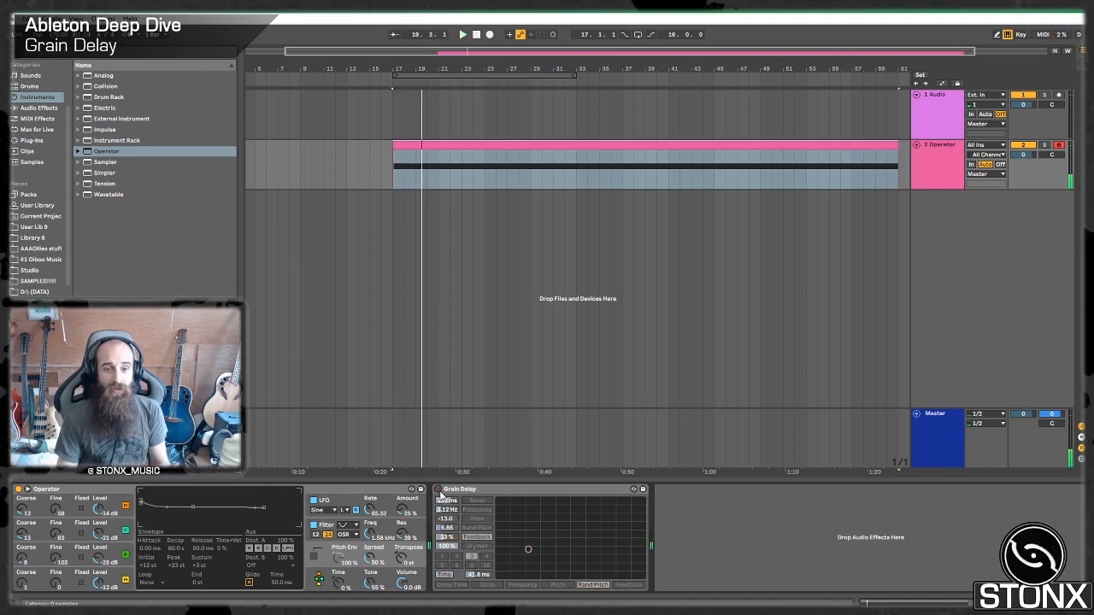
key(space)
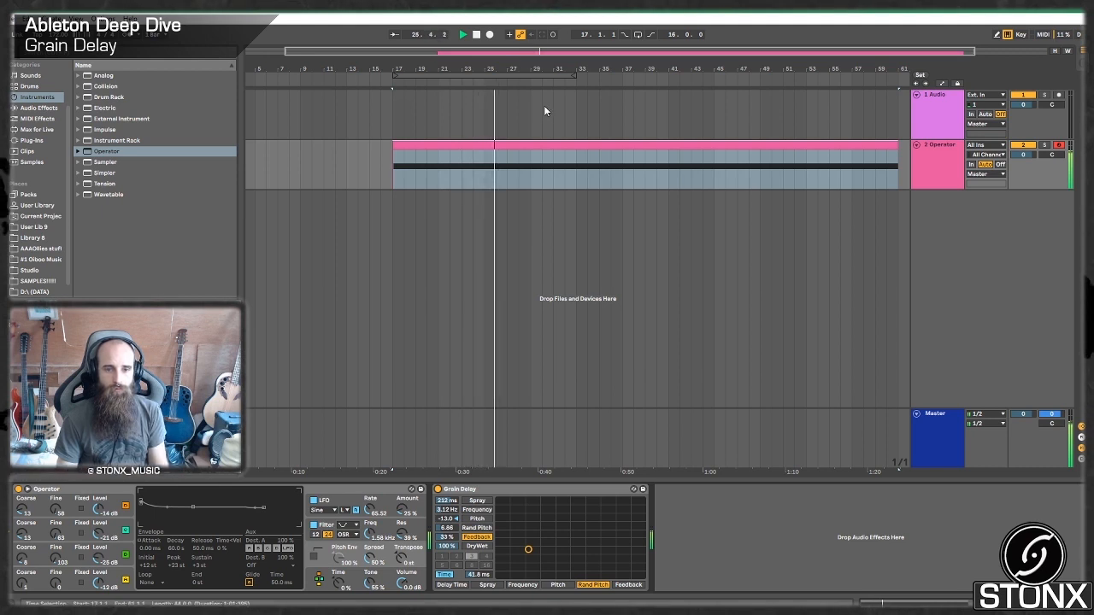
key(space)
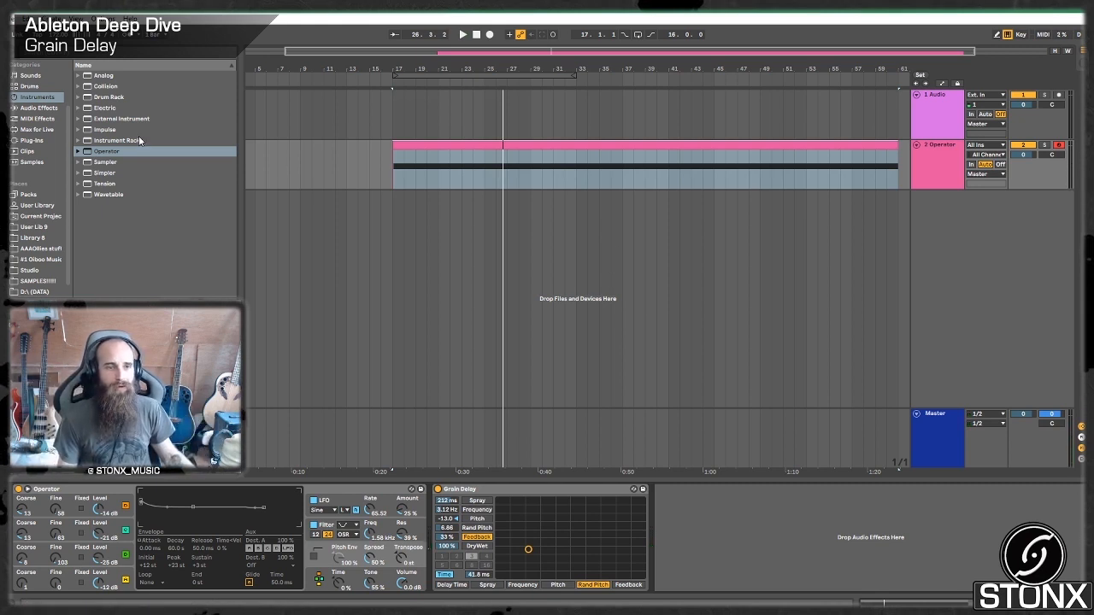
Step: Search the browser's samples for "snare" and widen the search to all results
click(39, 59)
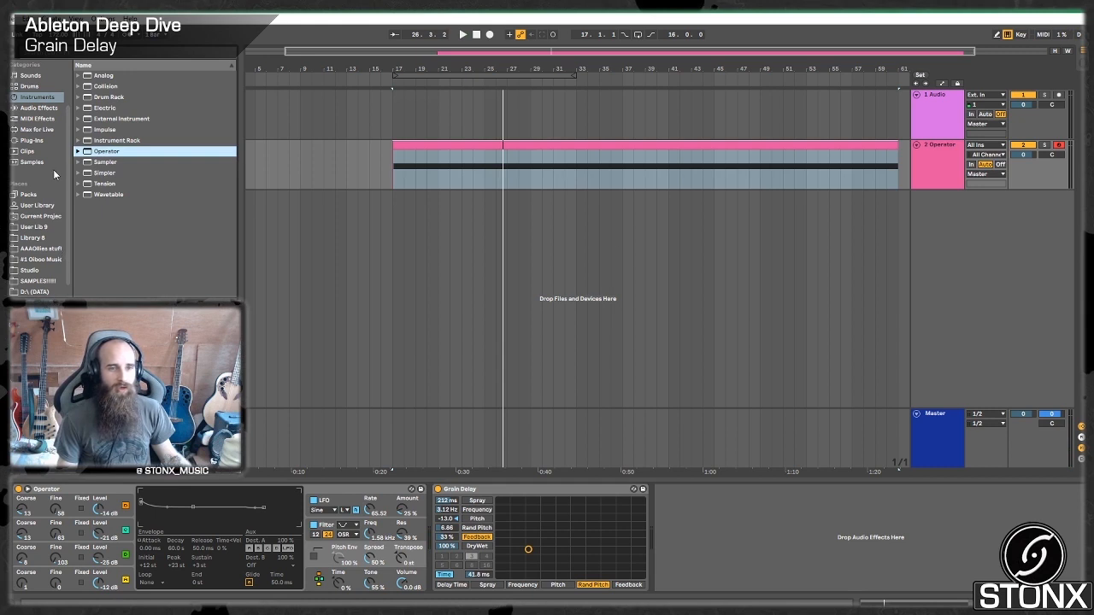
click(32, 161)
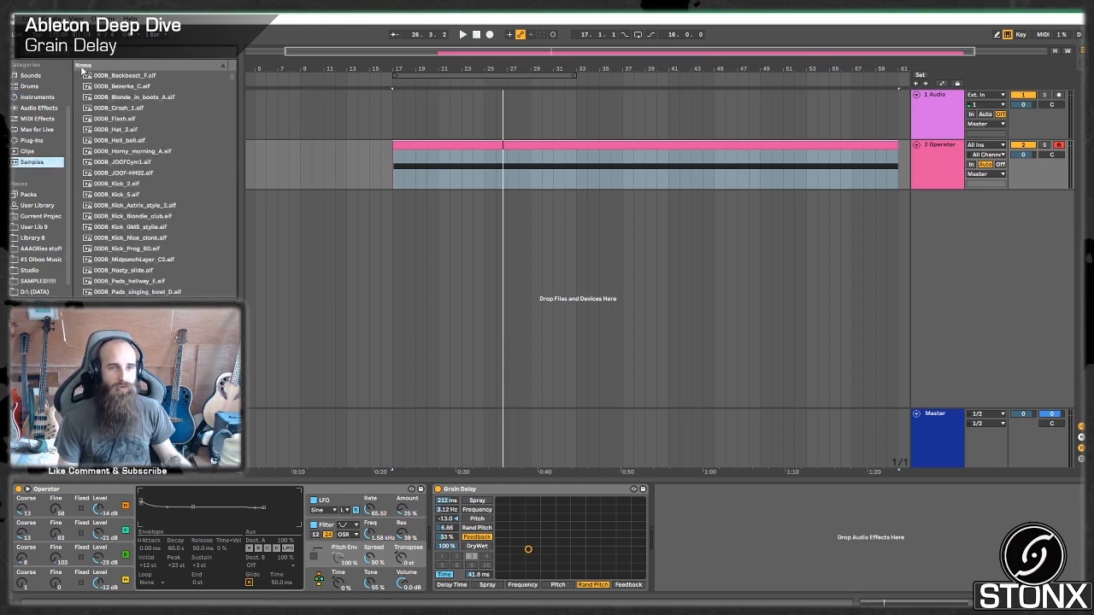
text(snare)
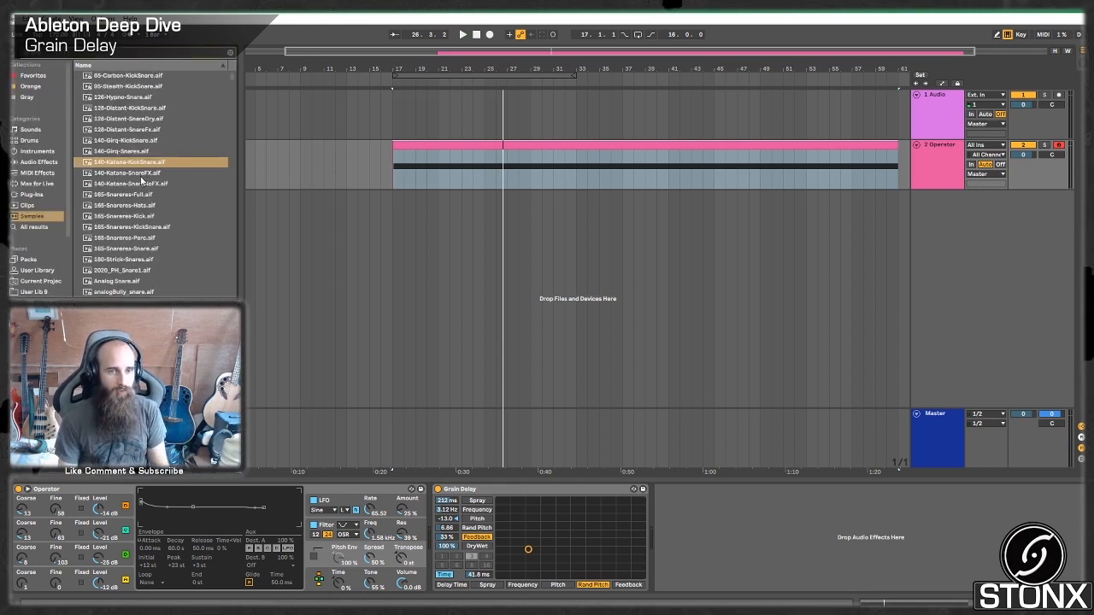
key(Up)
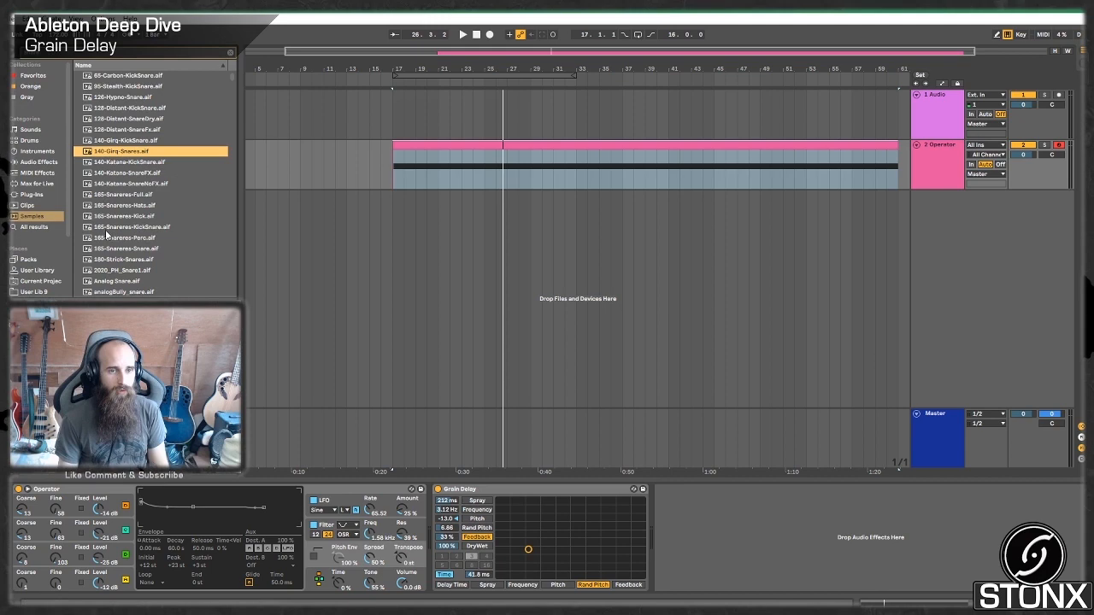
click(45, 227)
Step: Audition several snare samples and place Vapor Trail Snare.wav on a new audio track at bar 22
scroll(129, 182, down, 8)
click(127, 252)
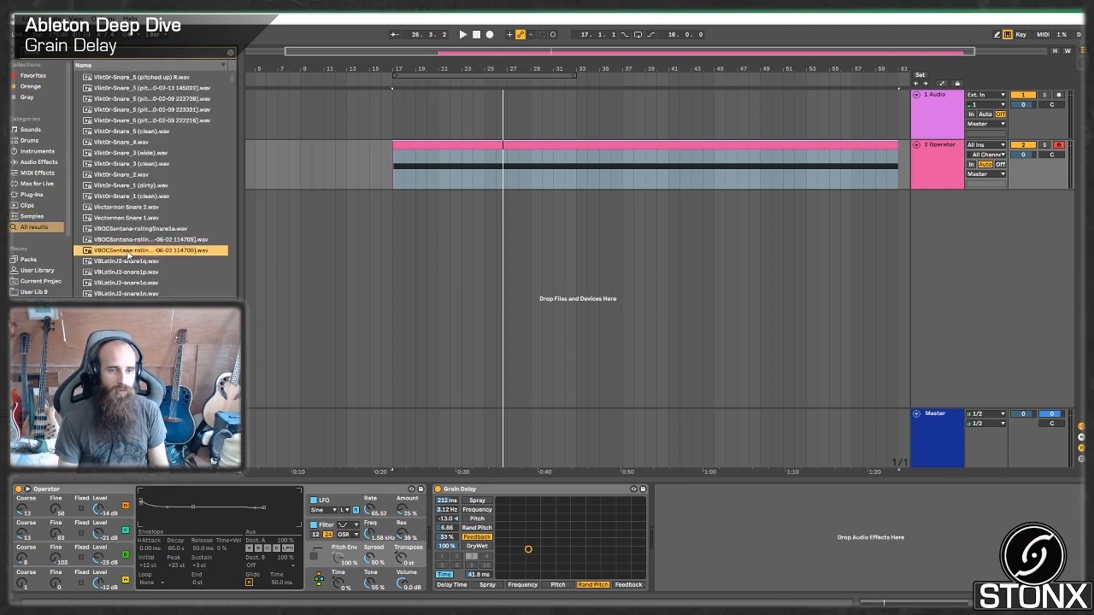
scroll(127, 252, down, 3)
click(128, 252)
scroll(127, 252, down, 3)
click(127, 252)
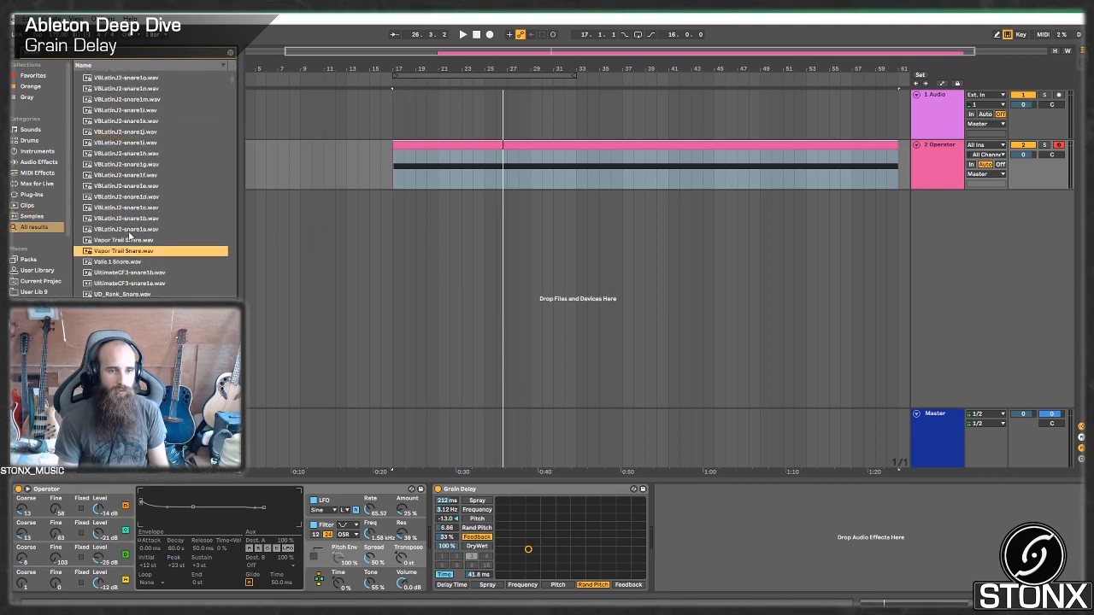
click(124, 240)
click(121, 252)
click(535, 207)
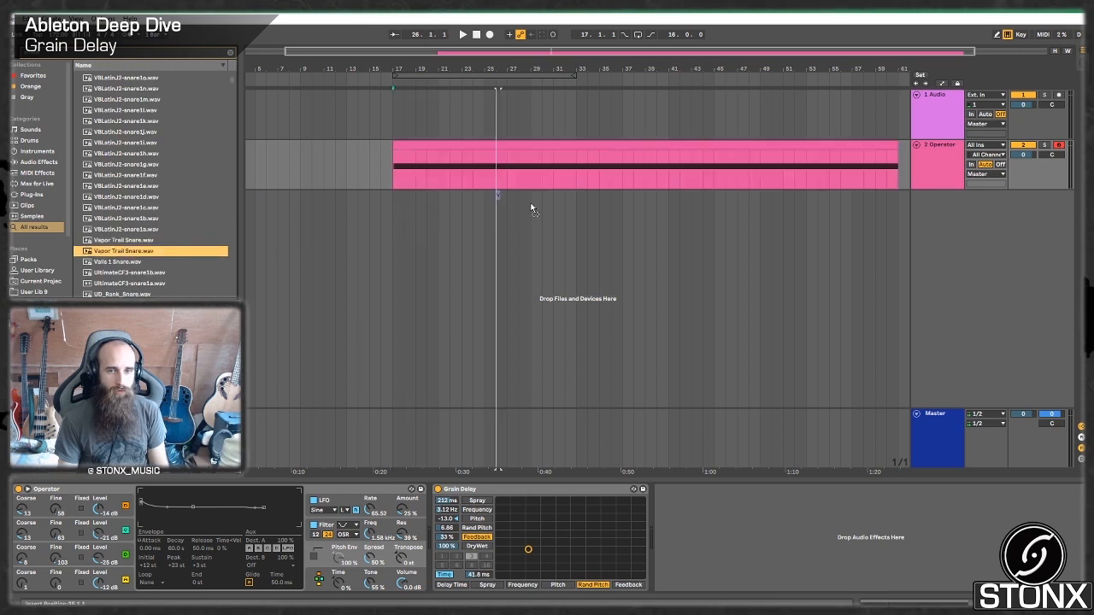
click(453, 205)
Step: Play the snare together with the Operator clip and examine the snare's waveform up close
mouse_move(470, 51)
mouse_down()
mouse_move(471, 119)
mouse_move(523, 128)
mouse_up()
click(373, 203)
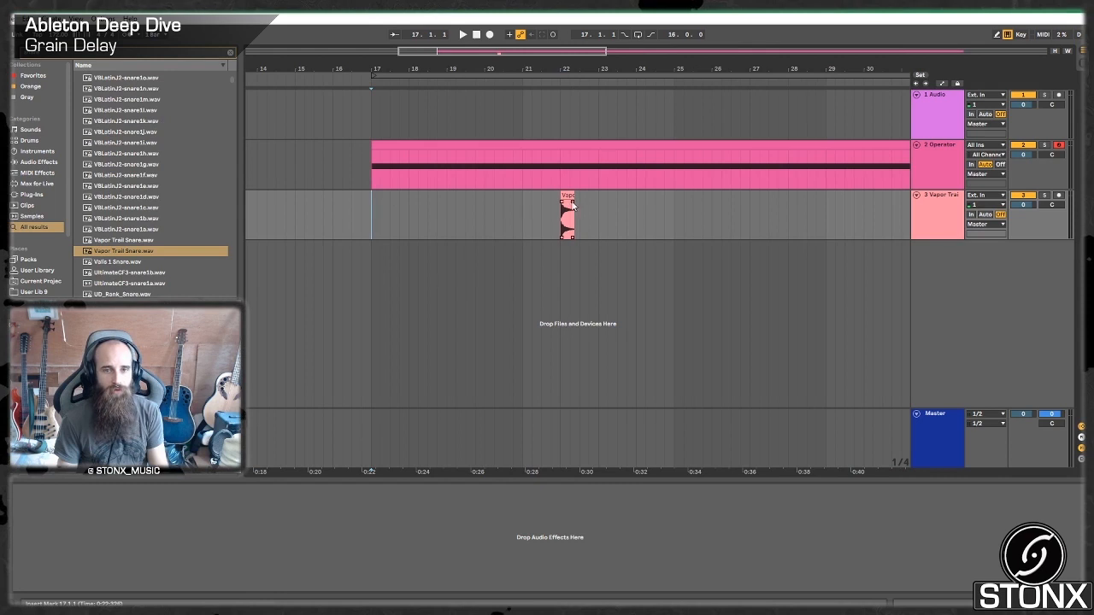
key(space)
mouse_move(572, 205)
mouse_down()
mouse_move(670, 269)
mouse_move(597, 218)
mouse_move(568, 218)
mouse_up()
key(space)
scroll(611, 215, up, 5)
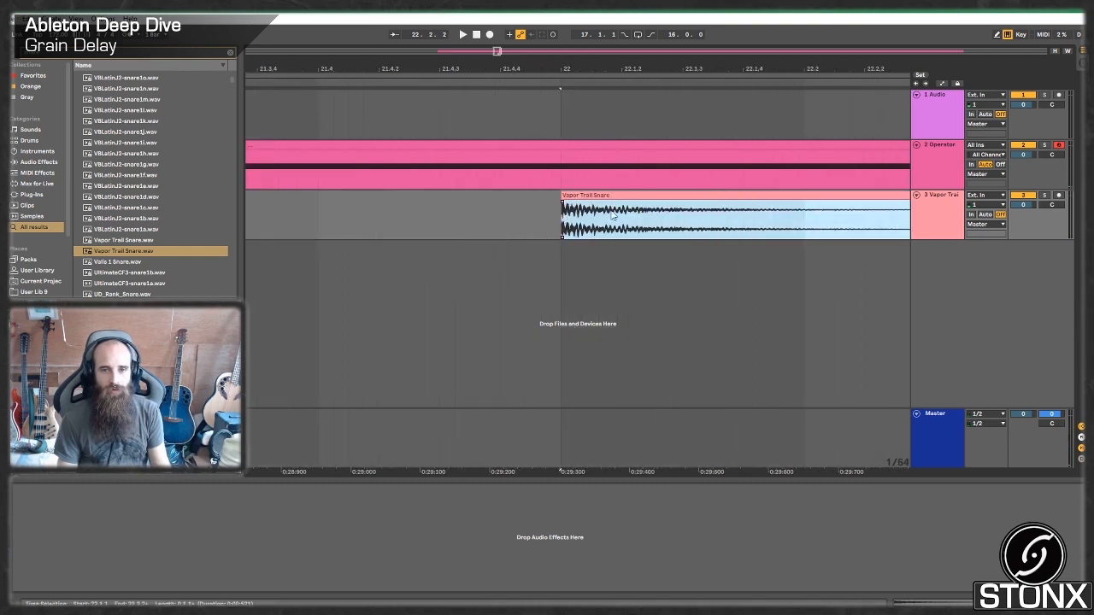
scroll(612, 216, down, 6)
key(space)
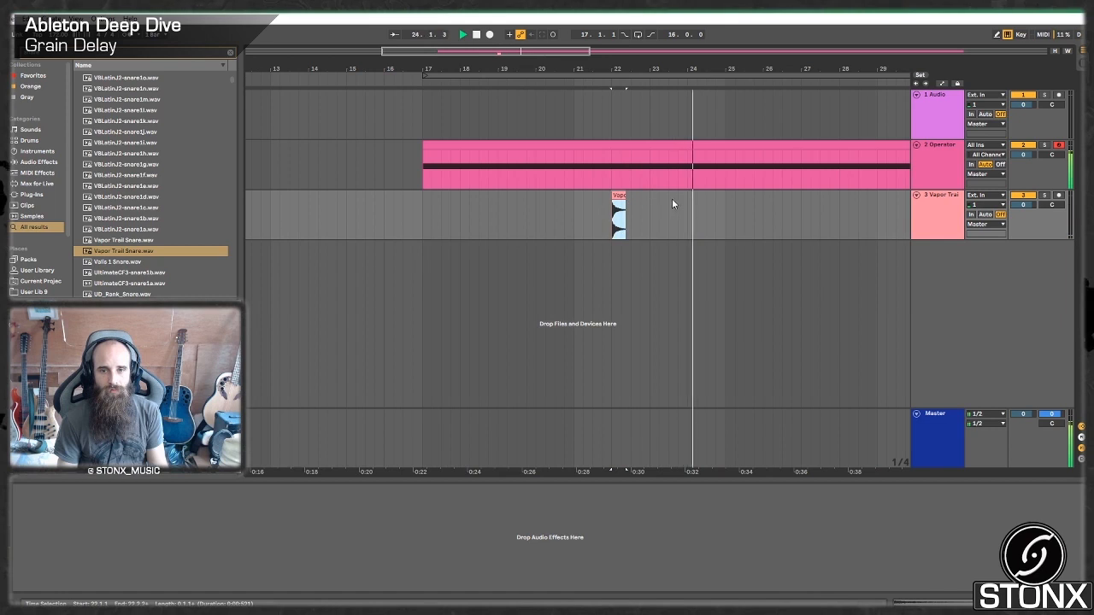
Step: Arrange three Vapor Trail Snare hits at 23.3, 24.1 and 24.3, and play them with the Operator clip
key(space)
mouse_move(619, 195)
mouse_down()
mouse_move(721, 203)
mouse_move(710, 206)
mouse_up()
click(647, 205)
key(space)
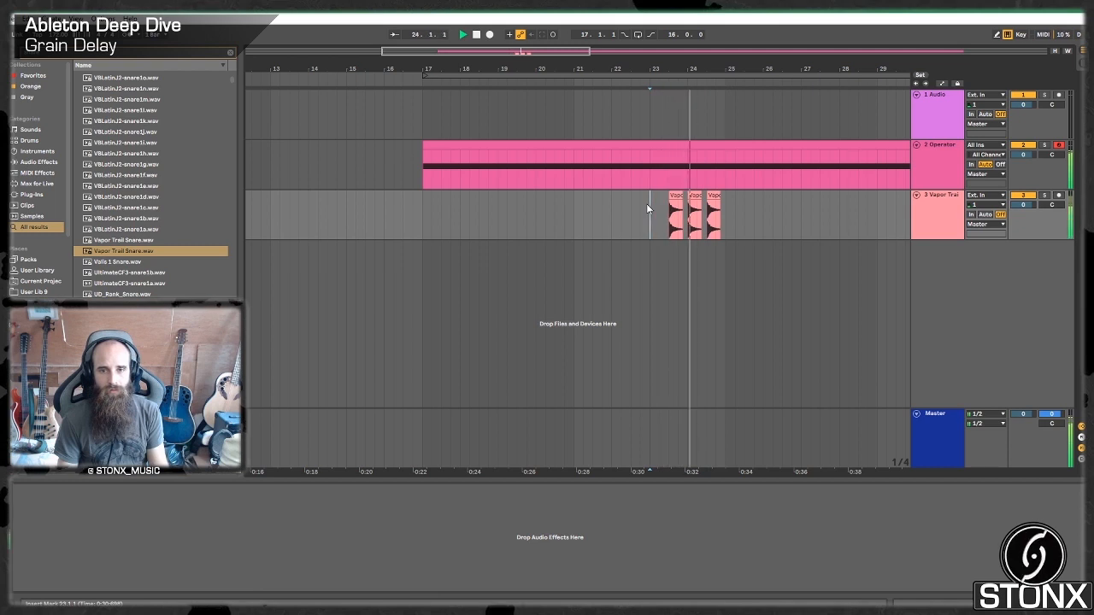
Step: Move the last snare hit earlier to 24.2 and play the pattern from bar 23
key(space)
drag(715, 196, 703, 208)
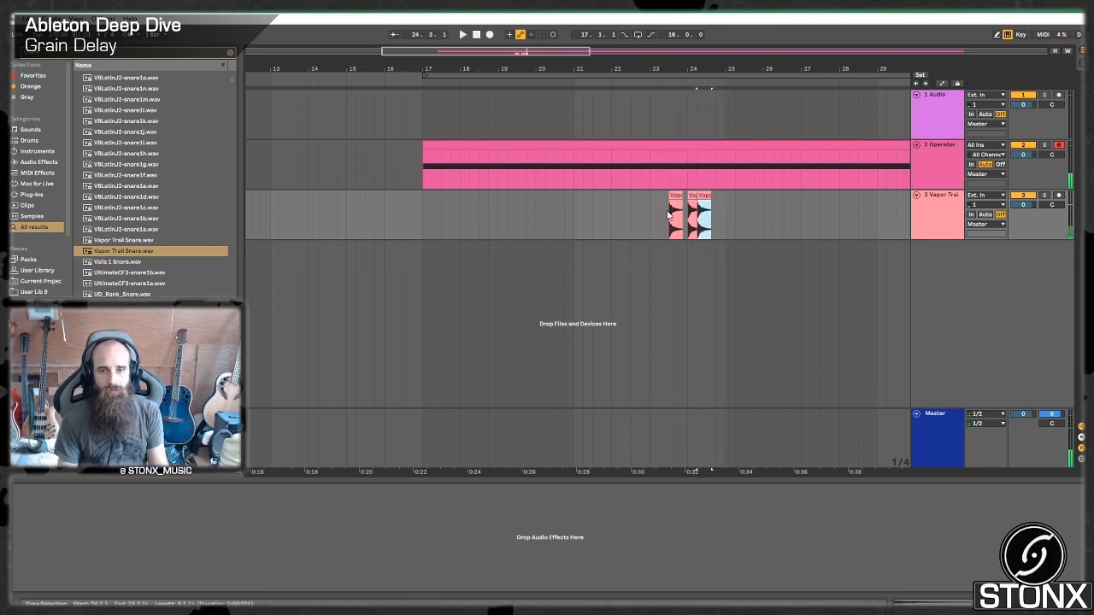
click(651, 218)
key(space)
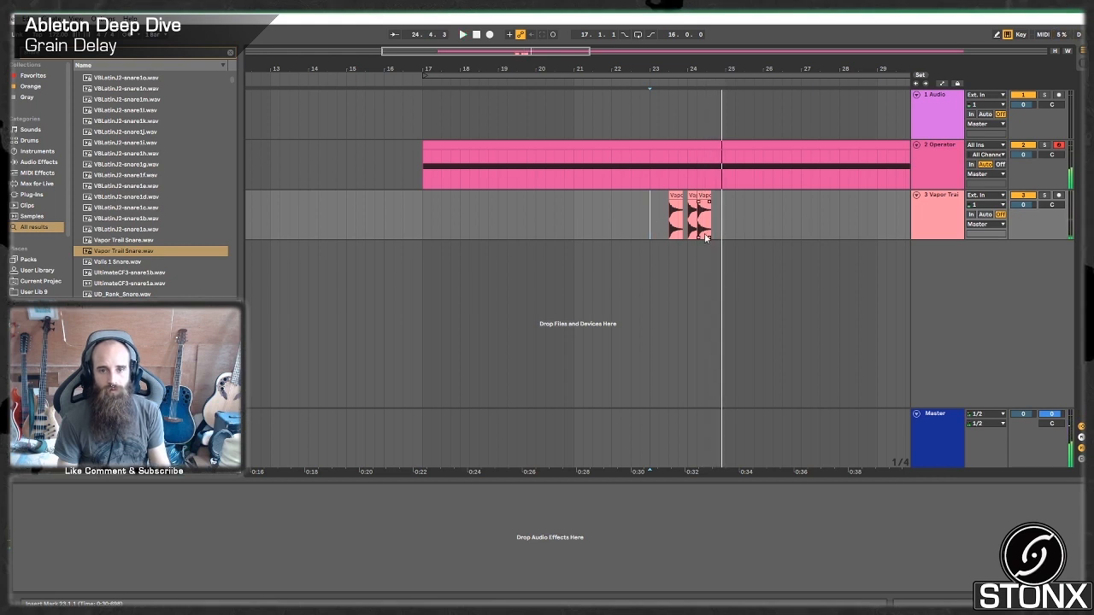
Step: Move the three-hit snare pattern to bar 21 and duplicate it so the copy starts at bar 23
scroll(706, 239, up, 3)
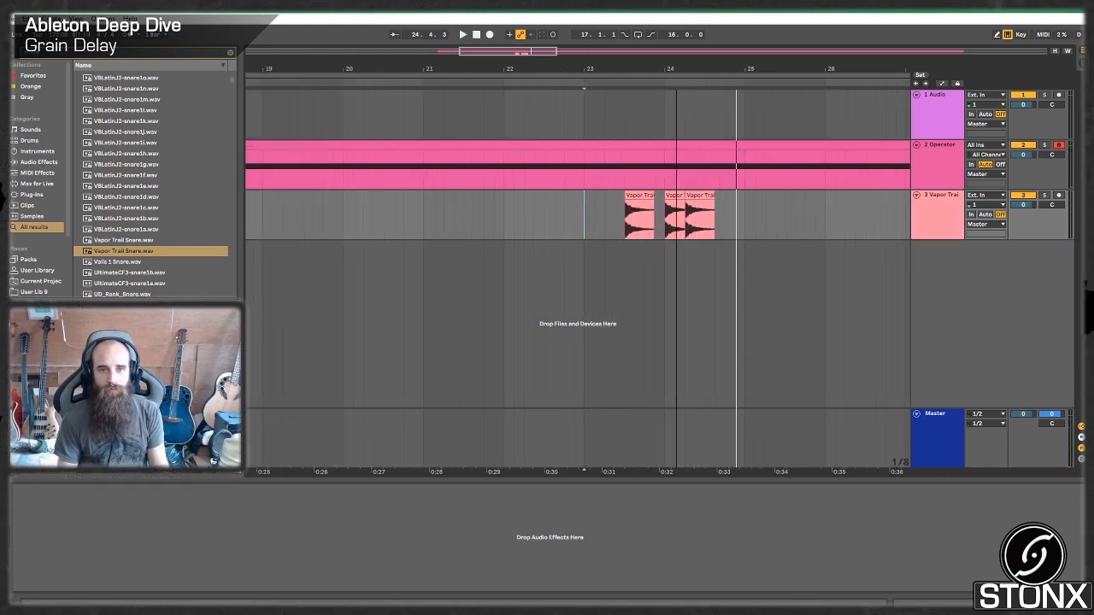
drag(676, 107, 676, 69)
click(659, 196)
shift+click(689, 196)
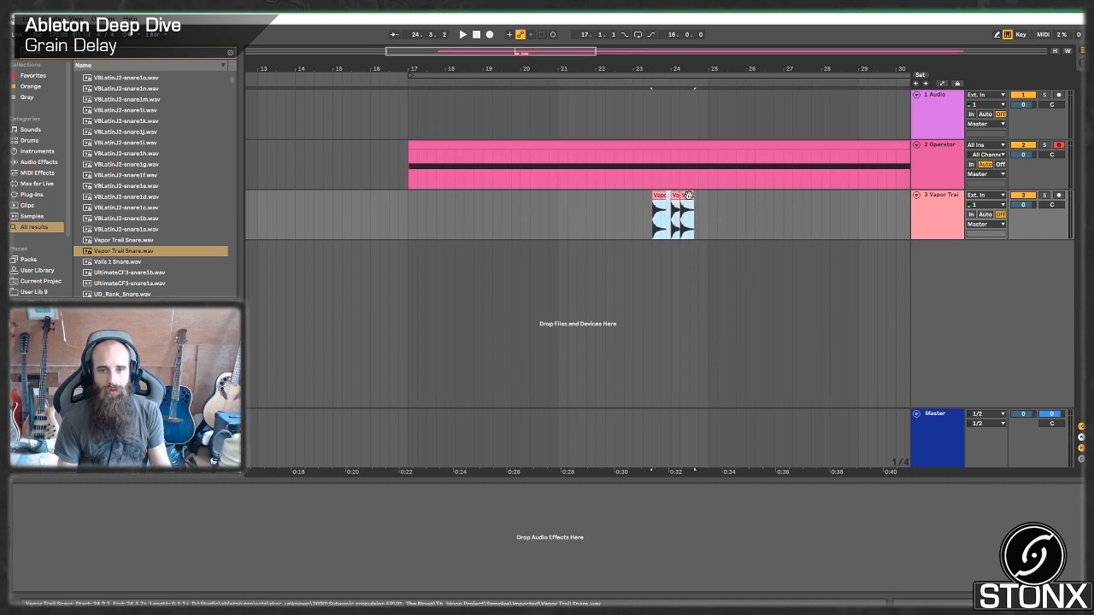
drag(662, 195, 569, 207)
key(ctrl+d)
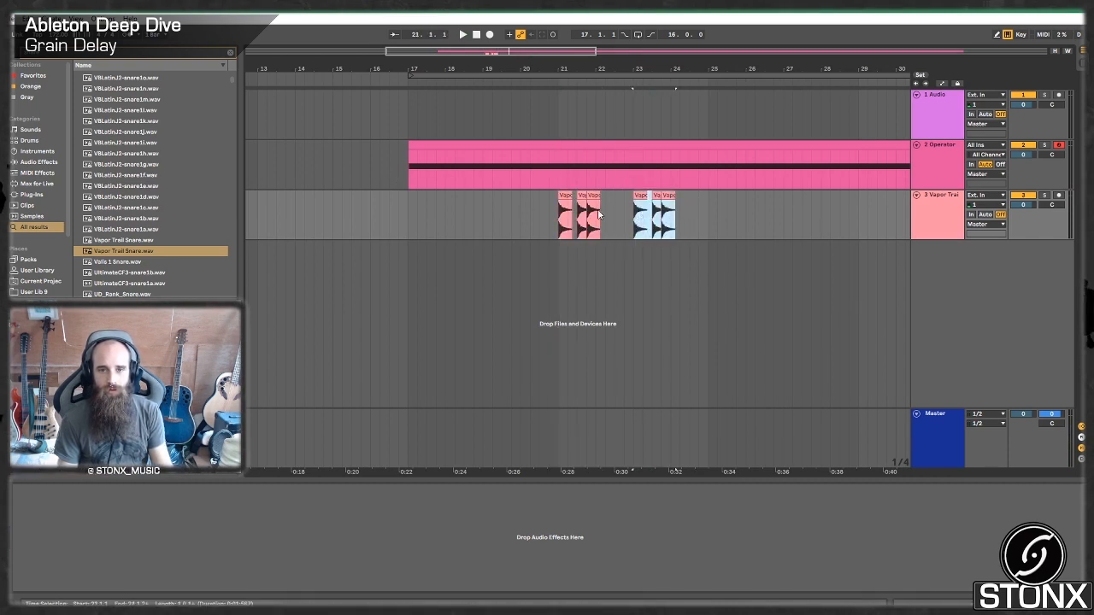
Step: Add a Grain Delay audio effect to the Vapor Trail Snare track
click(399, 209)
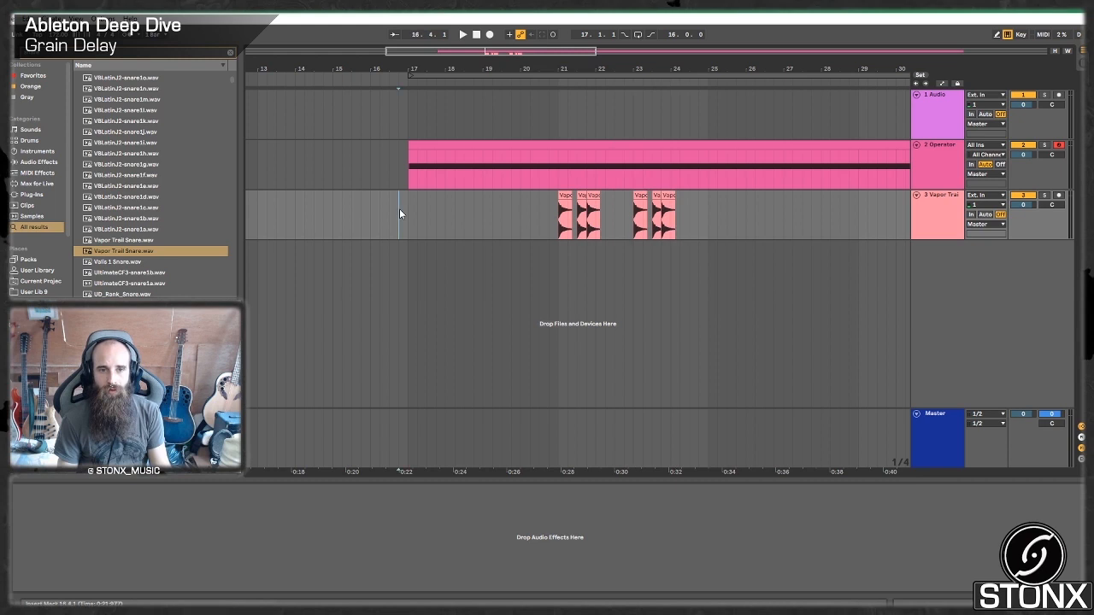
click(229, 53)
scroll(99, 240, down, 2)
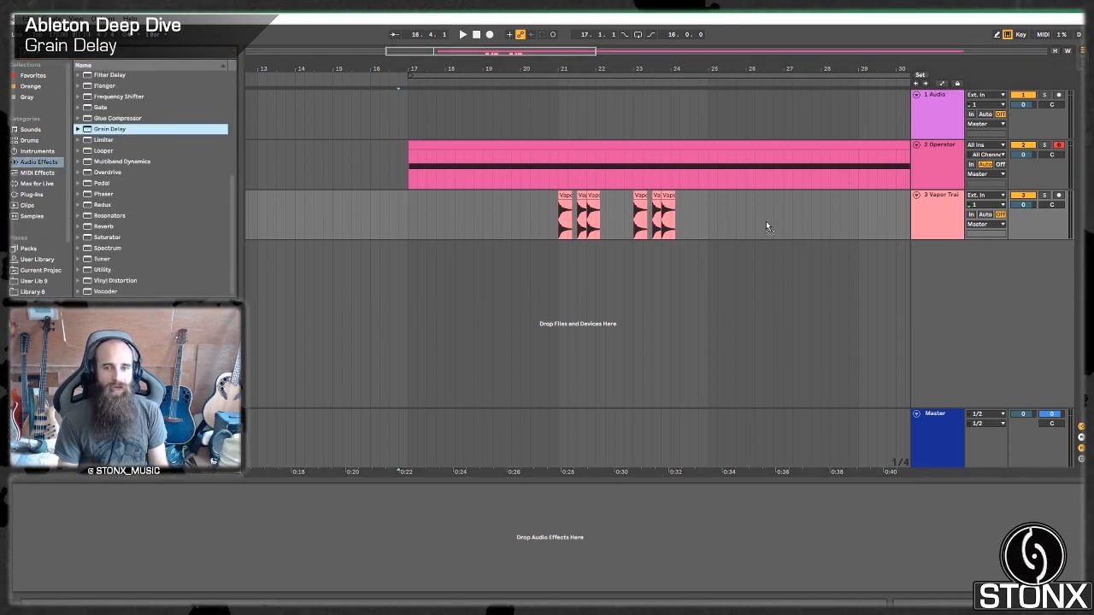
drag(767, 222, 767, 222)
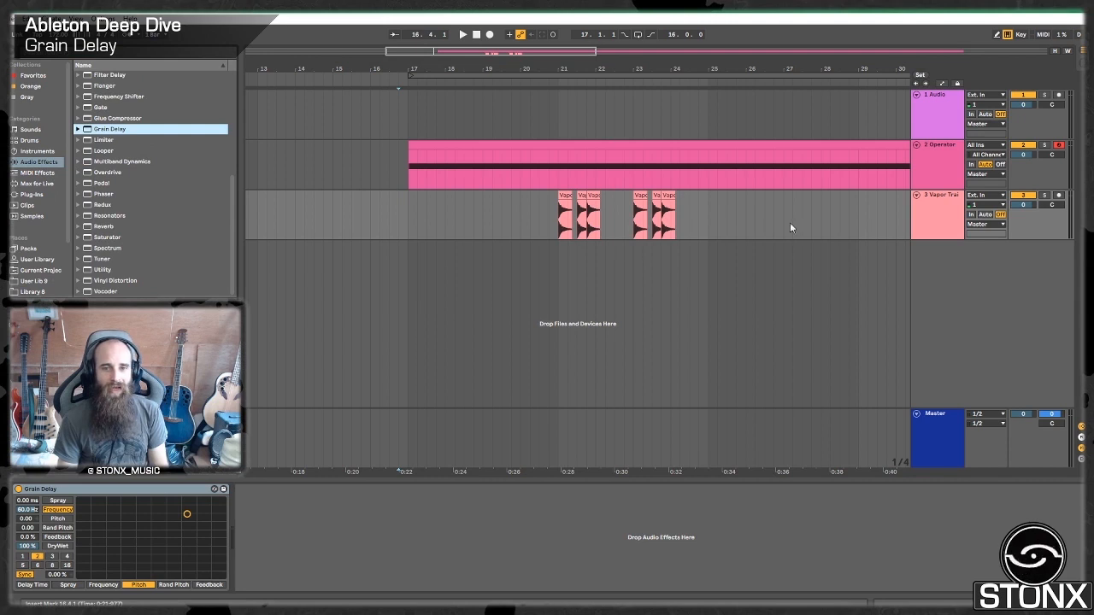
Step: Set the arrangement loop to bars 21 through 25 around the snare pattern and start playback
click(558, 233)
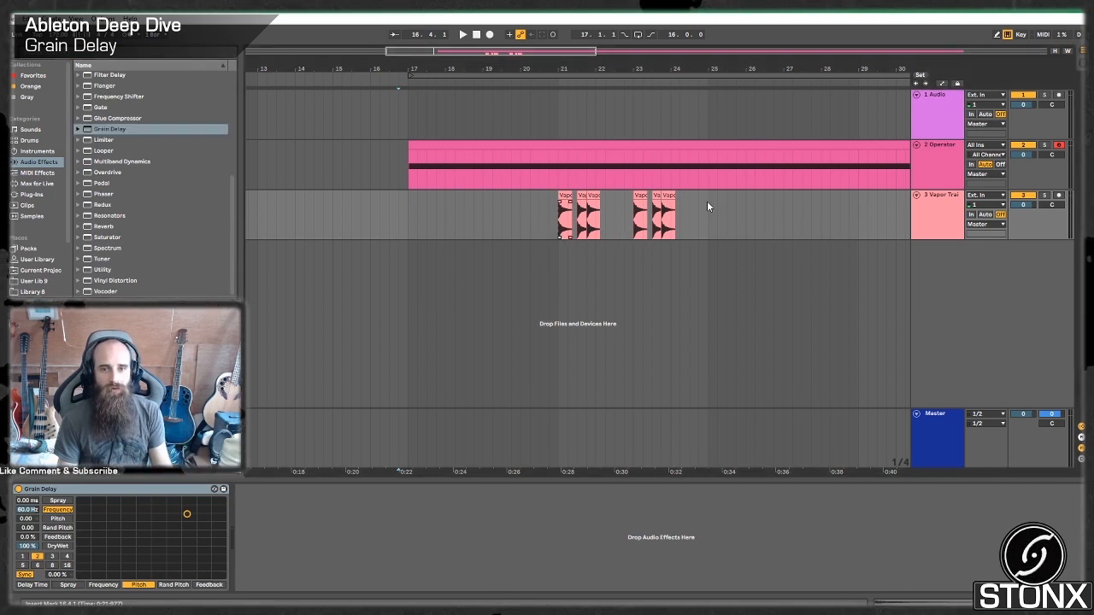
drag(706, 206, 398, 214)
key(ctrl+l)
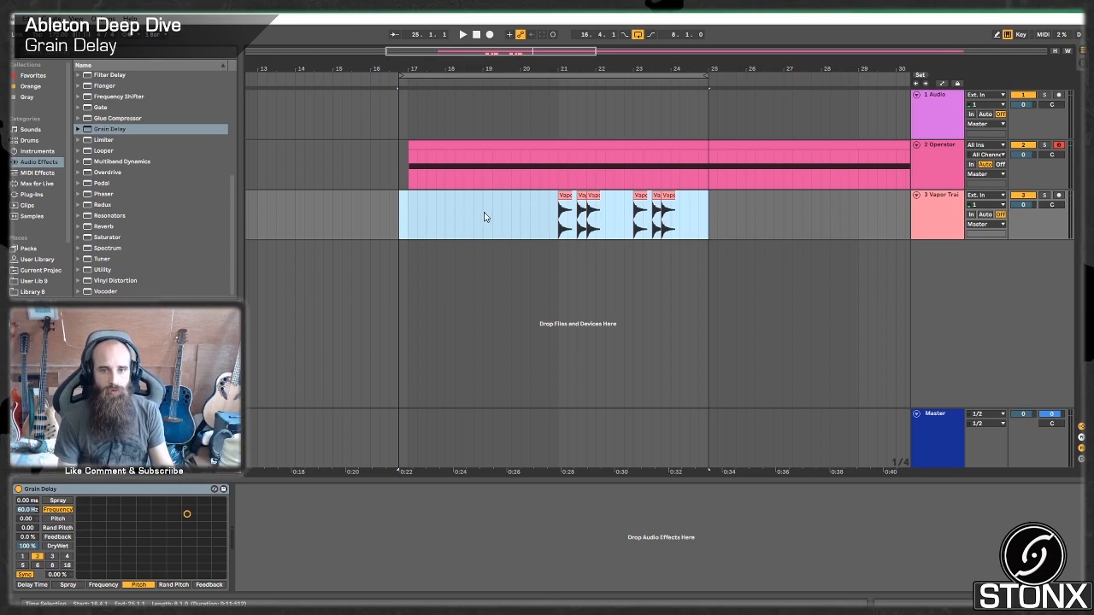
click(556, 235)
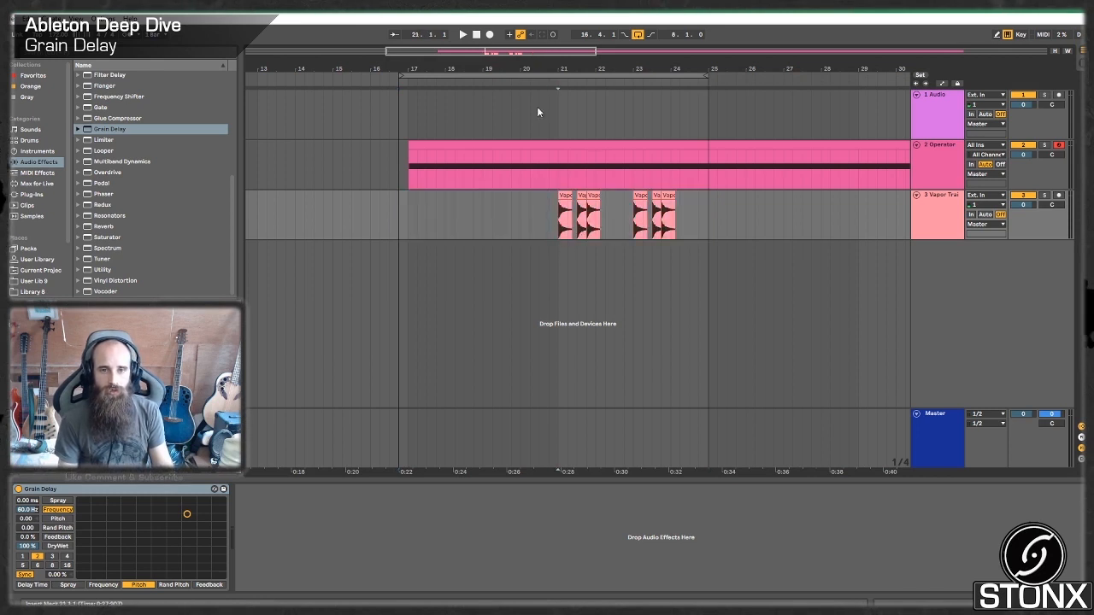
drag(402, 75, 518, 83)
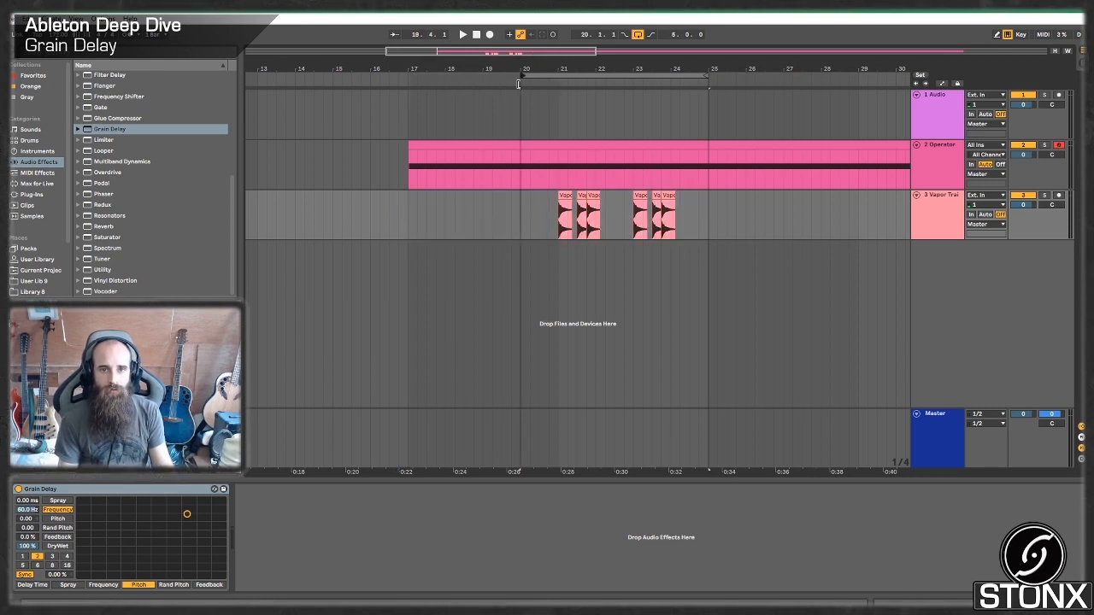
key(space)
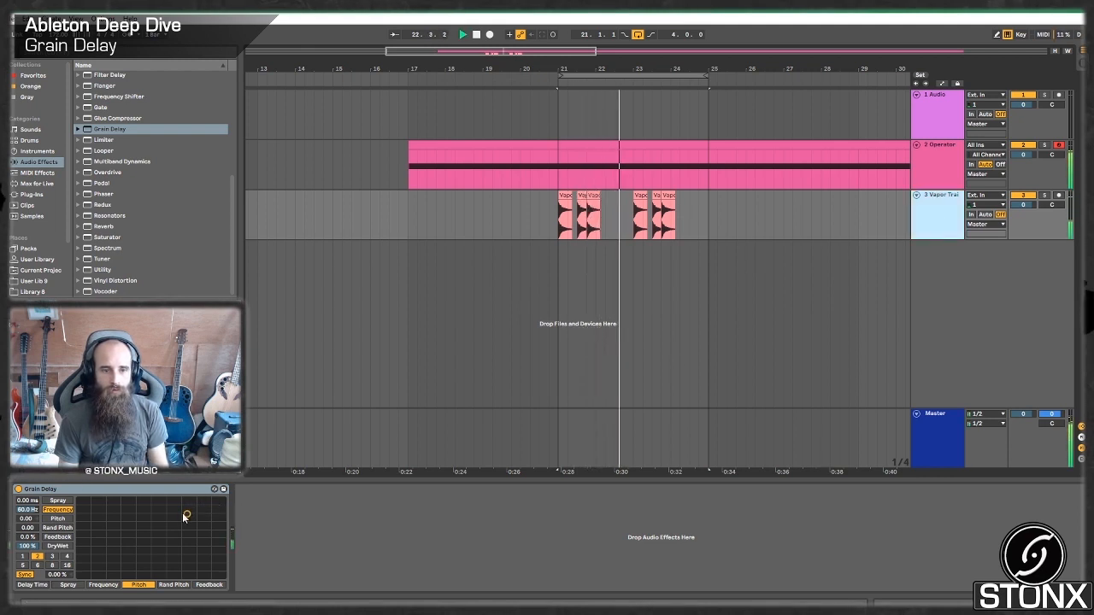
Step: With the snare playing, set Grain Delay's Pitch to 7.81, Frequency to 44.5 Hz and Feedback to 82 %
drag(182, 513, 210, 510)
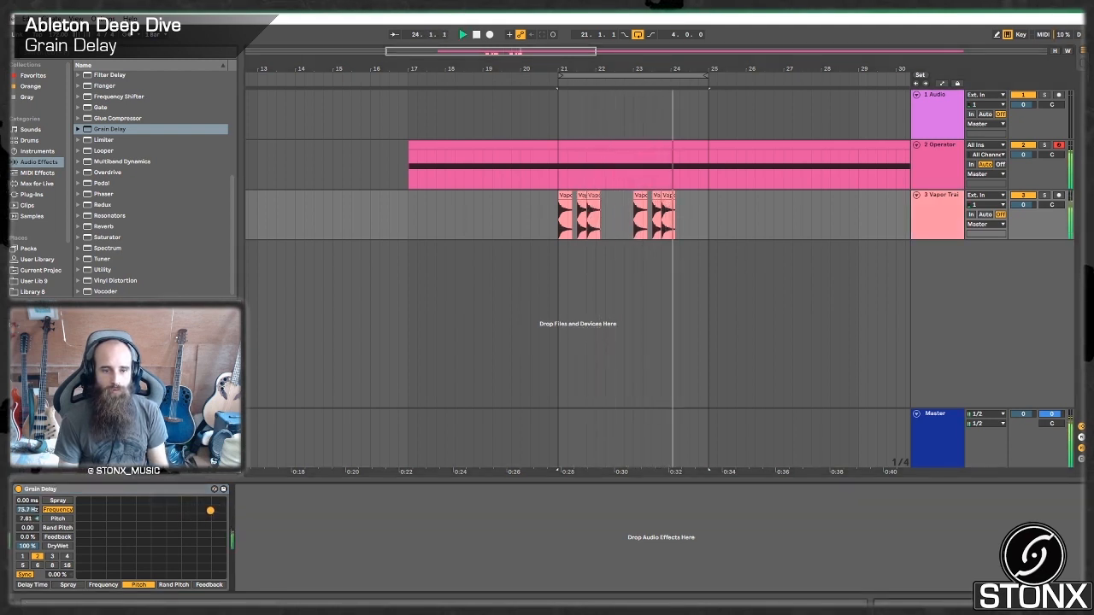
click(195, 585)
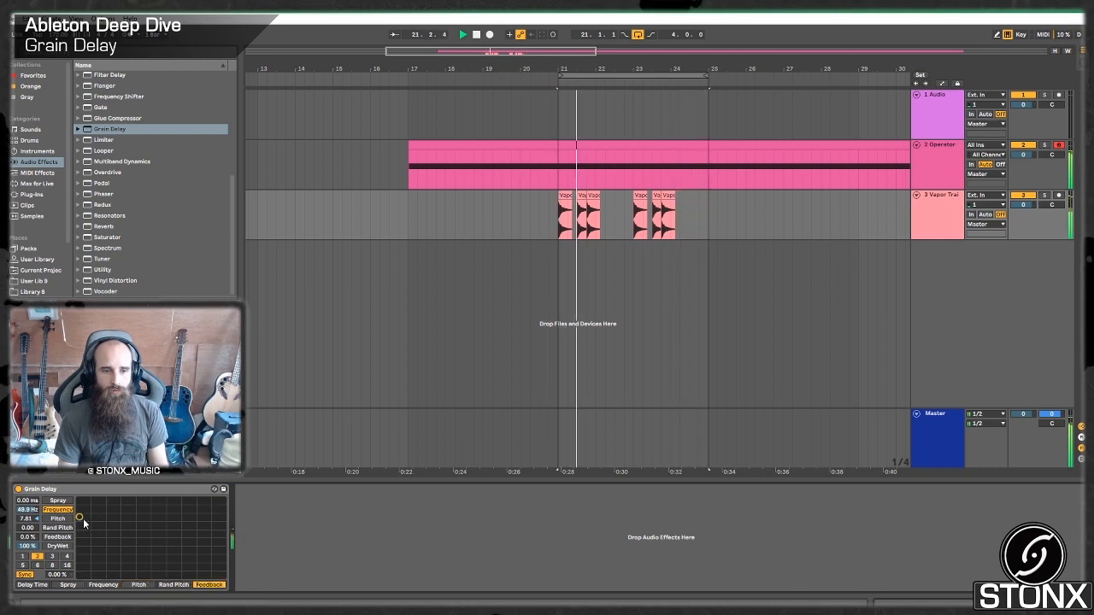
drag(161, 508, 204, 519)
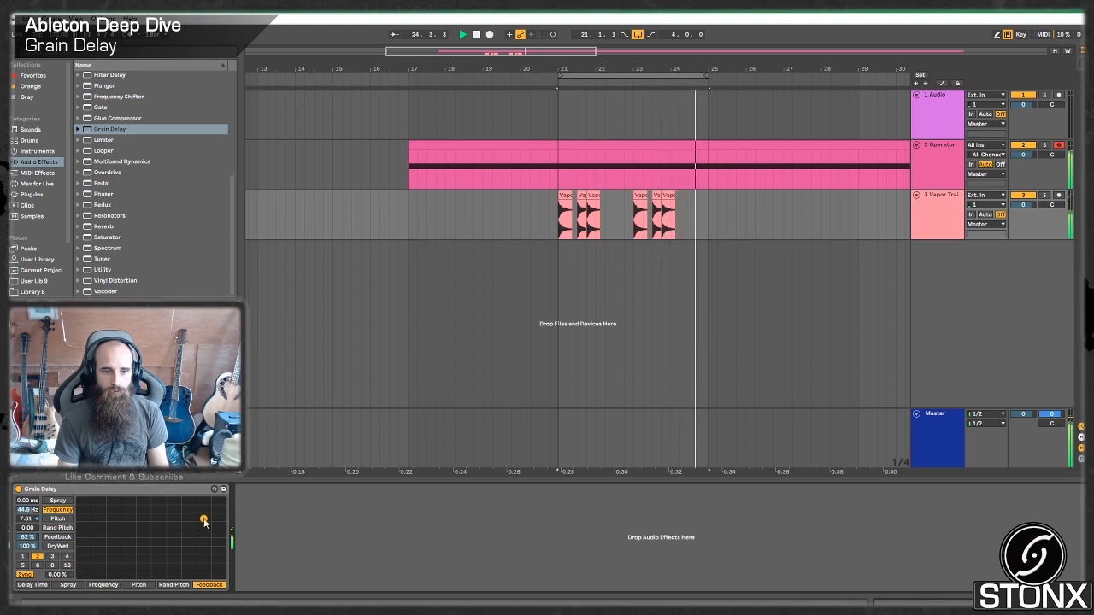
Step: Assign Pitch and Rand Pitch to Grain Delay's XY axes and set them to 6.18 and 80.4
click(58, 518)
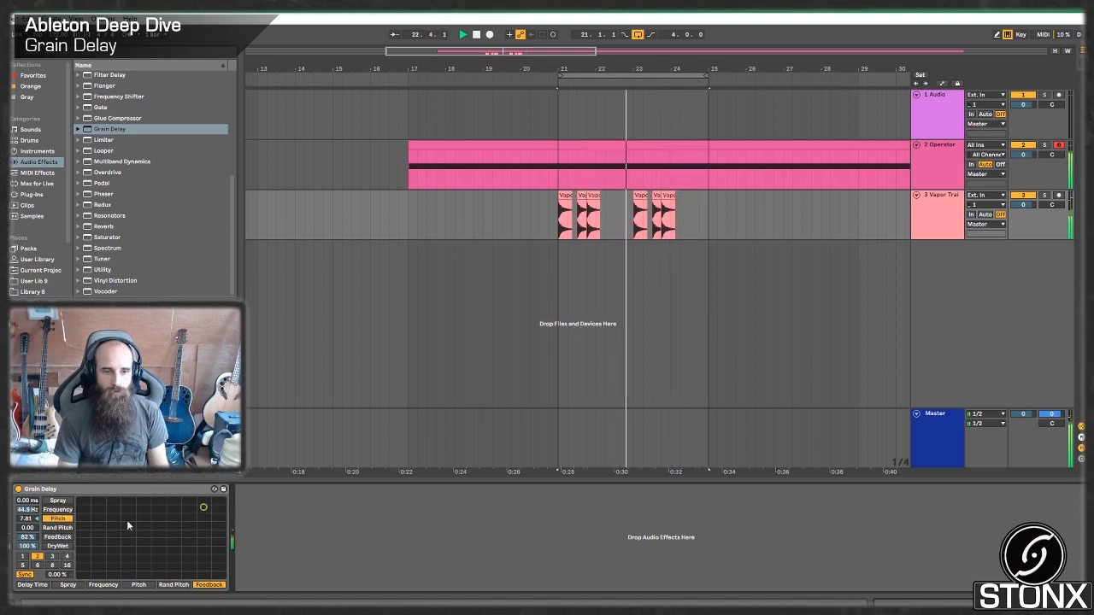
click(170, 586)
drag(79, 507, 149, 516)
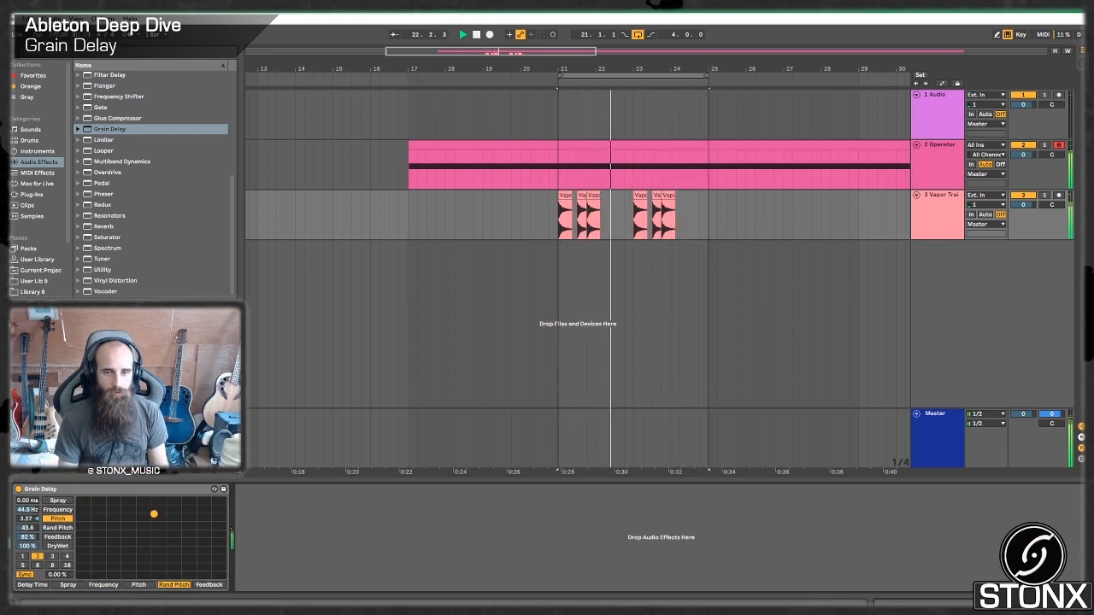
drag(159, 512, 181, 510)
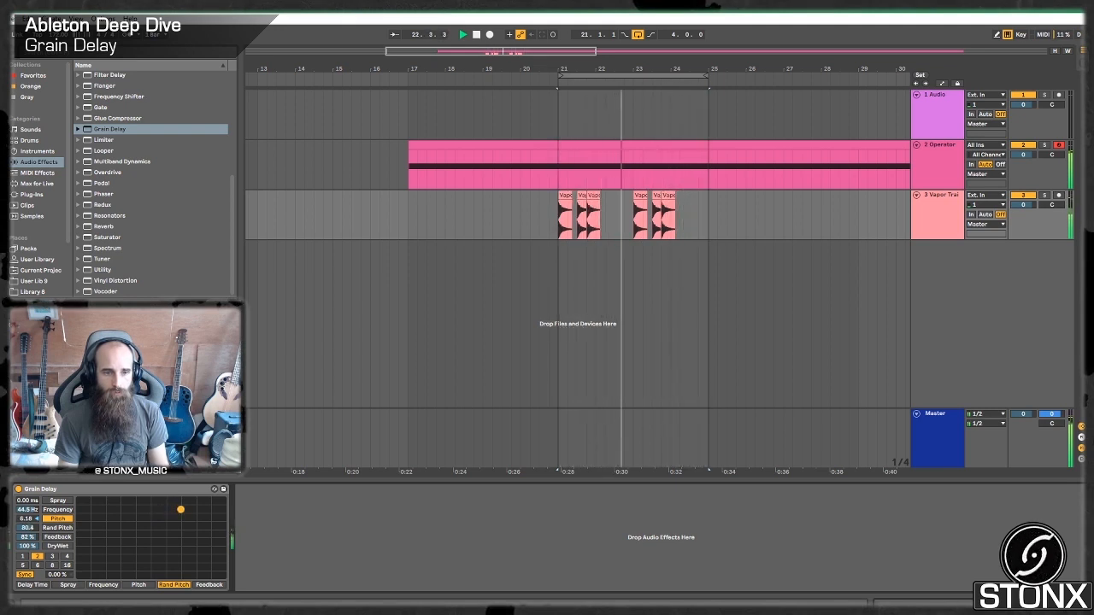
Step: Assign Delay Time horizontally and Spray vertically in Grain Delay's XY control, then set Spray to 107 ms
click(66, 586)
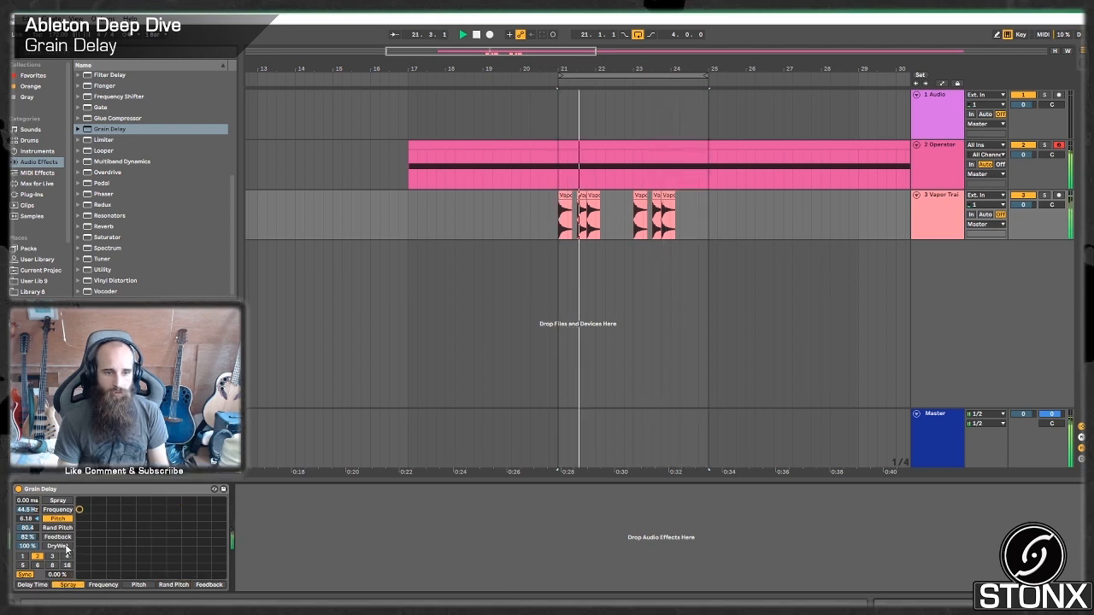
click(34, 585)
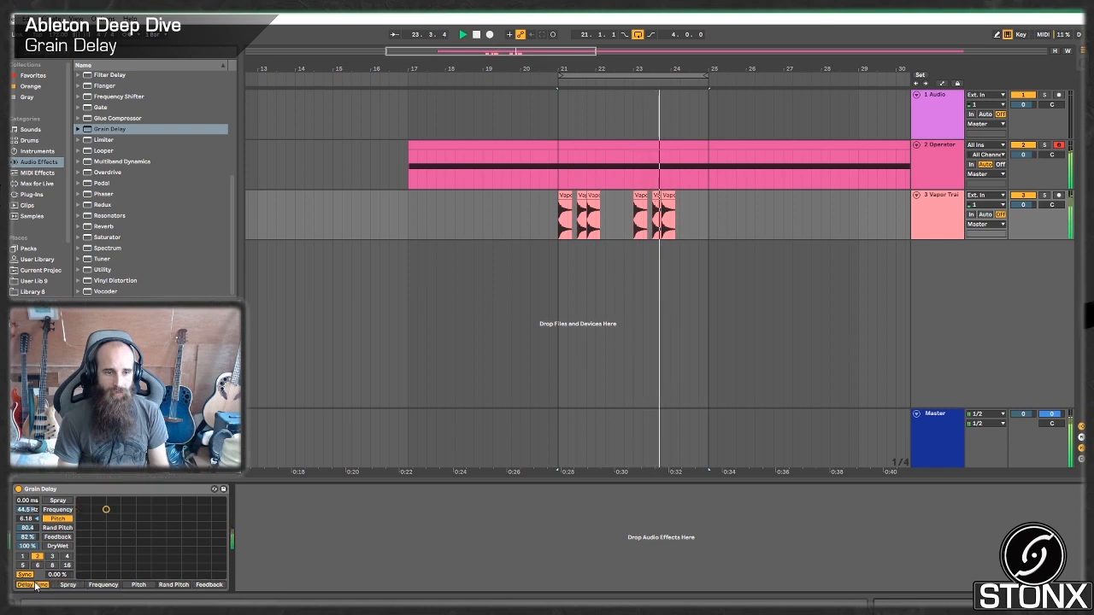
click(58, 500)
drag(111, 575, 104, 544)
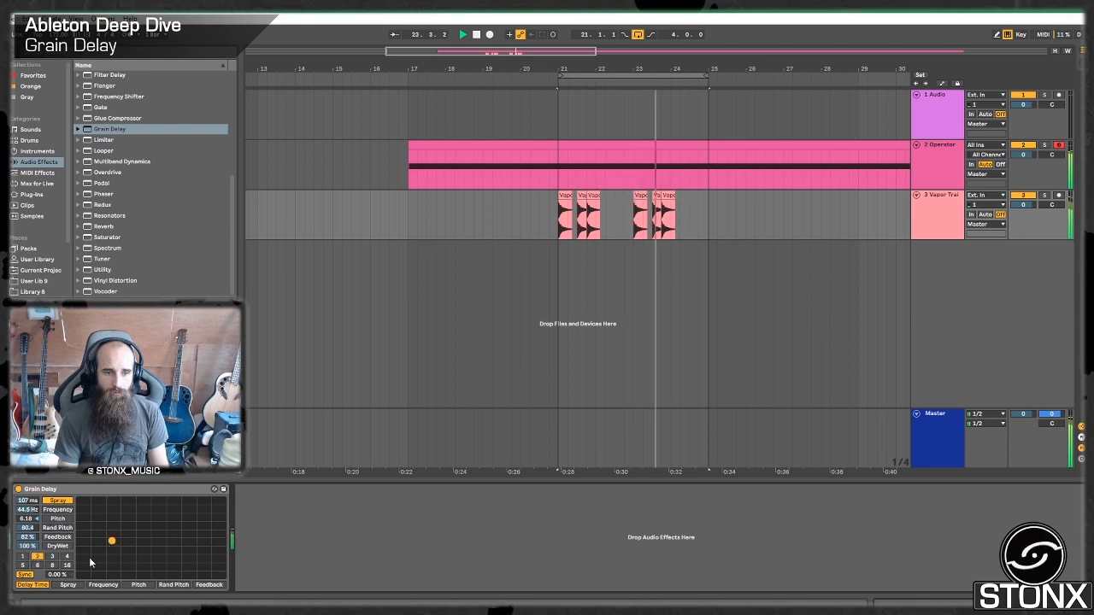
Step: Assign Spray to the horizontal axis too, raise it to 413 ms and stop playback
click(67, 584)
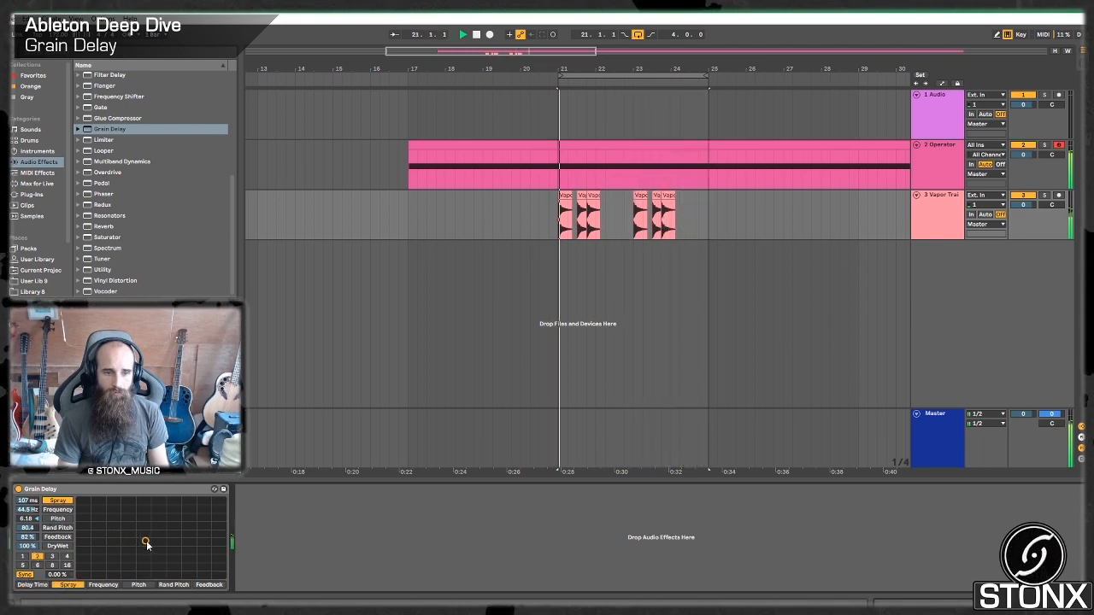
drag(145, 541, 209, 501)
key(space)
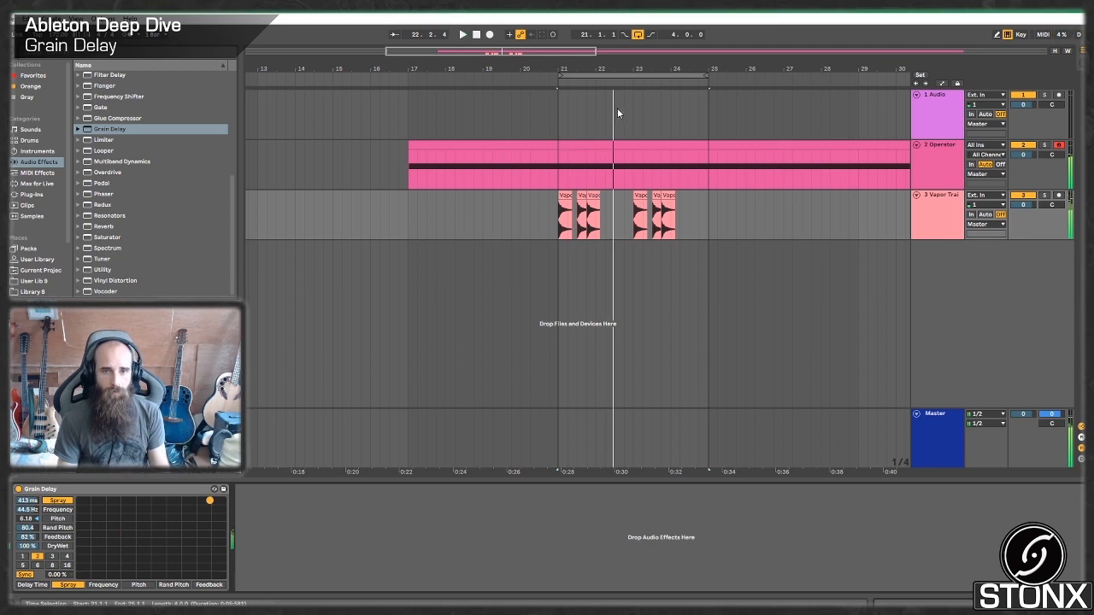
Step: Extend the loop past bar 41 and duplicate the snare pattern from bars 21–25 repeatedly up to bar 45
drag(524, 50, 528, 26)
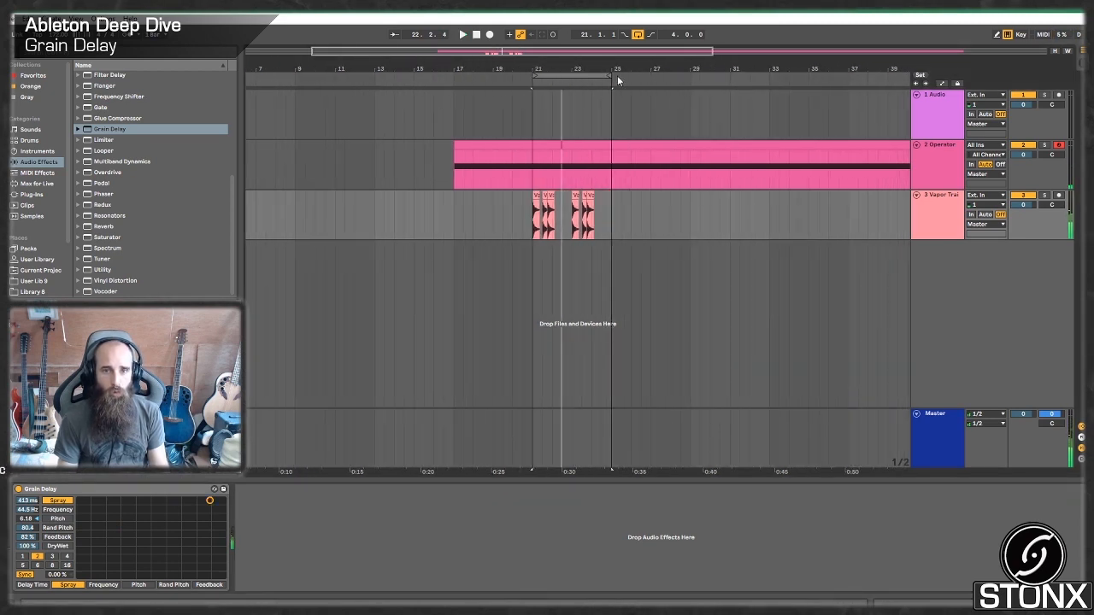
drag(607, 76, 893, 50)
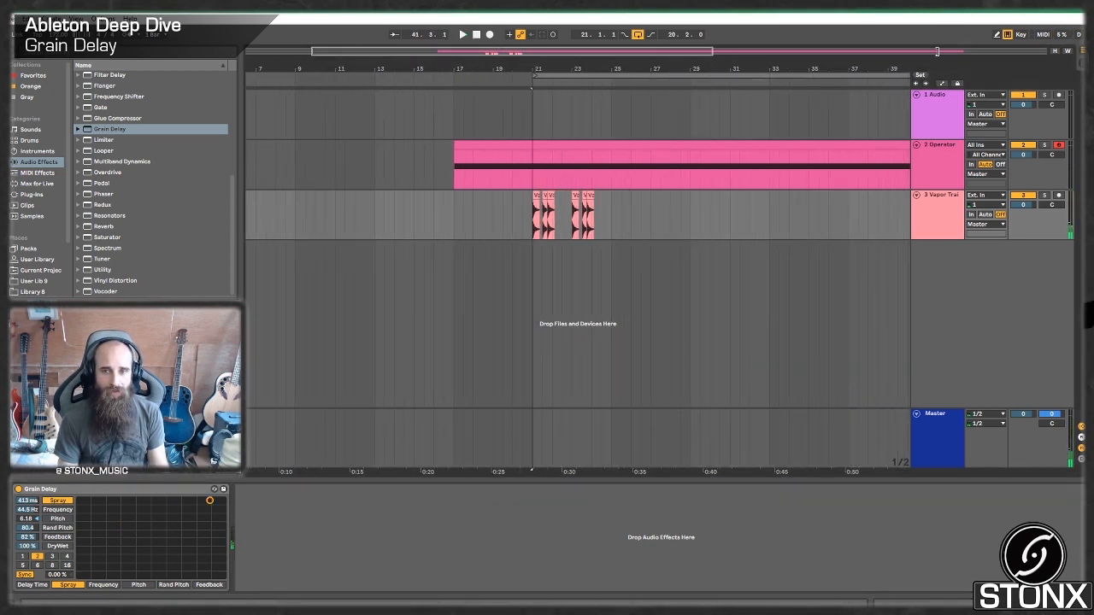
drag(616, 205, 535, 210)
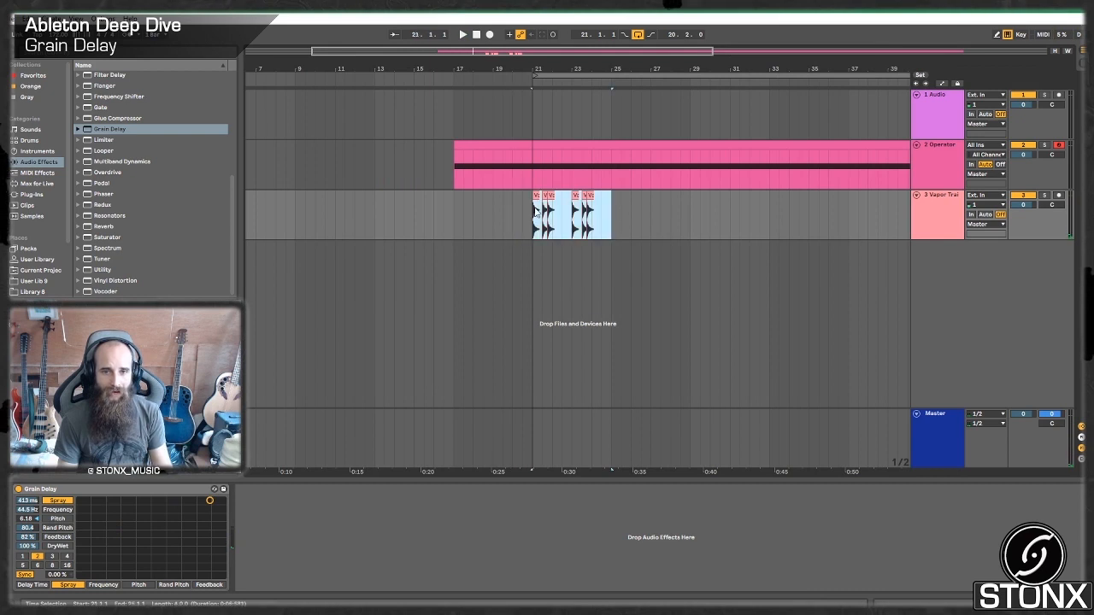
key(ctrl+d)
key(ctrl+d)
key(ctrl+d)
key(ctrl+d)
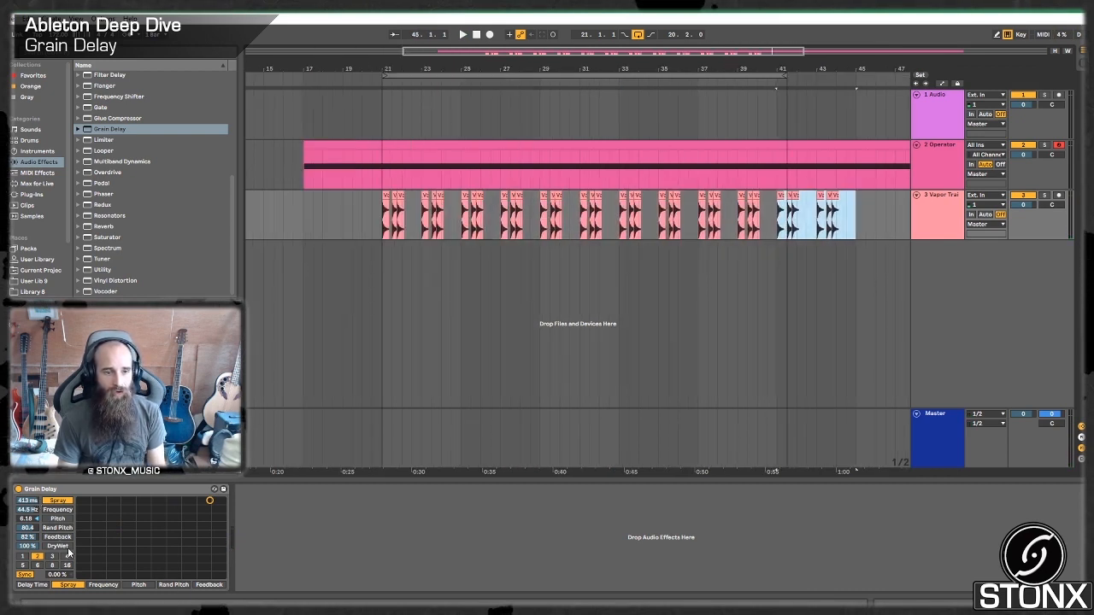
Step: Show automation and draw a falling Spray ramp on the snare track from 413 ms at bar 21 to 48.6 ms at bar 41
key(a)
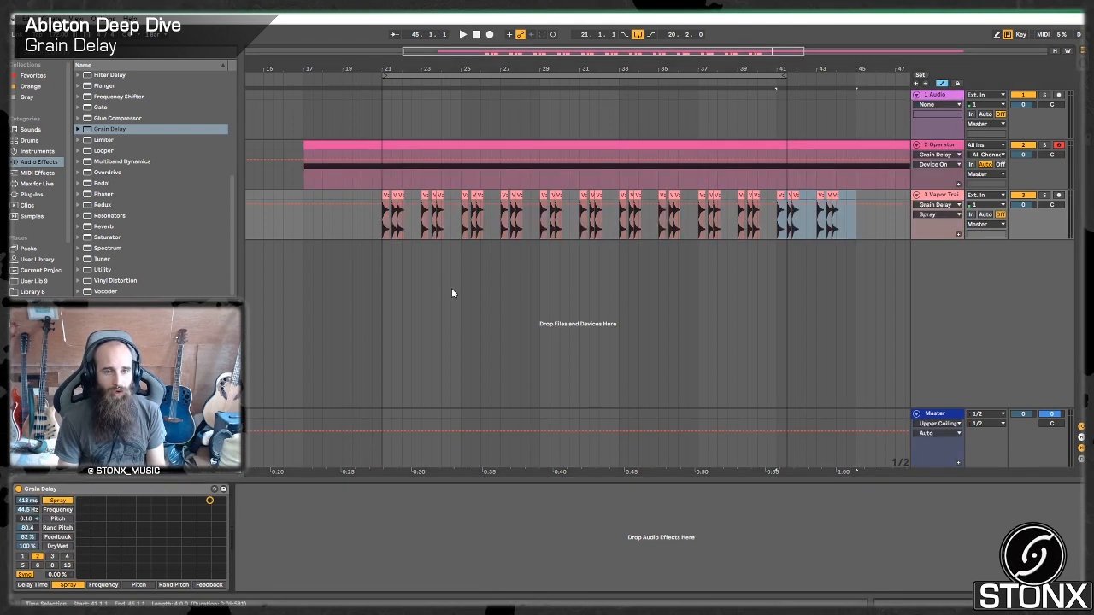
click(383, 207)
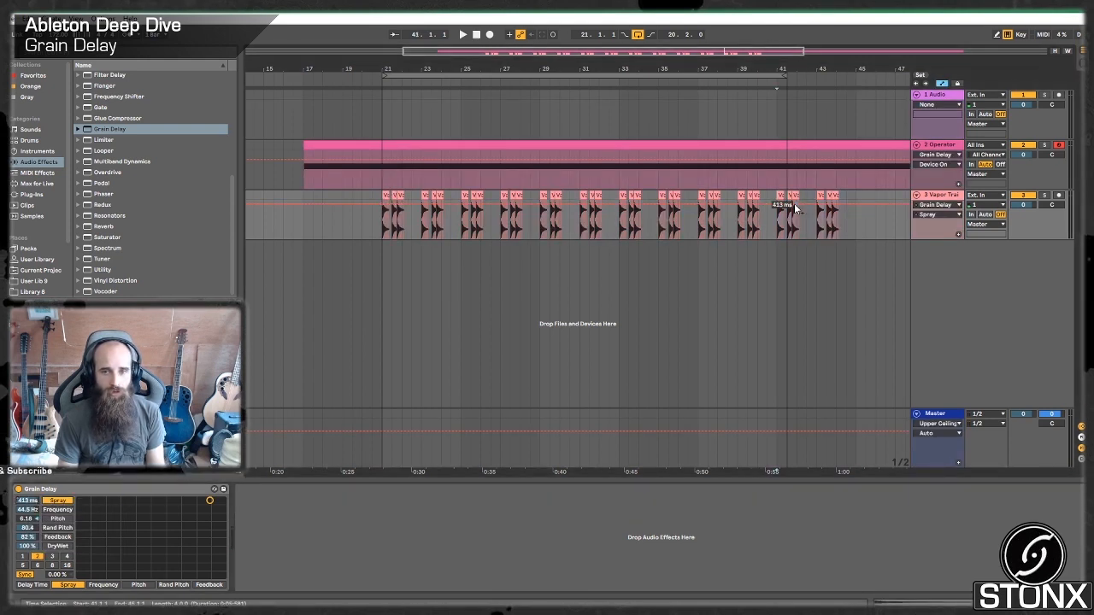
drag(778, 211, 778, 223)
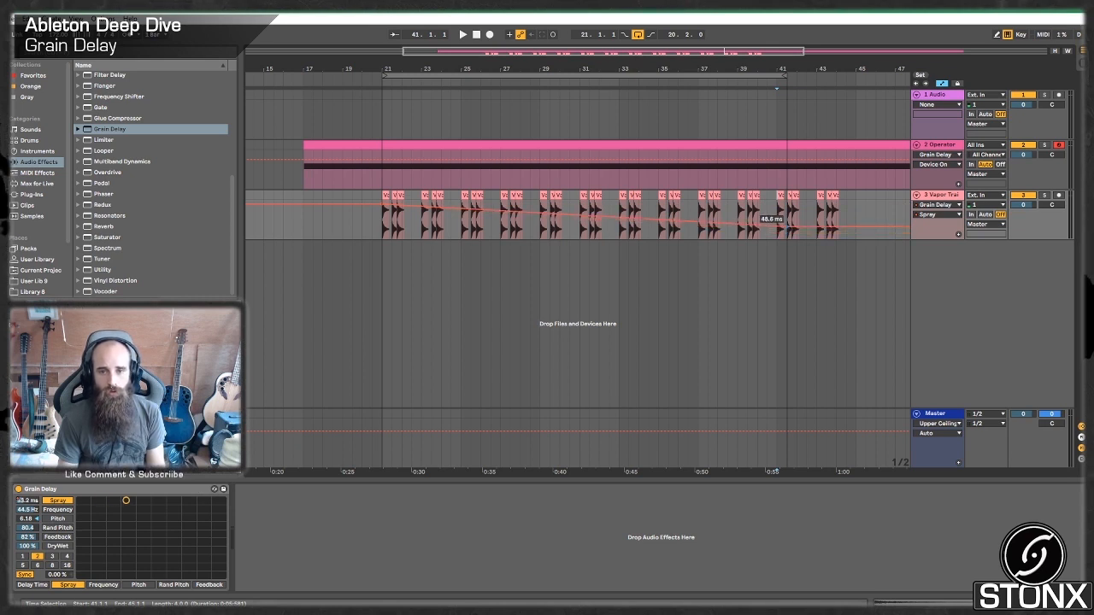
Step: Duplicate the snare pattern from bars 41–45 three times up to bar 57 and extend the loop to bar 62
drag(783, 75, 966, 70)
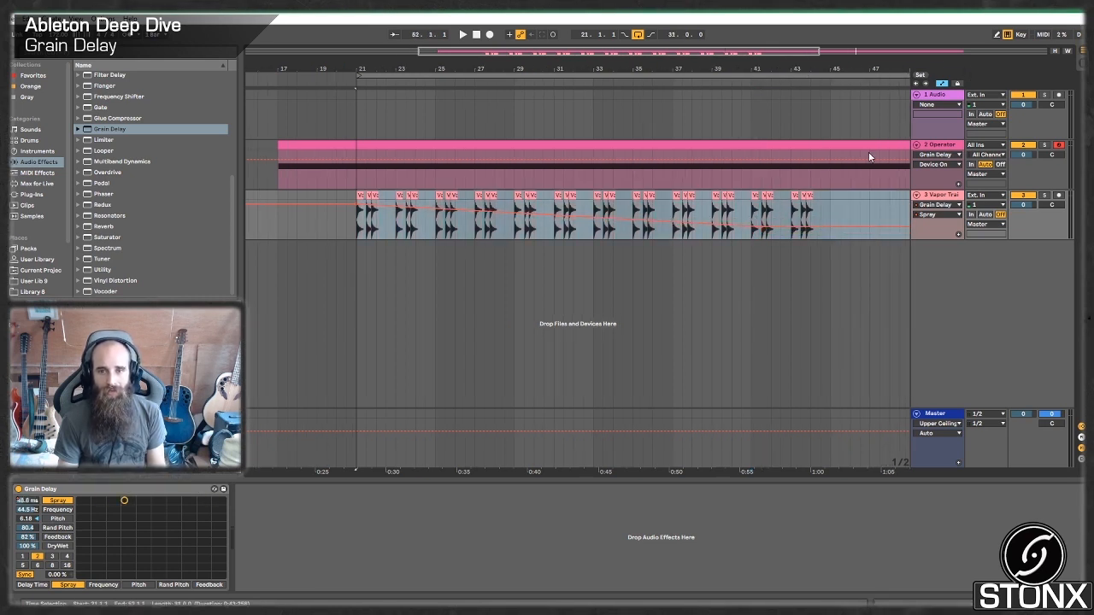
click(816, 207)
drag(816, 207, 754, 207)
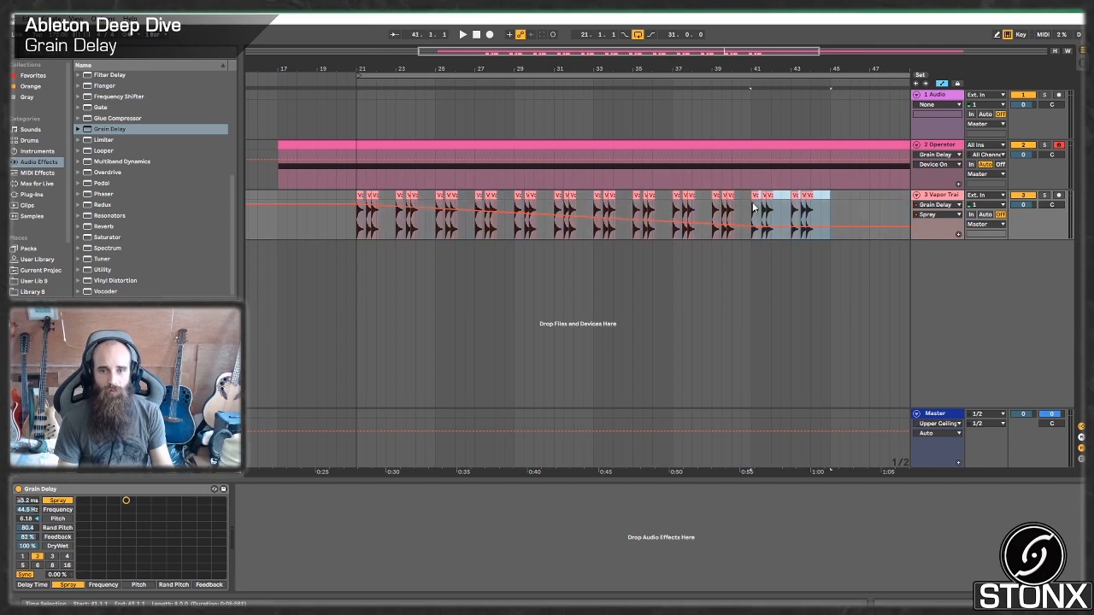
key(ctrl+d)
key(ctrl+d)
key(ctrl+d)
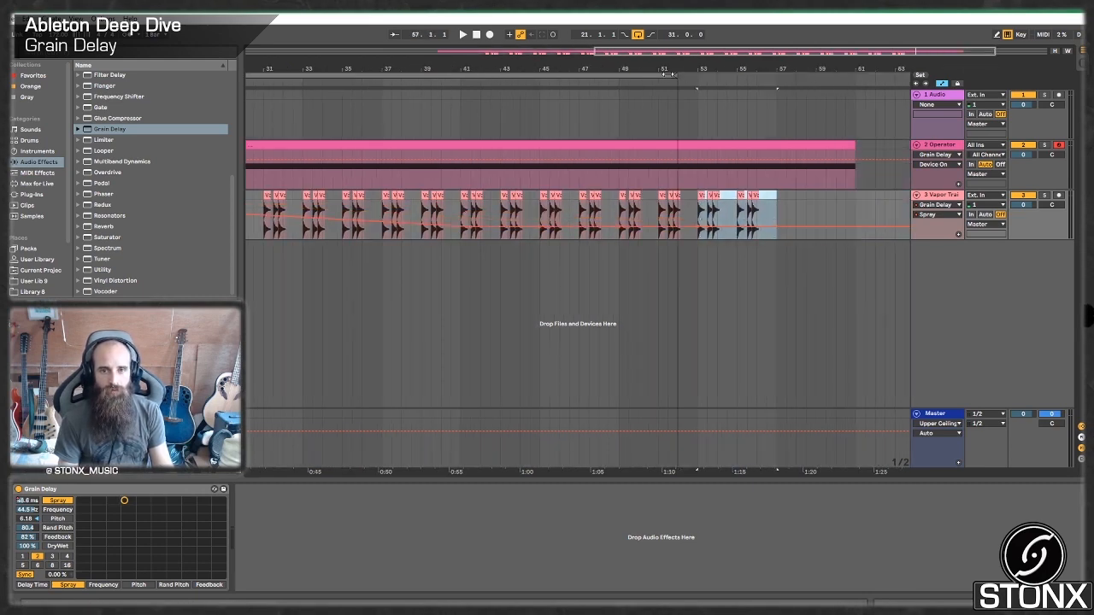
drag(671, 75, 874, 76)
drag(825, 49, 705, 47)
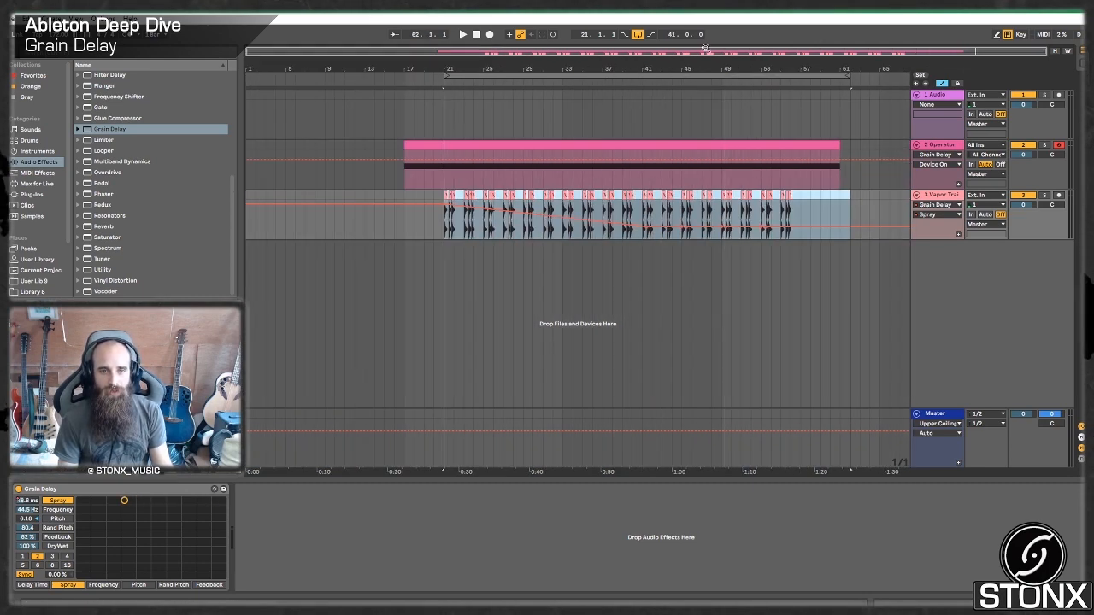
Step: Play the arrangement from bar 15 to hear the Spray automation on the snare pattern
click(441, 122)
drag(385, 125, 391, 126)
key(space)
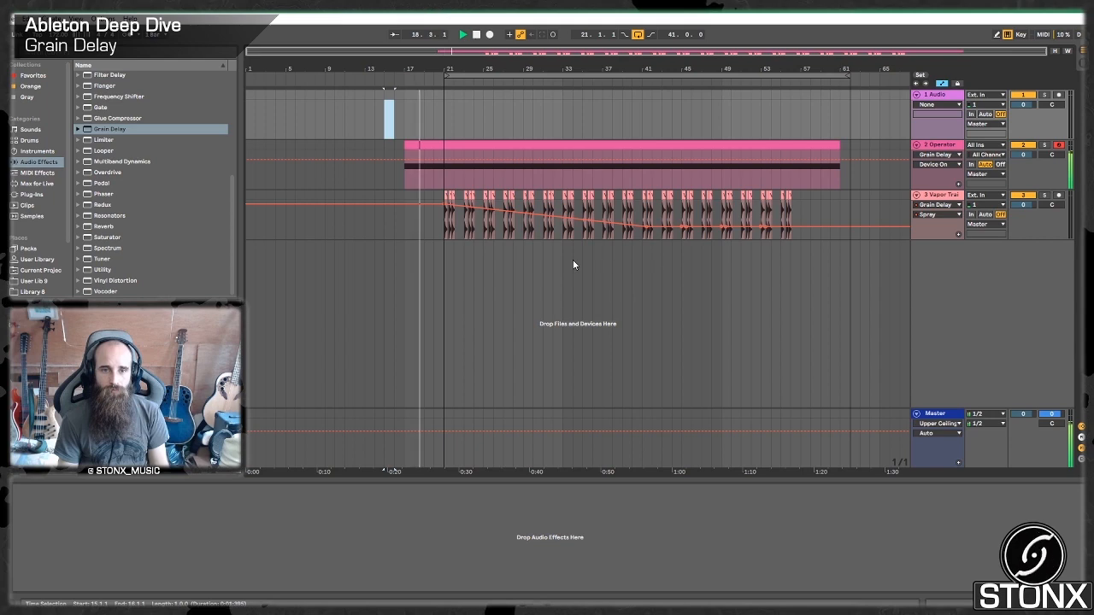
drag(485, 50, 483, 79)
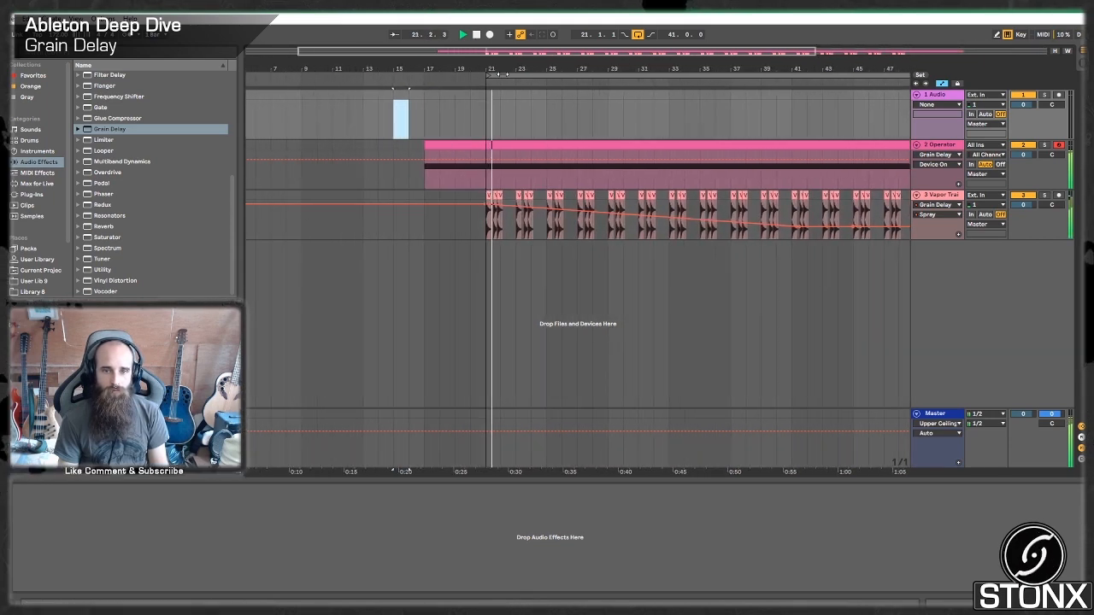
Step: Extend the snare track's falling Spray automation past bar 41 so it reaches 0 ms at about bar 47
click(1027, 203)
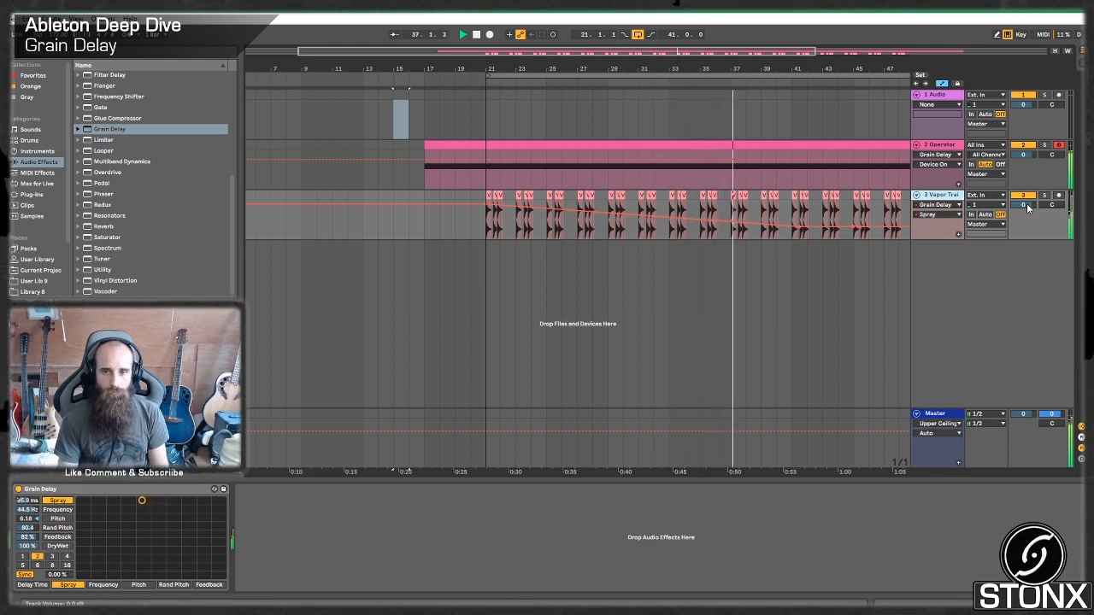
drag(700, 51, 850, 53)
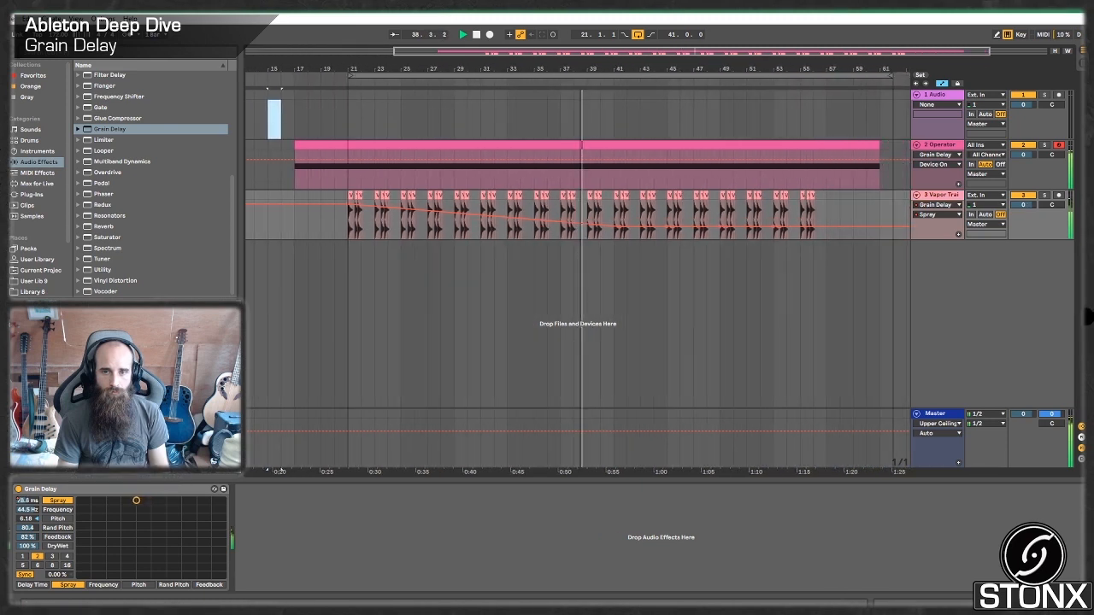
click(667, 229)
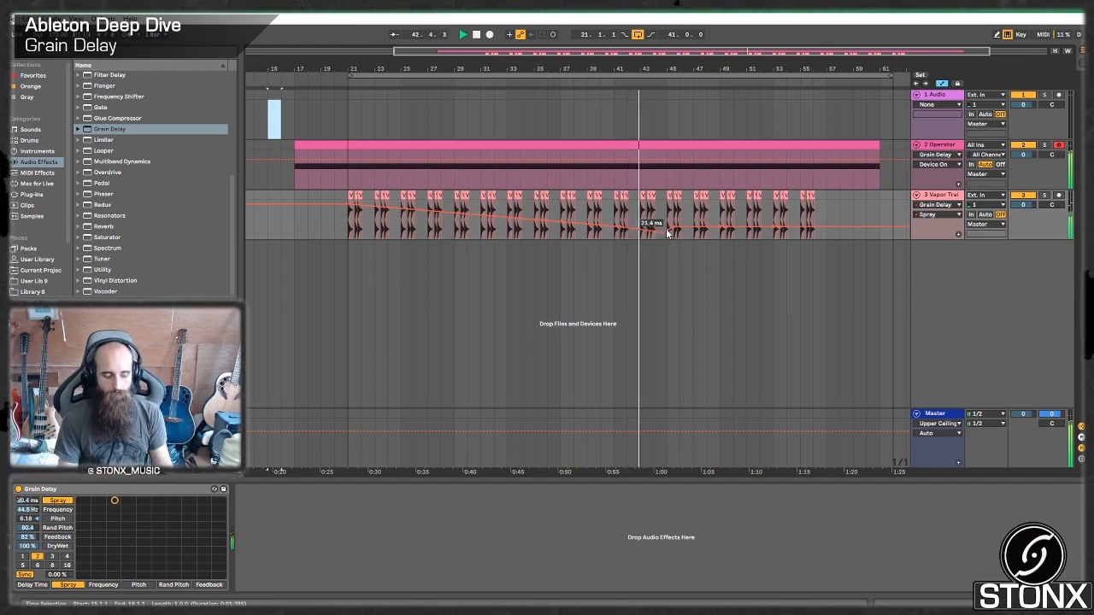
mouse_move(668, 231)
mouse_down()
mouse_move(826, 238)
mouse_move(701, 239)
mouse_up()
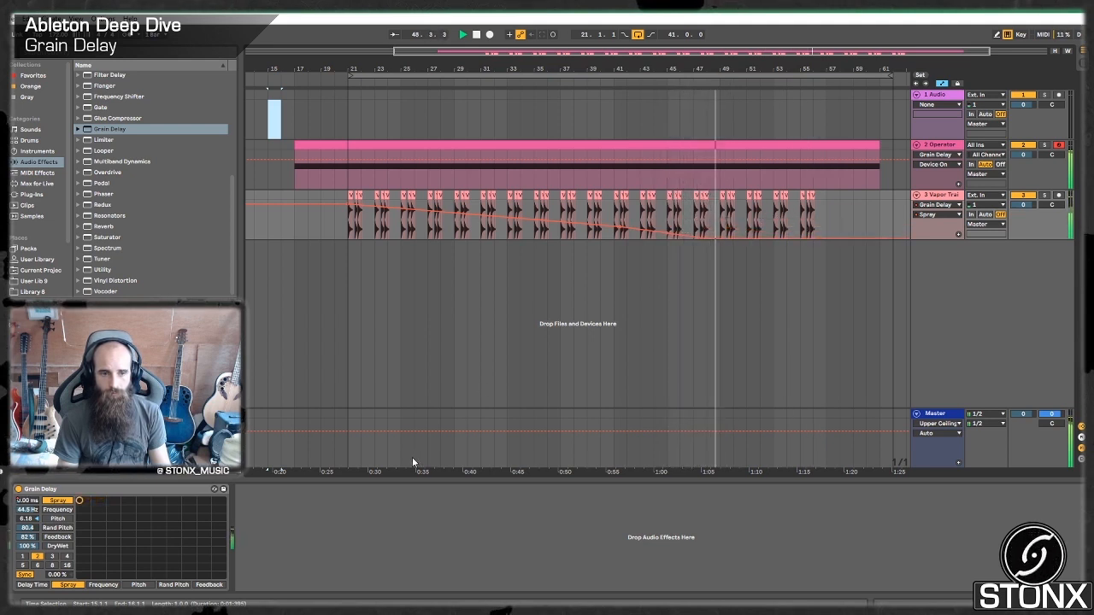
Step: Assign Frequency to the horizontal axis of the snare's Grain Delay, show its Frequency automation and stop playback
click(102, 585)
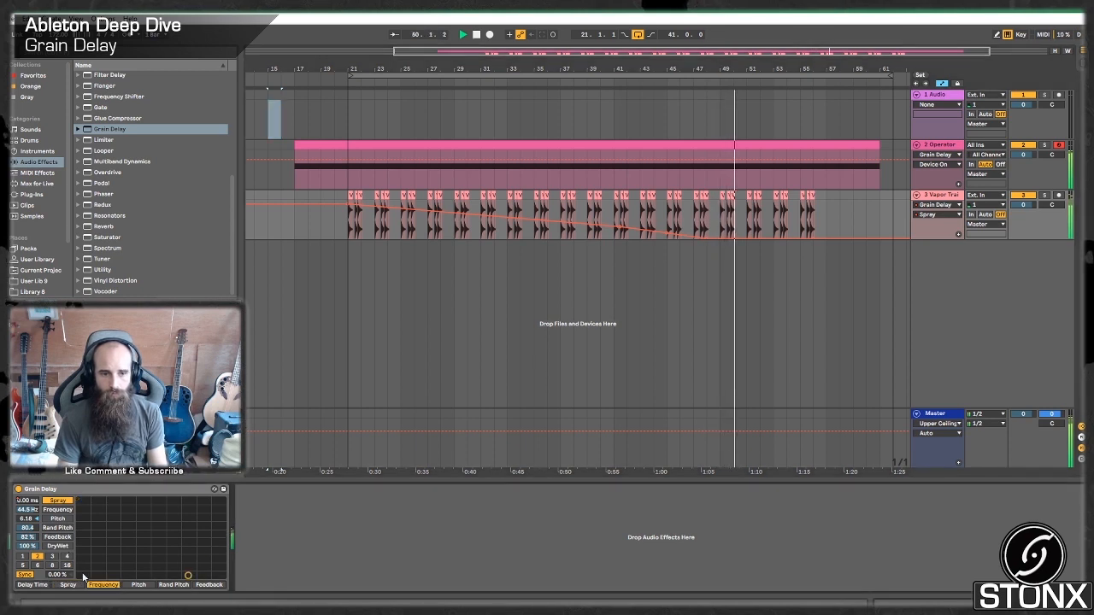
right_click(30, 510)
click(48, 515)
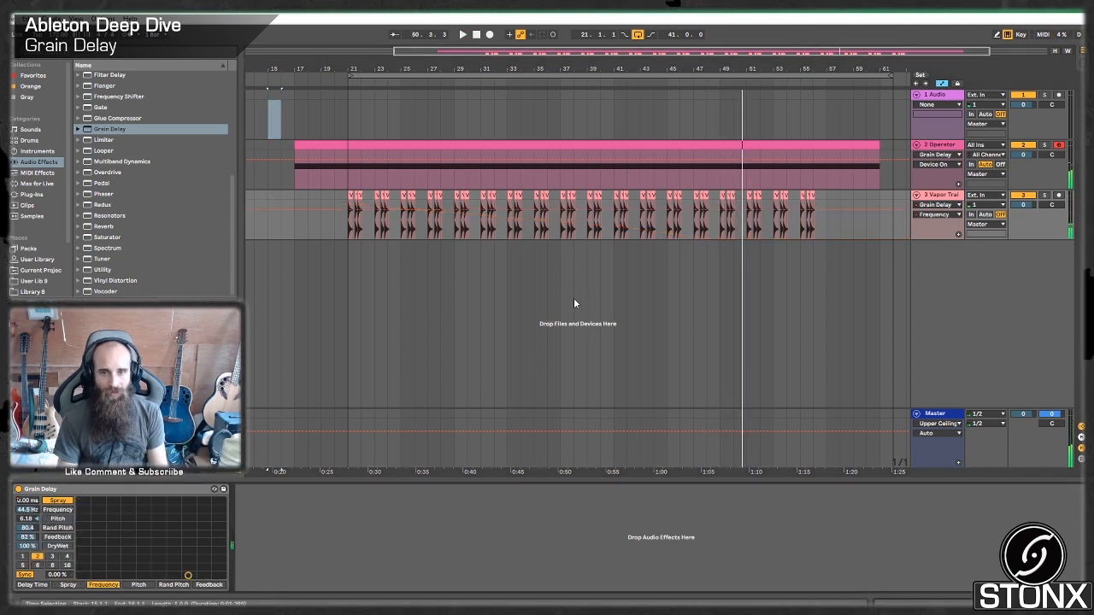
key(space)
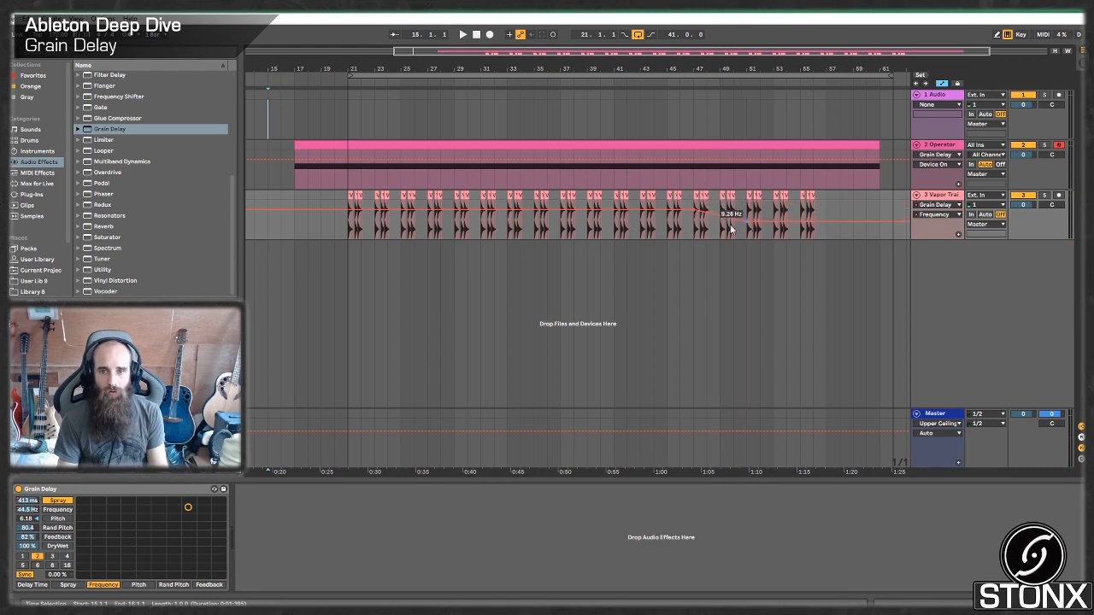
Step: Play from bar 46 and draw a rising Frequency ramp on the snare track from about bar 47 to 150 Hz near bar 53
click(686, 223)
key(space)
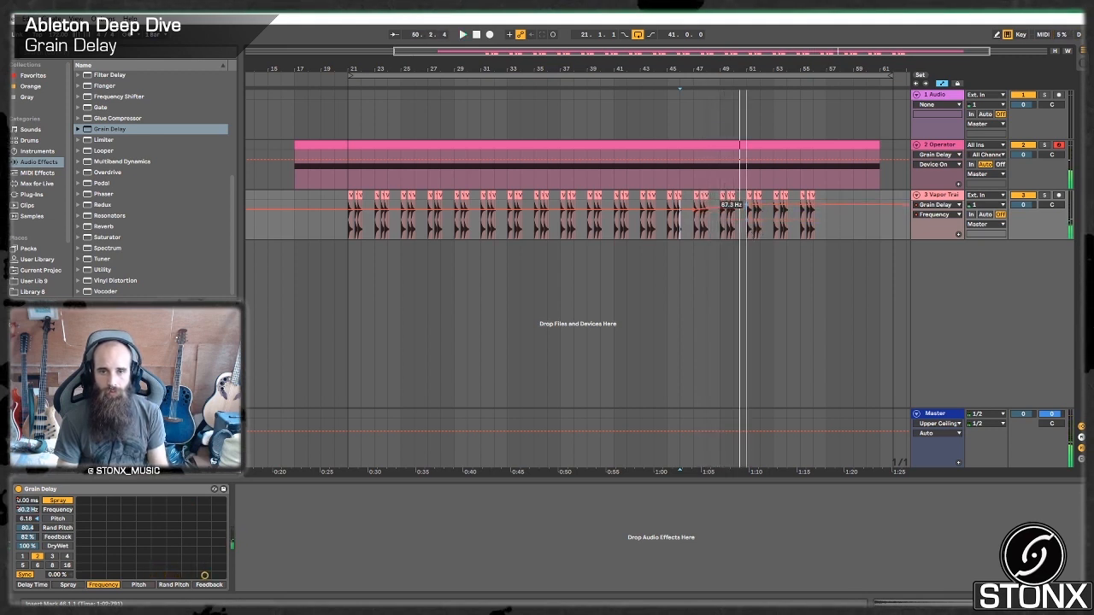
click(691, 182)
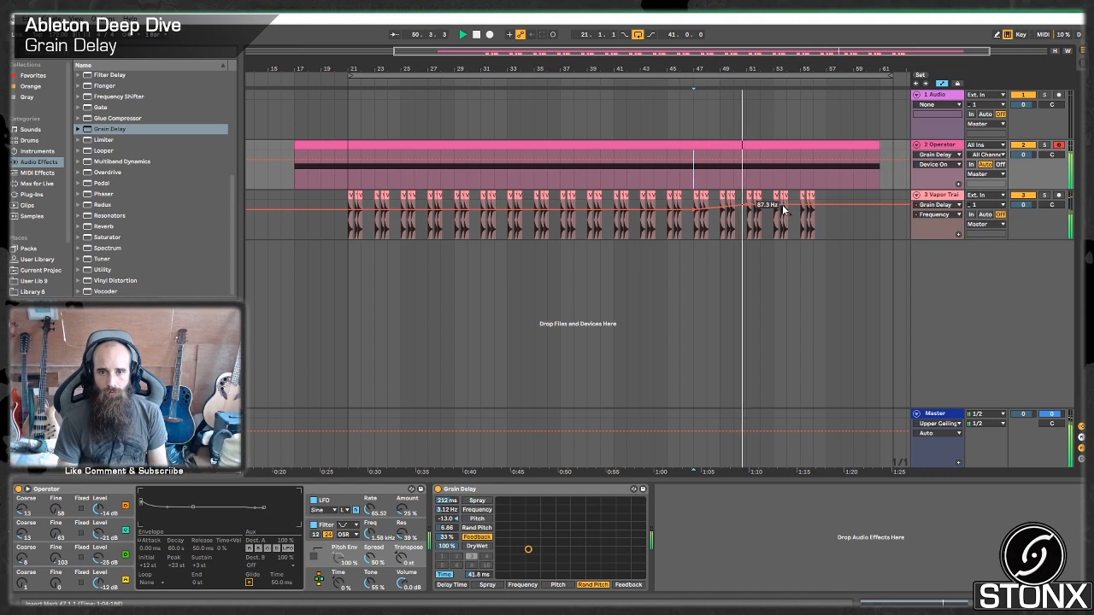
drag(781, 204, 782, 200)
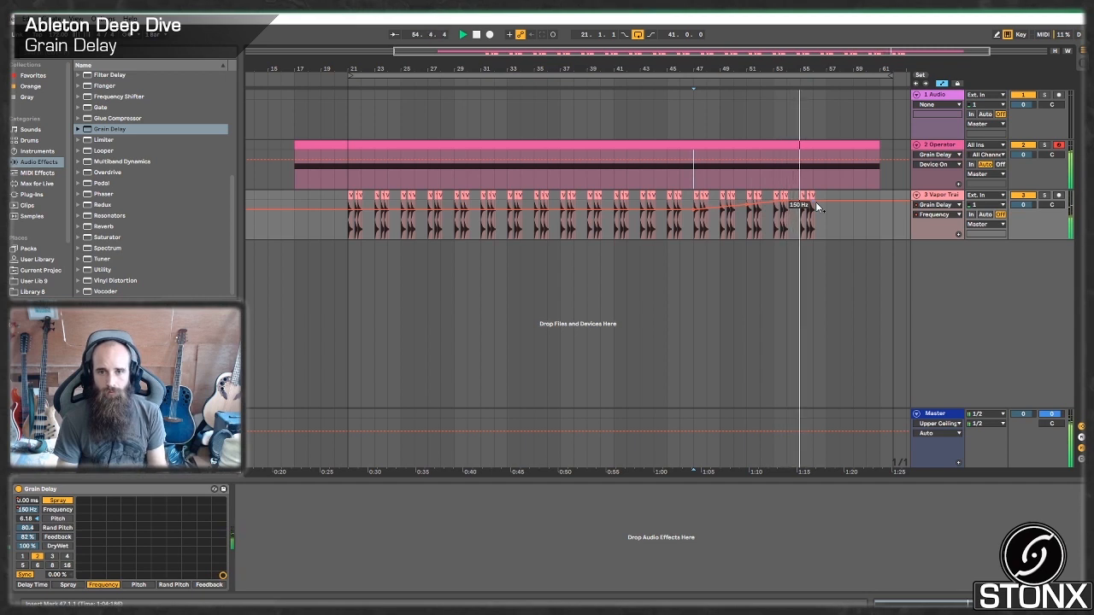
key(space)
Step: Show the Operator track's Grain Delay Spray automation and draw a falling ramp from 212 ms at bar 37 to 0 ms at about bar 58
click(950, 147)
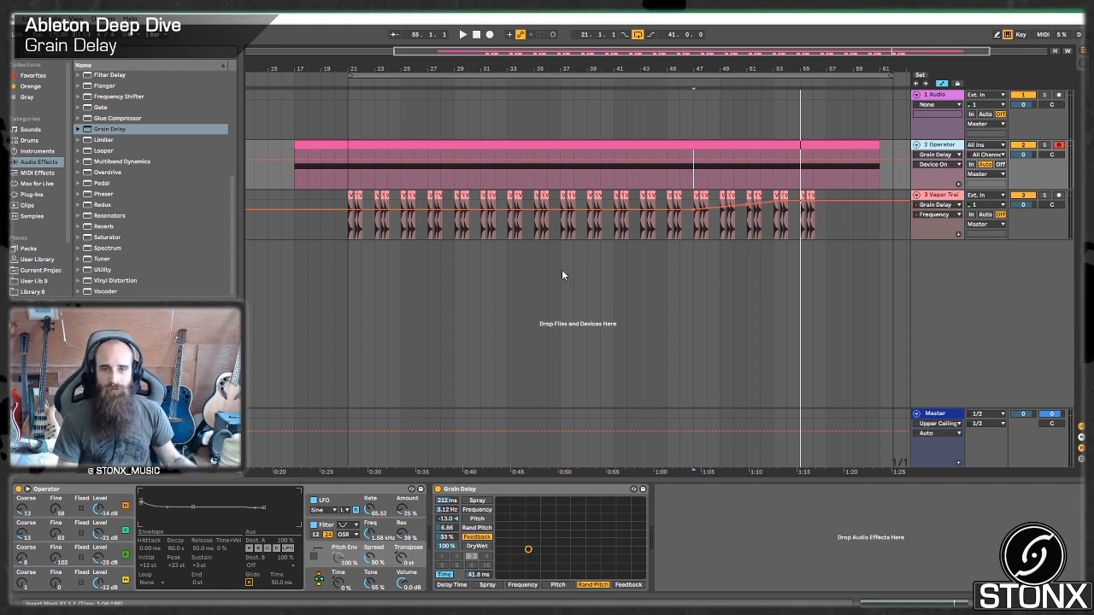
right_click(448, 501)
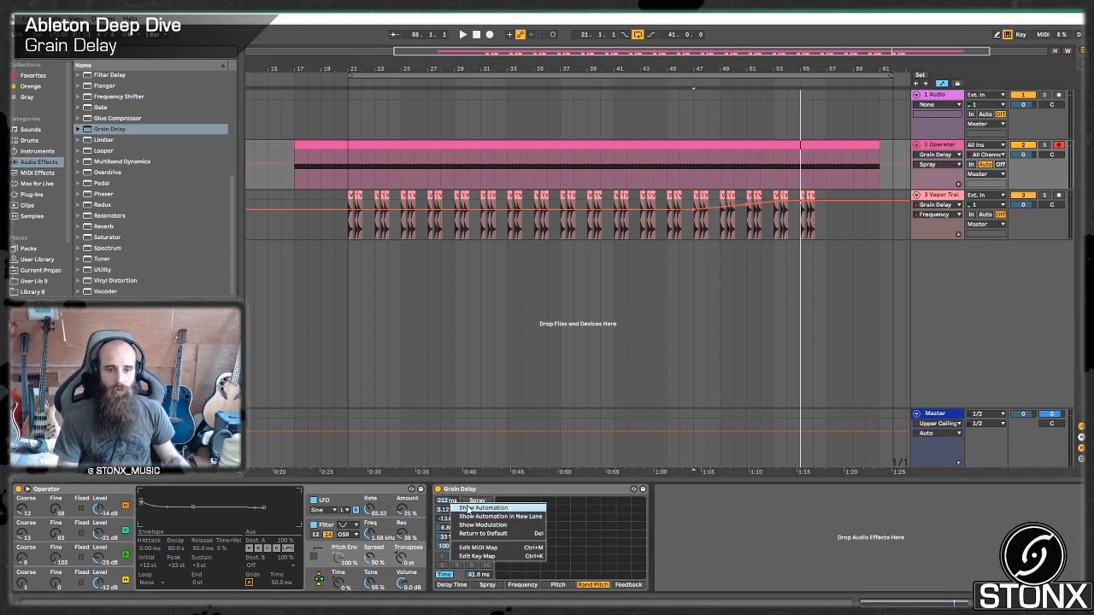
click(468, 508)
click(562, 163)
drag(607, 164, 840, 187)
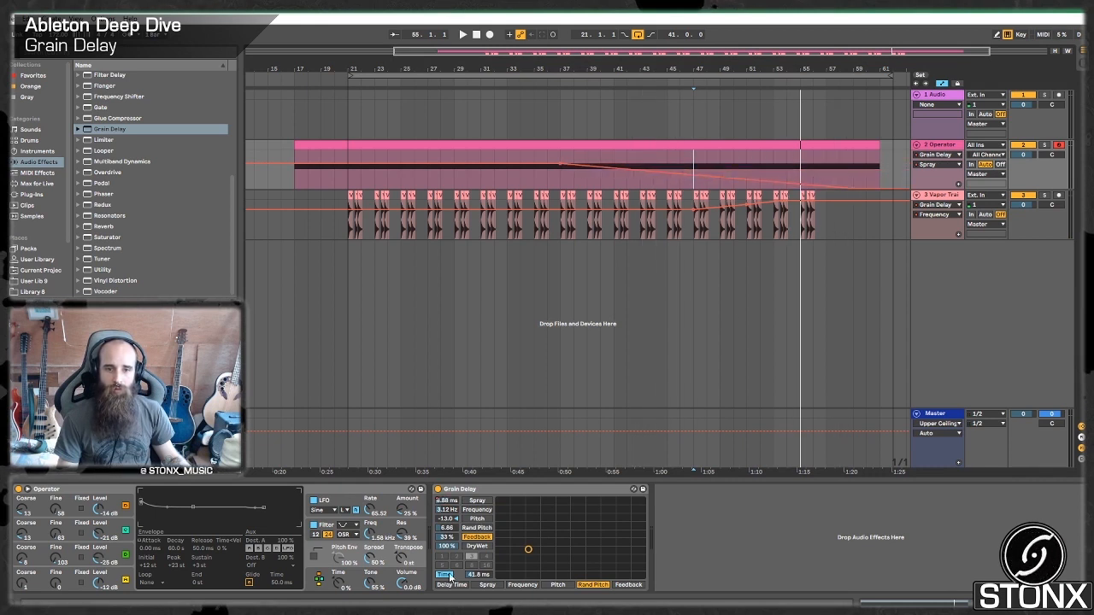
Step: Show the Operator track's Random Pitch automation and draw a rising ramp from 6.86 at bar 37 up to about bar 61
right_click(448, 537)
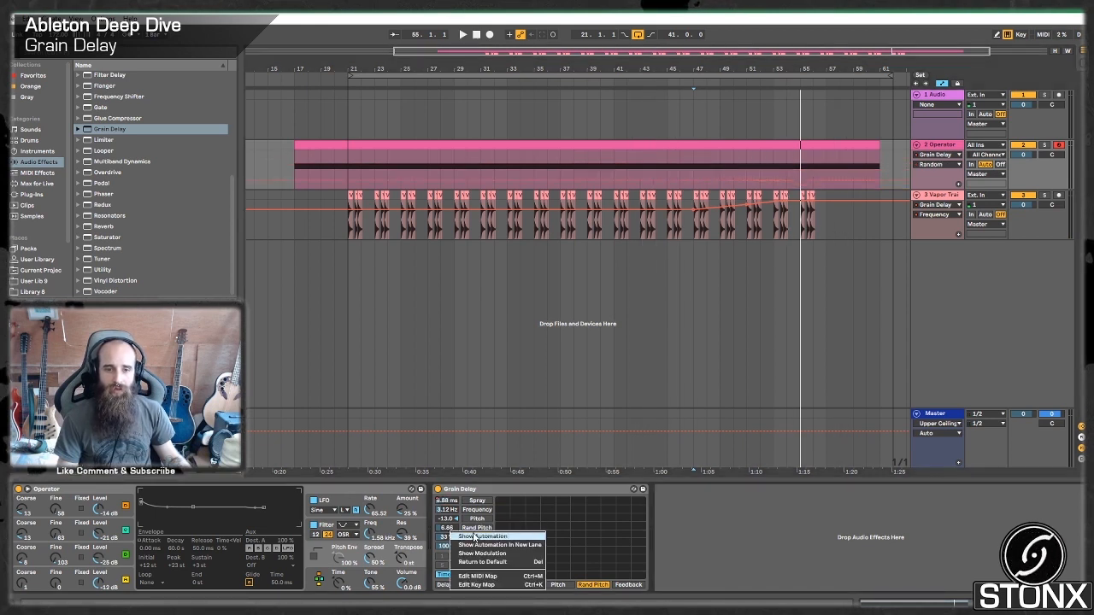
click(477, 537)
click(564, 178)
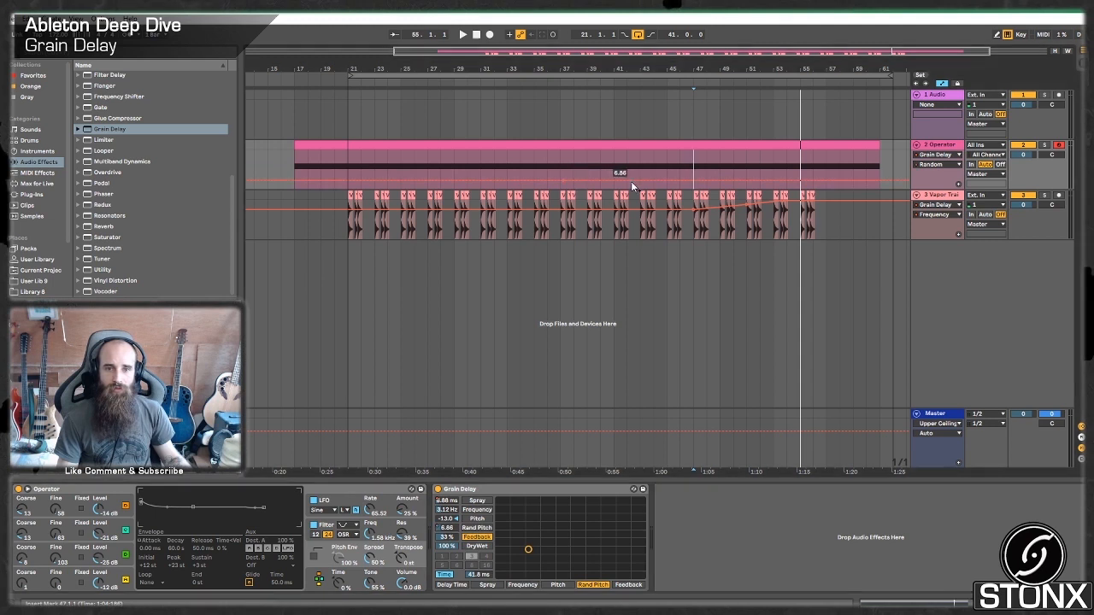
drag(631, 181, 880, 156)
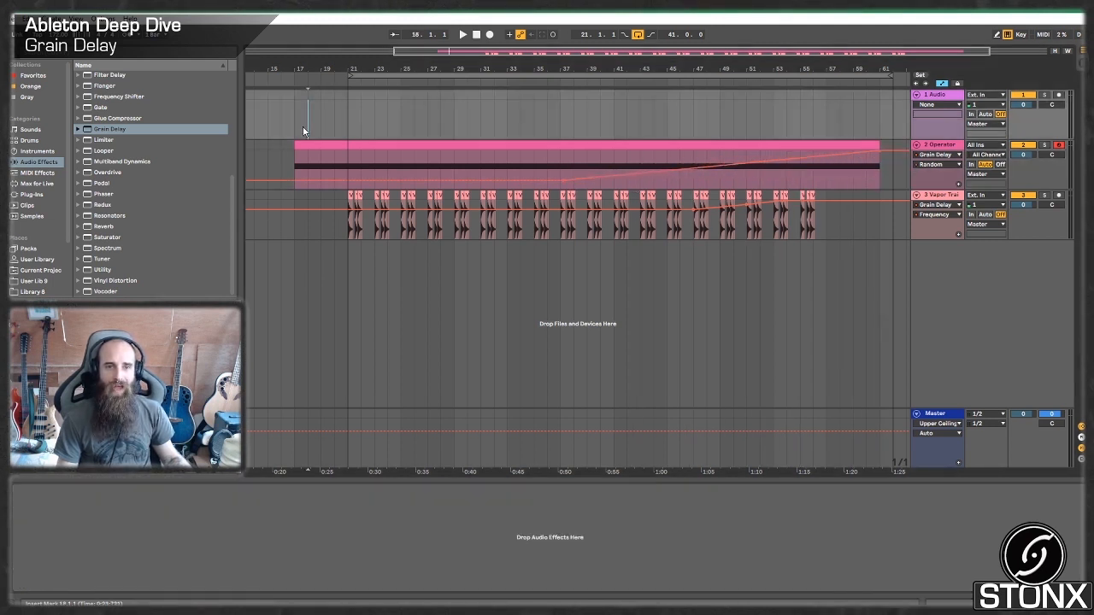
Step: Play the arrangement from bar 17, then restart it from bar 36 to hear the Spray and Random Pitch ramps
click(308, 121)
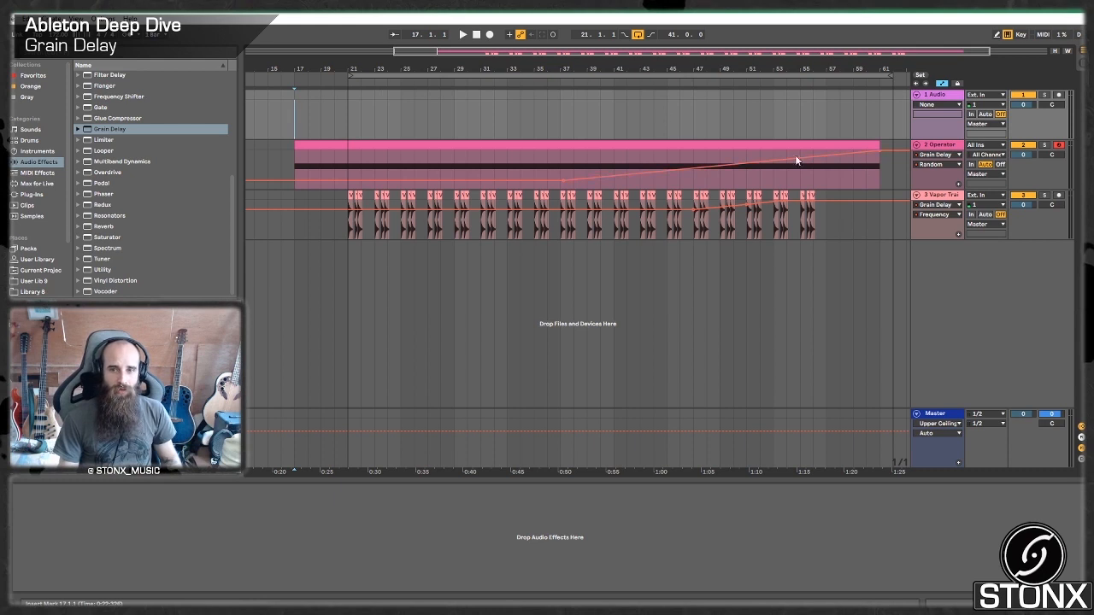
key(space)
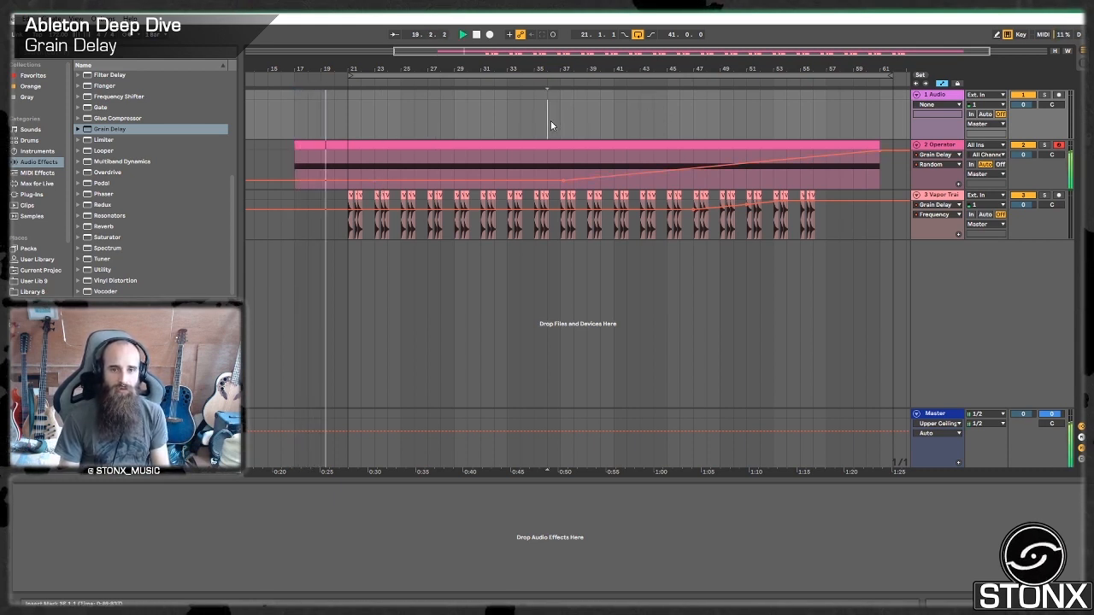
key(space)
key(space)
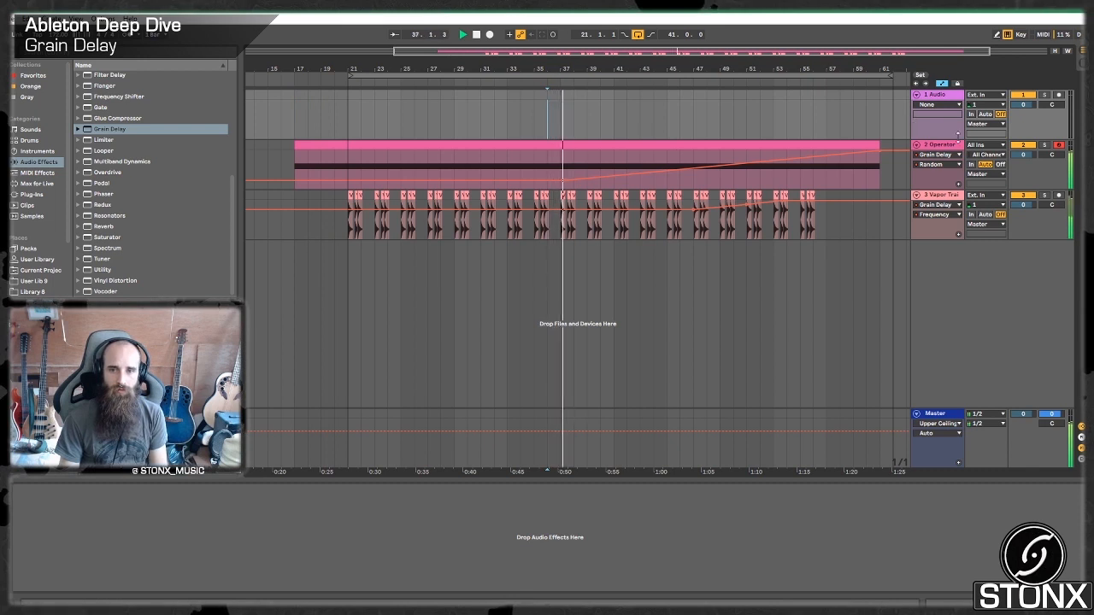
Step: Set the snare track's volume to -6 dB during playback and show the Operator track's devices
click(1023, 205)
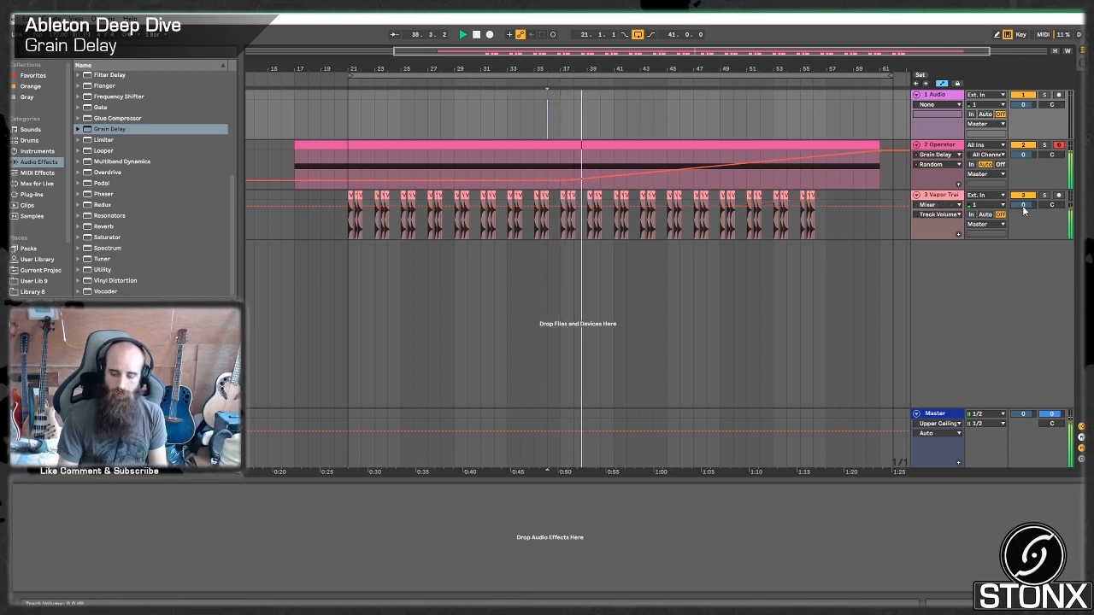
text(-6.)
key(Return)
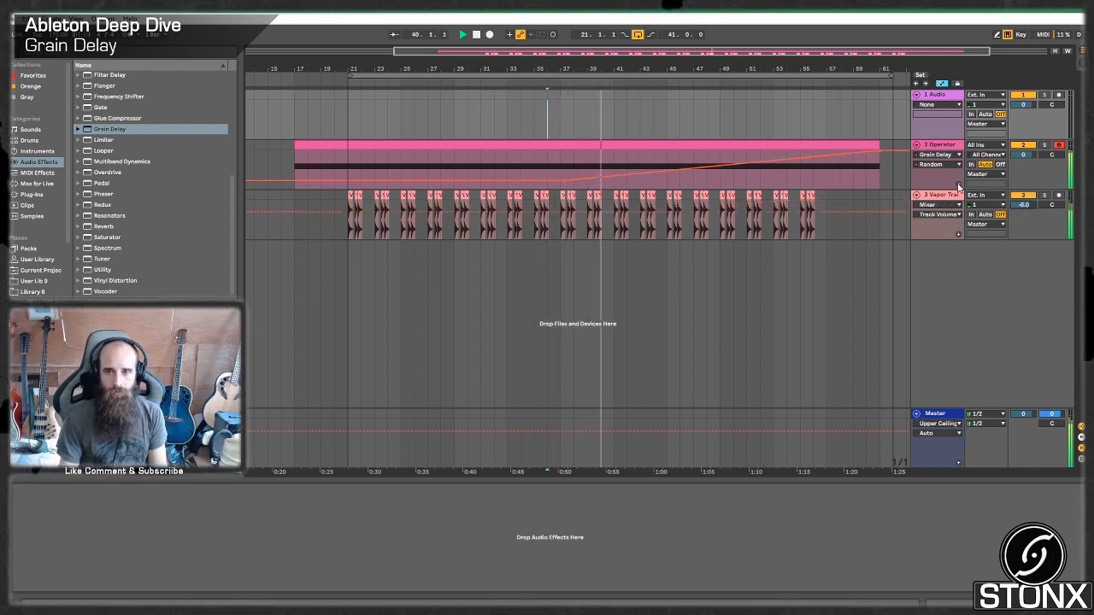
click(951, 152)
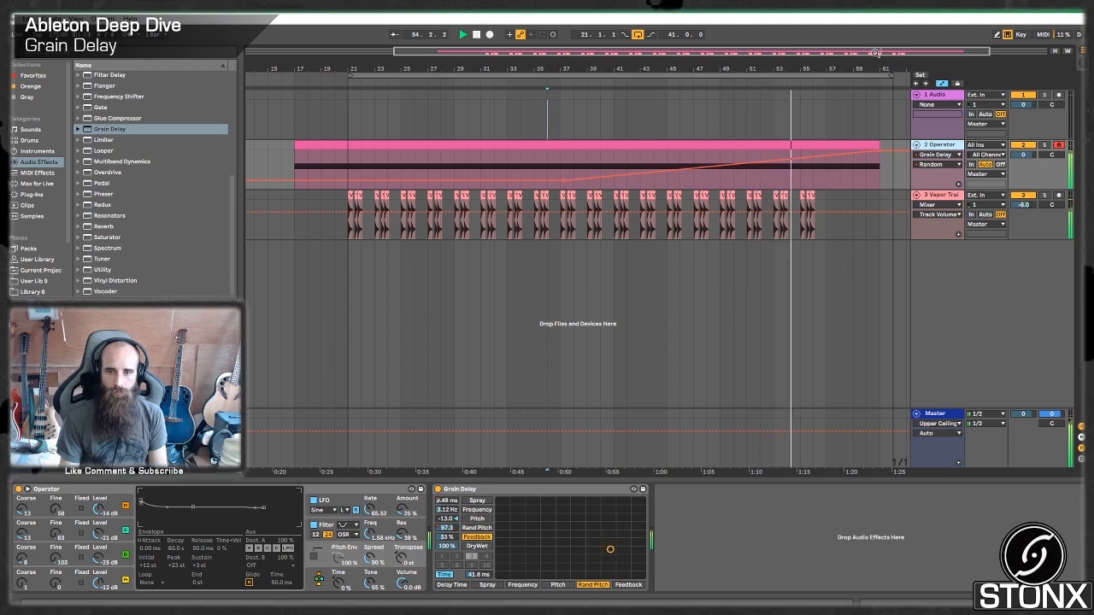
drag(875, 53, 932, 53)
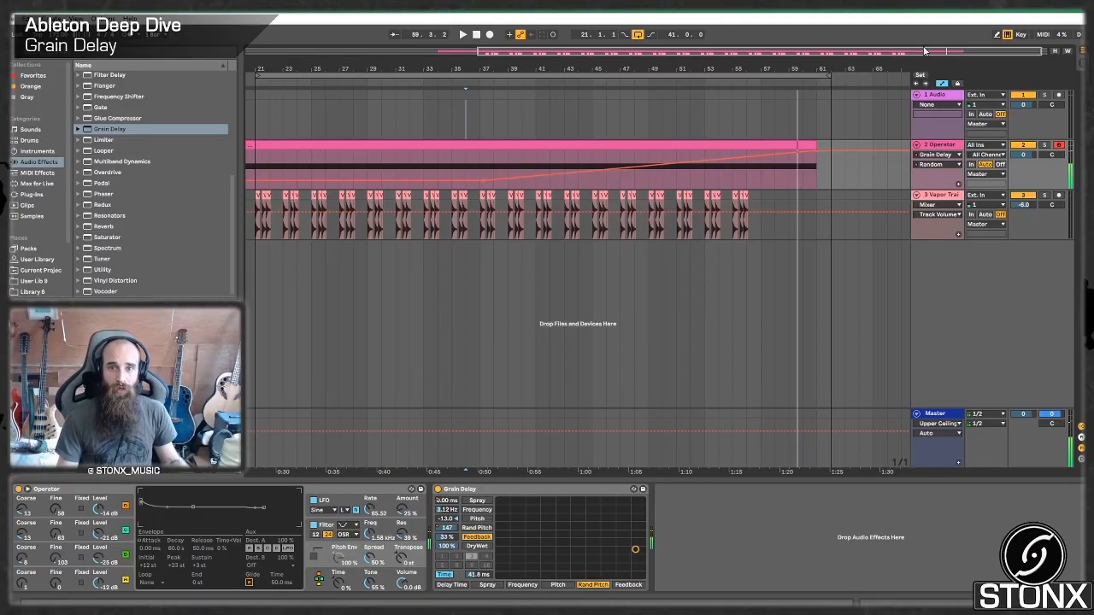
Step: Shorten the arrangement loop so it ends at bar 56
drag(898, 48, 898, 25)
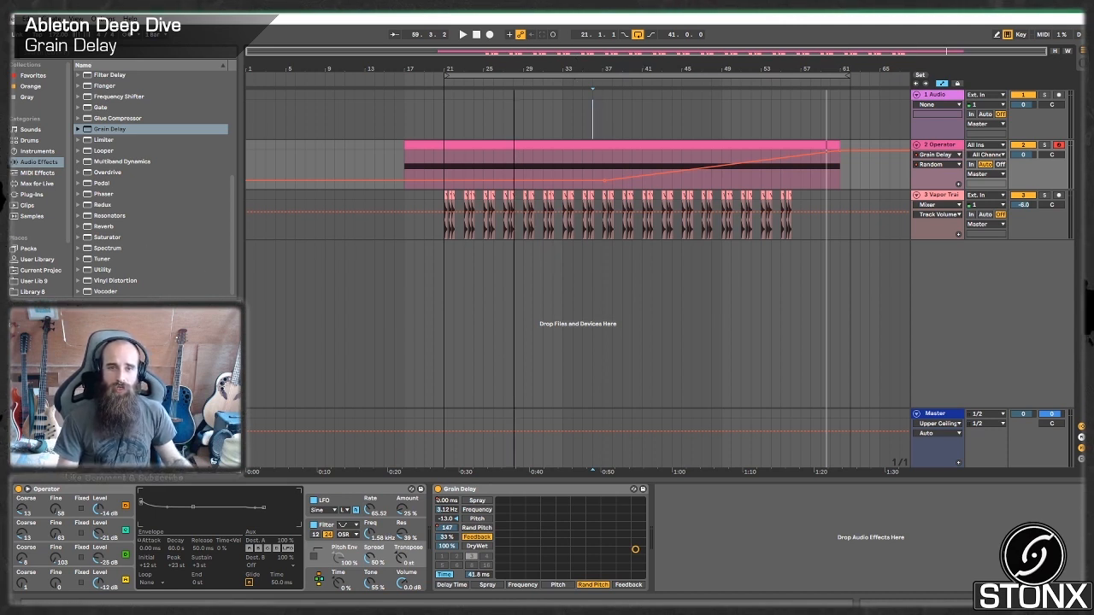
drag(580, 51, 580, 54)
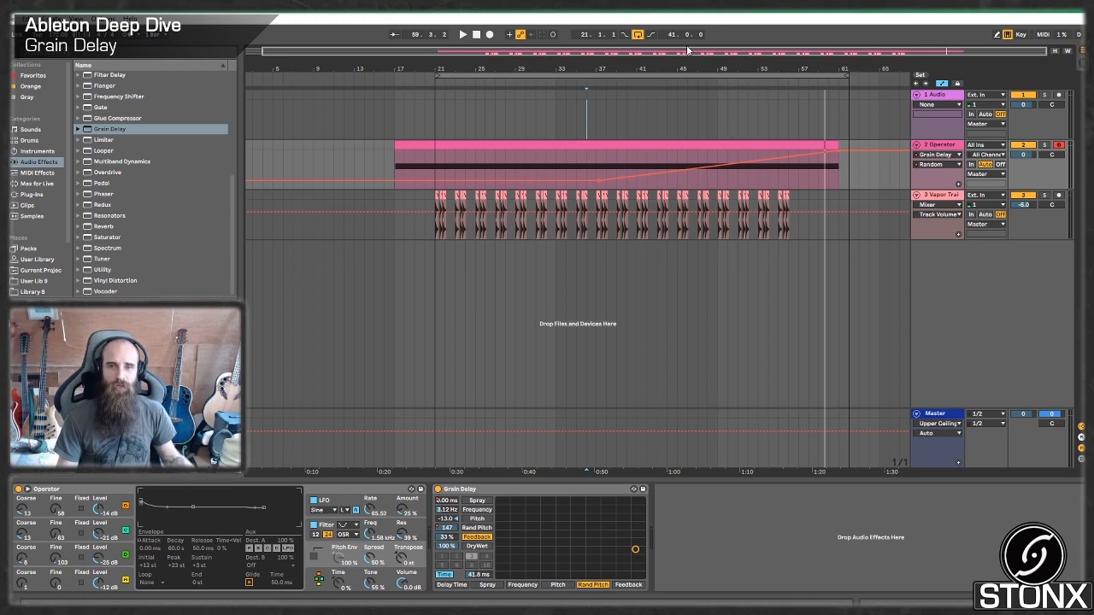
drag(579, 53, 579, 50)
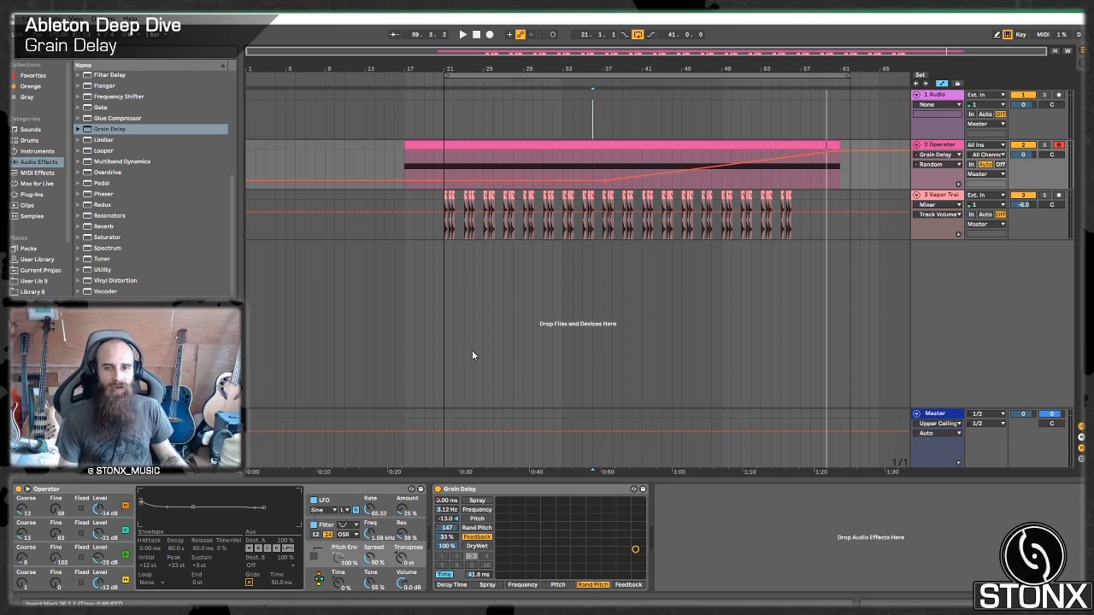
drag(846, 78, 787, 98)
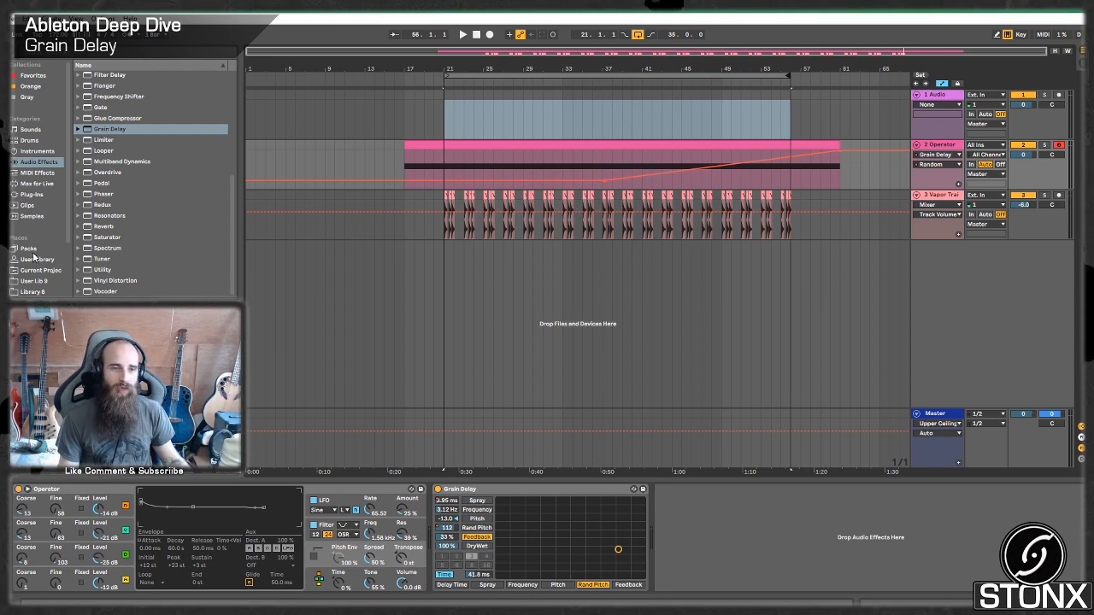
Step: Add G_kick (Freeze).alc from the DnB_Drums_Vol1 One Hits Kick folder to a new audio track at bar 63
scroll(39, 256, down, 3)
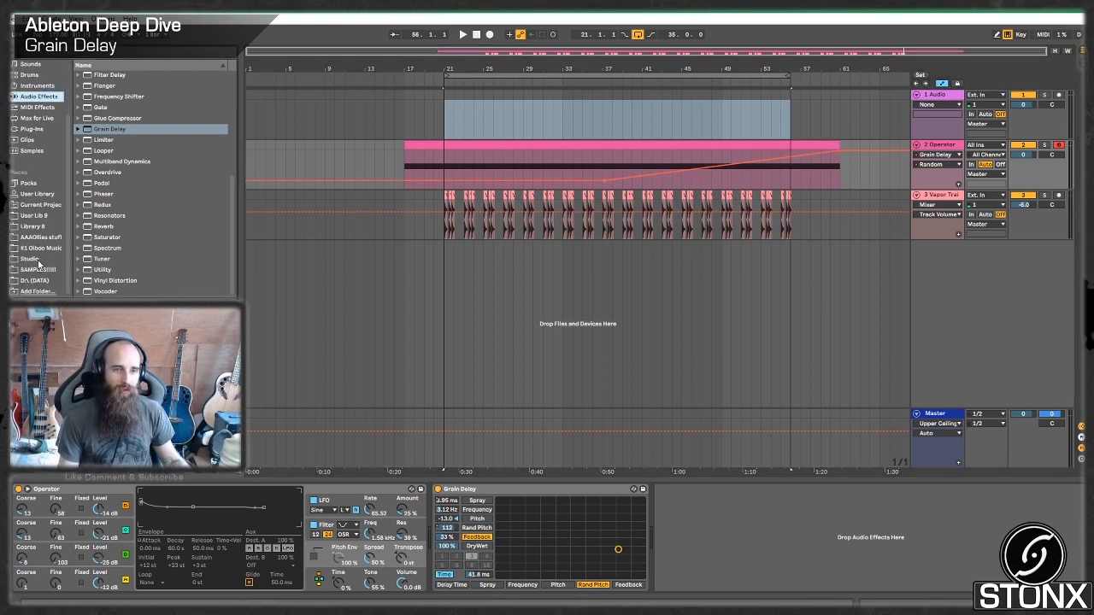
click(38, 248)
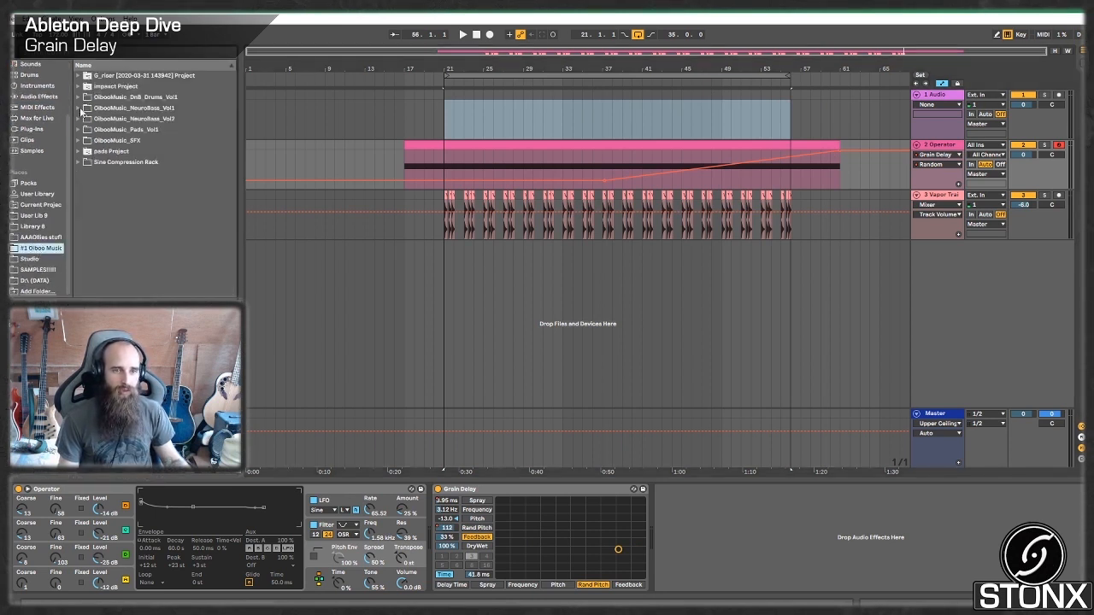
click(78, 98)
click(84, 129)
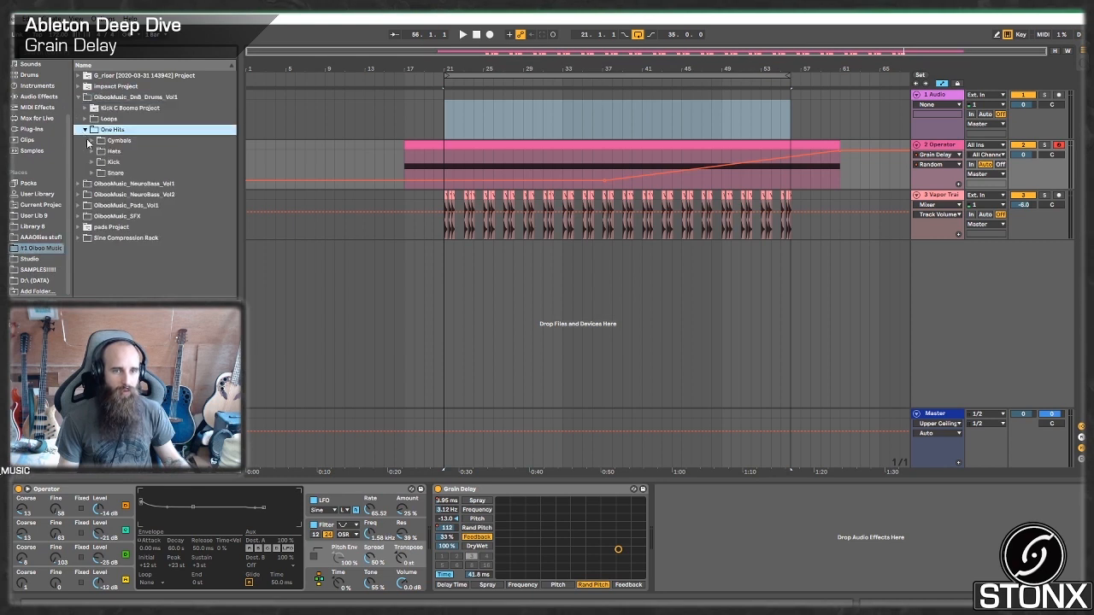
click(93, 162)
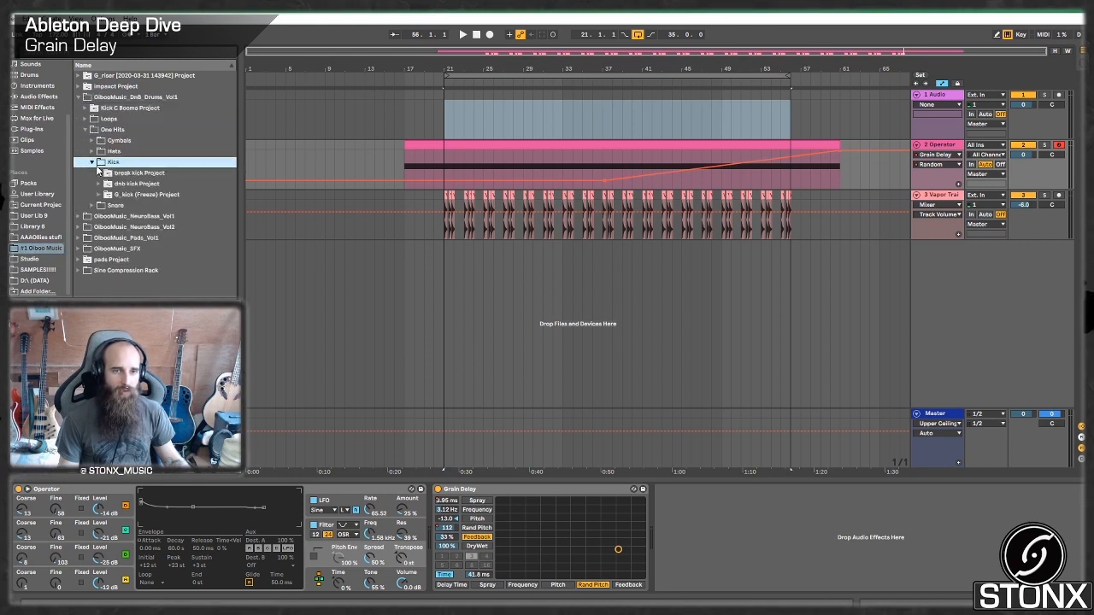
drag(121, 195, 588, 210)
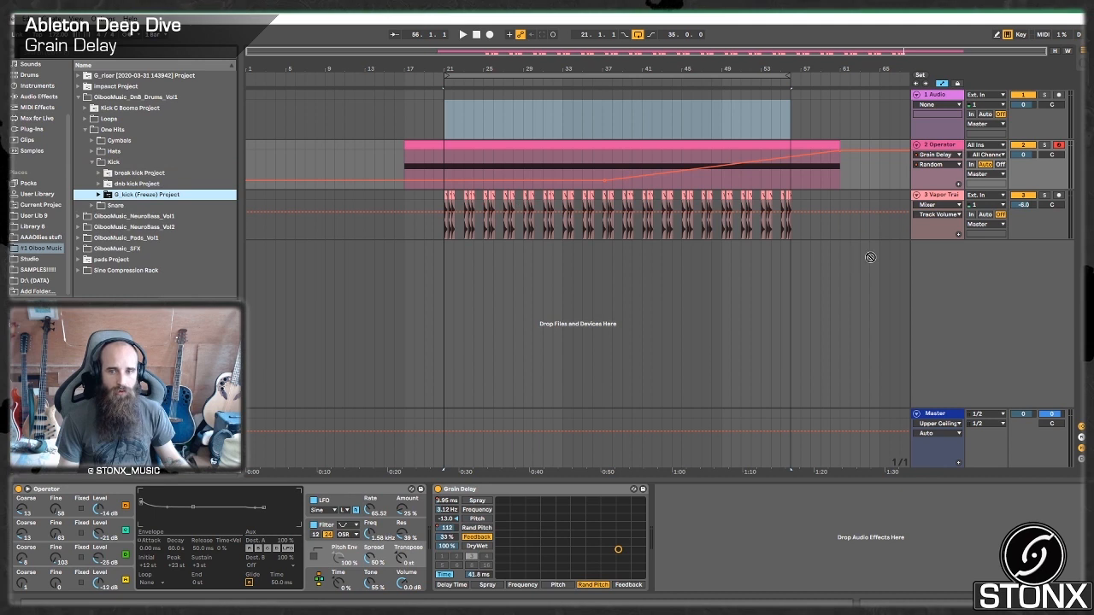
click(98, 195)
drag(114, 218, 861, 253)
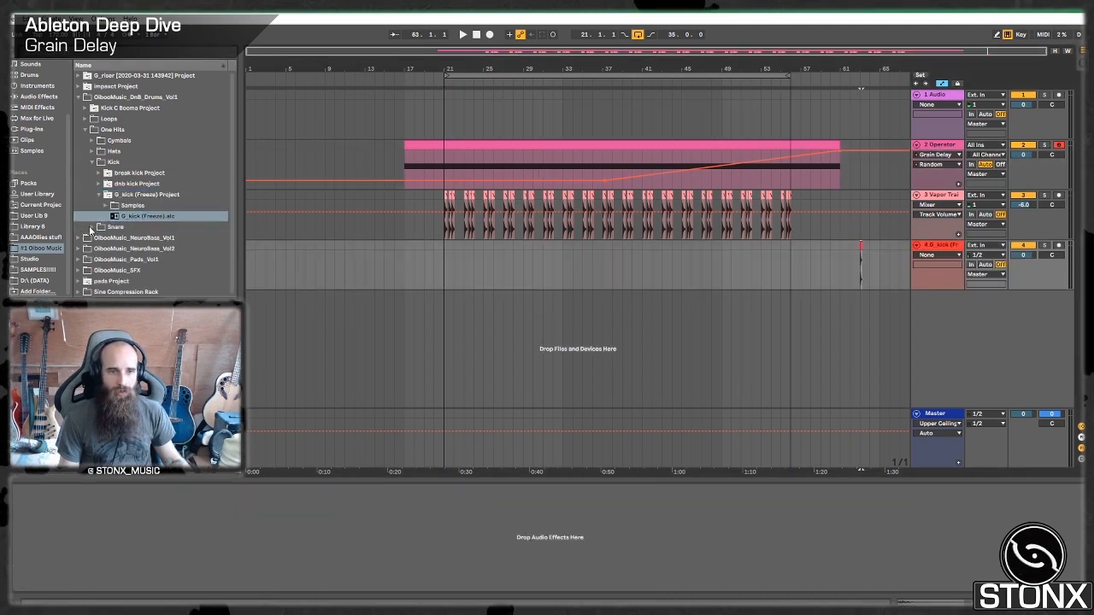
Step: Add the snare from the DnB Clean Snare Project to a new track below the kick at bar 64
click(91, 227)
click(122, 217)
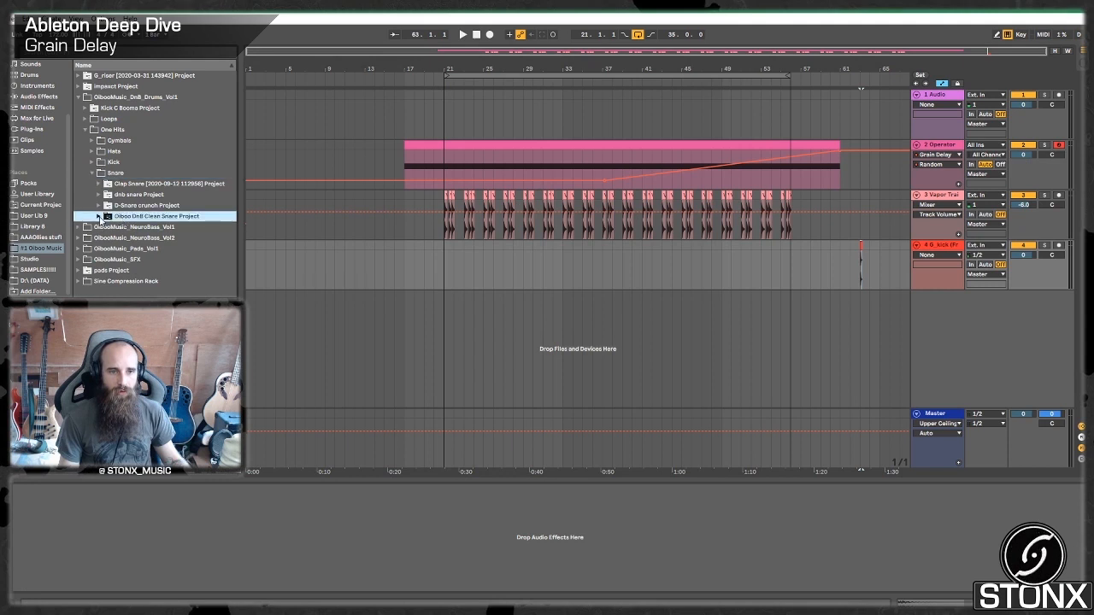
click(99, 217)
drag(127, 237, 871, 300)
Step: Search all browser results for hats and audition several of the hat samples
click(93, 153)
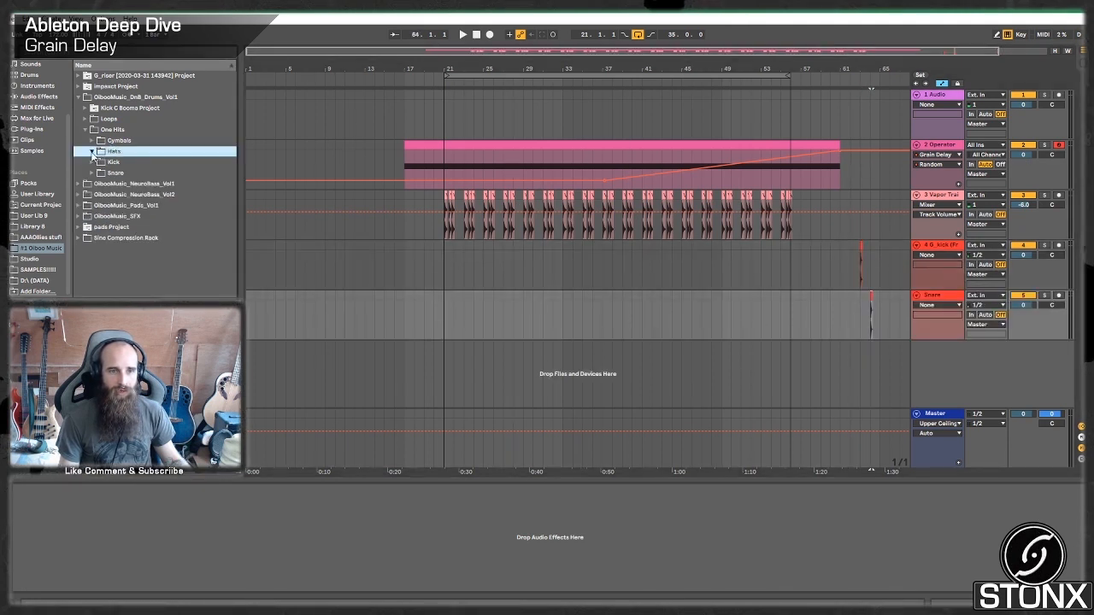
click(95, 141)
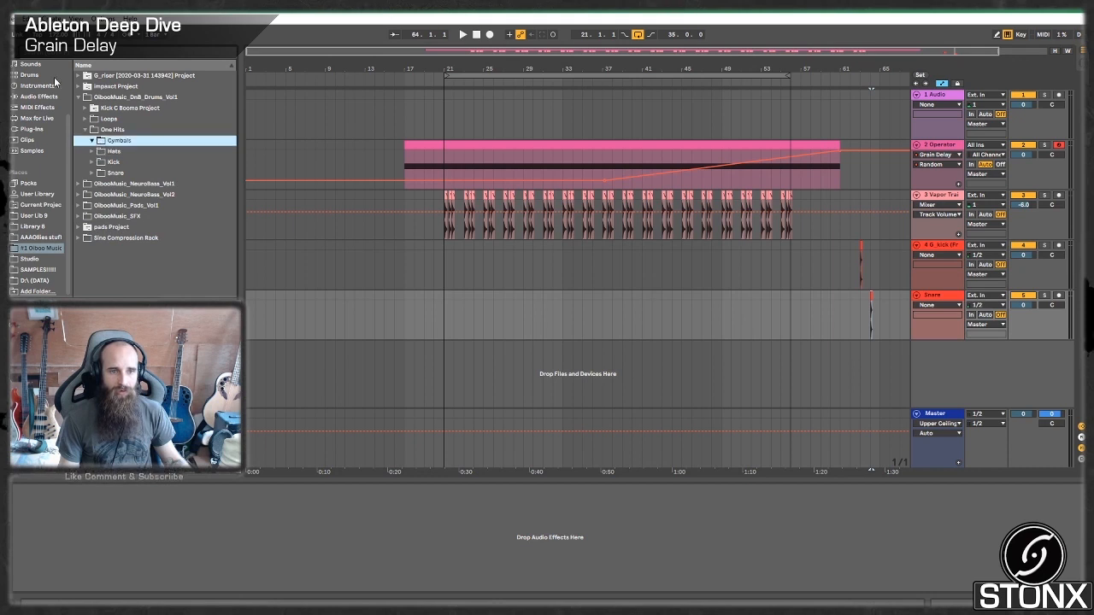
text(Gray)
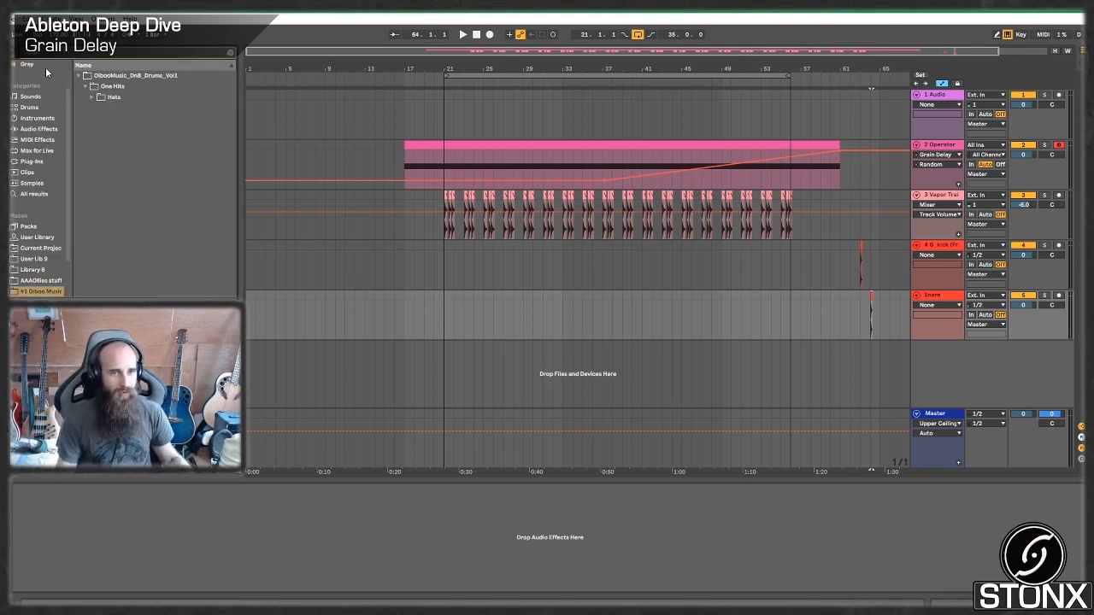
click(33, 195)
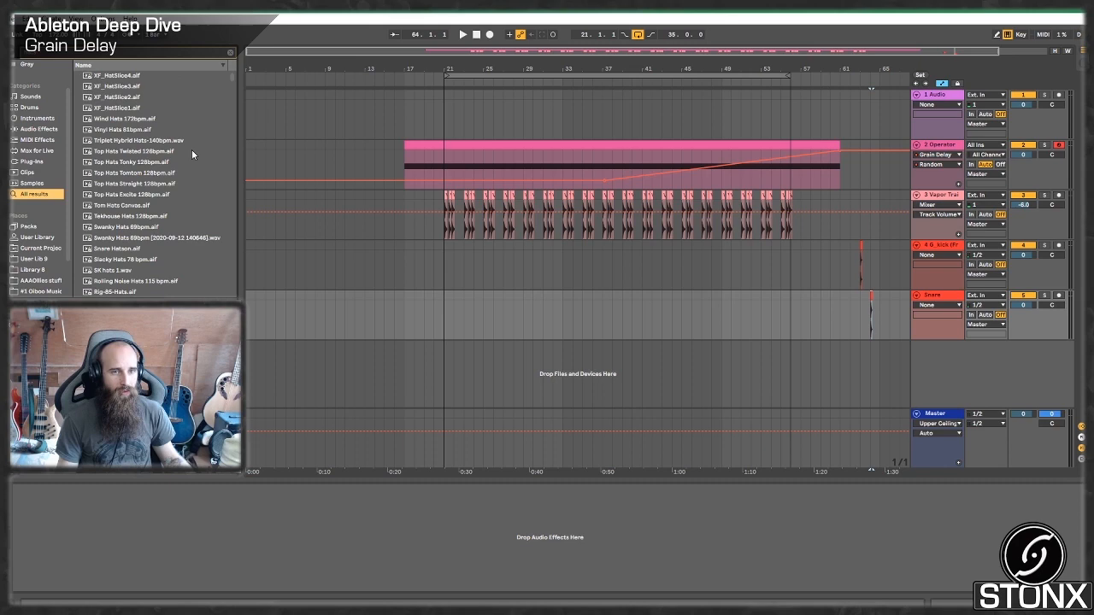
scroll(128, 157, down, 10)
click(128, 154)
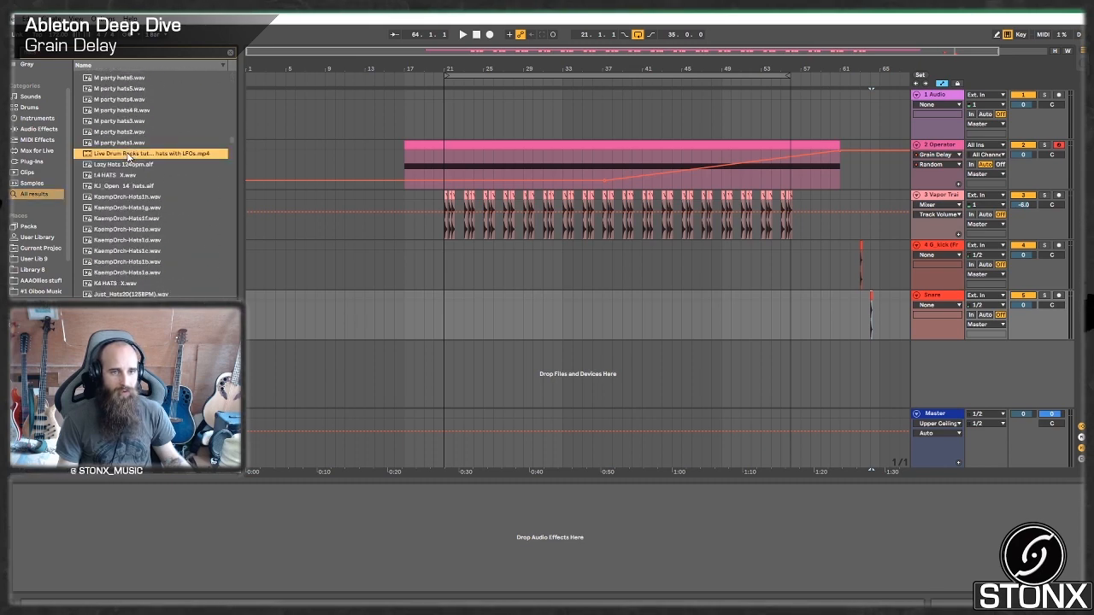
scroll(129, 214, down, 3)
click(129, 226)
scroll(129, 227, down, 2)
scroll(102, 217, down, 5)
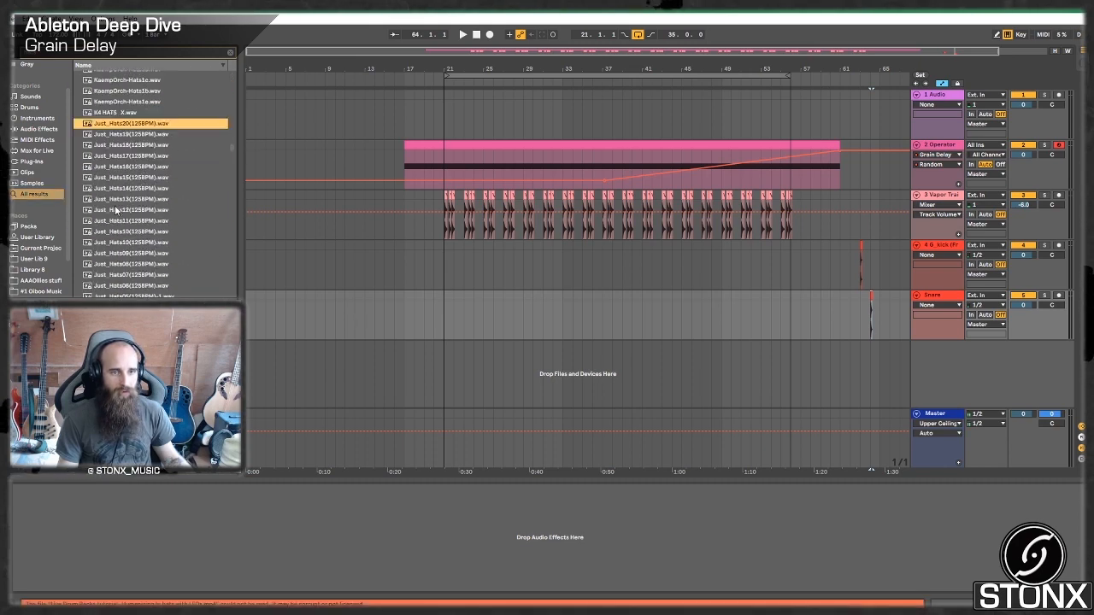
scroll(117, 211, up, 8)
Step: Broaden the hat search within the Samples category and add cHat_d2_md_003.aif to a new audio track at bar 63
click(56, 184)
click(58, 56)
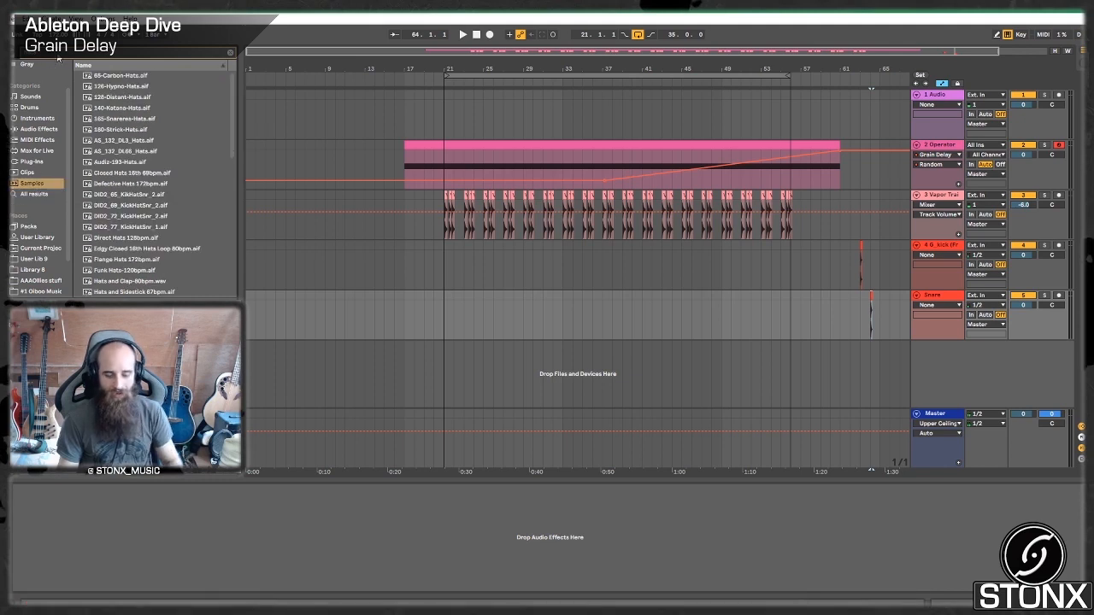
key(BackSpace)
click(126, 107)
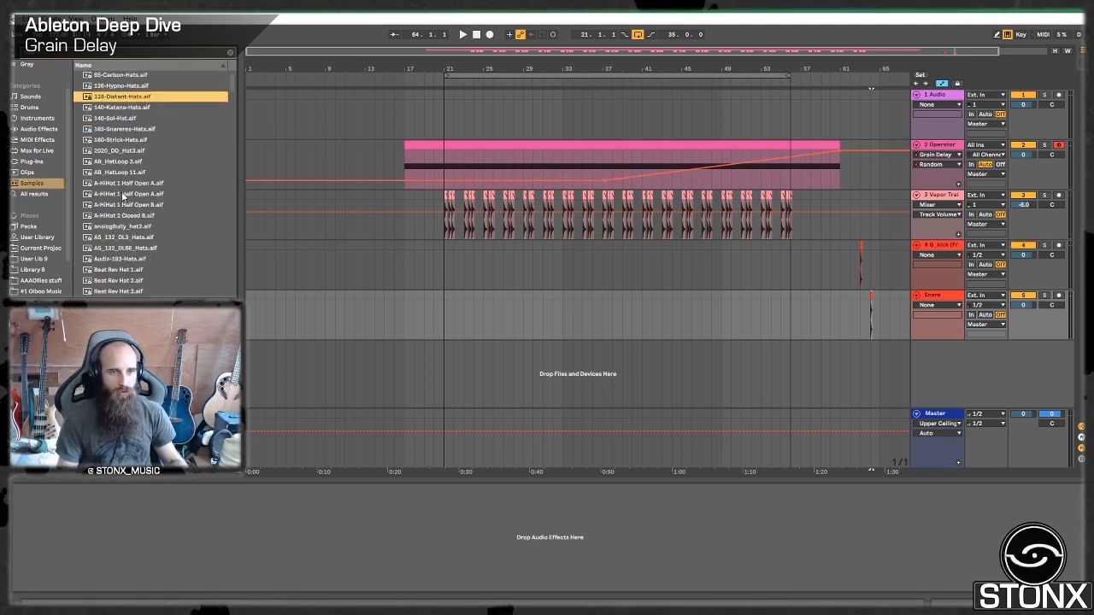
scroll(132, 162, down, 5)
click(129, 189)
scroll(126, 192, down, 3)
click(124, 196)
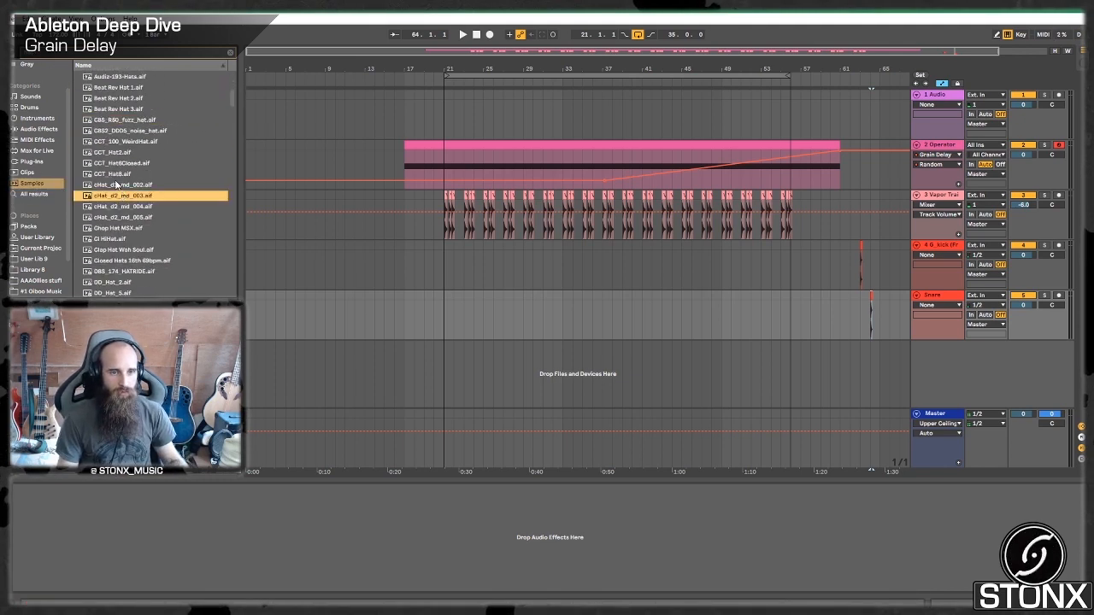
drag(650, 288, 862, 352)
Step: Arrange the drum hits in bar 63 with kicks at 63.1 and 63.3.4 and snares at 63.2 and 63.4
drag(897, 57, 896, 60)
drag(897, 54, 959, 96)
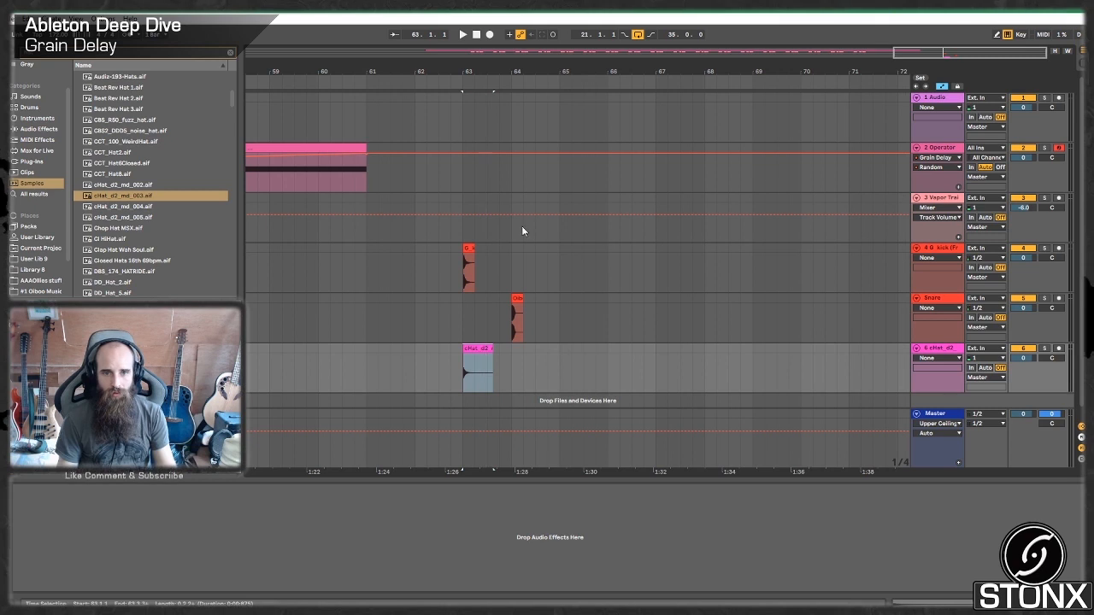
drag(518, 298, 504, 256)
scroll(502, 274, up, 5)
Step: Shorten the hat clip to a sixteenth note and duplicate it until it fills bar 63
drag(468, 367, 324, 373)
key(ctrl+d)
key(ctrl+d)
key(ctrl+d)
key(ctrl+d)
key(ctrl+d)
key(ctrl+d)
key(ctrl+d)
key(ctrl+d)
key(ctrl+d)
key(ctrl+d)
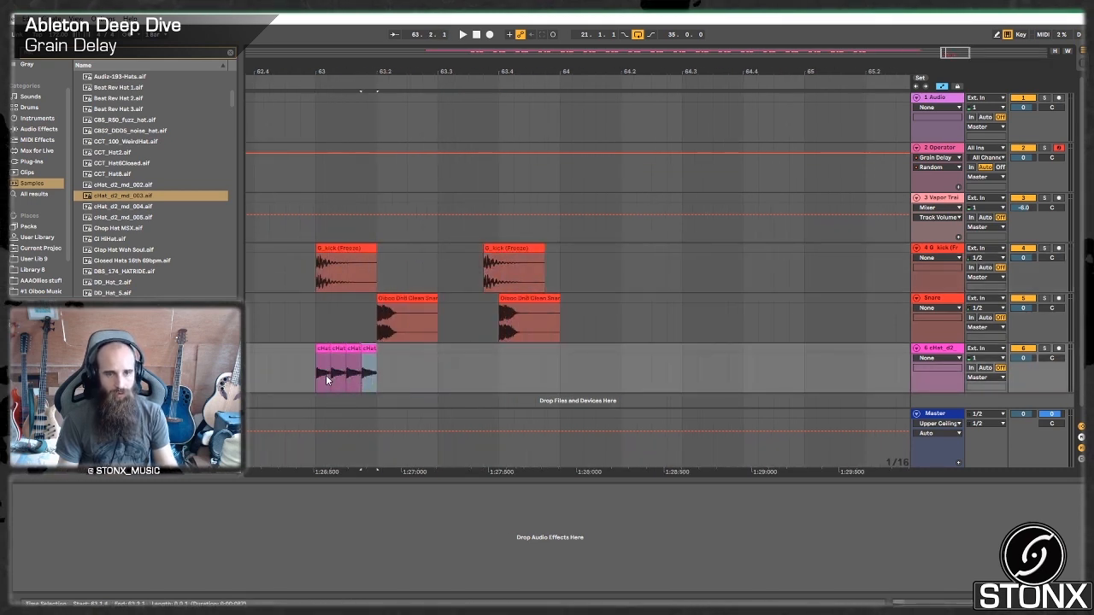
key(ctrl+d)
key(ctrl+d)
key(ctrl+d)
key(ctrl+d)
key(ctrl+d)
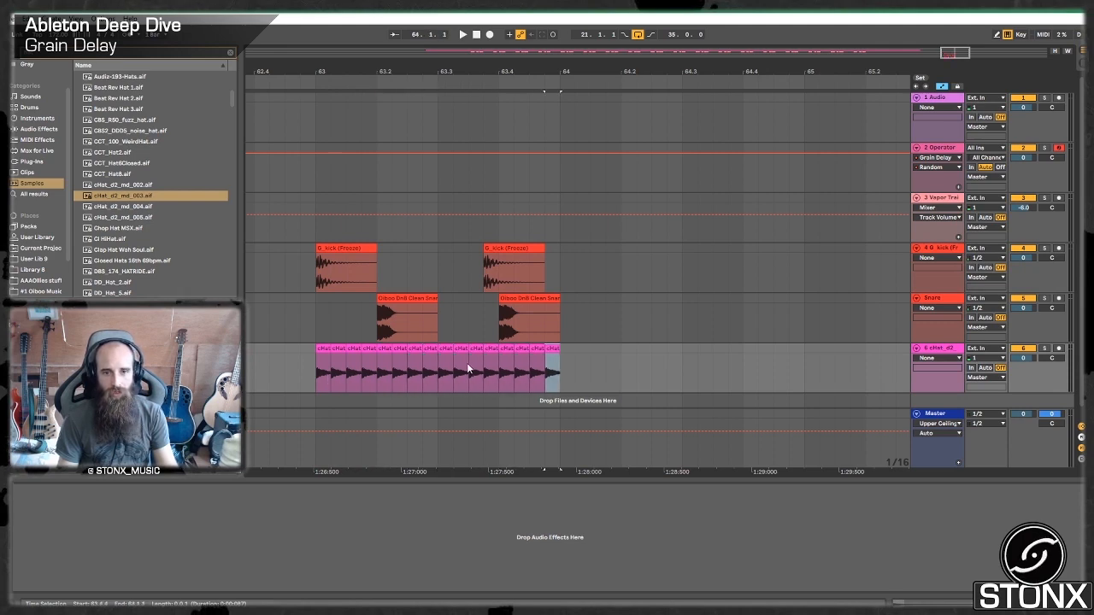
Step: Duplicate the one-bar kick, snare and hat pattern three times so it runs up to bar 67
shift+click(334, 247)
key(ctrl+d)
key(ctrl+d)
key(ctrl+d)
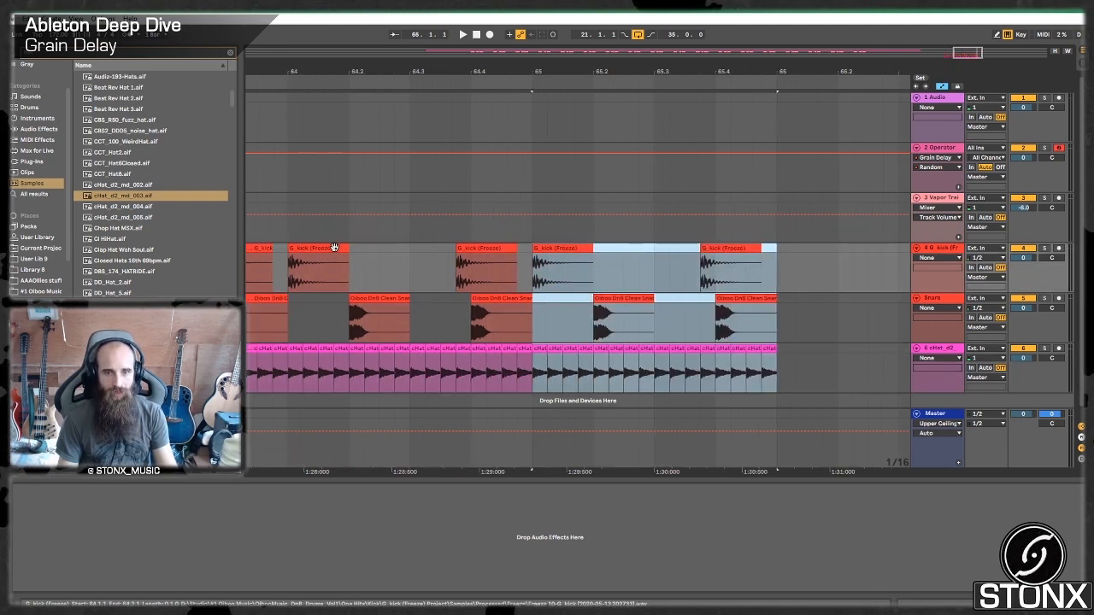
drag(987, 53, 983, 23)
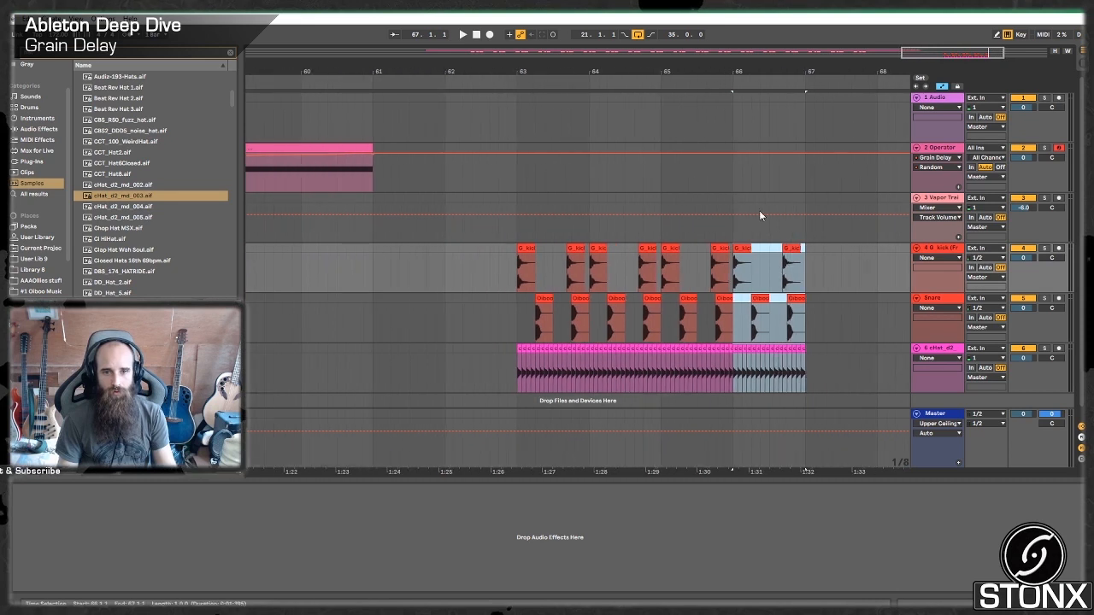
Step: Play back the four-bar drum pattern from bar 63
click(512, 273)
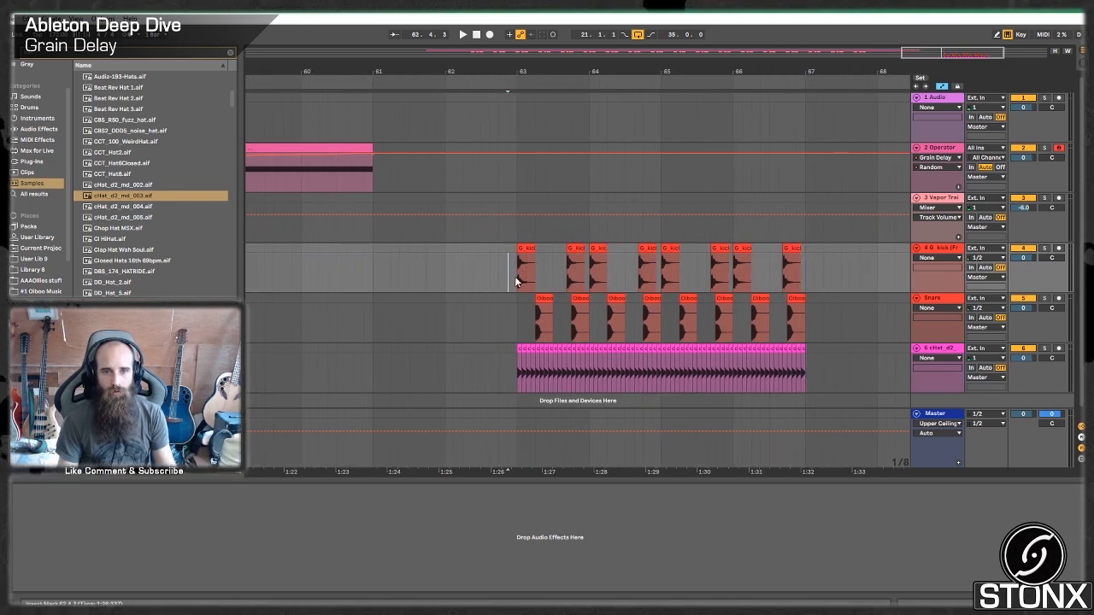
key(space)
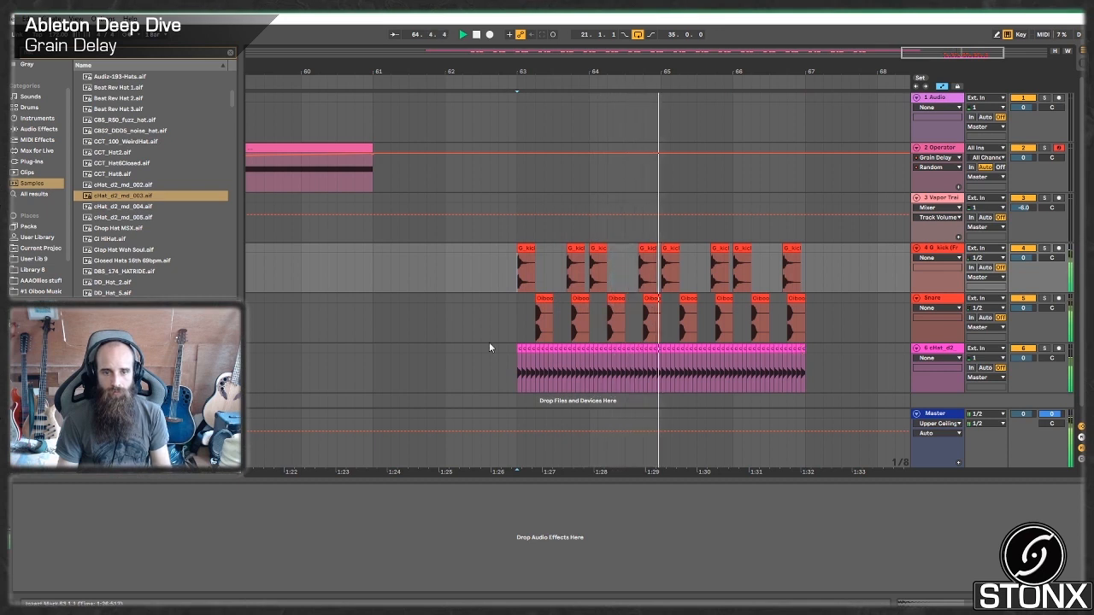
key(space)
Step: Replace the sixteenth-note hats with eighth-note hat clips from bar 63 to bar 67
click(519, 348)
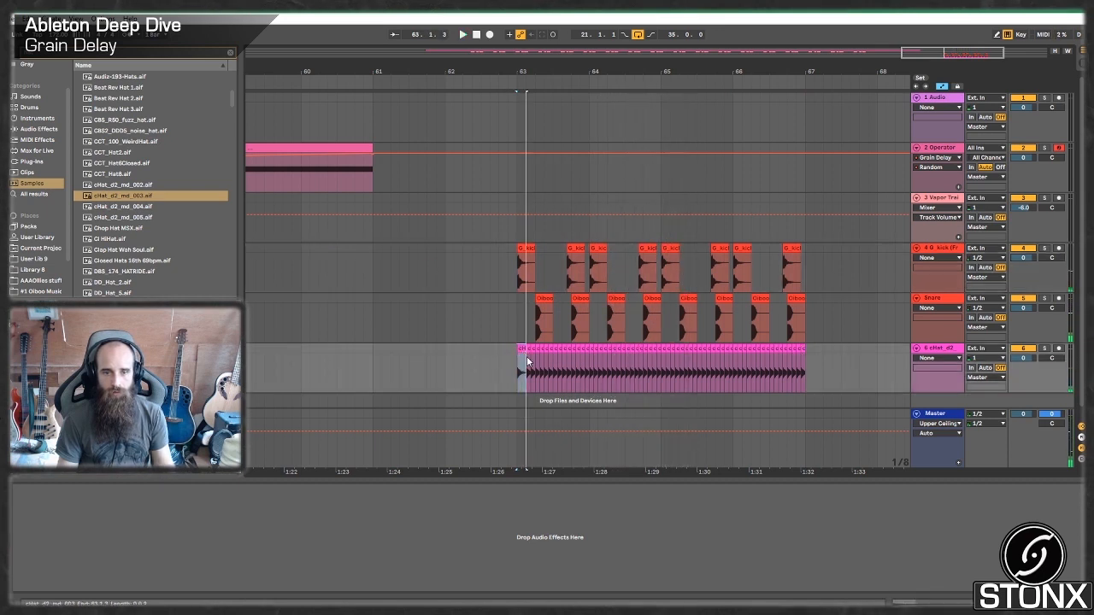
key(Right)
key(Right)
key(Right)
key(Right)
key(Right)
key(Right)
key(Right)
key(Right)
key(Right)
key(Right)
key(Right)
key(Right)
key(Right)
key(Right)
key(Right)
key(Right)
key(Right)
key(Right)
key(Right)
key(Right)
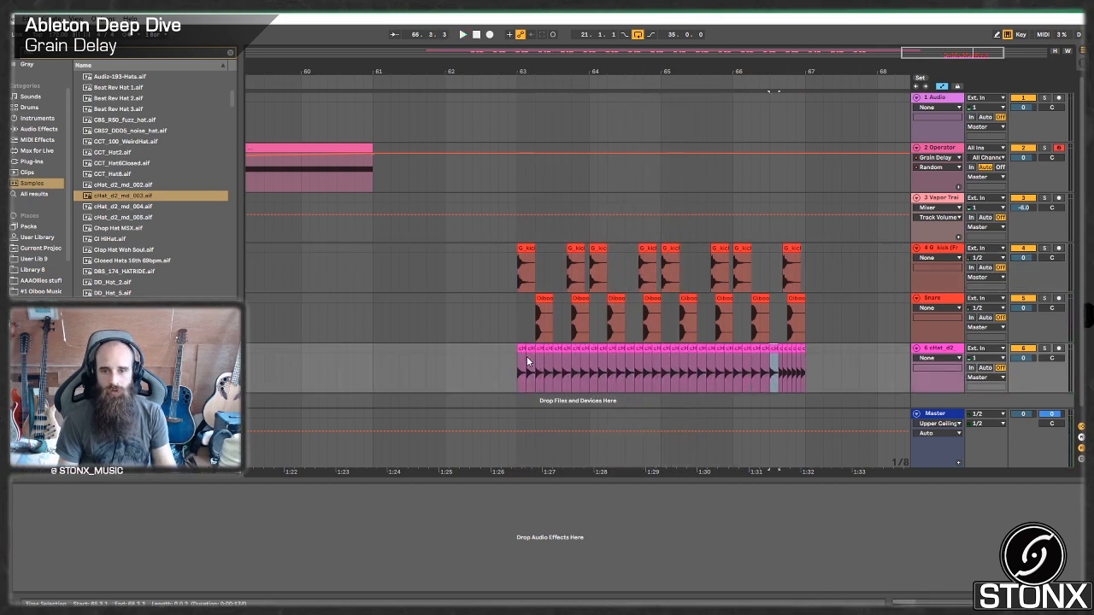
key(Right)
key(Right)
key(Right)
Step: Listen to the drum pattern with eighth-note hats from bar 63 to its end
click(501, 362)
click(516, 365)
key(space)
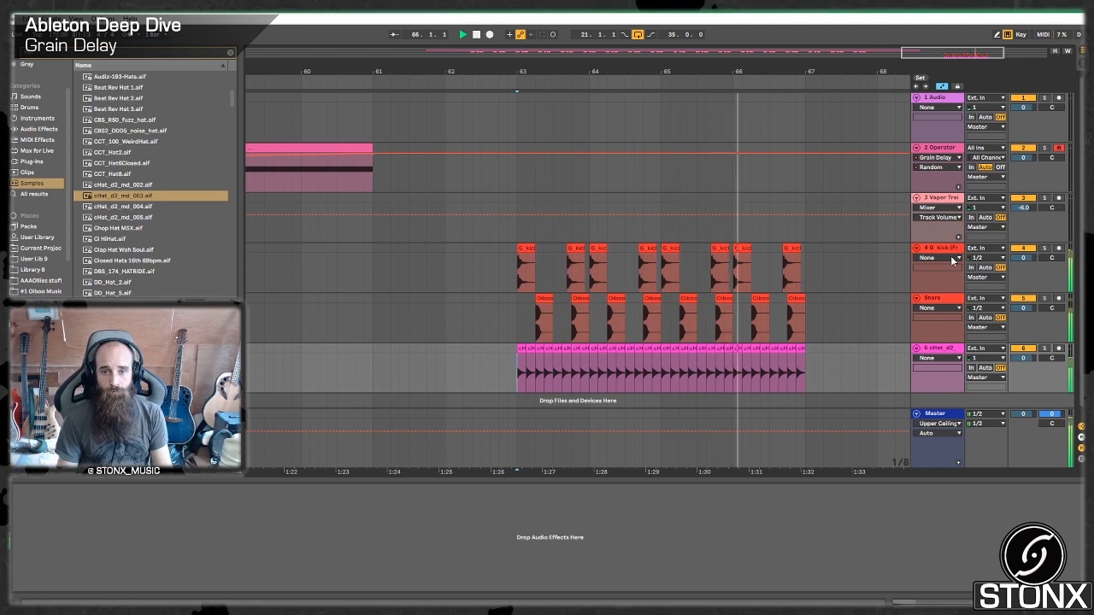
key(space)
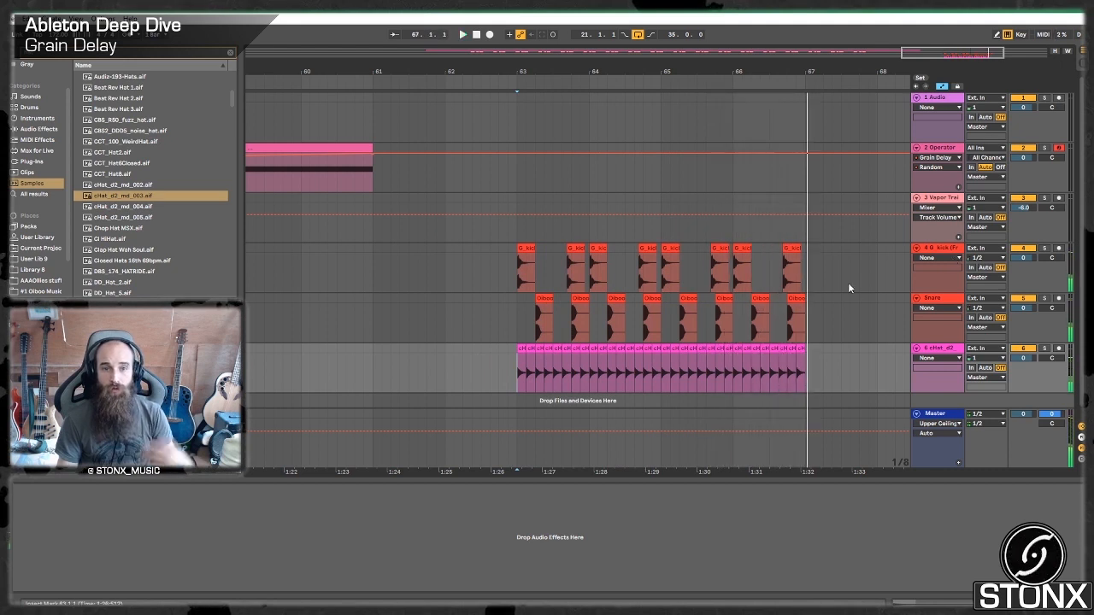
Step: Insert an audio track below the snare track and copy the first snare clip onto it at bar 63.4
click(932, 298)
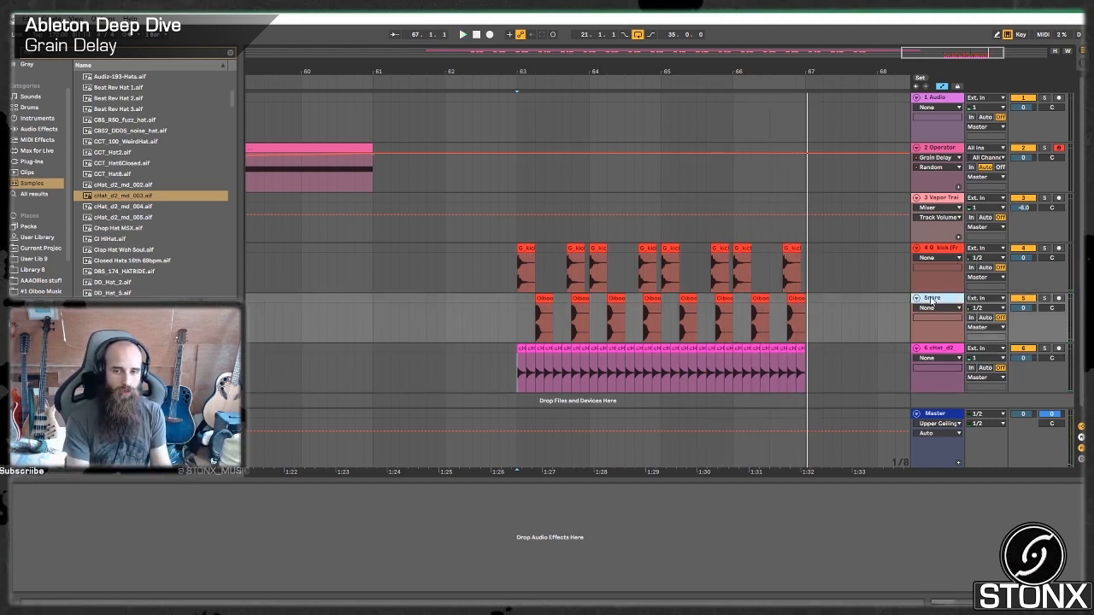
key(ctrl+t)
click(546, 298)
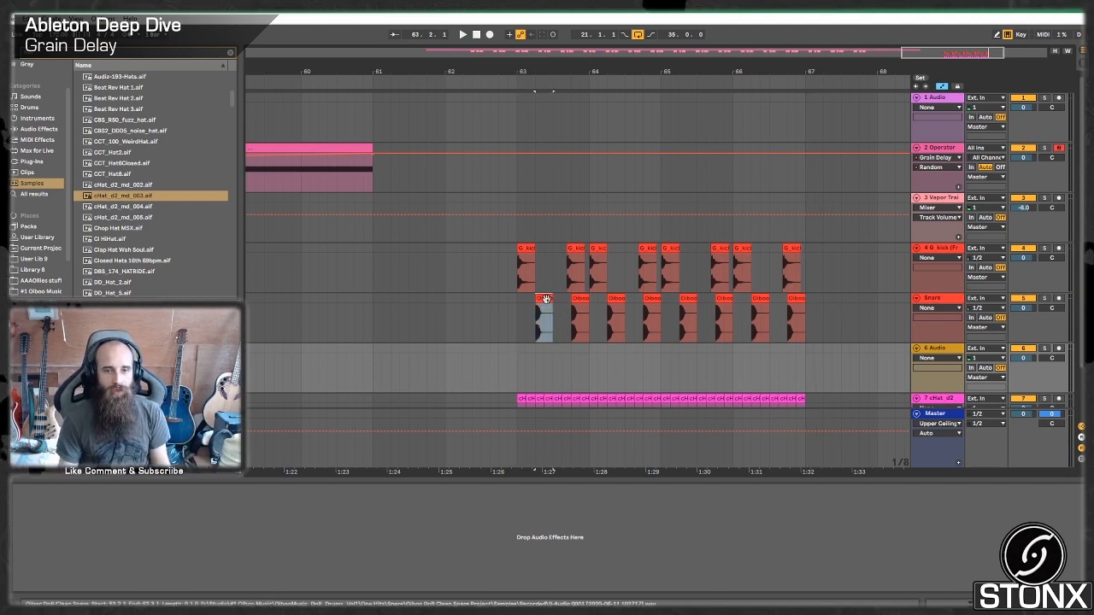
drag(542, 304, 583, 348)
Step: Transpose the copied snare clip to 12 st and move it to bar 63.3, checking it in playback
double_click(583, 348)
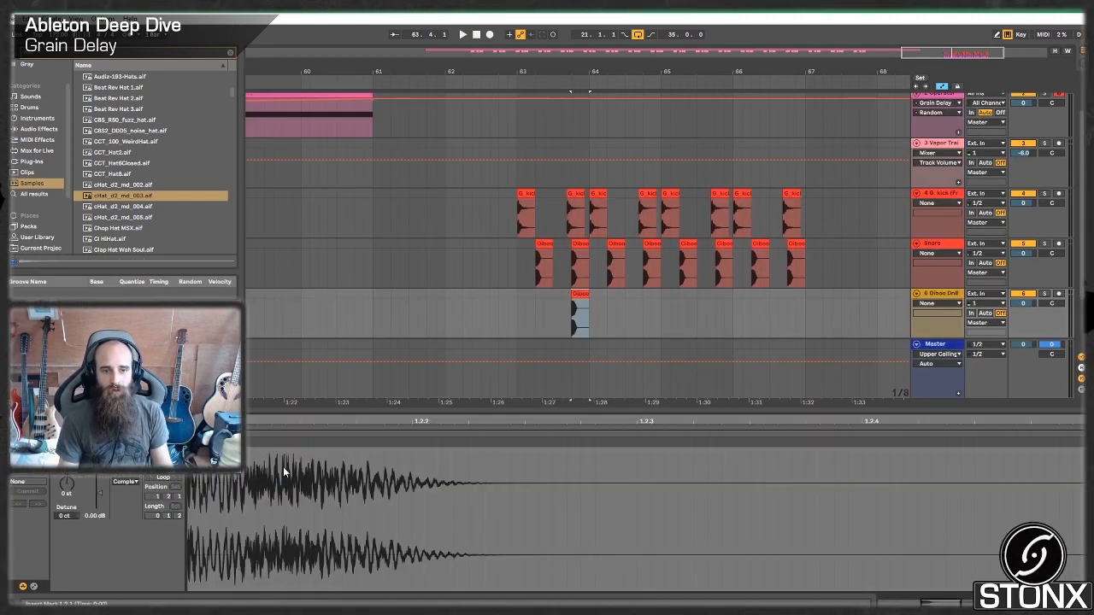
click(74, 492)
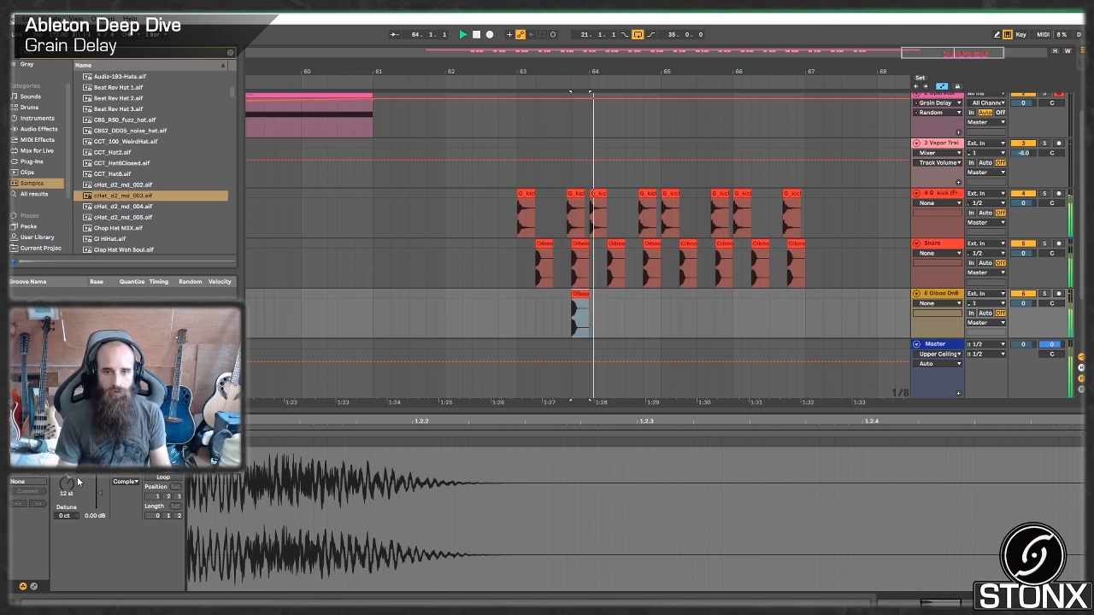
drag(580, 310, 563, 309)
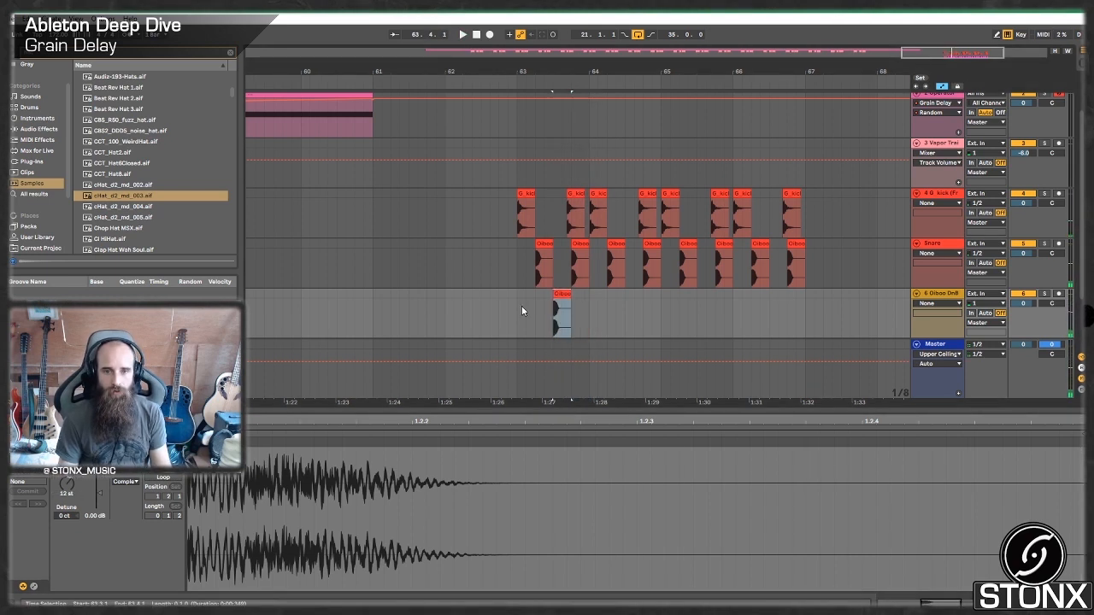
click(516, 308)
key(space)
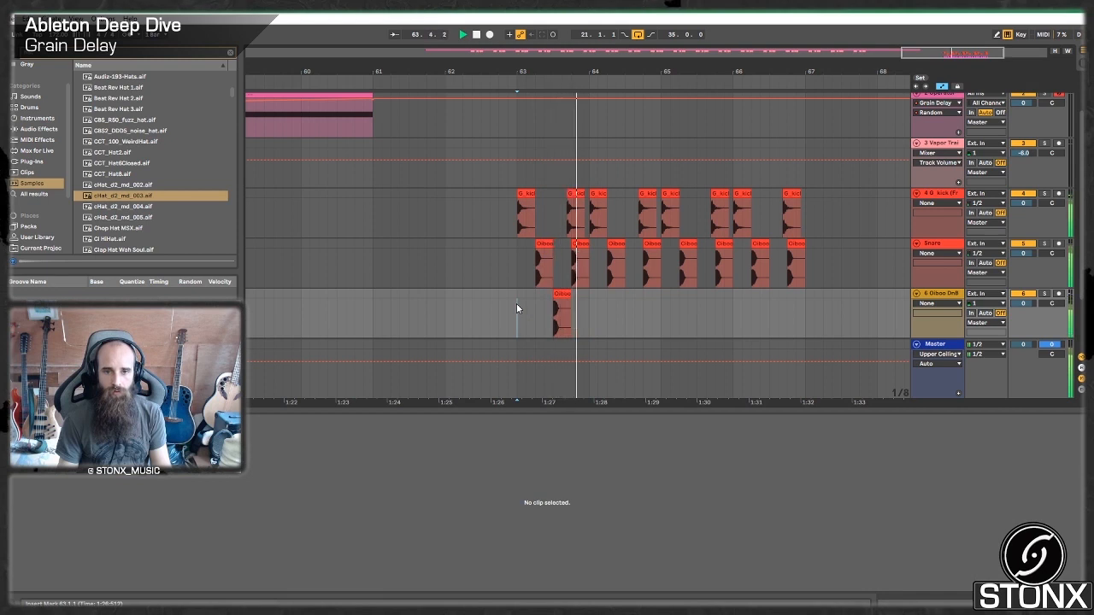
click(565, 295)
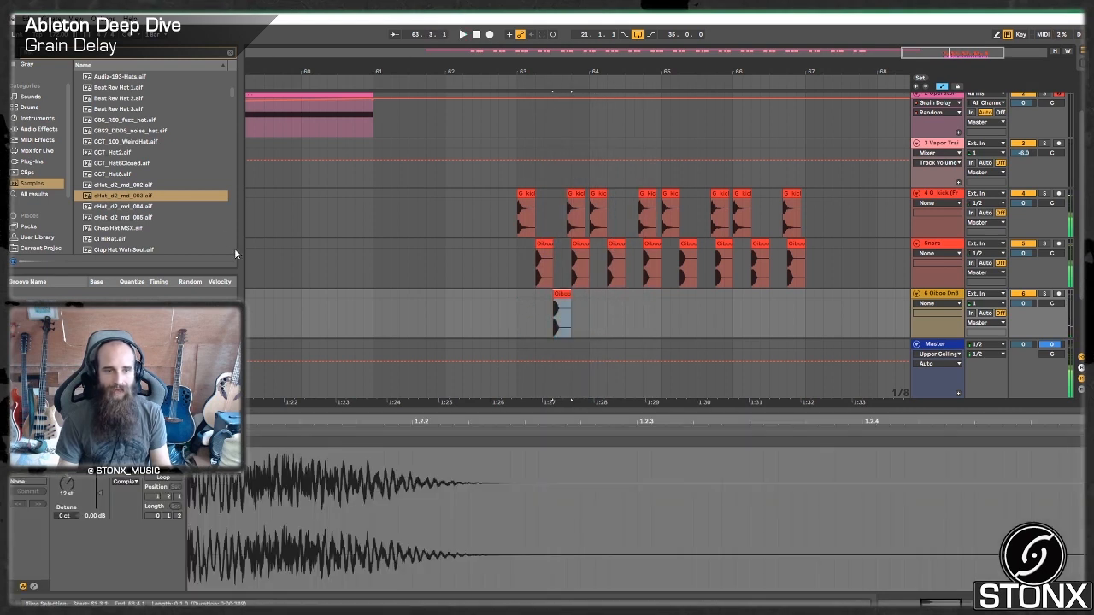
Step: Clear the browser search and load the Grain Delay preset Tubby.adv onto the copied snare's track
click(230, 53)
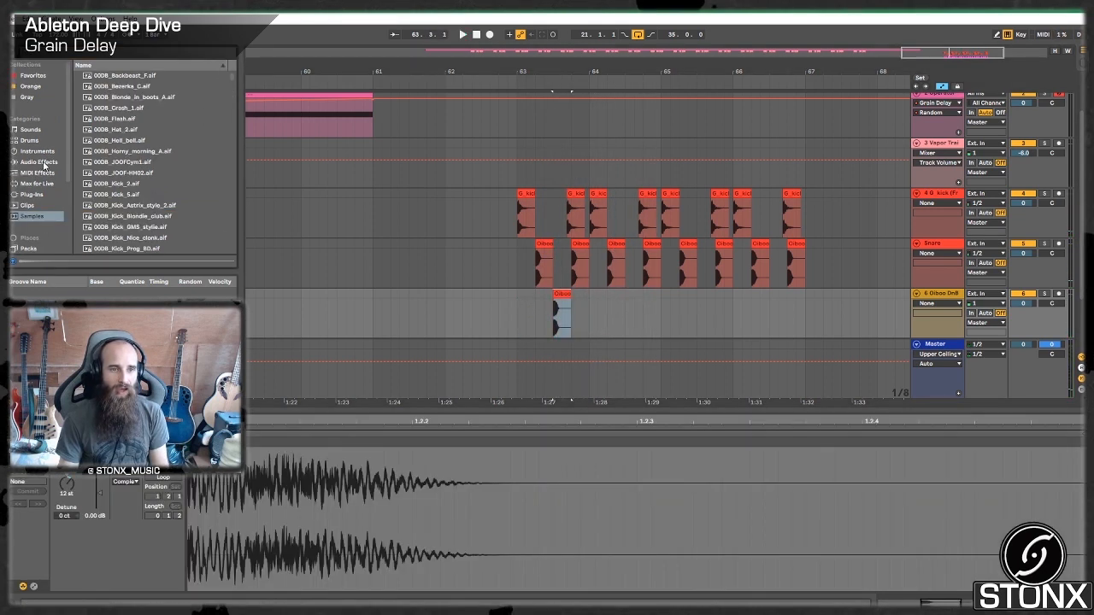
click(40, 162)
scroll(139, 181, down, 2)
click(77, 85)
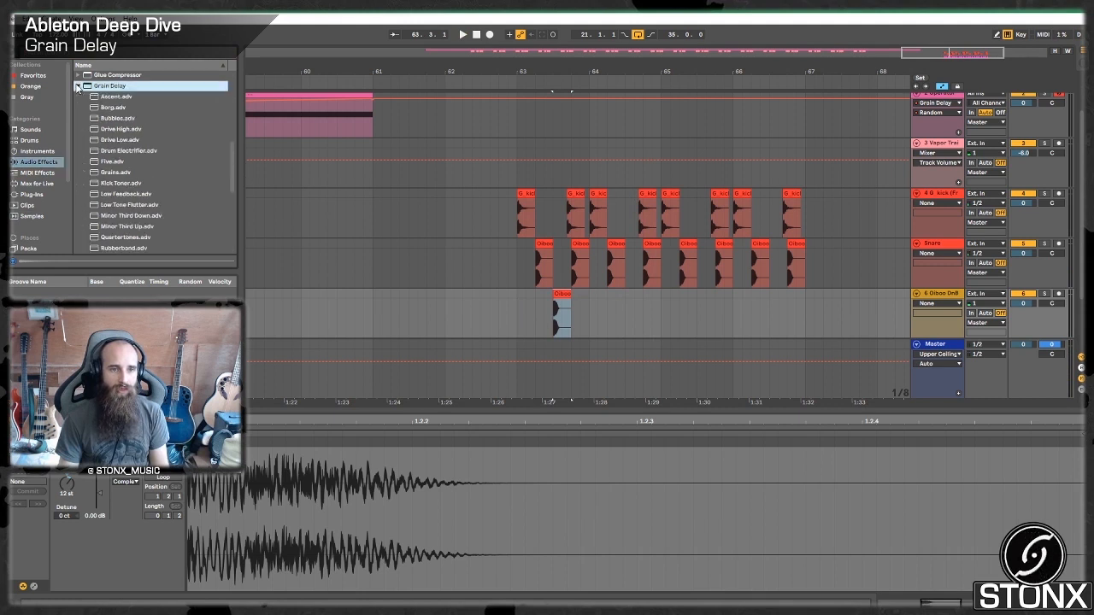
scroll(165, 234, down, 5)
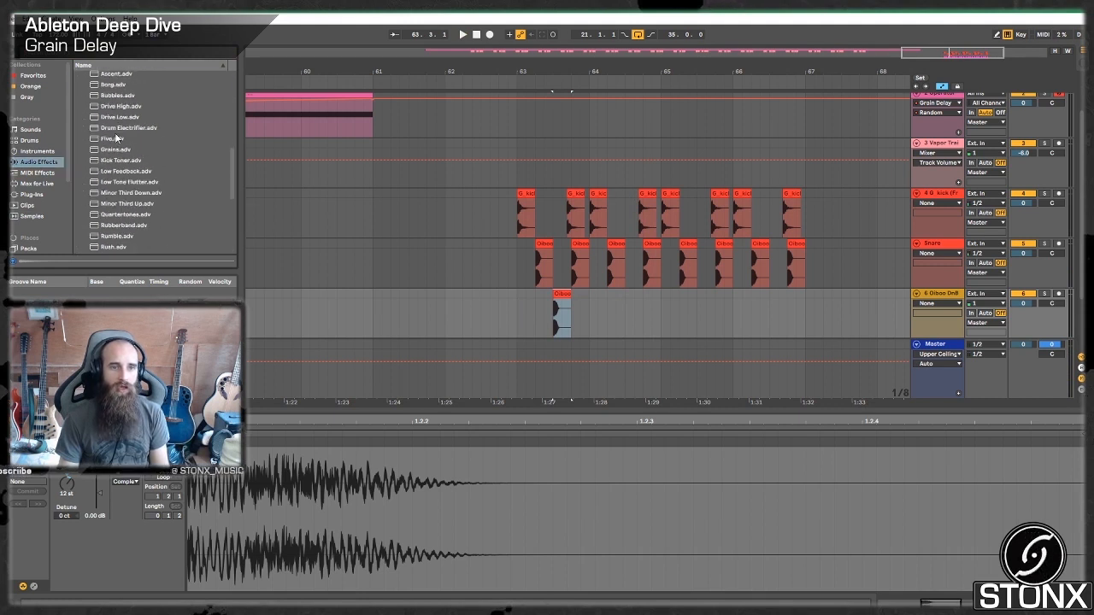
scroll(122, 171, up, 3)
click(122, 225)
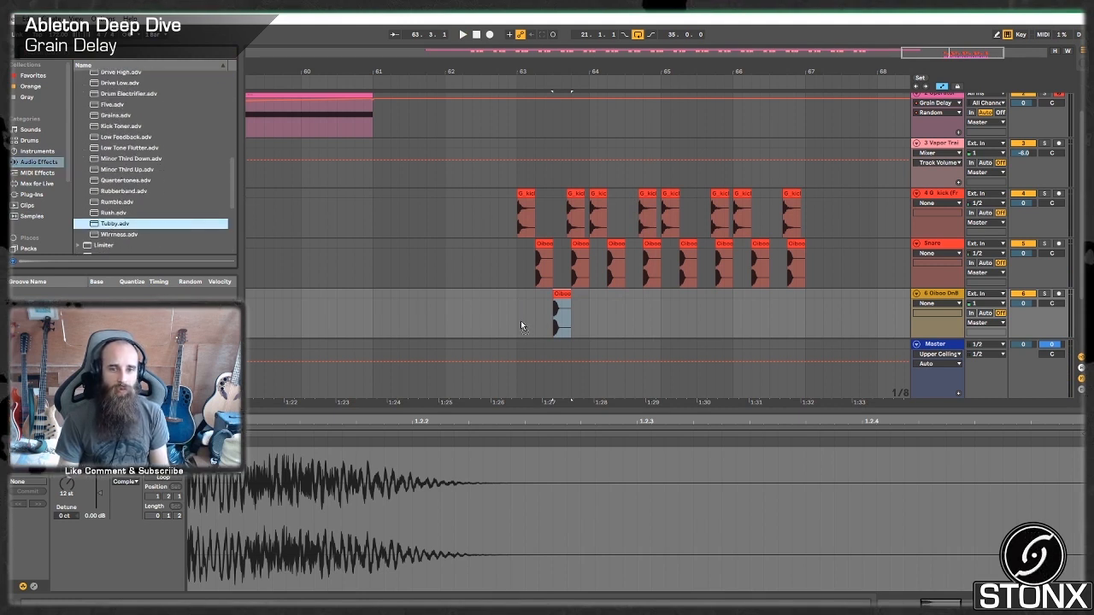
drag(572, 300, 569, 314)
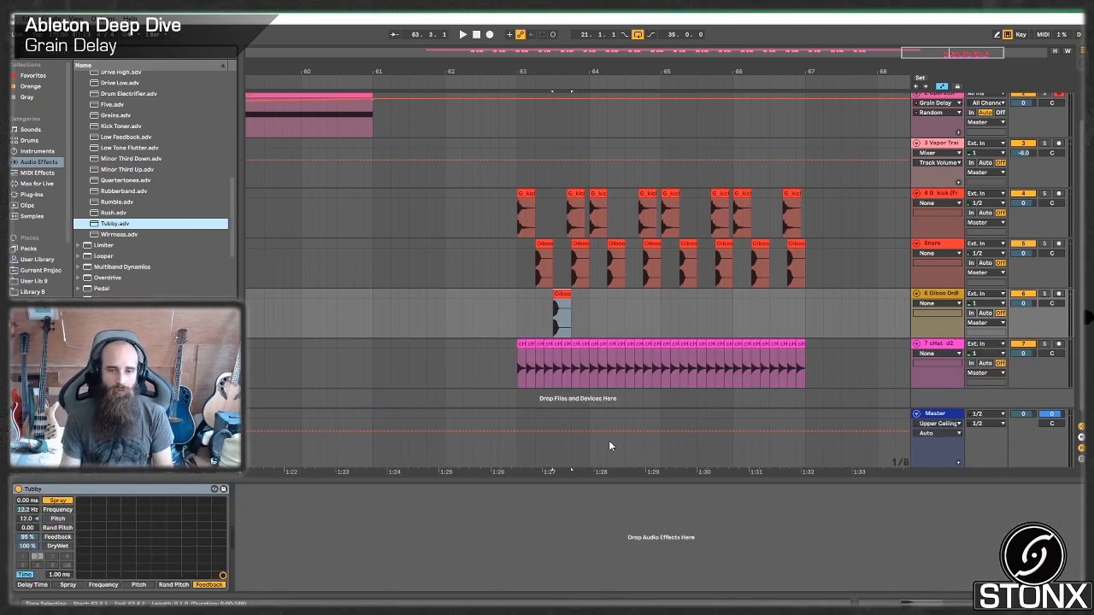
Step: Solo the copied snare's track and play the hit at bar 63.3 repeatedly through the Tubby preset
click(554, 306)
key(space)
key(space)
key(space)
key(space)
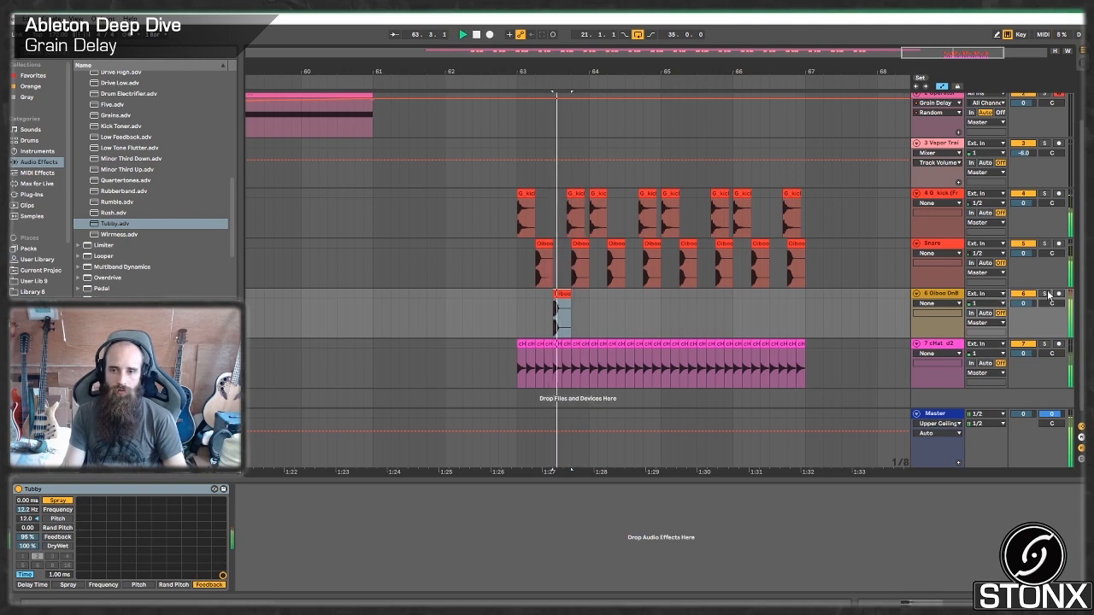
click(1045, 294)
key(space)
key(space)
key(space)
key(space)
key(space)
Step: Set the Tubby Grain Delay to about 380 ms Spray and 49% Feedback, and replay the soloed hit
drag(222, 573, 153, 511)
key(space)
key(space)
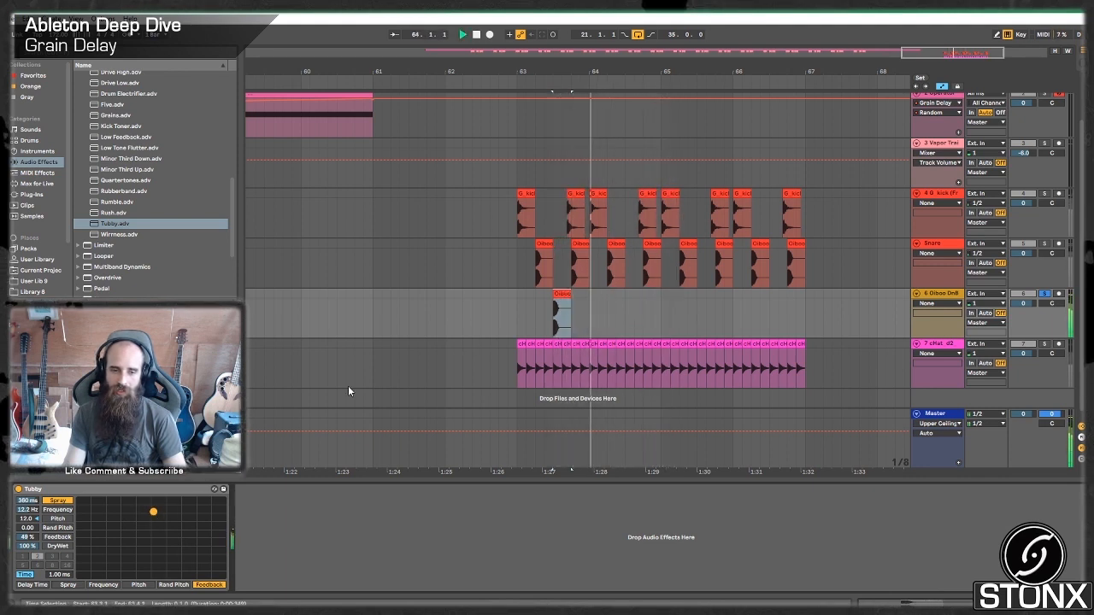
click(519, 319)
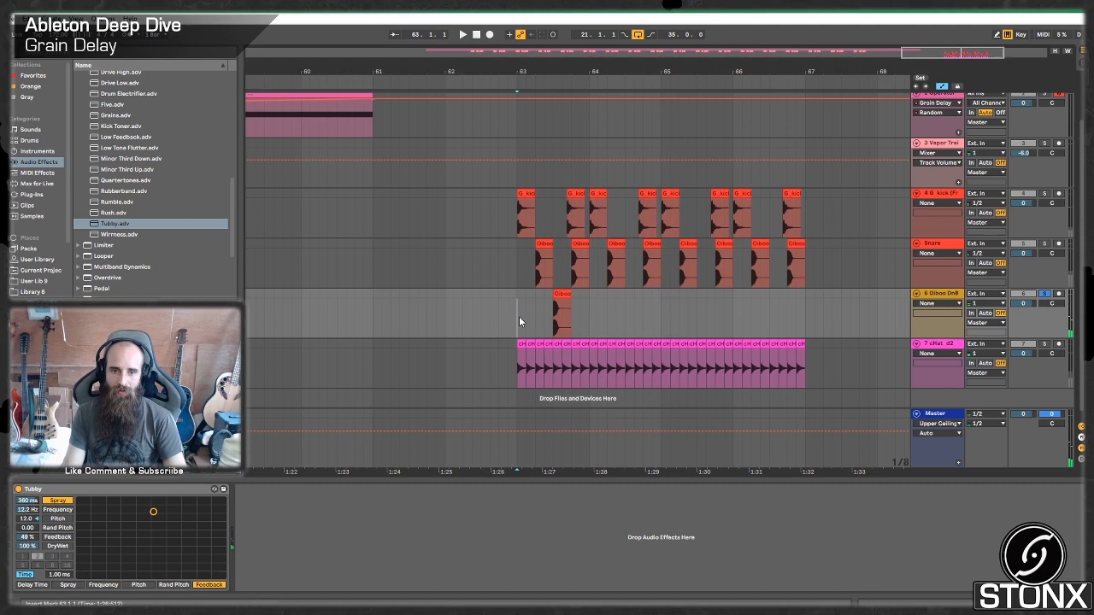
Step: Unsolo the copied snare's track and try its clip at bar 63.2 against the full drum pattern
click(1043, 293)
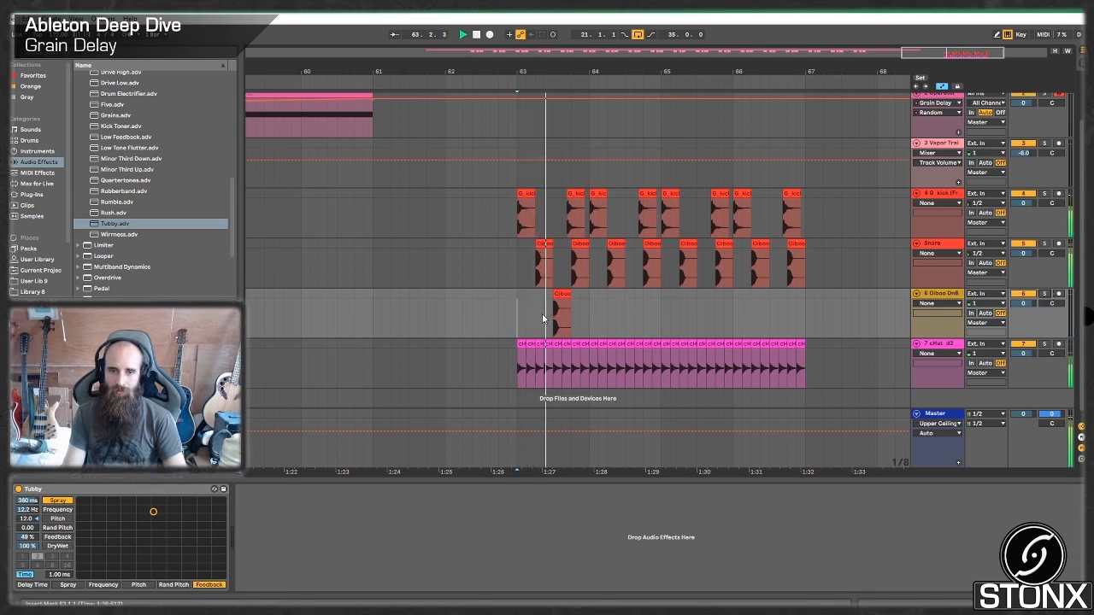
key(space)
drag(560, 294, 541, 311)
key(space)
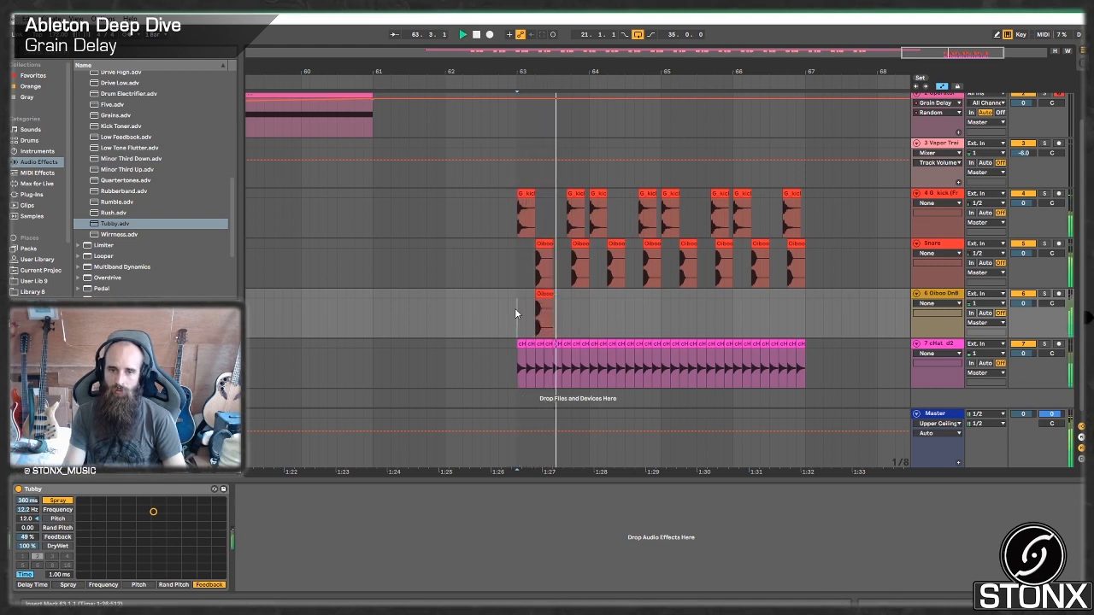
Step: Move the copied snare clip to bar 63.2.3 and check it in playback with the drums
drag(544, 296, 553, 297)
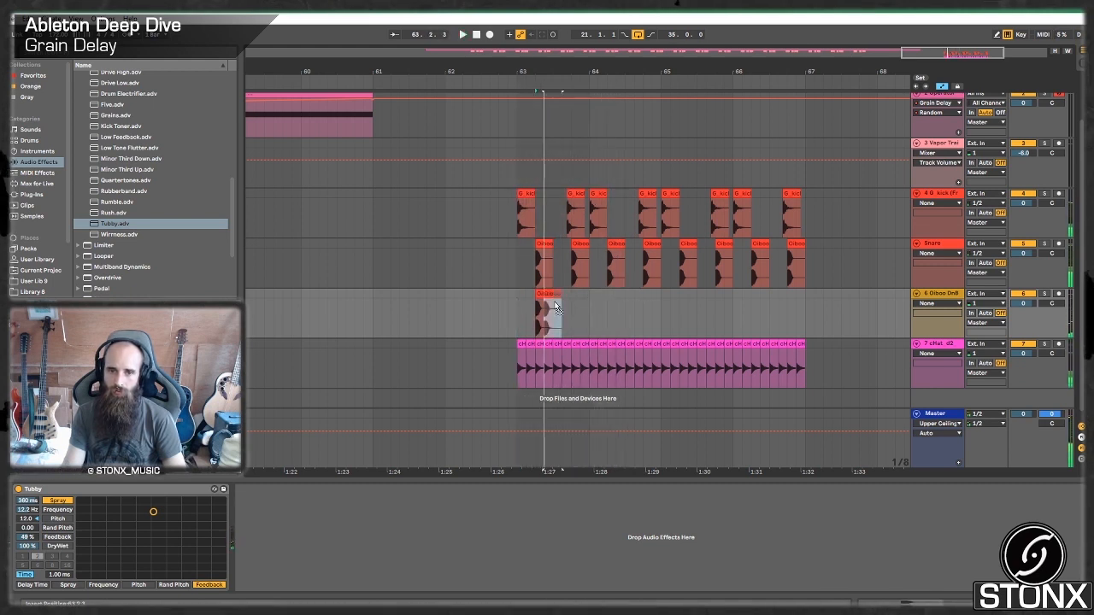
click(515, 317)
key(space)
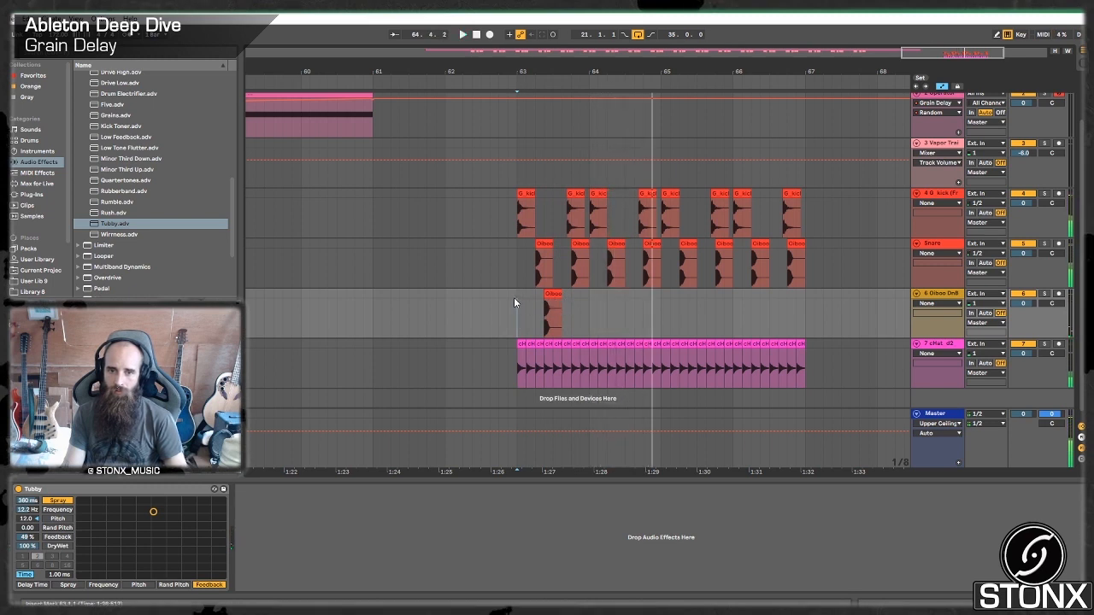
key(space)
Step: Duplicate bar 63 of the copied snare's track three times so its hit repeats through bar 66
drag(517, 296, 584, 294)
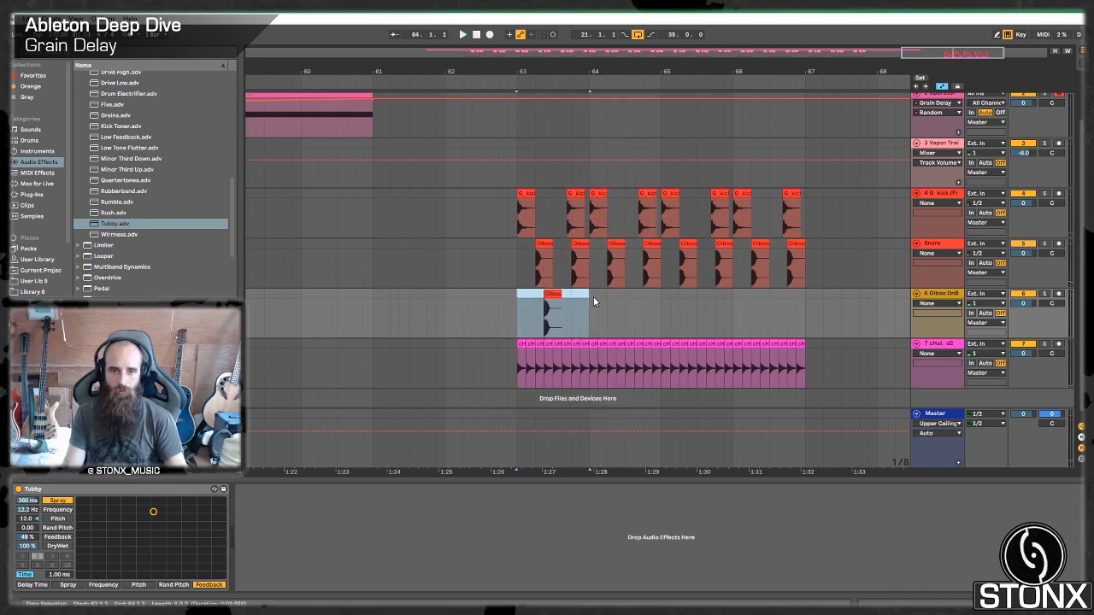
key(ctrl+d)
key(ctrl+d)
key(ctrl+d)
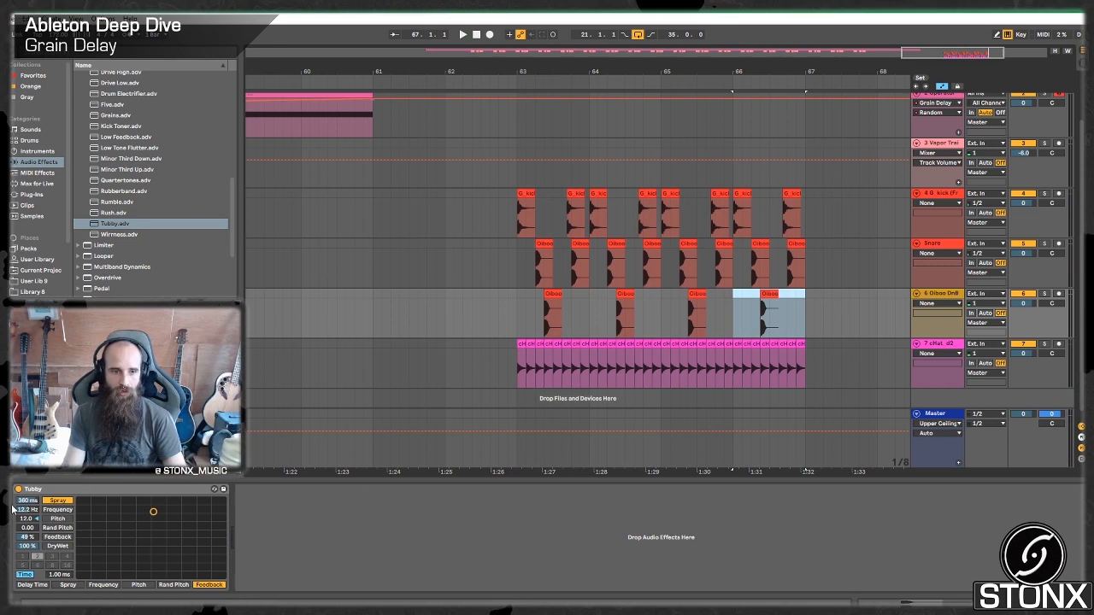
Step: Show the Tubby Spray automation on the copied snare's track, dip it at the second and fourth hits, and play the pattern
right_click(25, 500)
click(58, 503)
click(596, 308)
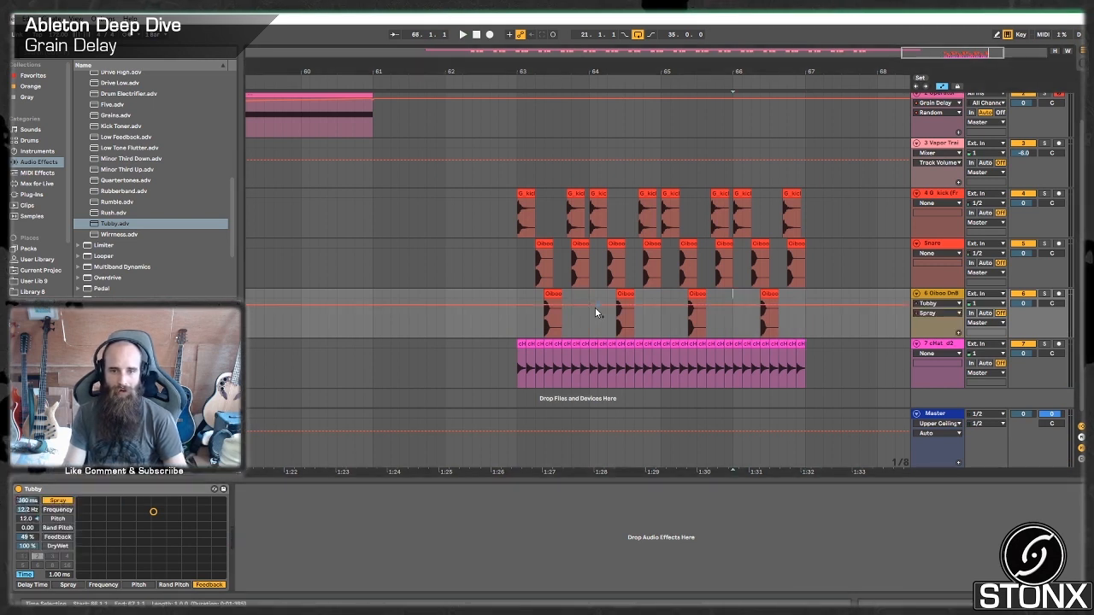
click(656, 305)
mouse_move(616, 305)
mouse_down()
mouse_move(635, 335)
mouse_move(615, 336)
mouse_up()
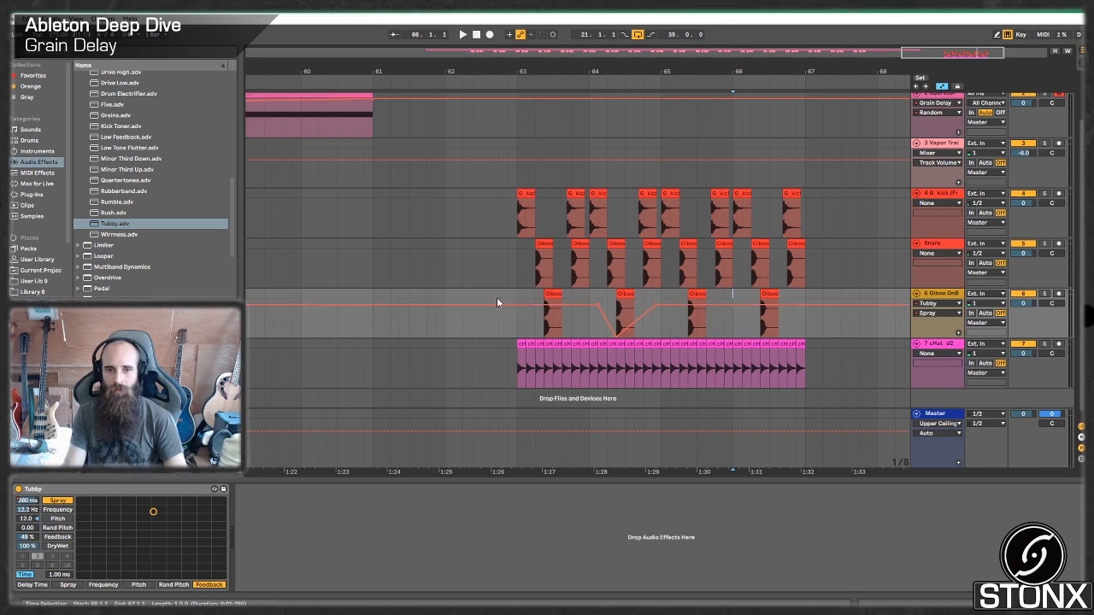
drag(767, 304, 762, 329)
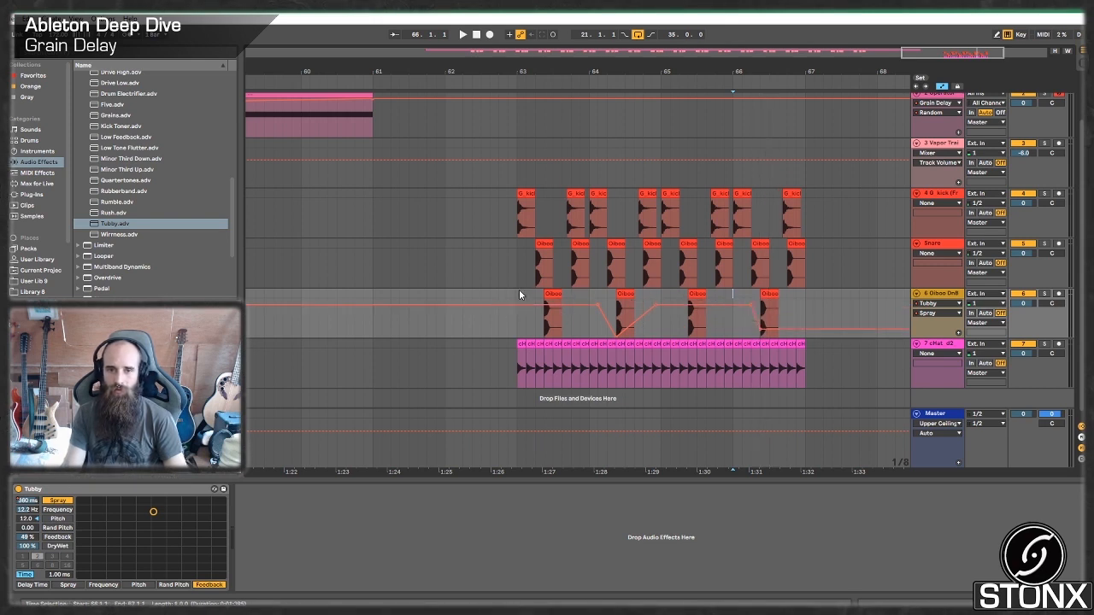
click(509, 267)
key(space)
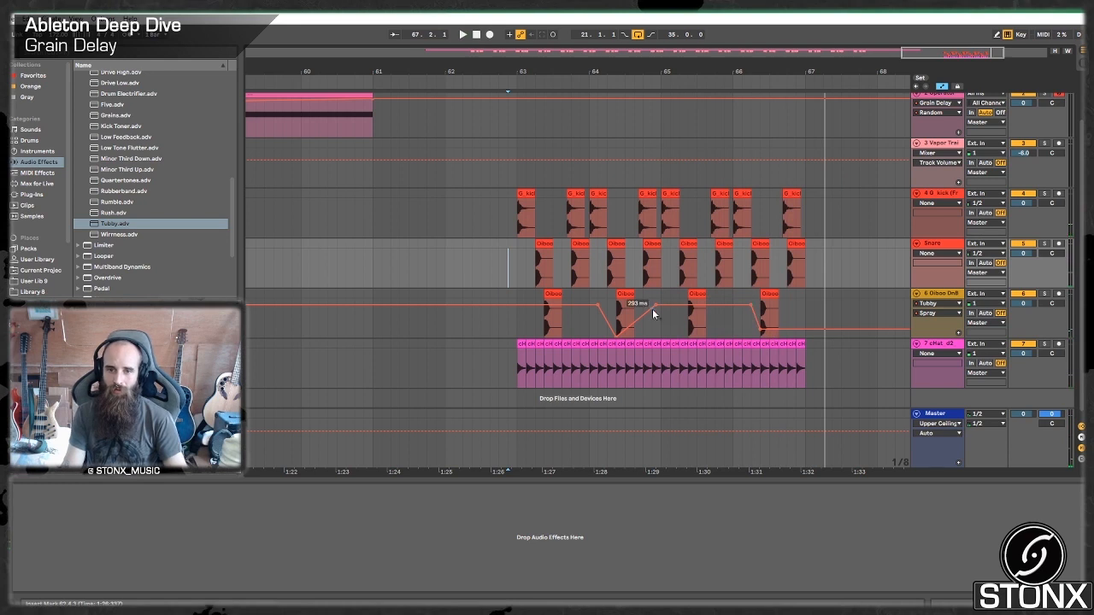
Step: Lower the Spray automation at the first pitched snare hit, add a milder dip at the third, and check them in playback
drag(540, 305, 544, 328)
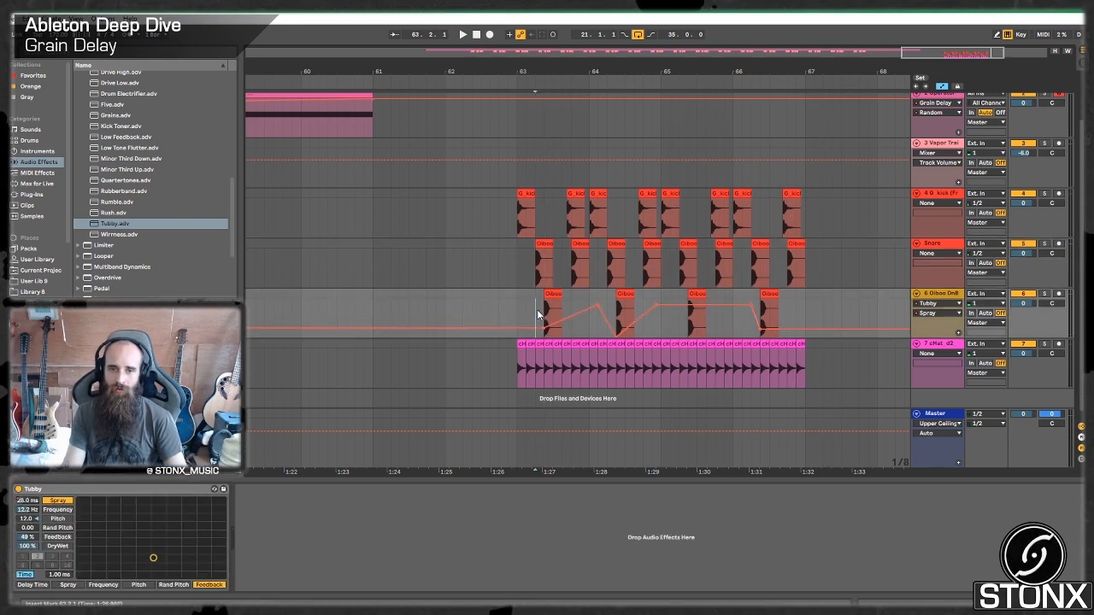
key(space)
key(space)
key(space)
key(space)
key(space)
drag(544, 328, 544, 321)
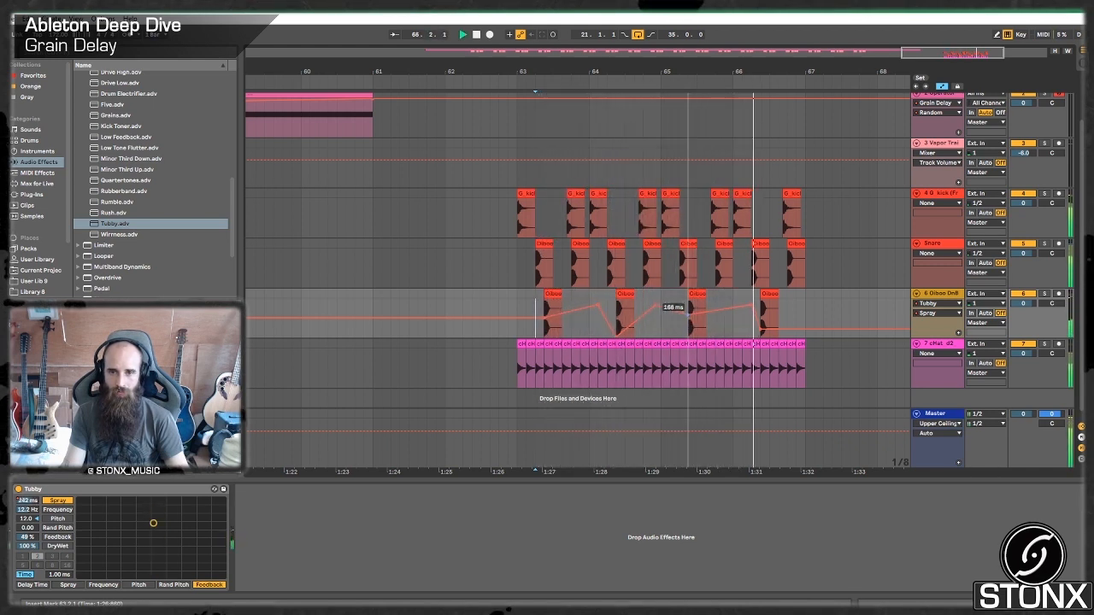
Step: Copy the last pitched snare clip to bar 66.3.3 and replay the ending from just after bar 66
mouse_move(769, 295)
mouse_down()
mouse_move(796, 297)
mouse_move(787, 294)
mouse_up()
click(744, 293)
key(space)
key(space)
click(744, 295)
key(space)
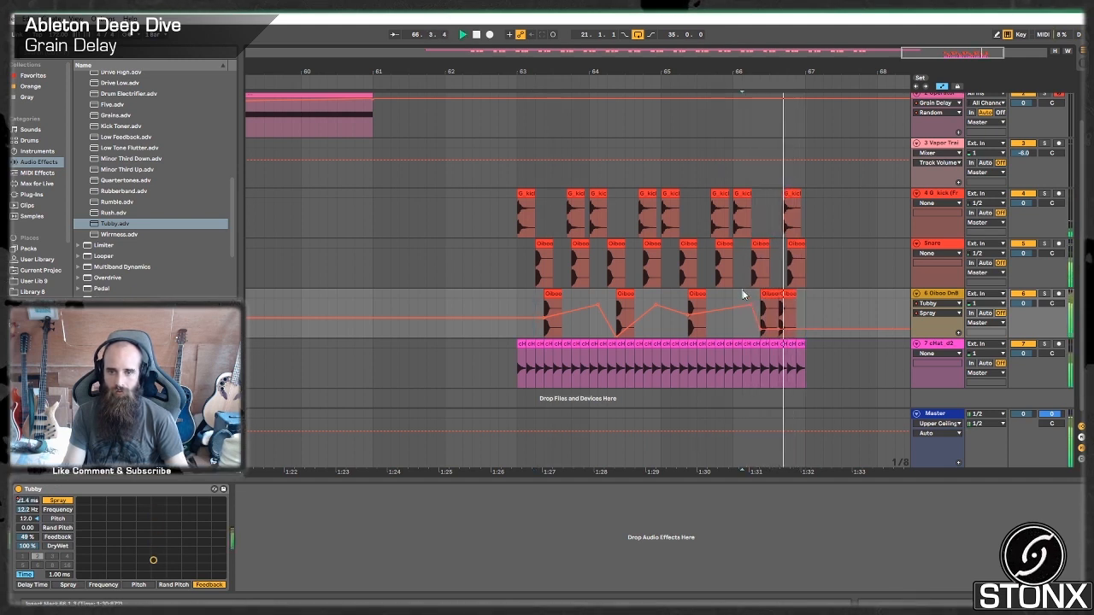
Step: Select the kick and both snare tracks' clips from bar 63 to bar 67 and loop those four bars
key(space)
click(527, 194)
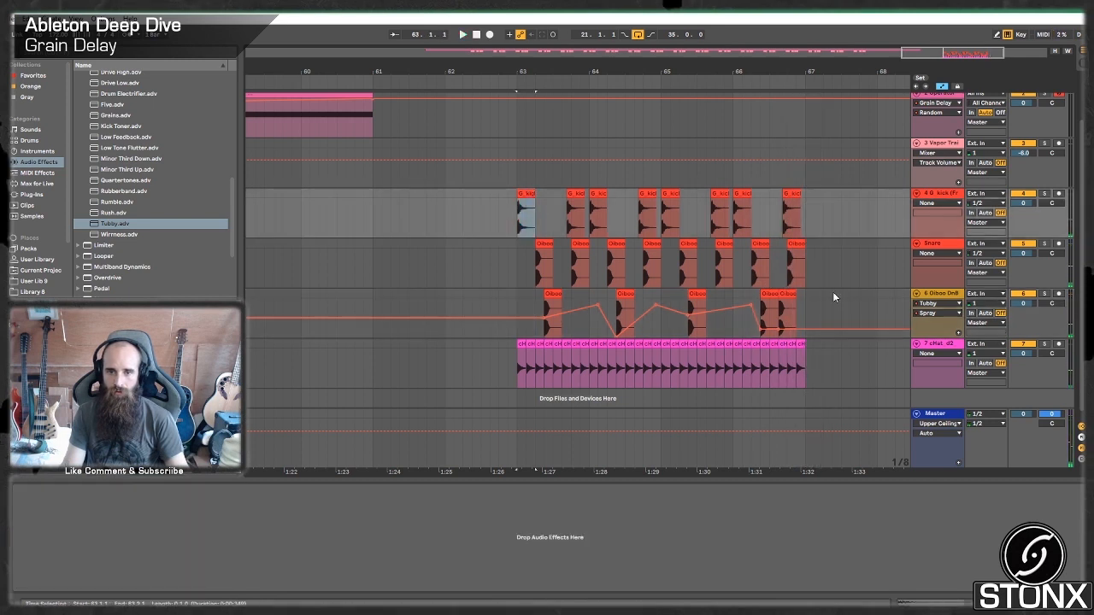
shift+click(806, 293)
key(ctrl+l)
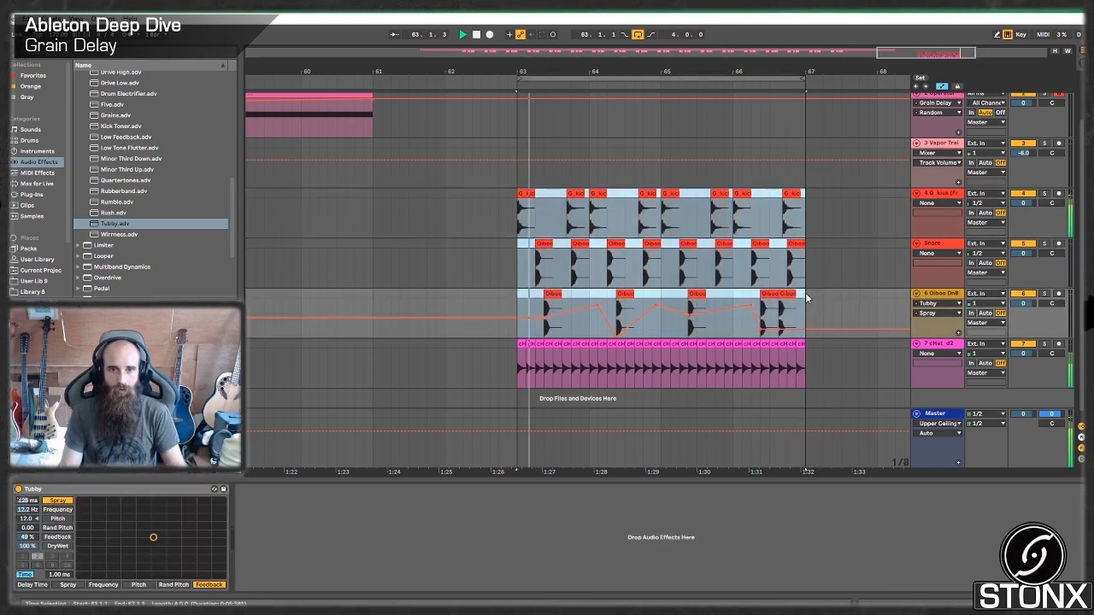
Step: Lower the volume of track 6, trying -6 dB and settling on -3 dB while the loop plays
click(1024, 306)
text(-6)
key(Return)
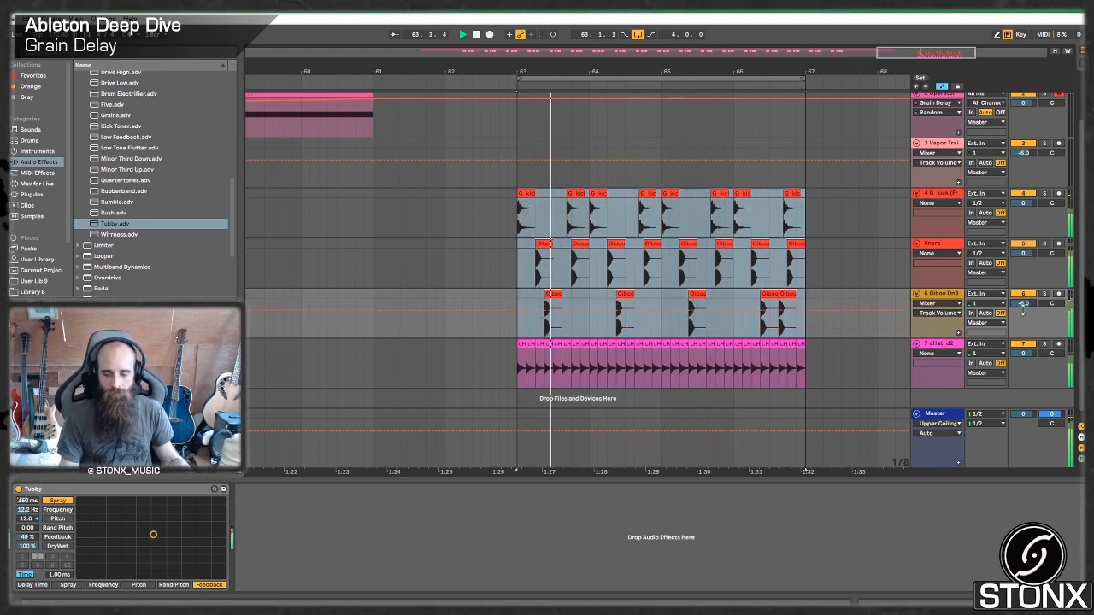
click(931, 295)
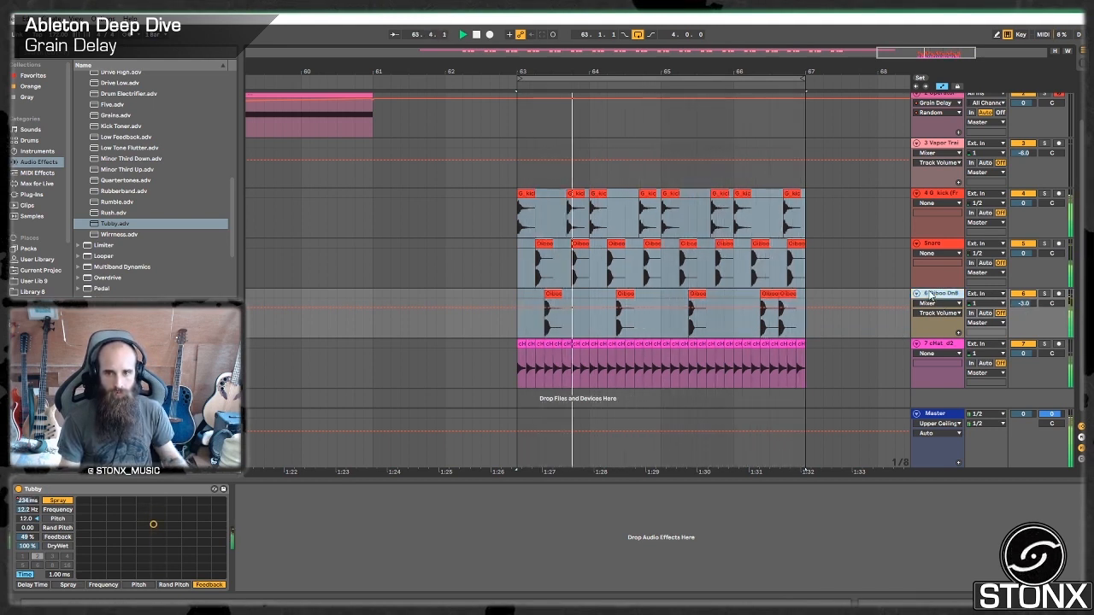
Step: Insert a new audio track directly below the track 6 snare
click(554, 294)
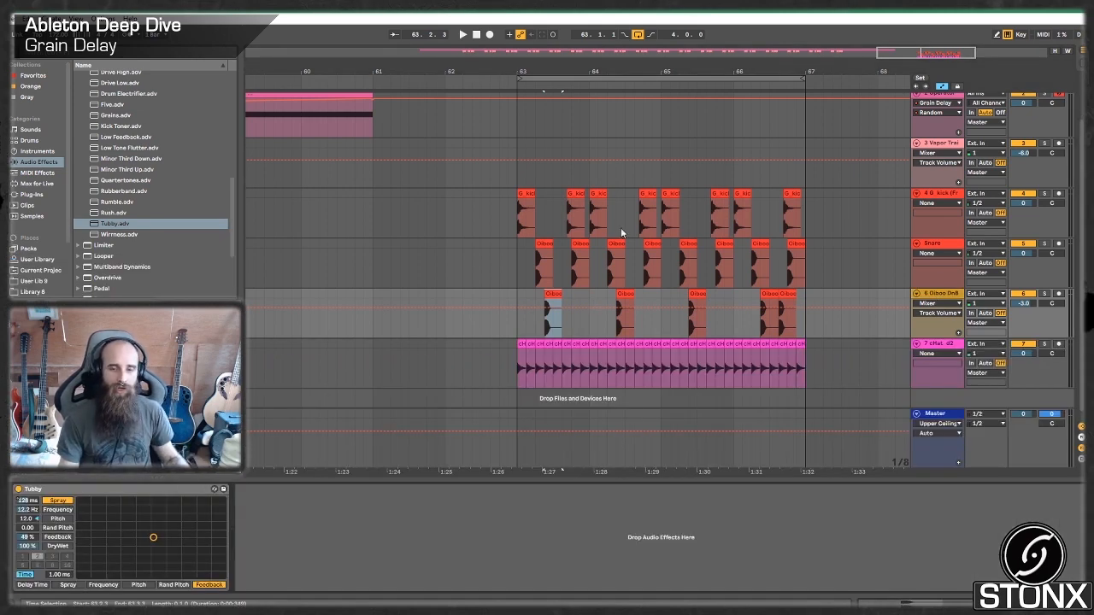
drag(947, 53, 974, 39)
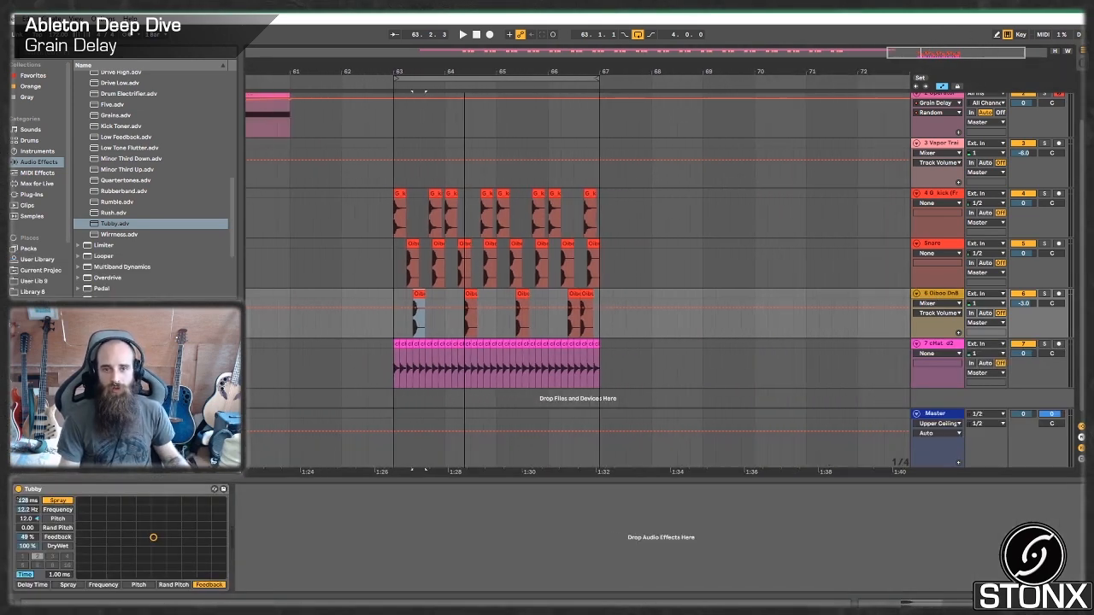
click(931, 194)
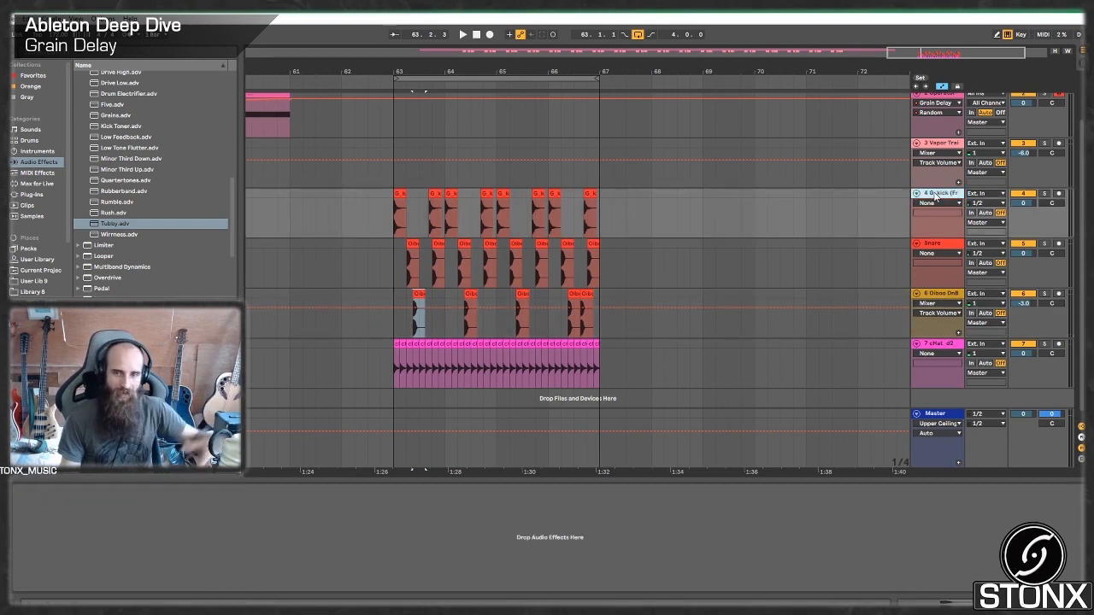
click(943, 298)
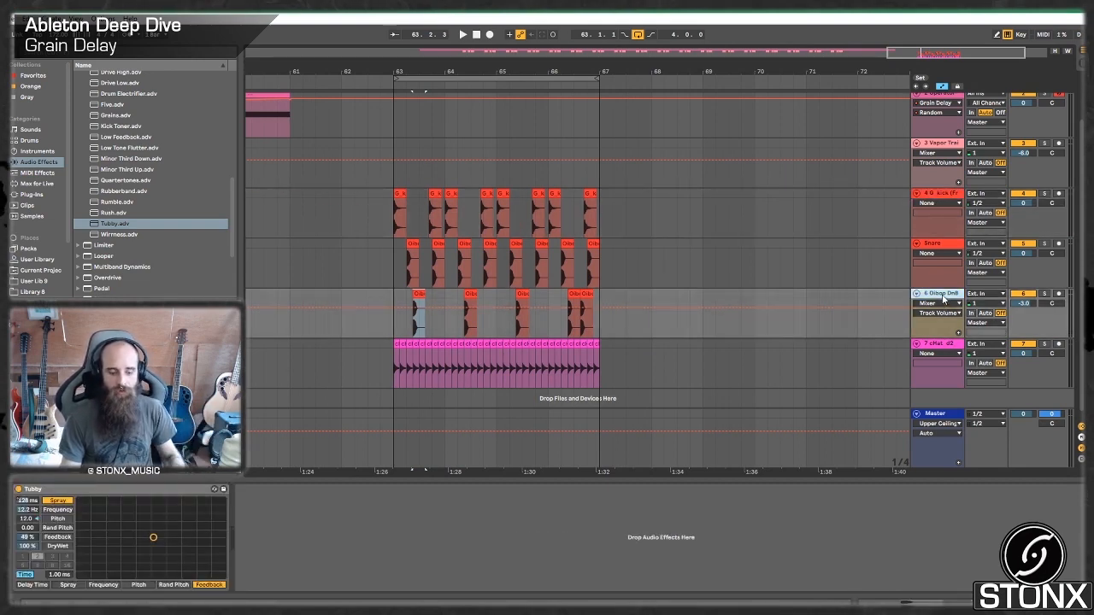
key(ctrl+t)
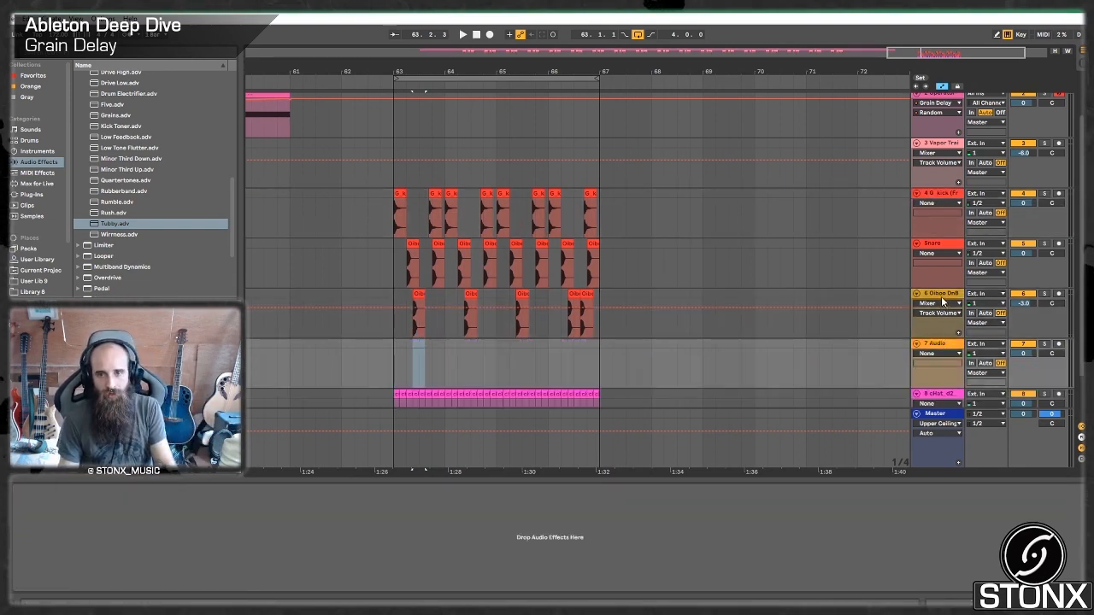
Step: Freeze track 6 and copy its frozen snare clips at the same bars onto the new audio track
right_click(944, 299)
click(975, 370)
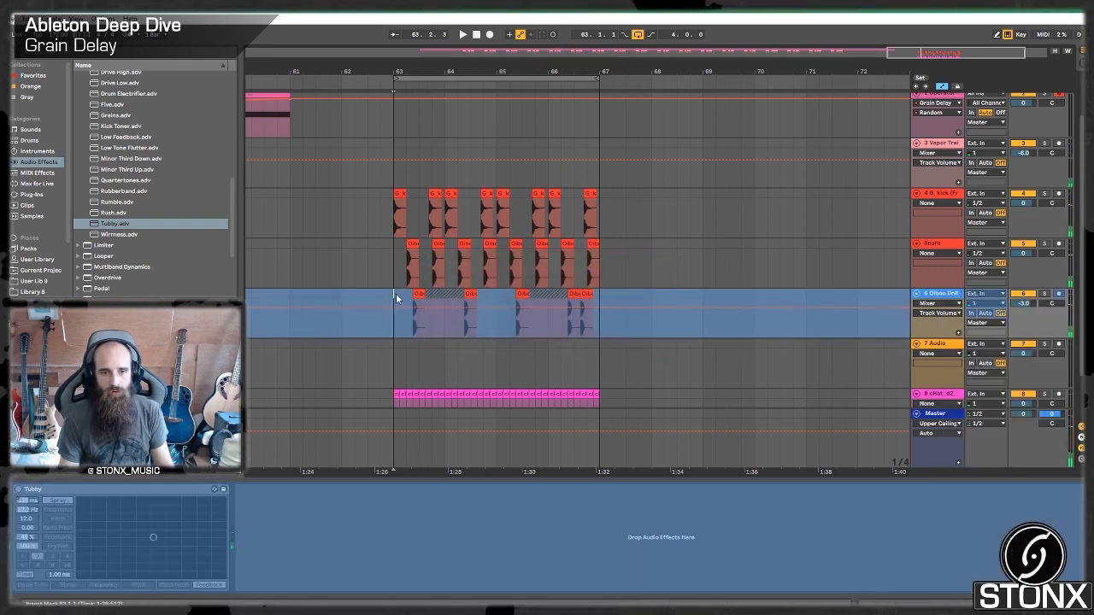
drag(411, 292, 594, 293)
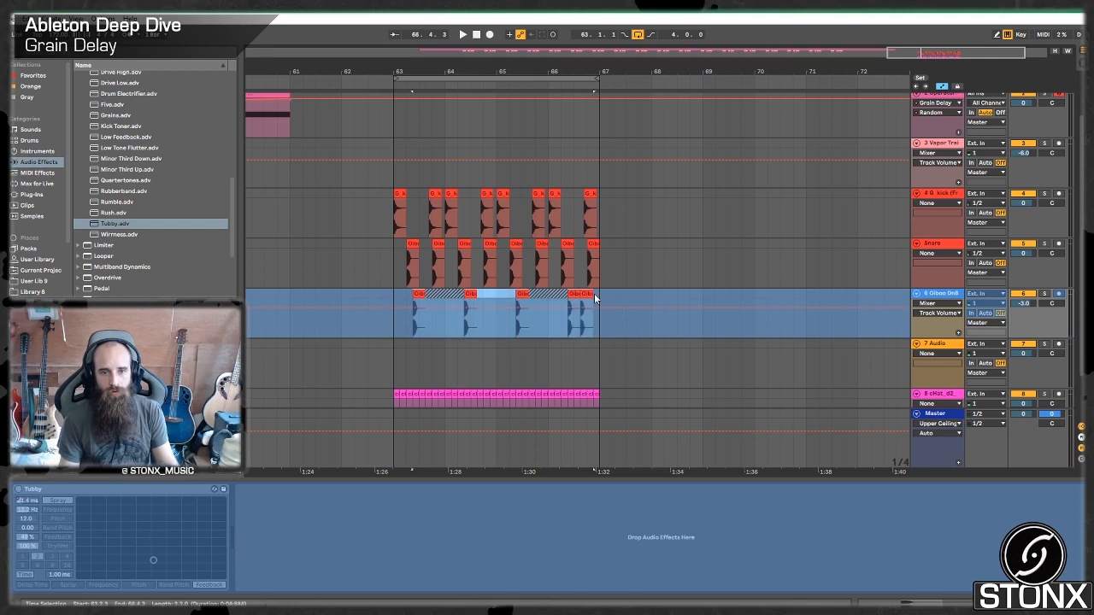
drag(442, 306, 419, 354)
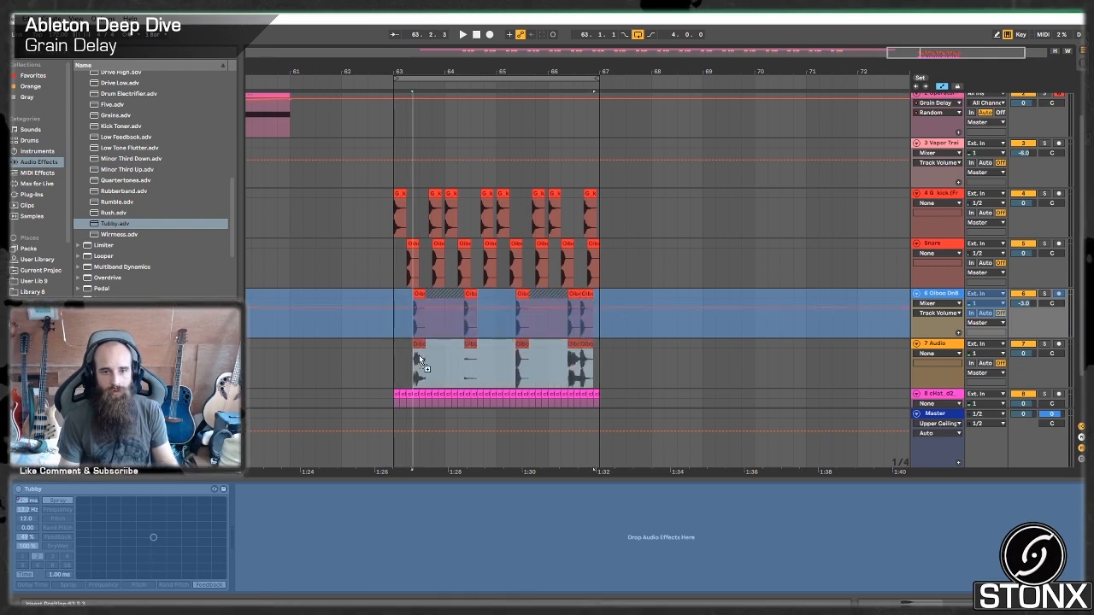
Step: Unfreeze track 6 and deactivate it so that only the copied audio on track 7 plays
click(939, 294)
right_click(938, 294)
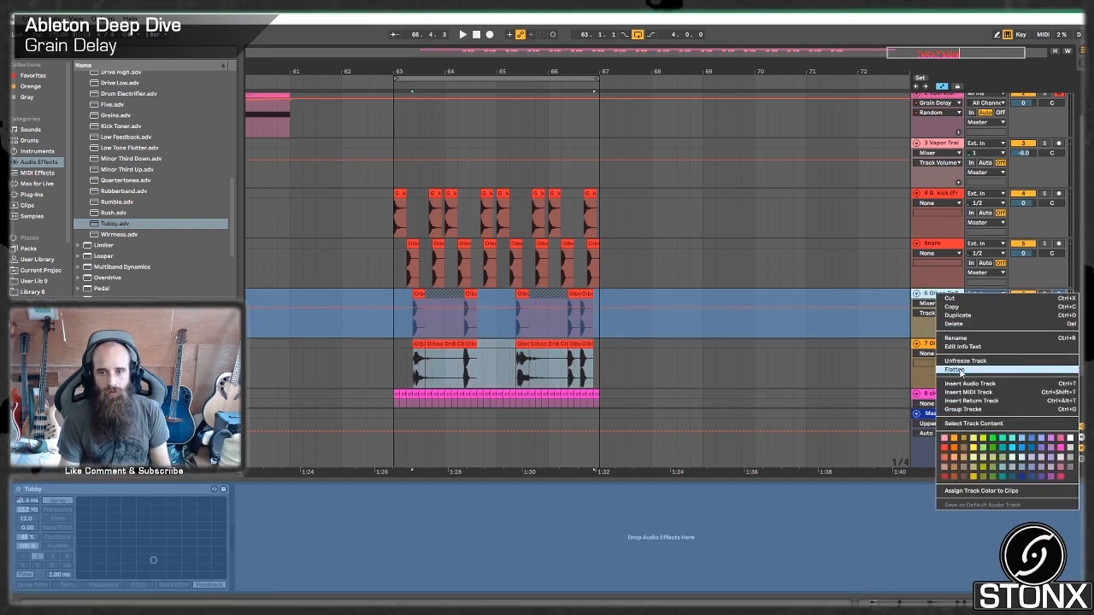
click(966, 361)
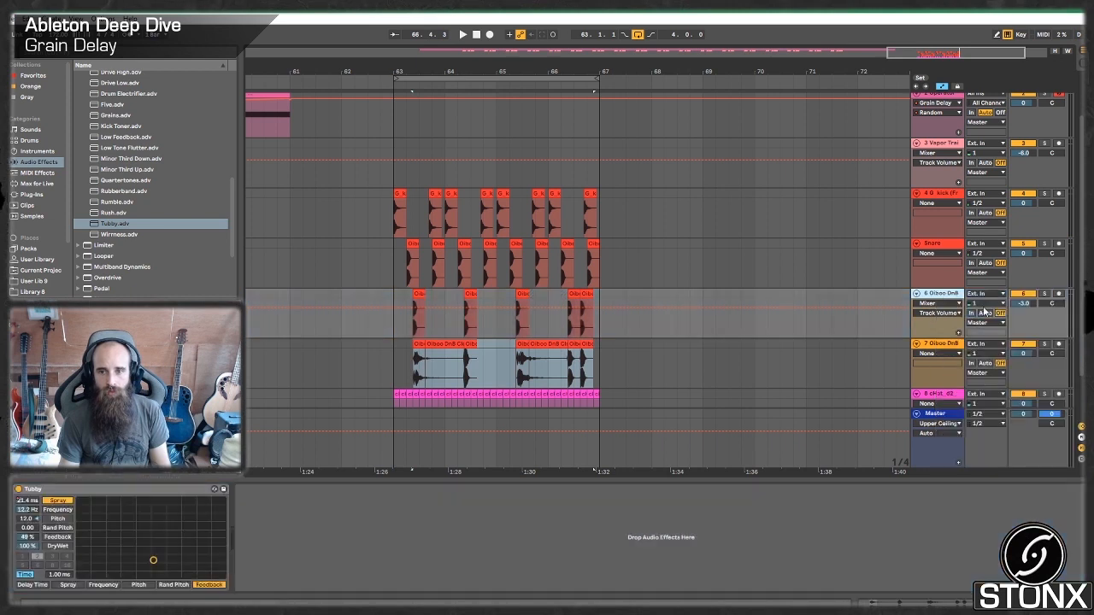
click(939, 351)
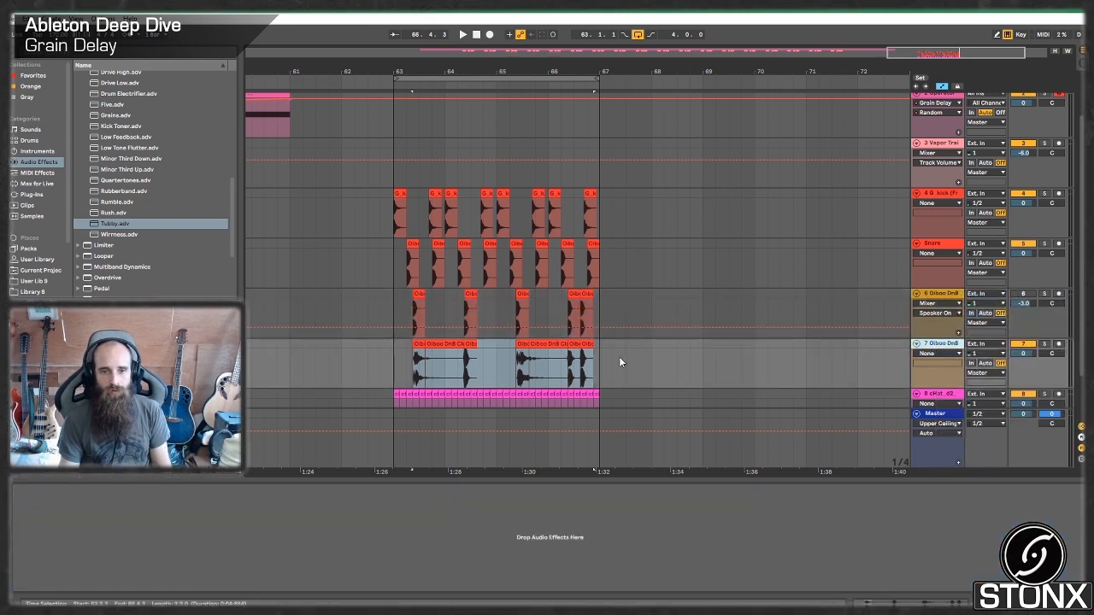
Step: Extend the first bounced snare clip on track 7 to about bar 67 and fold track 6
click(535, 344)
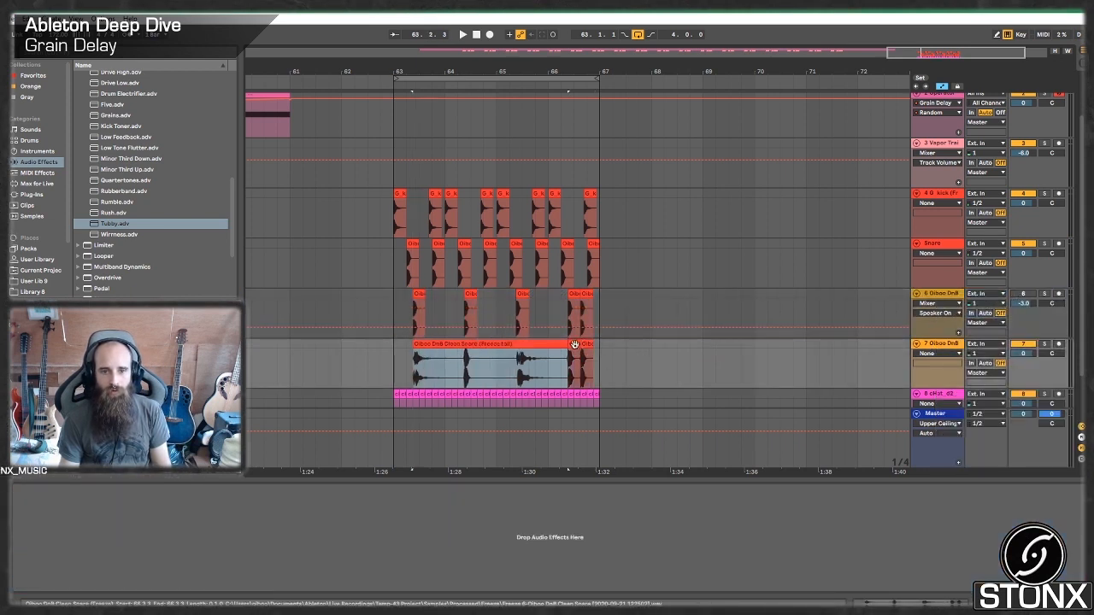
drag(567, 363, 600, 362)
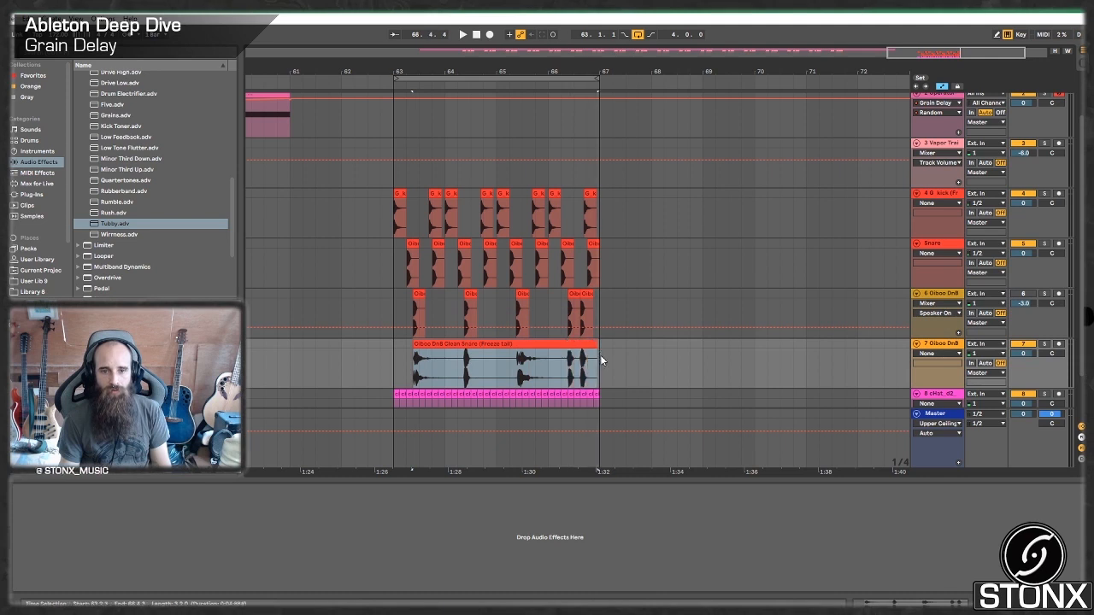
click(917, 294)
Step: Play the loop from just before the first bounced snare hit and inspect its waveform up close
click(411, 322)
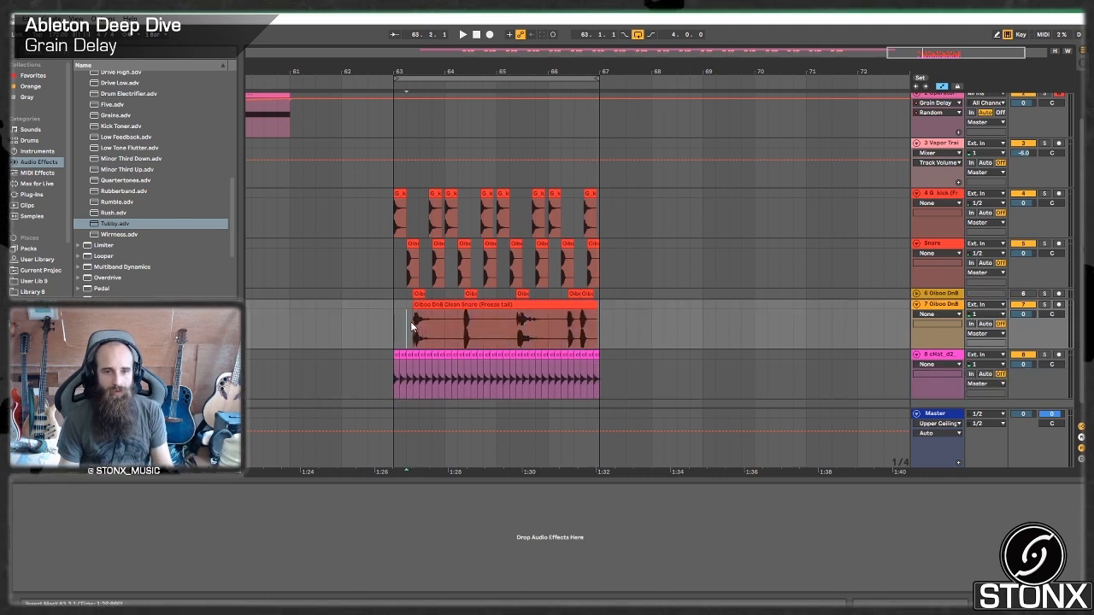
key(space)
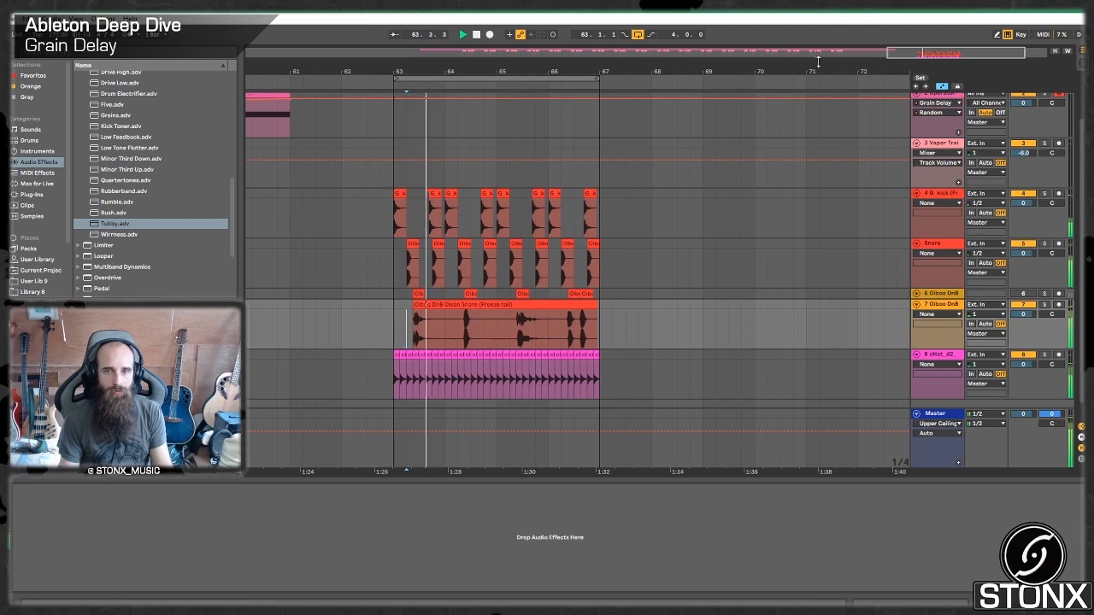
scroll(440, 315, up, 8)
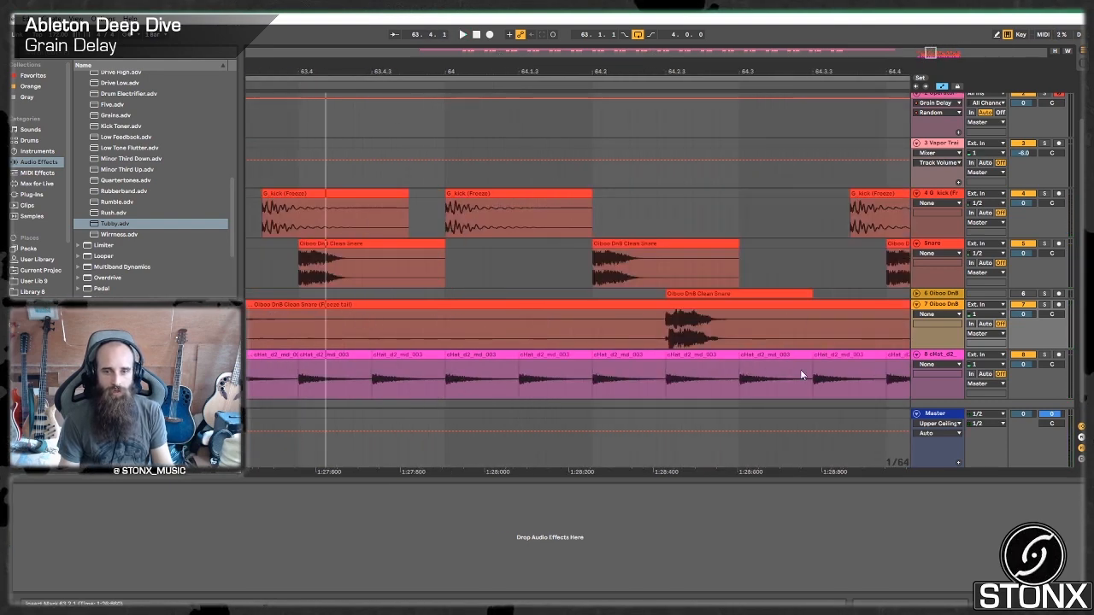
drag(929, 54, 924, 55)
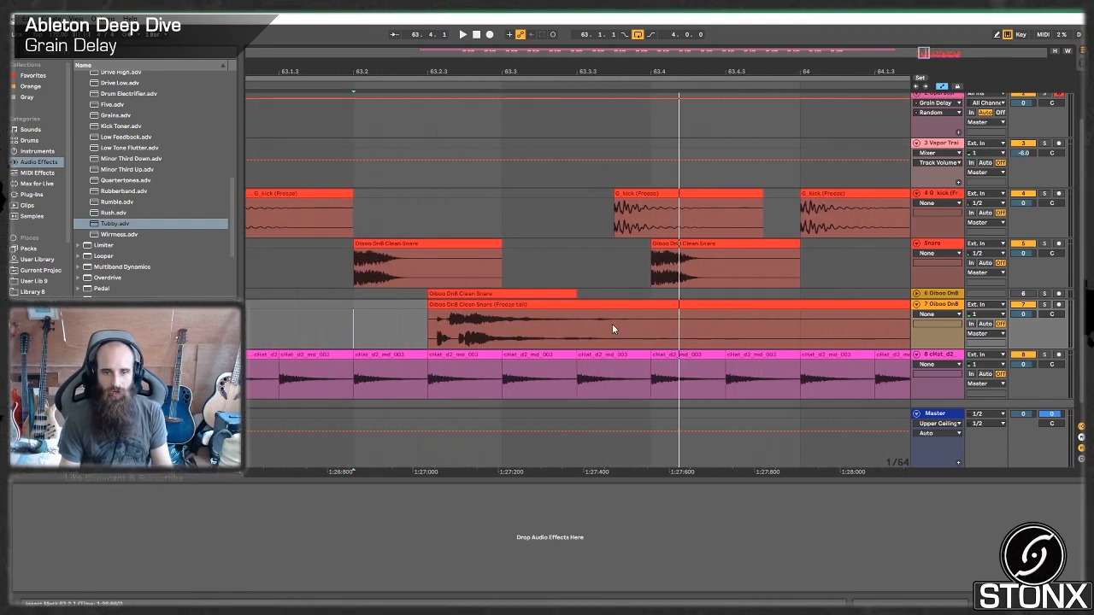
click(418, 321)
key(space)
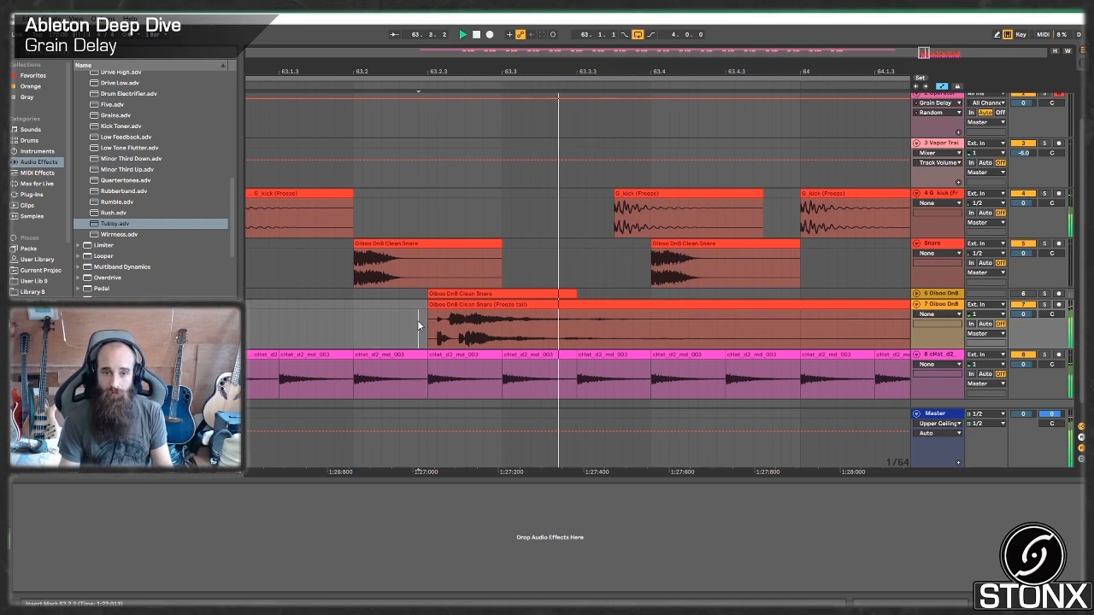
key(space)
key(space)
key(space)
Step: Open the bounced snare clip on track 7 in the clip view and split it at bar 64
double_click(557, 305)
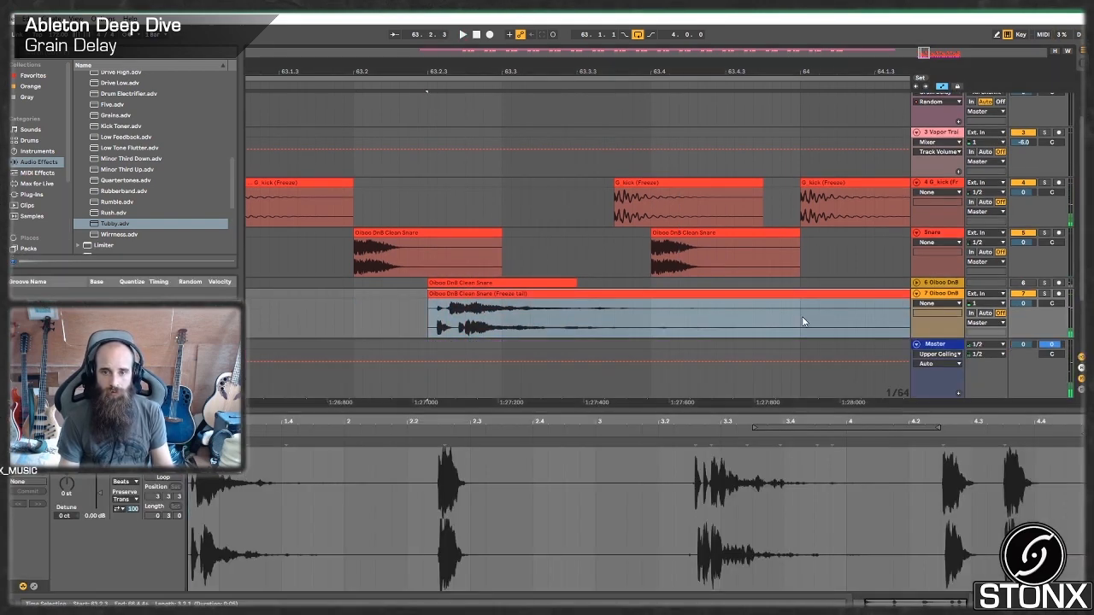
click(798, 311)
key(ctrl+e)
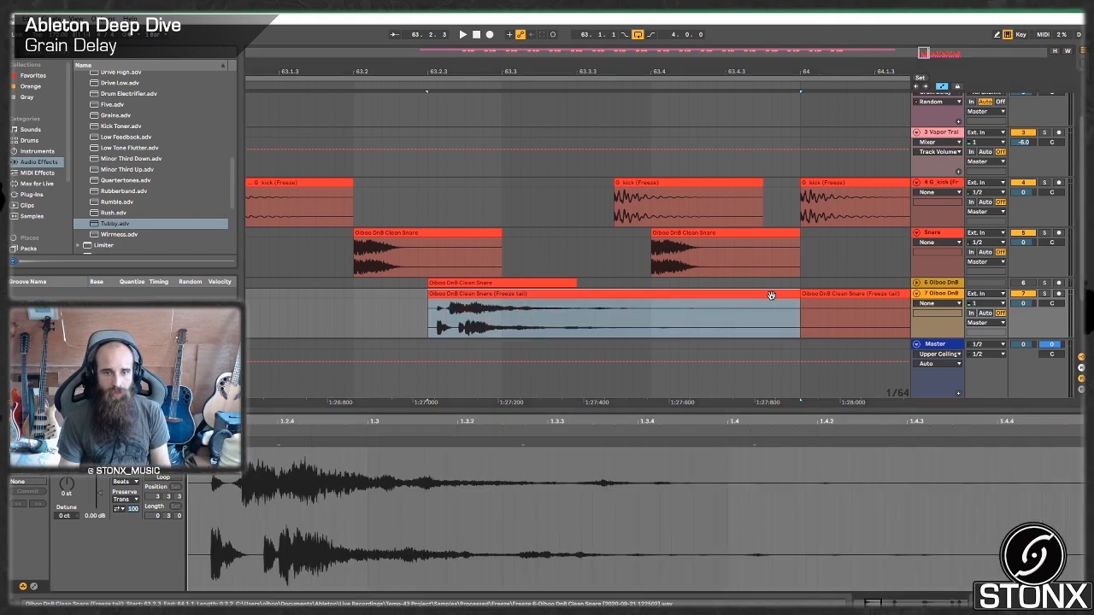
Step: Set the first snare section's warp mode to Texture and stretch its audio so it plays much slower
click(124, 482)
click(124, 507)
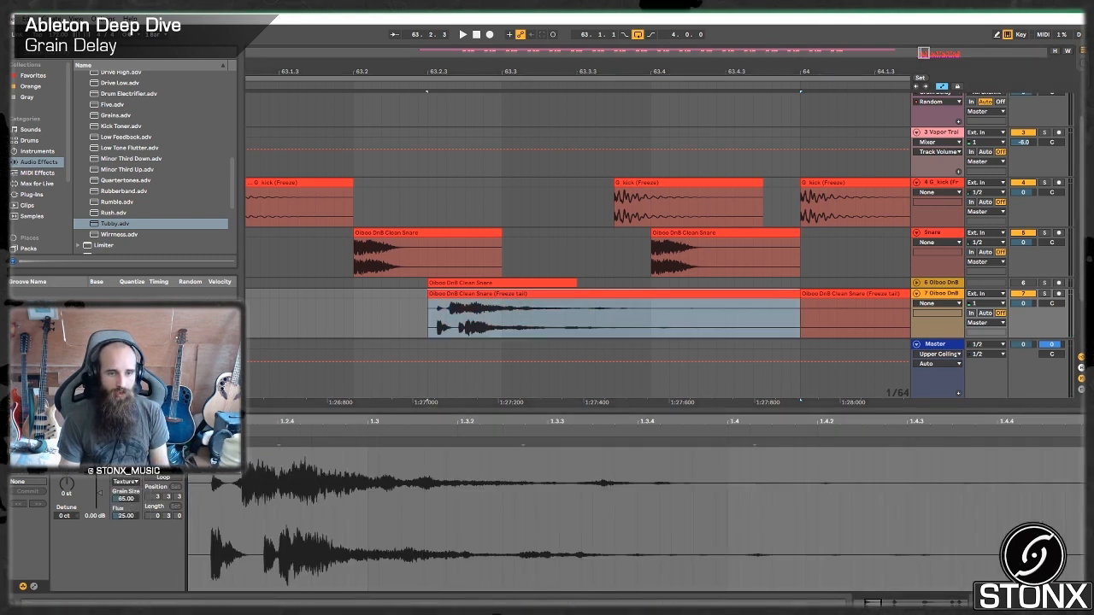
click(136, 474)
click(136, 475)
click(135, 474)
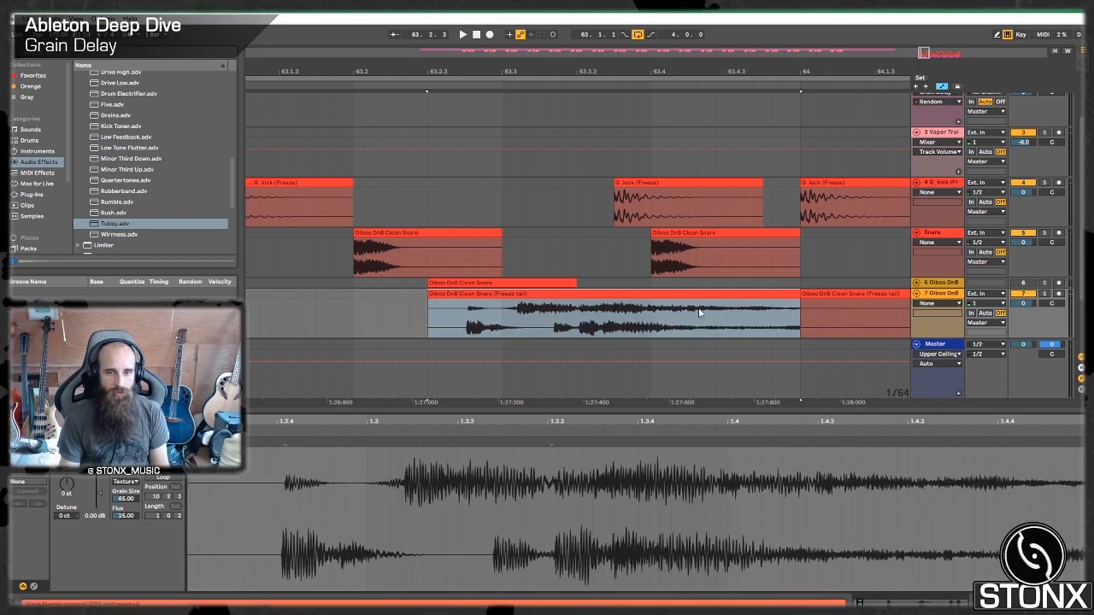
Step: Move the stretched snare clip earlier to start just after bar 63 and extend its end to bar 64
drag(645, 293, 449, 317)
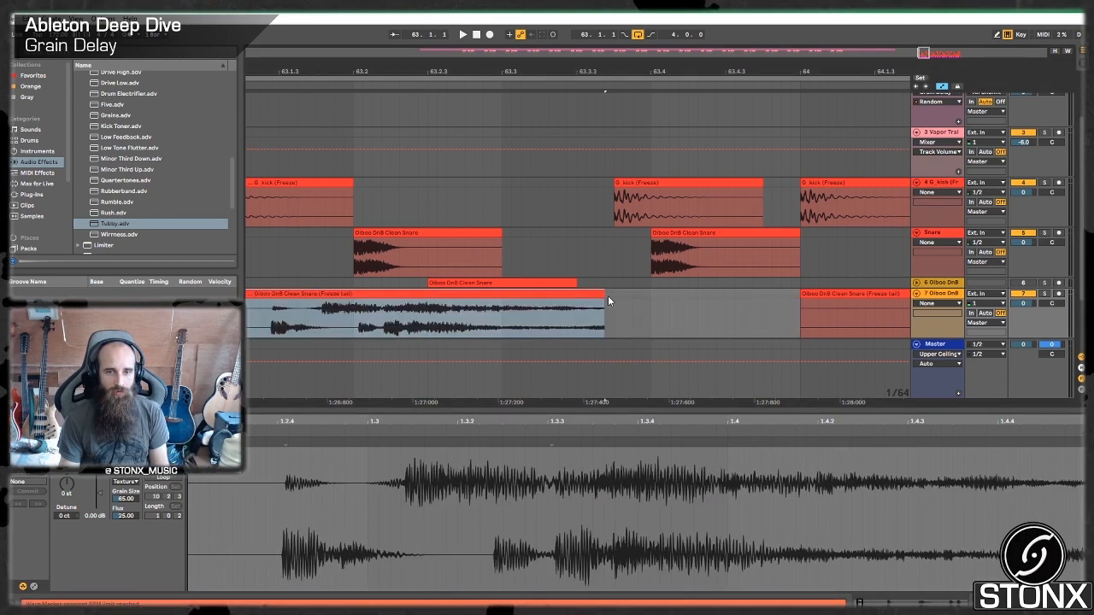
drag(606, 295, 801, 298)
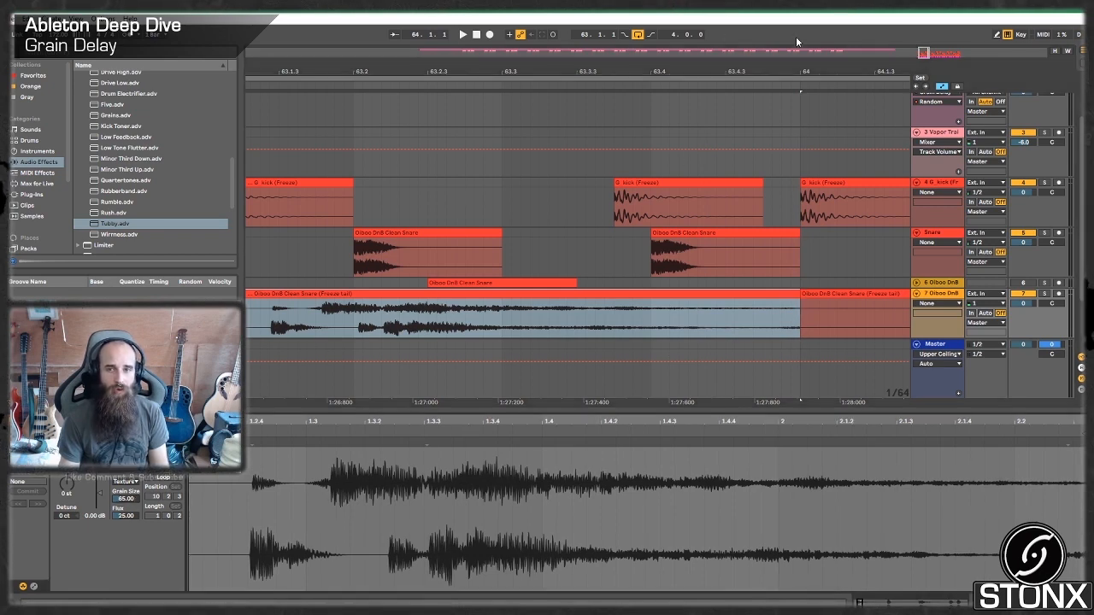
drag(925, 52, 915, 13)
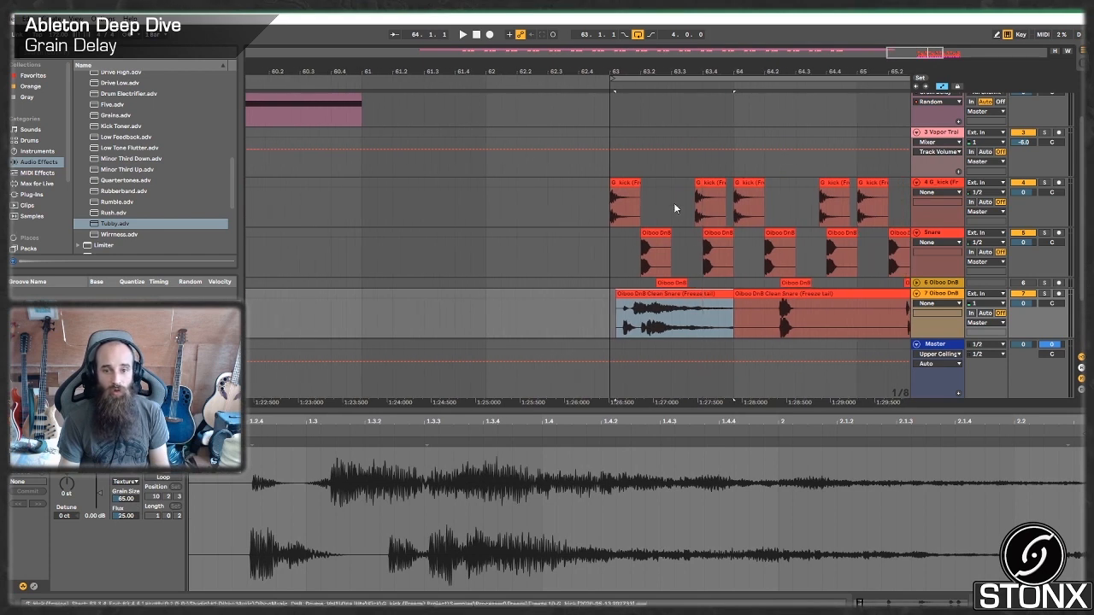
Step: Solo track 7 and play the stretched snare from bar 63
click(625, 315)
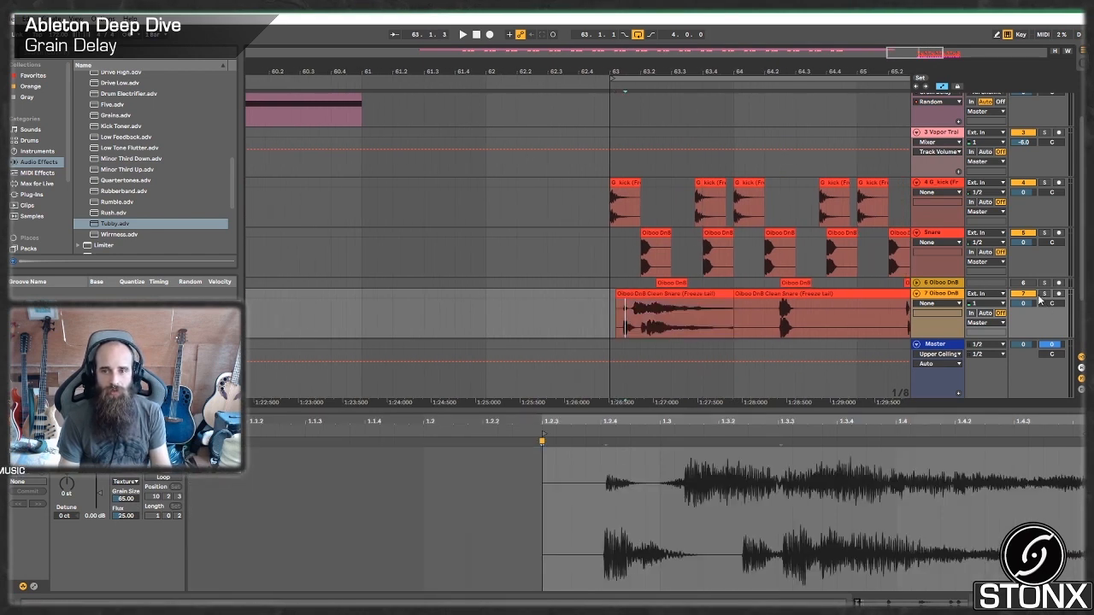
click(1044, 293)
click(614, 327)
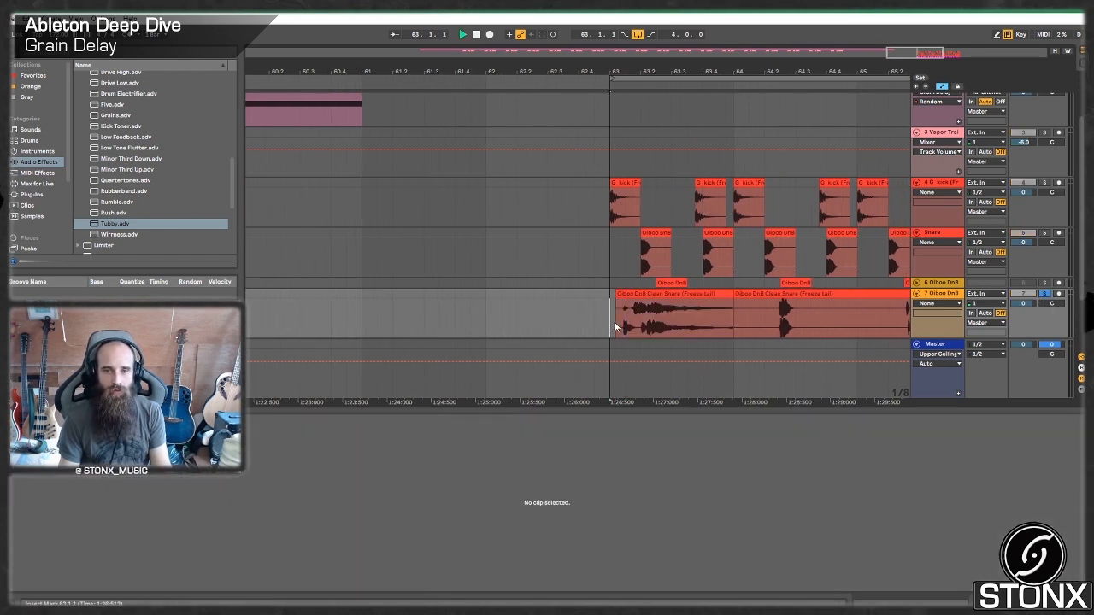
key(space)
key(space)
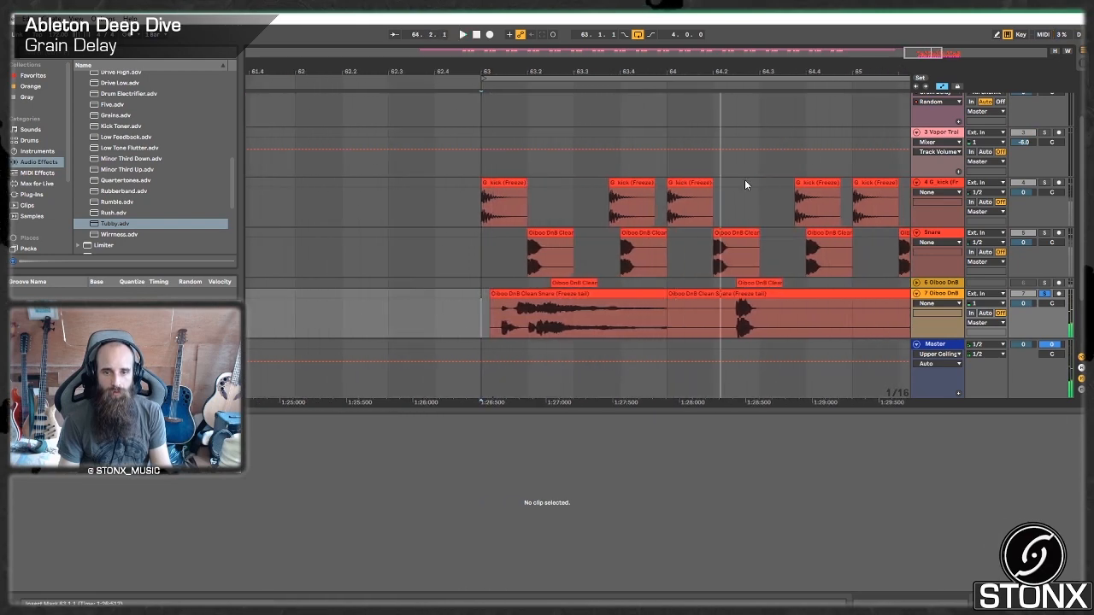
Step: Extend the stretched snare clip's end to just past 64.2, stop playback and show the clip's envelopes
drag(662, 295, 723, 312)
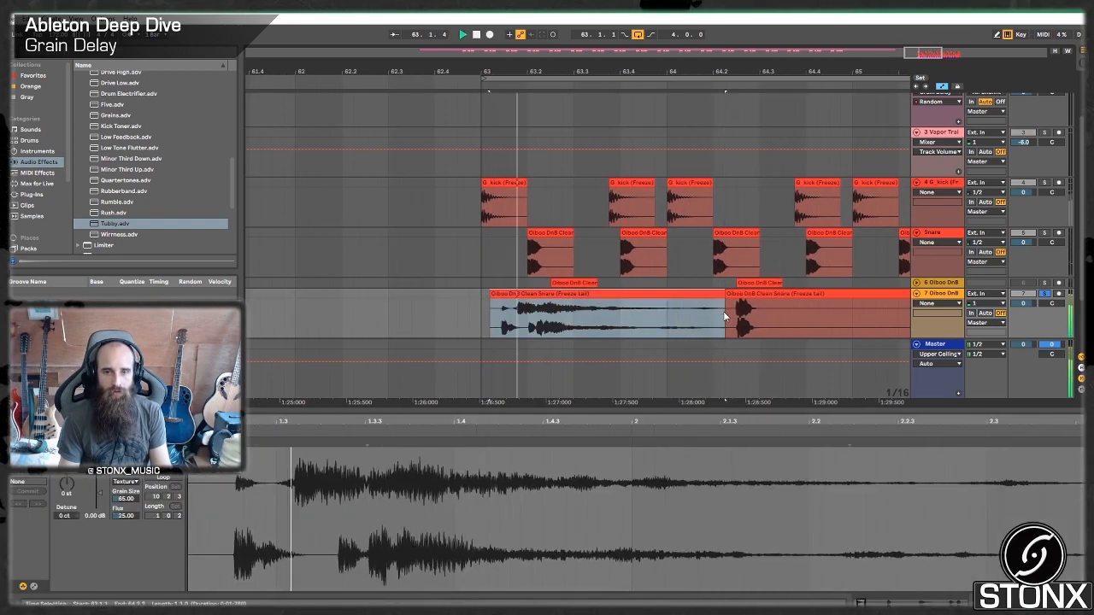
key(space)
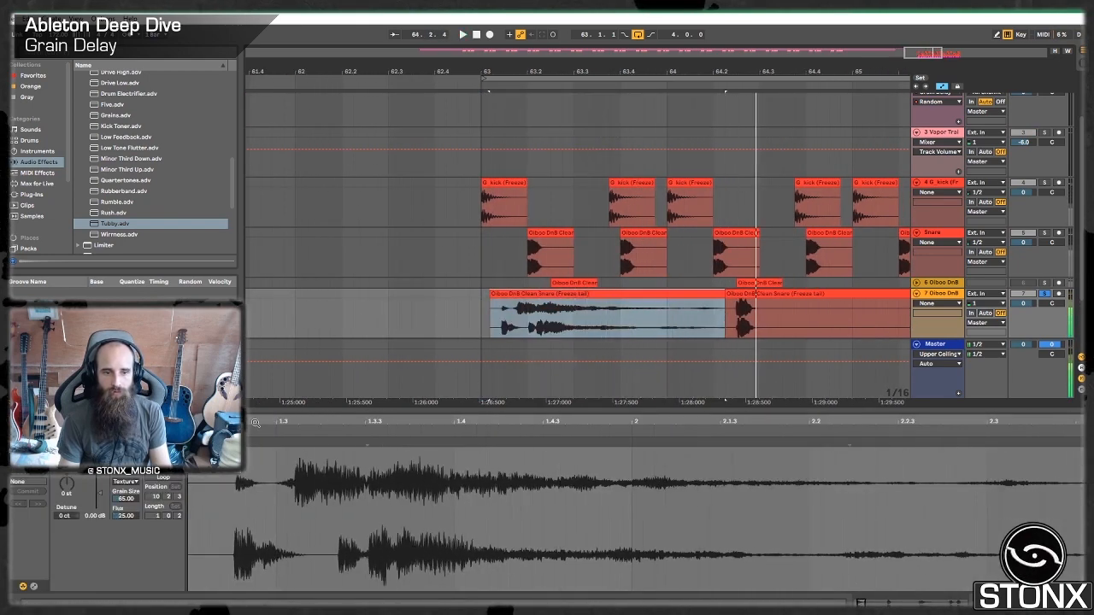
click(34, 586)
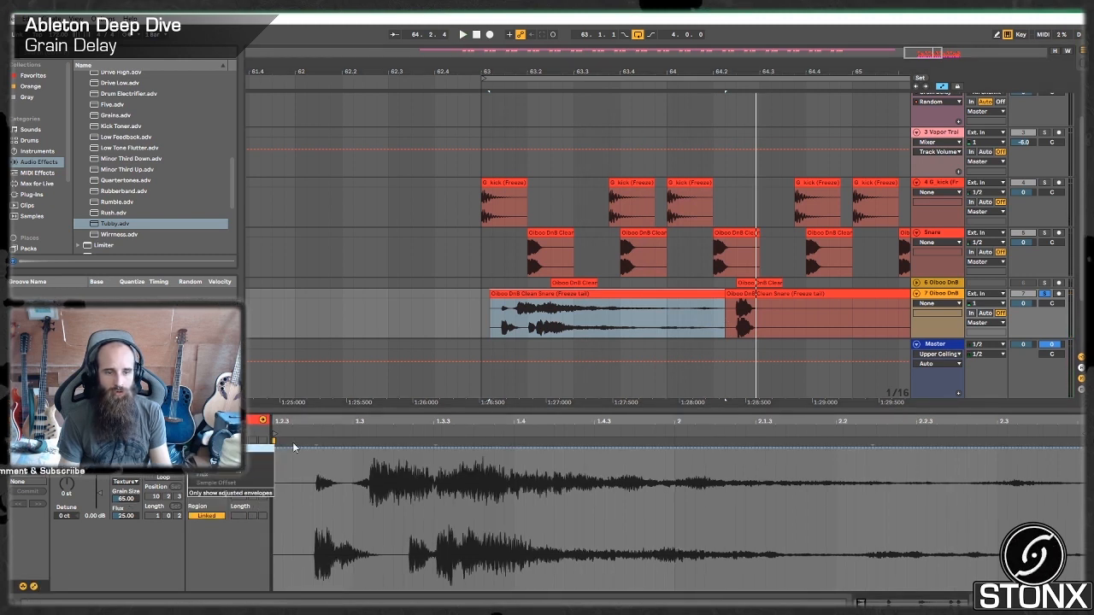
click(306, 447)
drag(377, 451, 1006, 448)
key(ctrl+z)
key(ctrl+z)
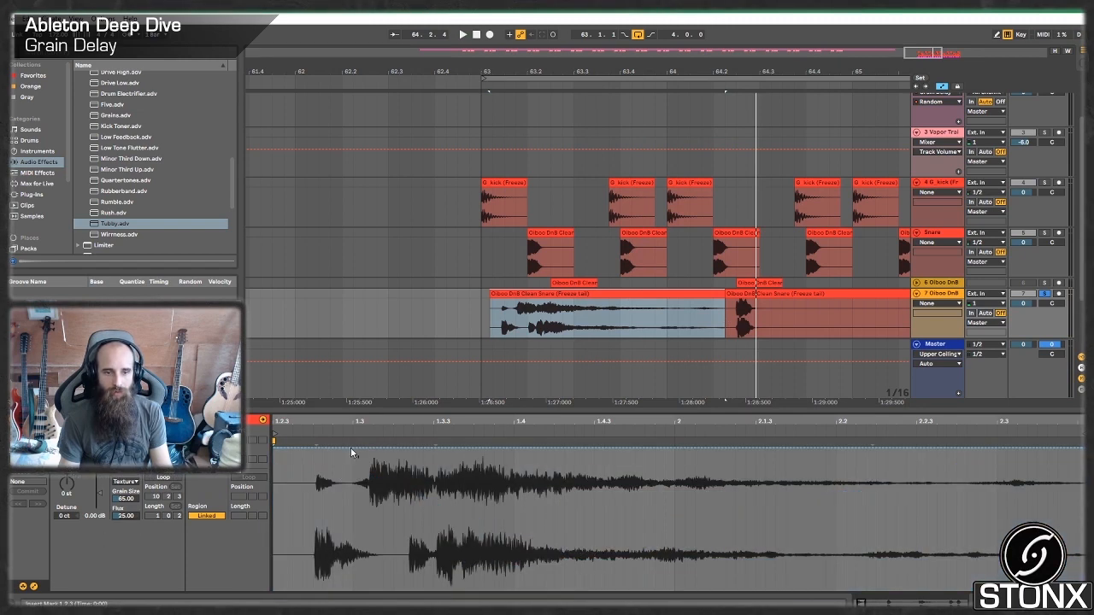
click(385, 452)
drag(390, 455, 391, 449)
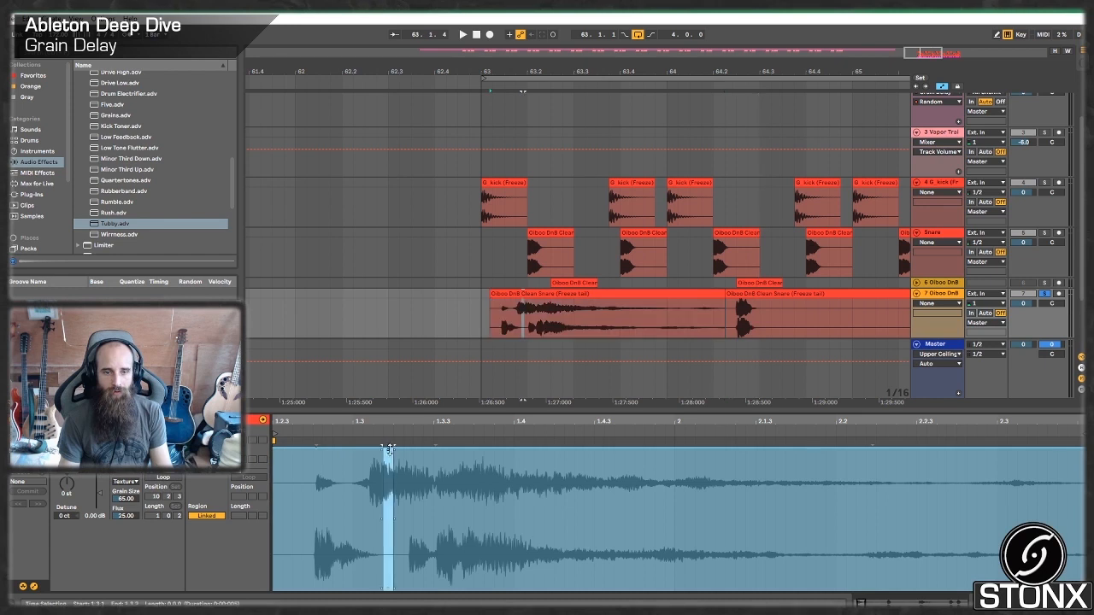
Step: Shape the stretched snare's clip envelope to curve from full at 1.4 to zero near 2.1.4 and return to 100 % near 2.3 during playback
click(523, 451)
drag(523, 452, 778, 588)
key(space)
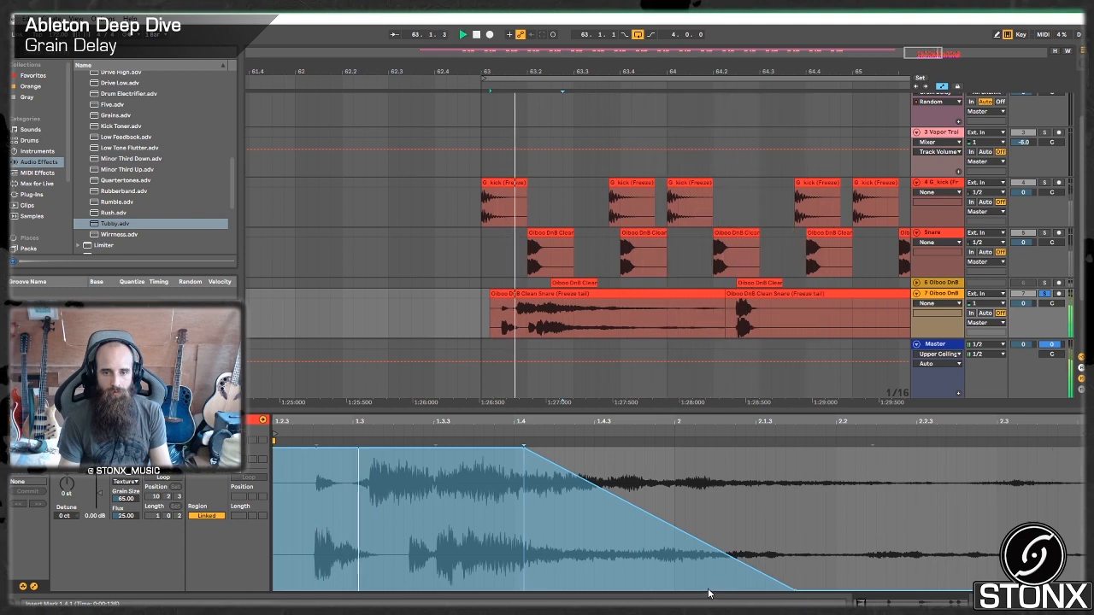
drag(658, 520, 696, 509)
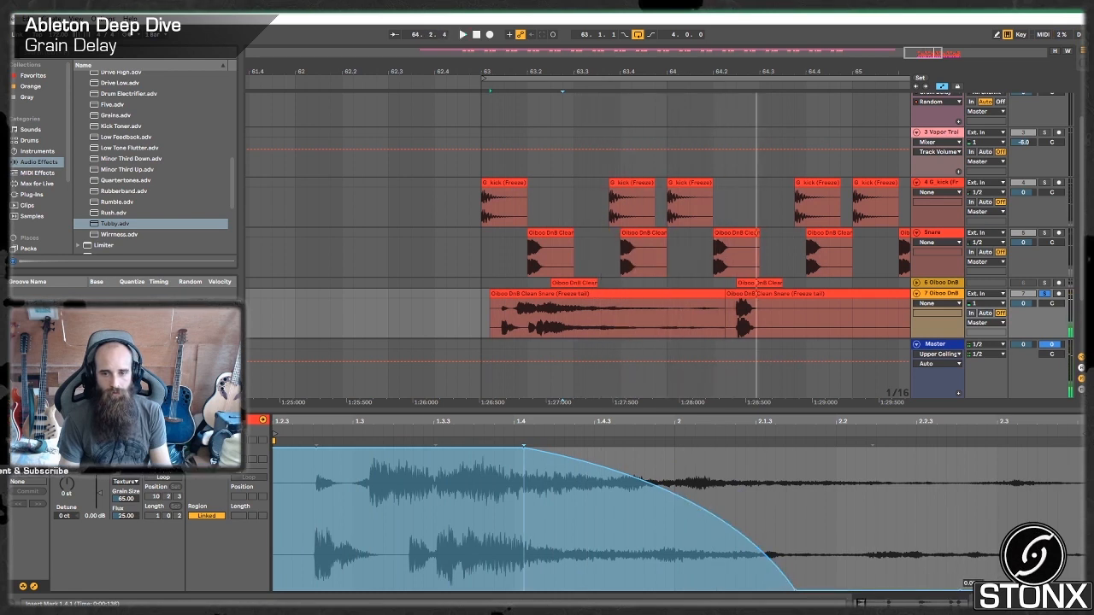
drag(972, 588, 993, 451)
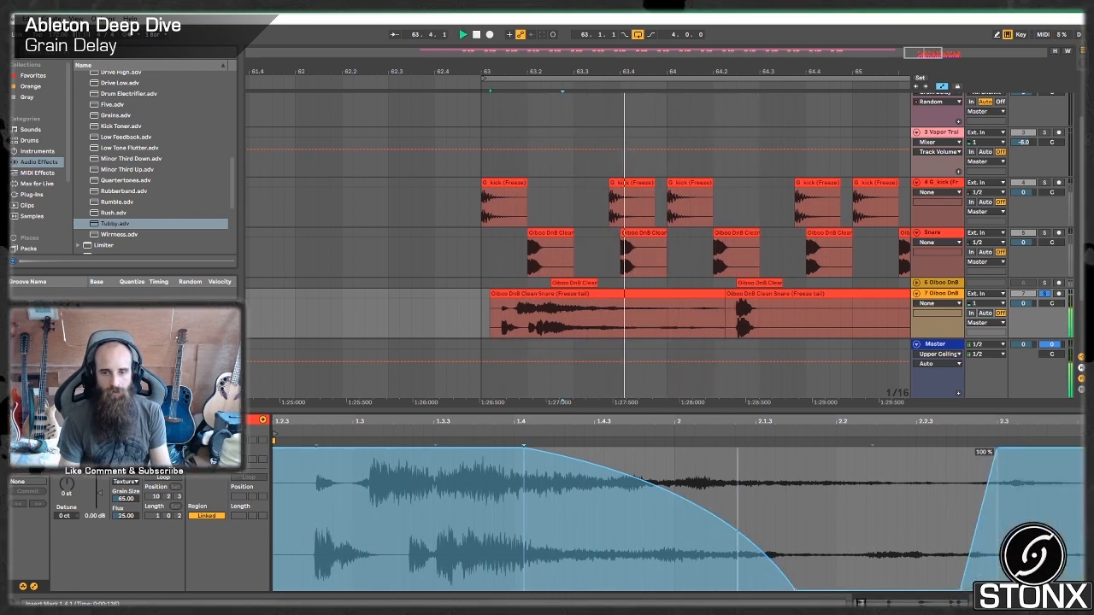
key(space)
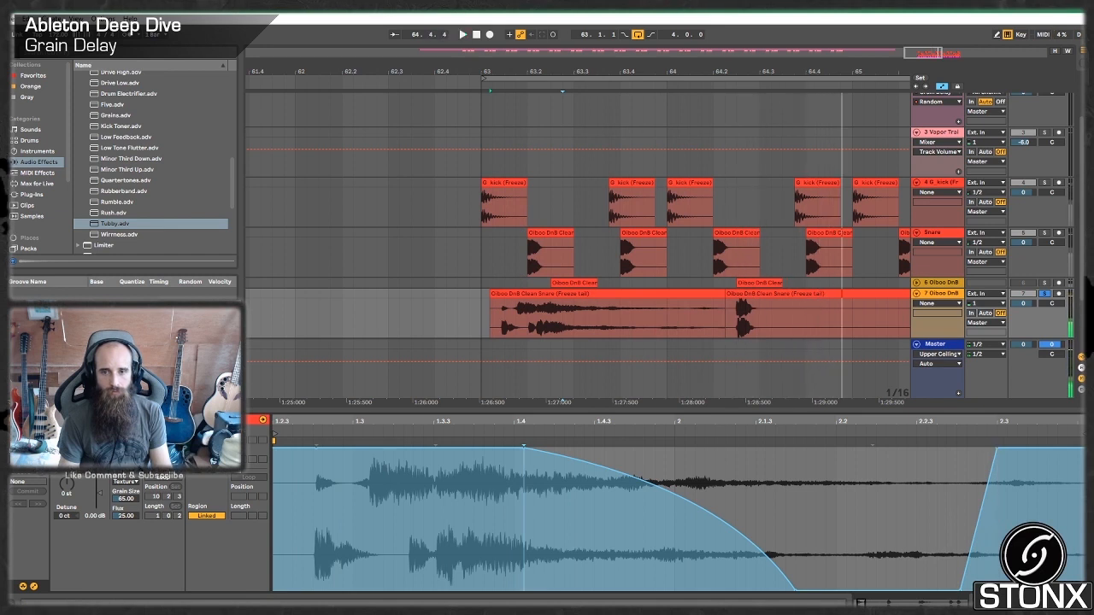
Step: Unsolo track 7 and play the full drum loop from bar 63
click(1041, 294)
click(480, 283)
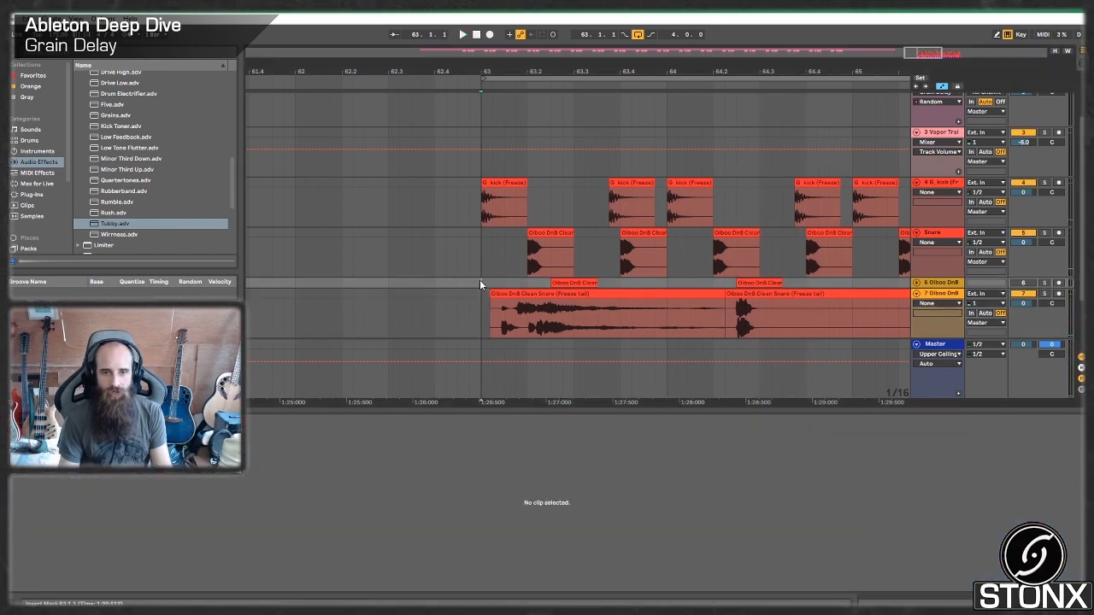
key(space)
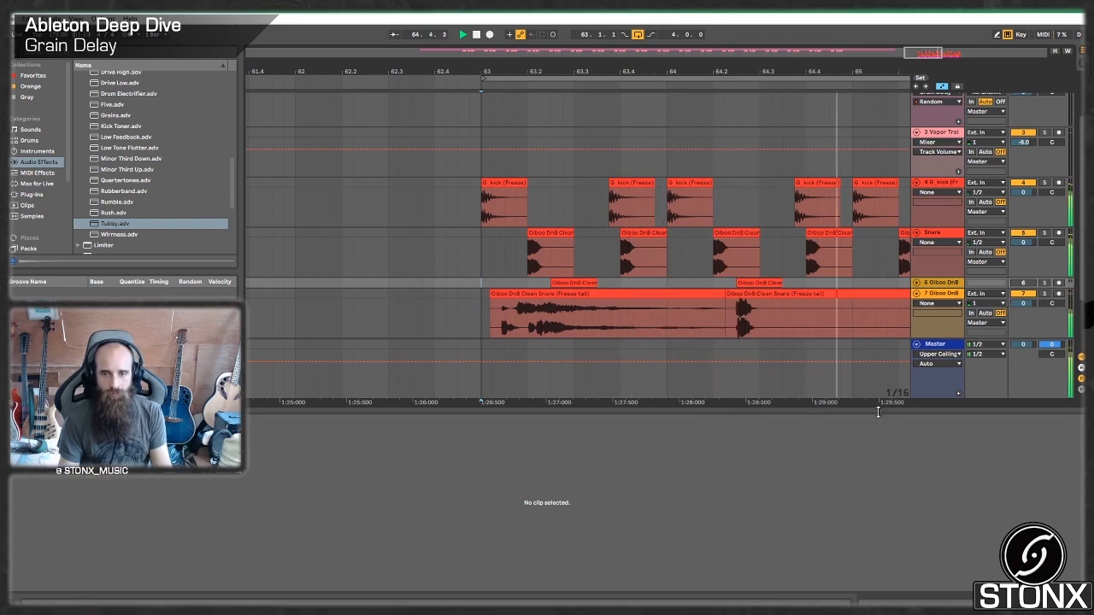
Step: Move the stretched snare clip to start just before bar 63 and extend its end back to just past 64.2
drag(548, 294, 538, 309)
drag(710, 292, 722, 301)
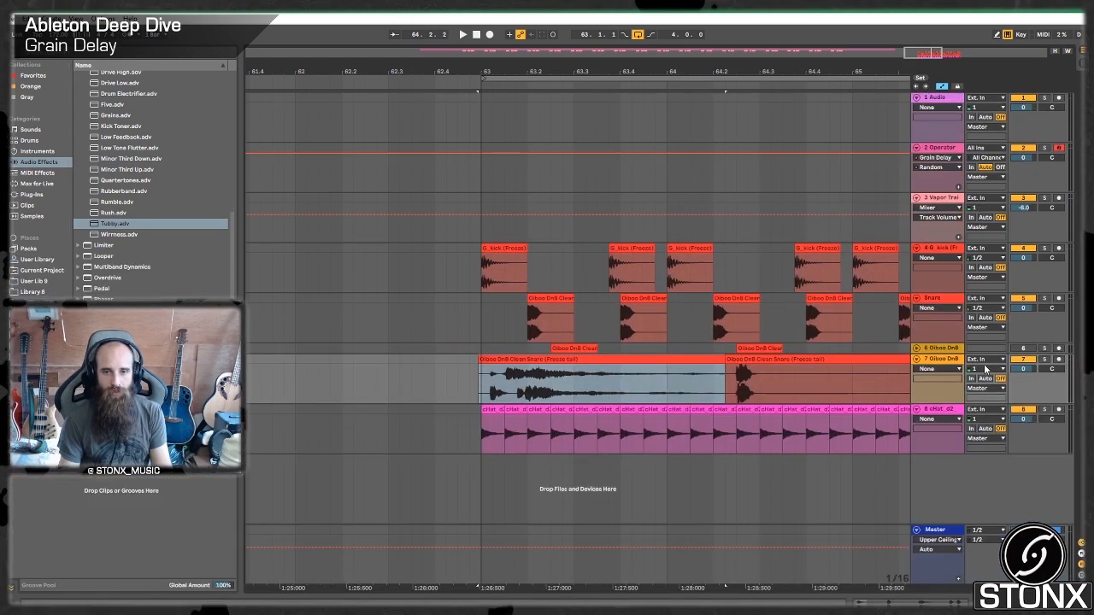
click(944, 369)
click(944, 369)
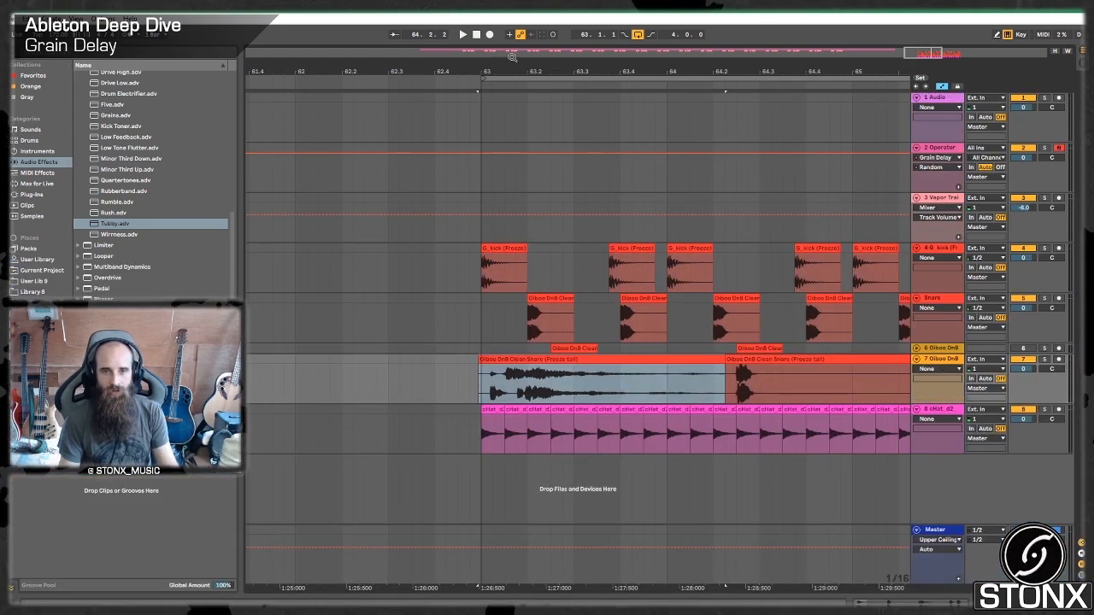
Step: Delete the remaining snare audio that follows the stretched clip on track 7
drag(945, 53, 945, 32)
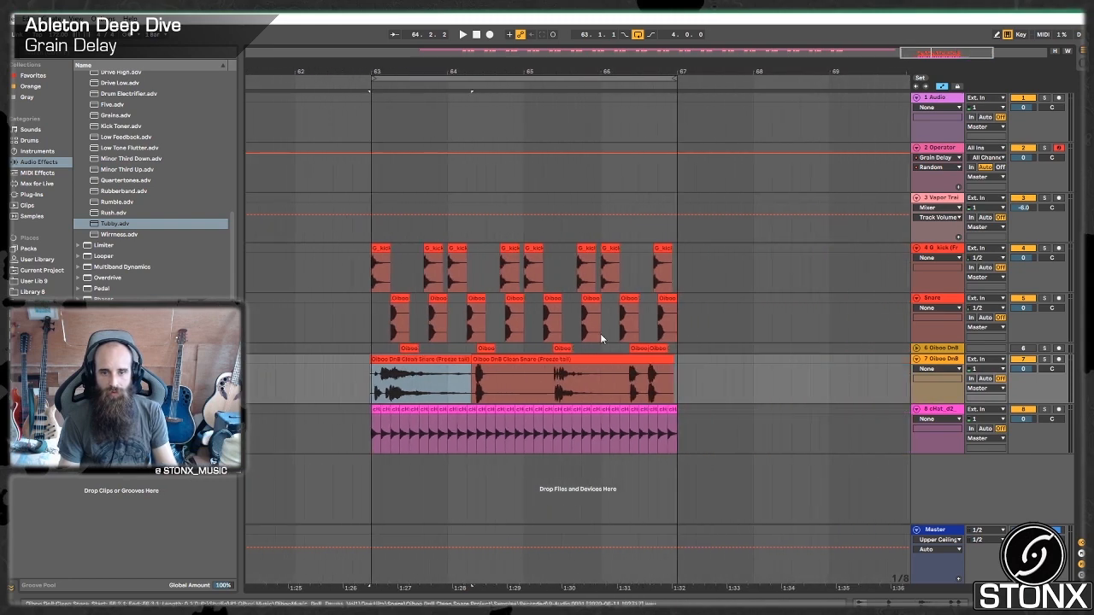
click(516, 359)
key(Delete)
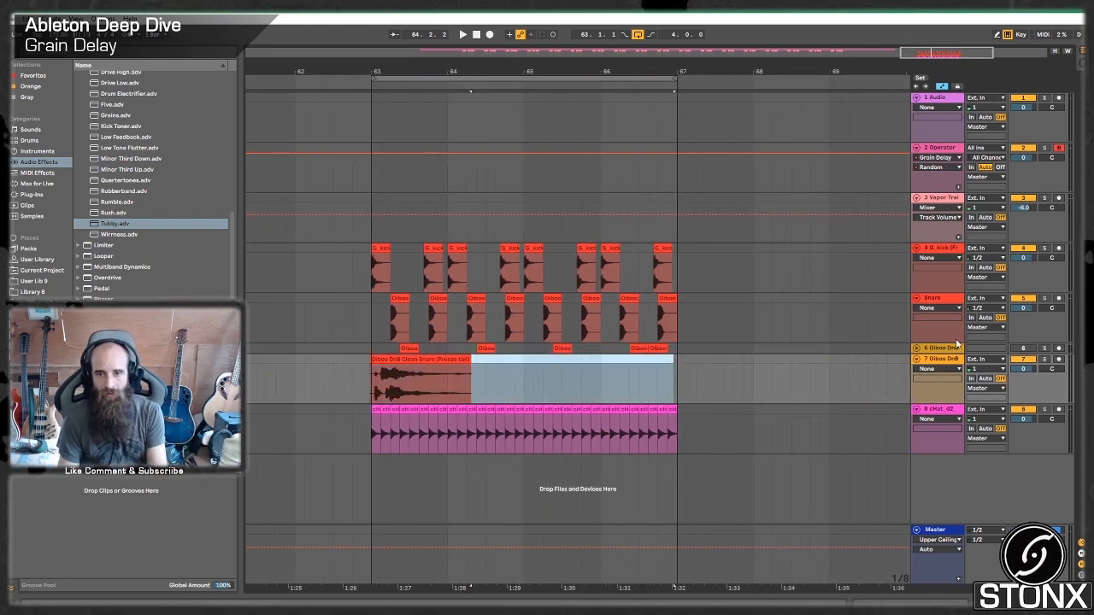
Step: Activate track 6 and set track 7's volume to -12 dB
click(1024, 347)
click(1023, 368)
text(-12.)
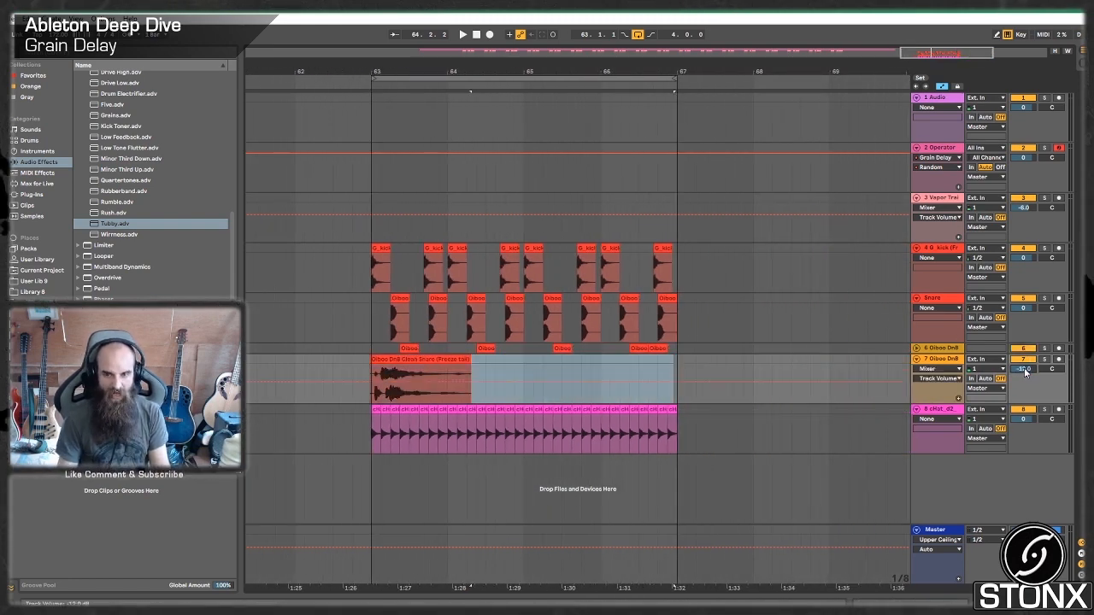
Step: Extend the stretched snare clip to fill bar 63 up to bar 67 and consolidate it with slightly raised gain
double_click(951, 361)
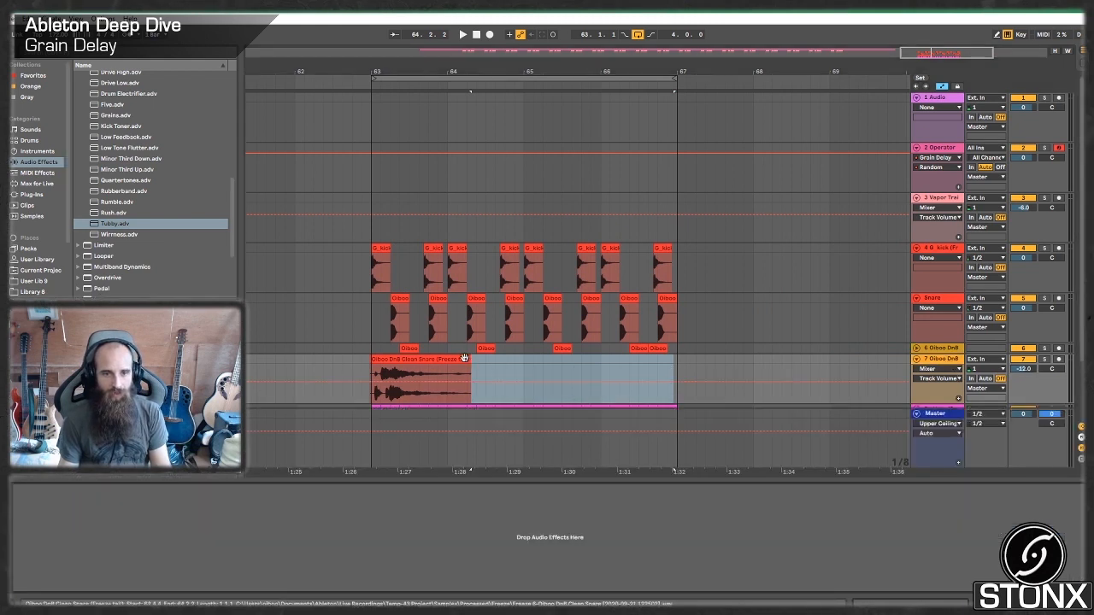
drag(465, 360, 681, 366)
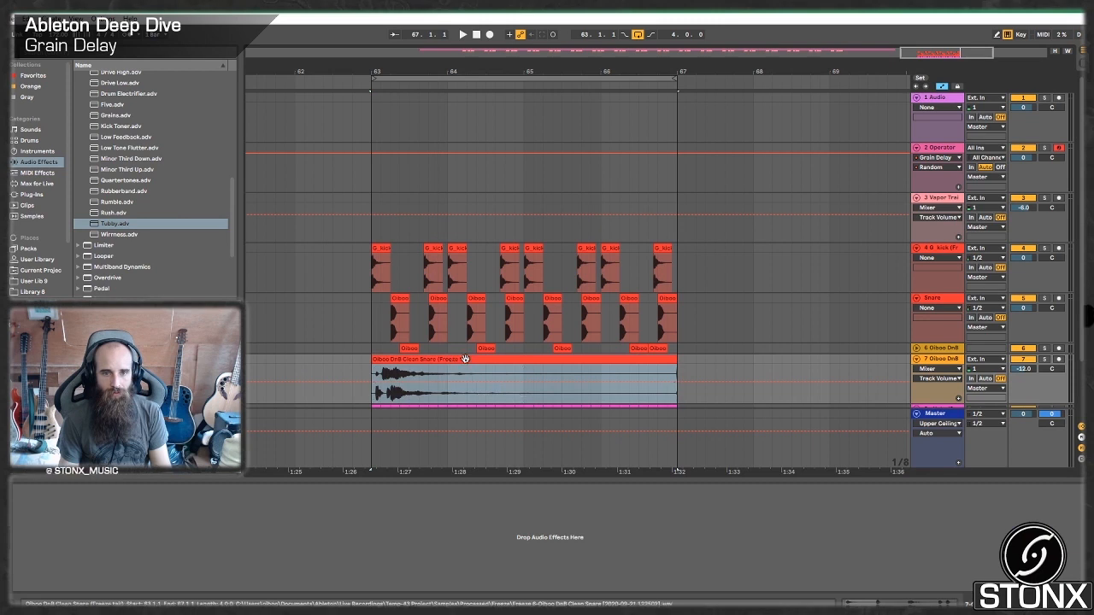
key(shift+Tab)
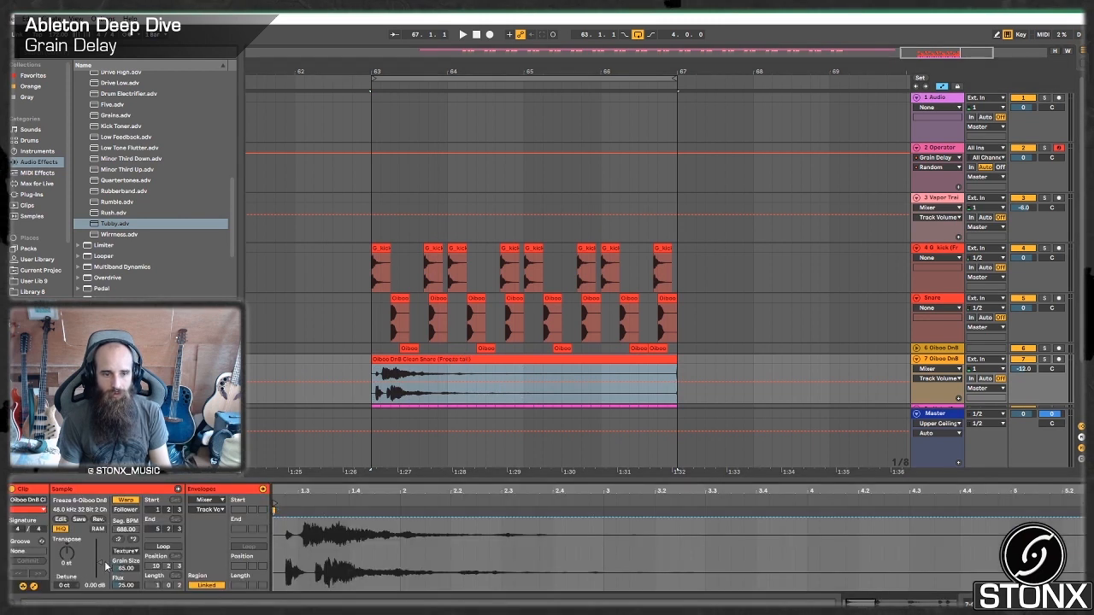
mouse_move(100, 566)
mouse_down()
mouse_move(100, 542)
mouse_move(100, 566)
mouse_up()
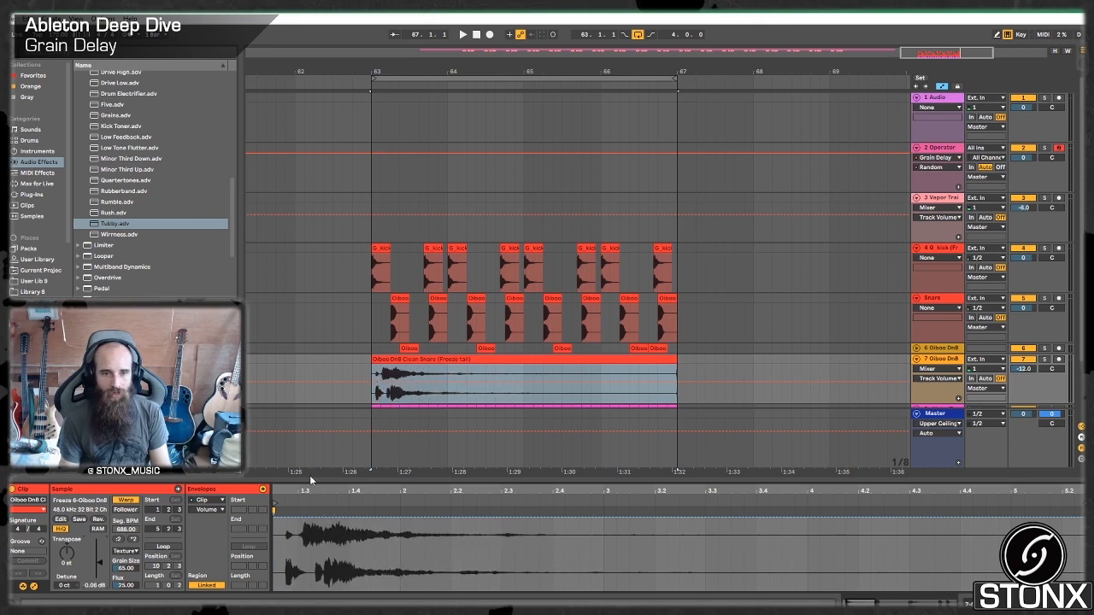
key(ctrl+j)
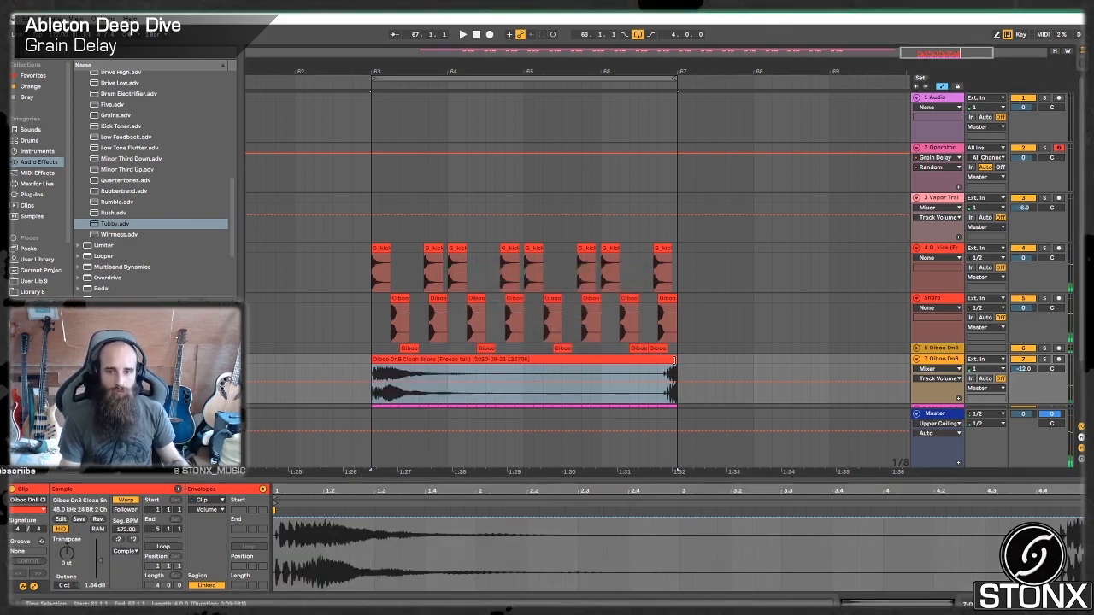
Step: Trim the end of the consolidated snare clip back to bar 65 and play the loop with it
drag(676, 376, 655, 376)
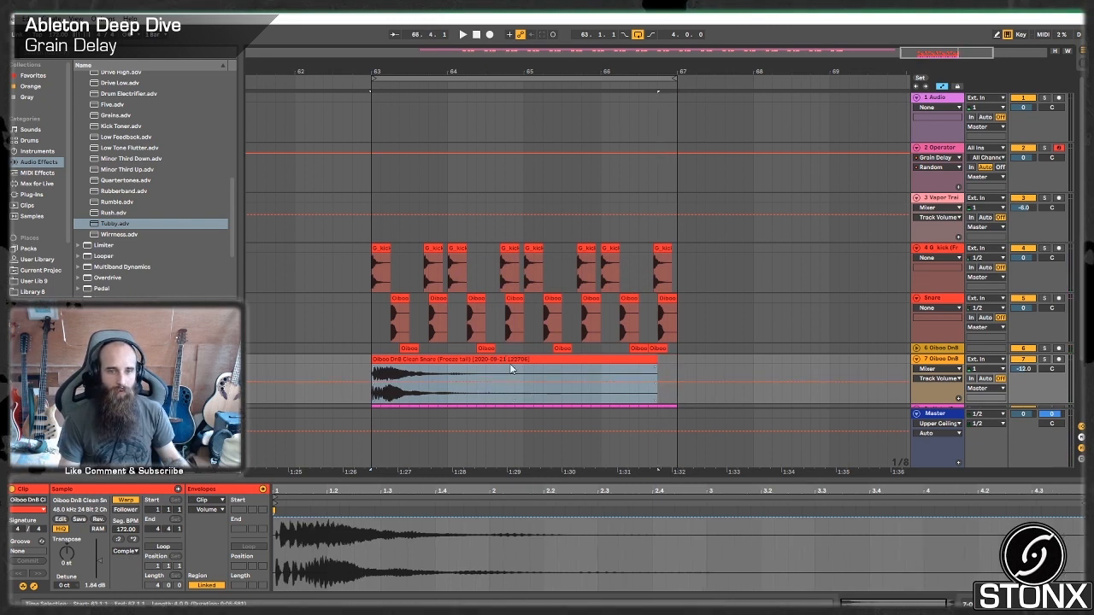
drag(655, 361, 521, 374)
key(space)
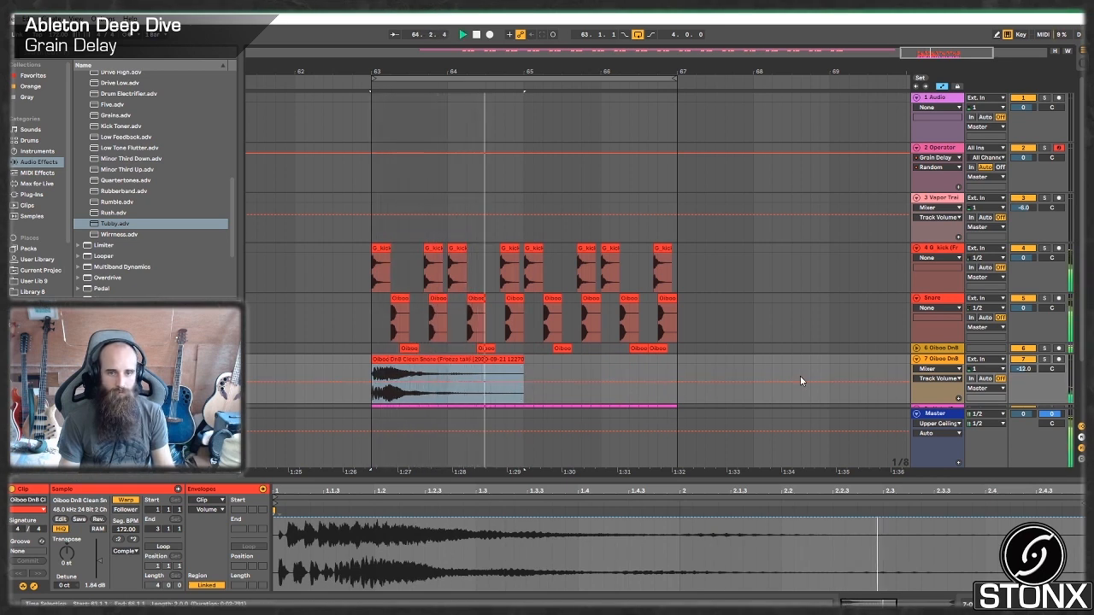
key(space)
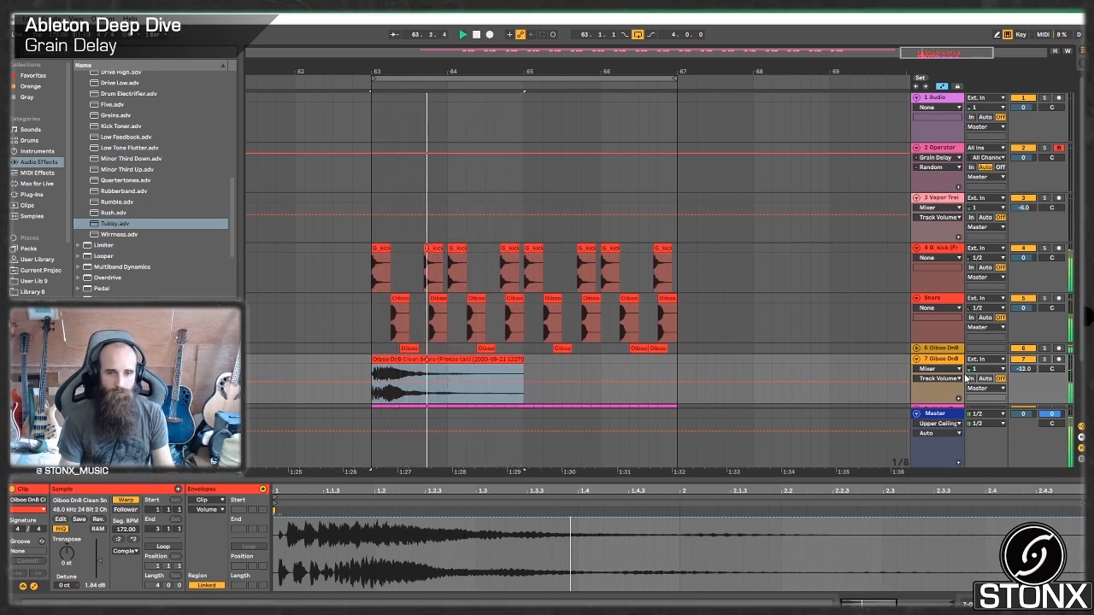
key(space)
key(space)
key(space)
Step: Solo track 7 and audition the consolidated snare clip from its start
click(1043, 359)
key(space)
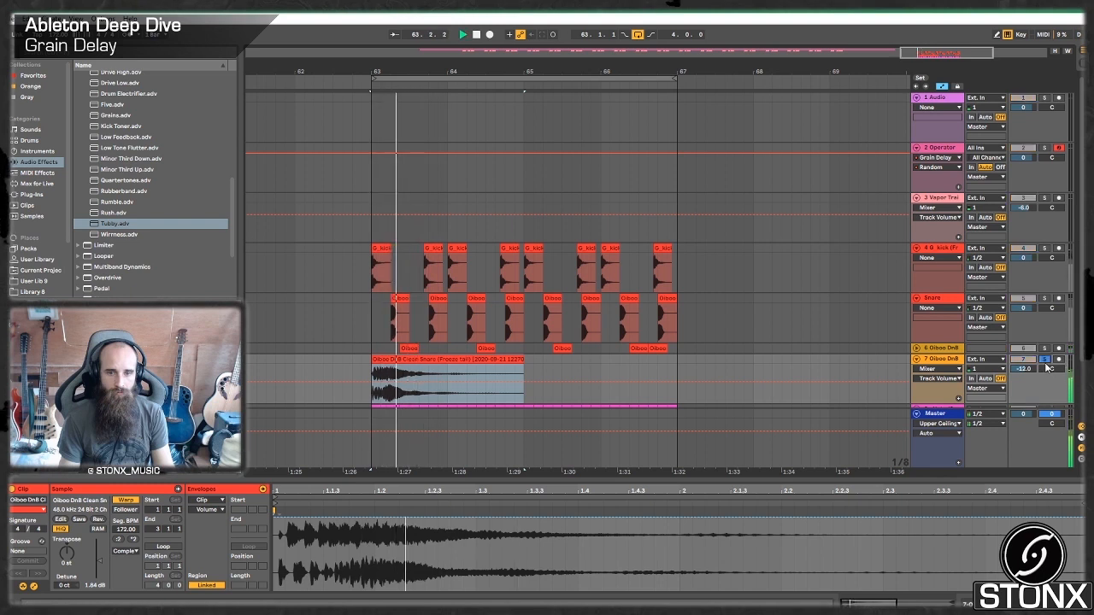
key(space)
key(space)
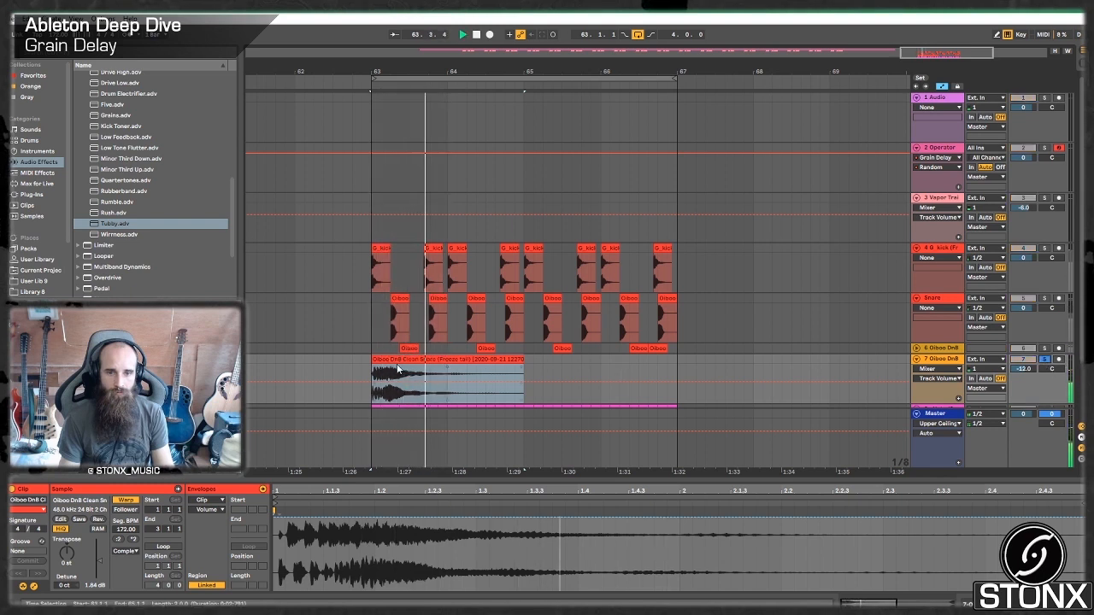
key(space)
Step: Trim the start of the consolidated snare clip to 63.2.3 and play back its remaining tail
drag(372, 373, 398, 373)
key(space)
key(space)
key(space)
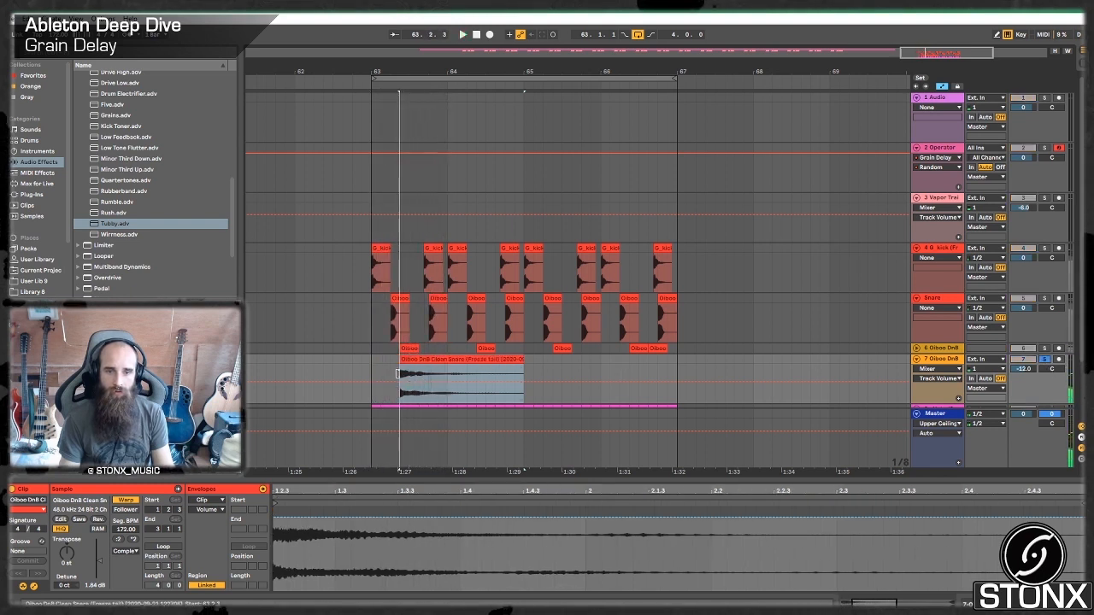
key(space)
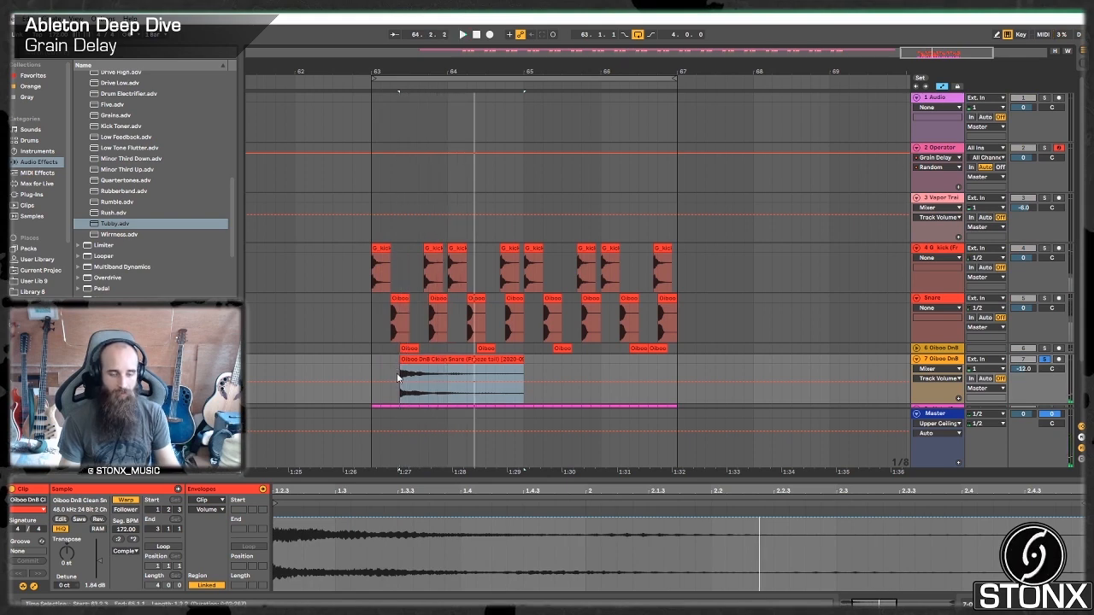
Step: Hide the automation and add a short fade-in at the start of the trimmed snare tail
scroll(398, 374, up, 6)
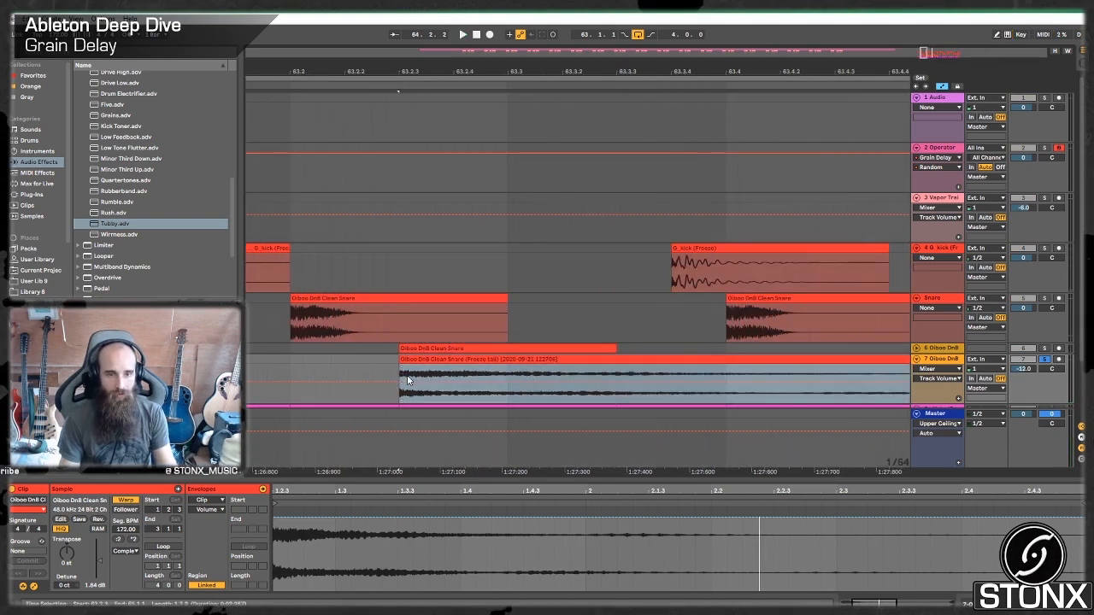
key(a)
drag(432, 374, 436, 374)
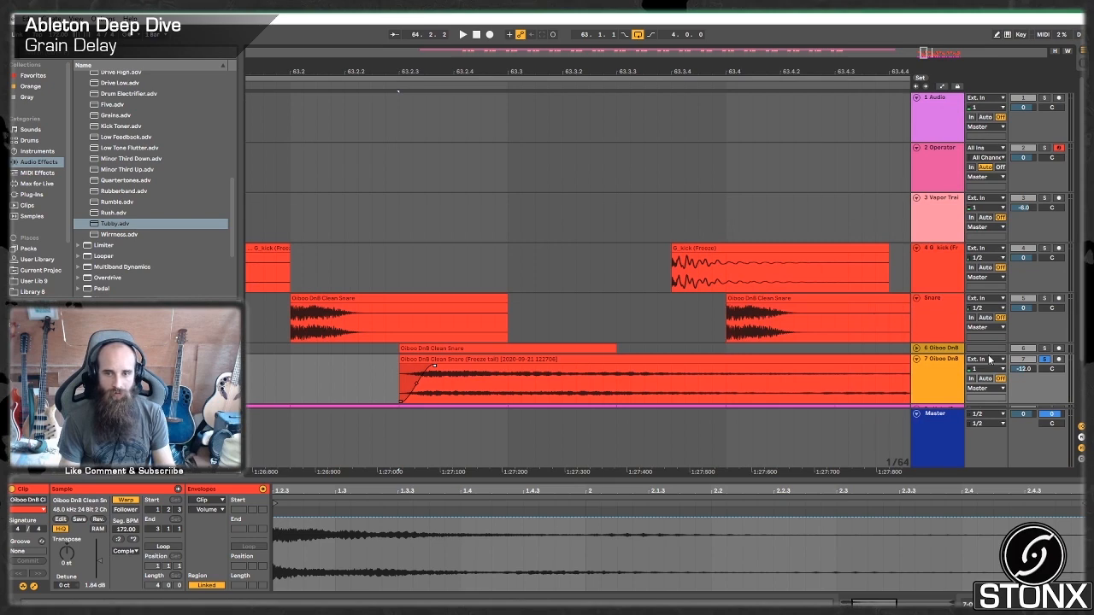
Step: Unfold track 6, solo it together with track 7, and play them from just before 63.2.3
click(916, 349)
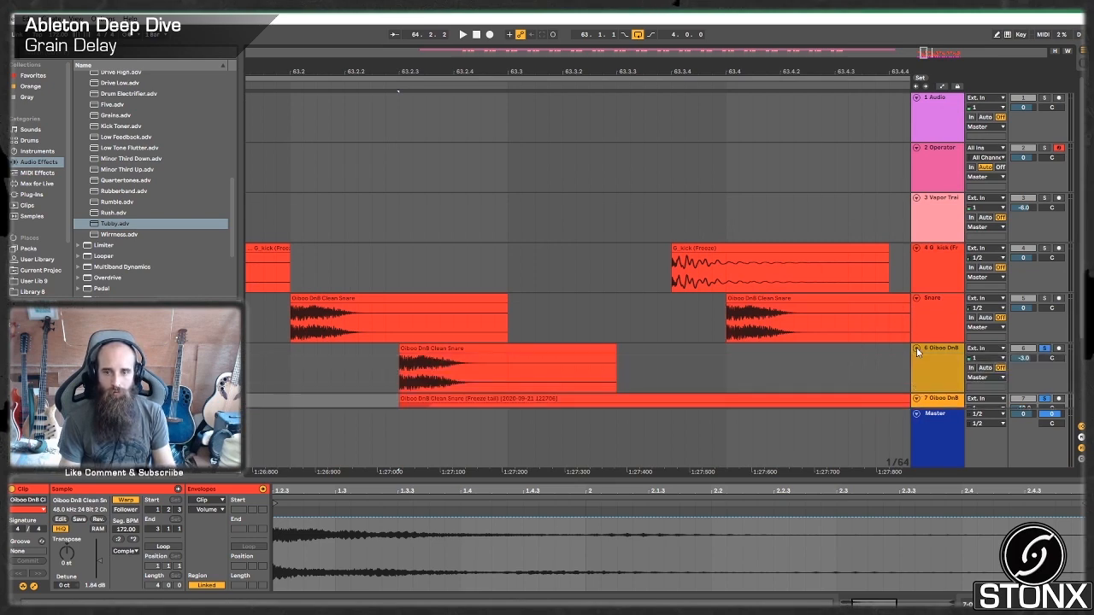
scroll(652, 354, down, 2)
click(387, 328)
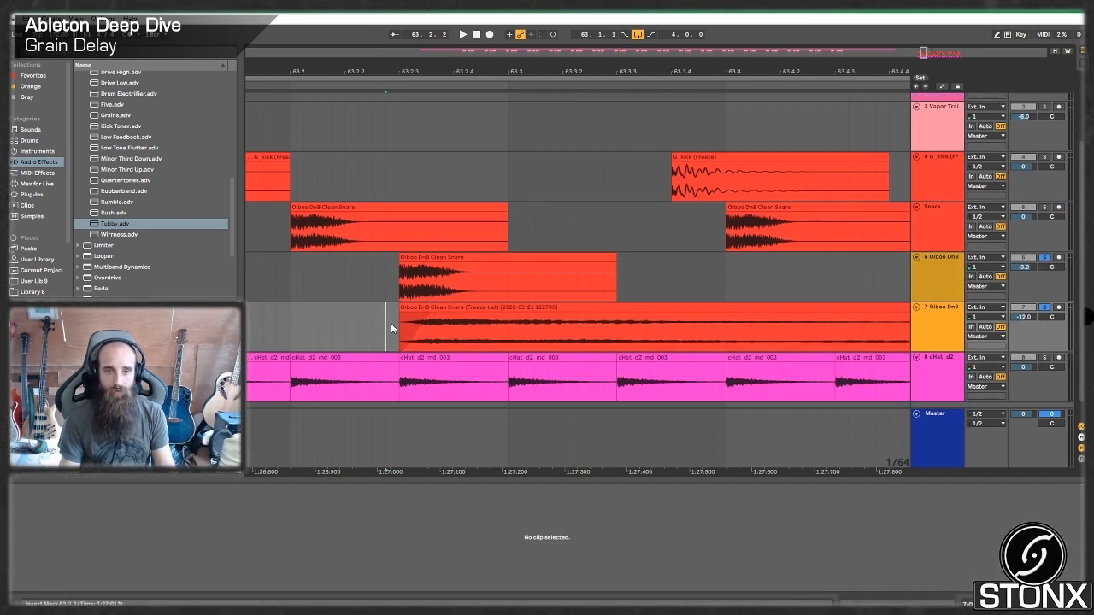
key(space)
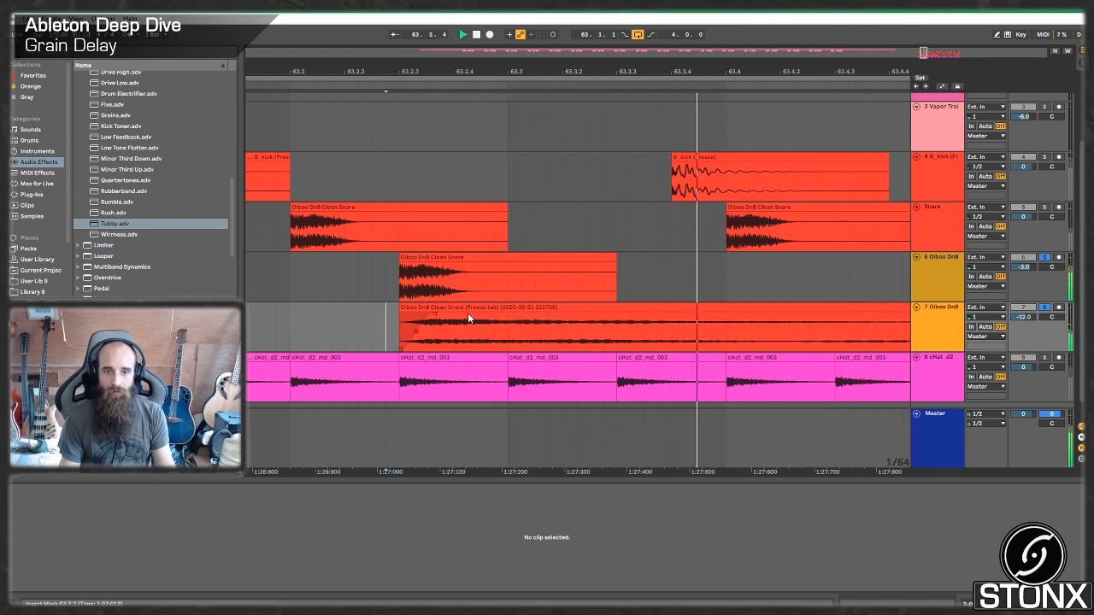
Step: Lengthen the snare tail's fade-in to just past 63.2.4 and give it a slower-rising curve
click(406, 328)
key(space)
drag(433, 313, 467, 311)
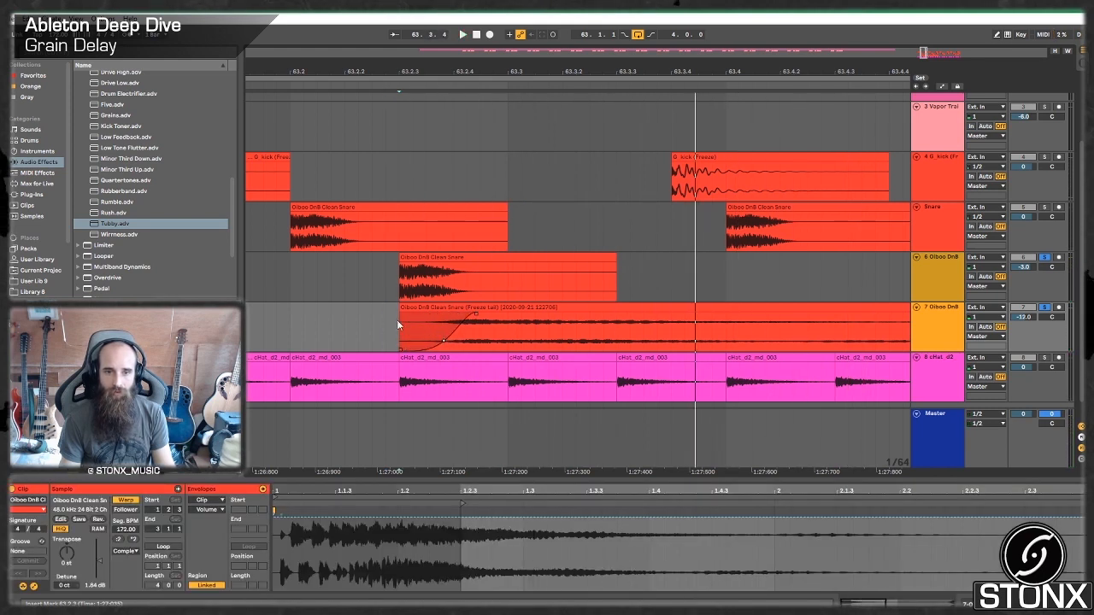
Step: Unsolo the tracks and raise track 7's volume to -9 dB while checking the full loop
key(space)
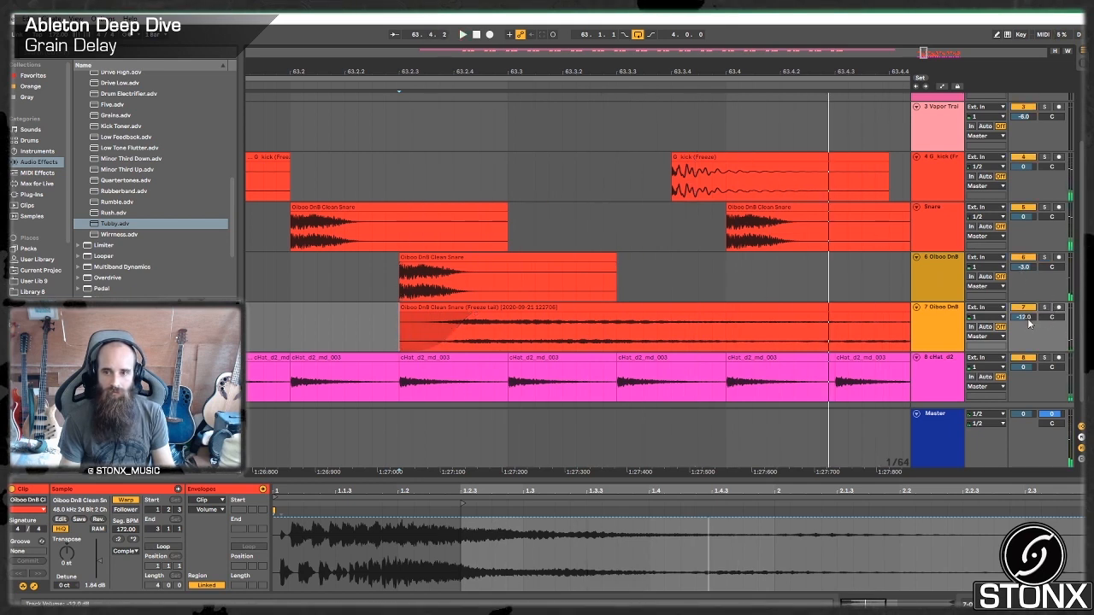
drag(1024, 317, 1024, 290)
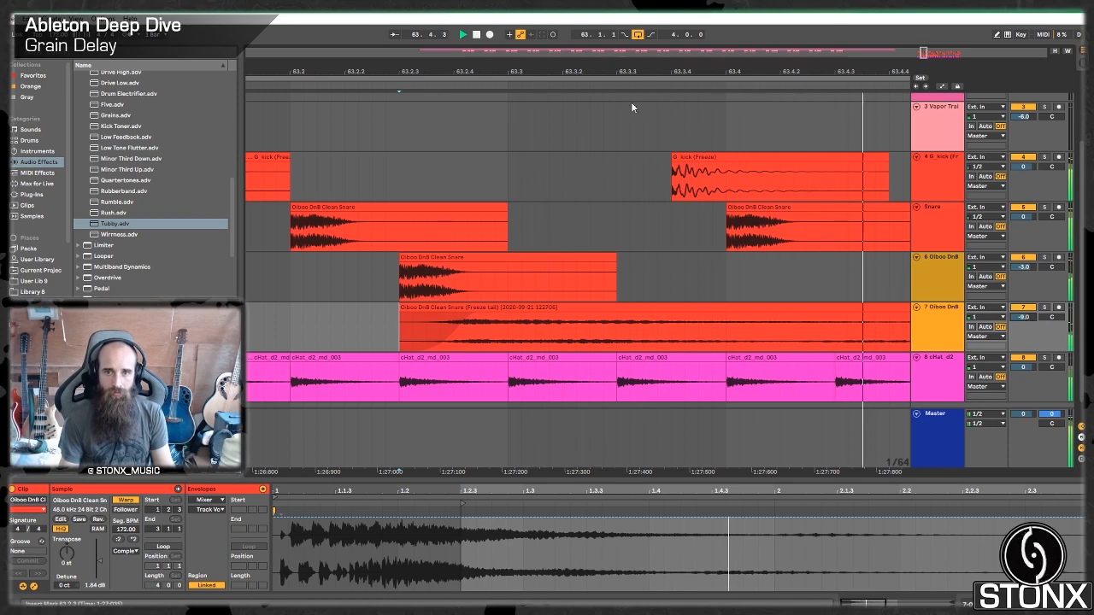
Step: Copy the faded snare tail clip on track 7 to start at 65.2.3
drag(923, 53, 924, 14)
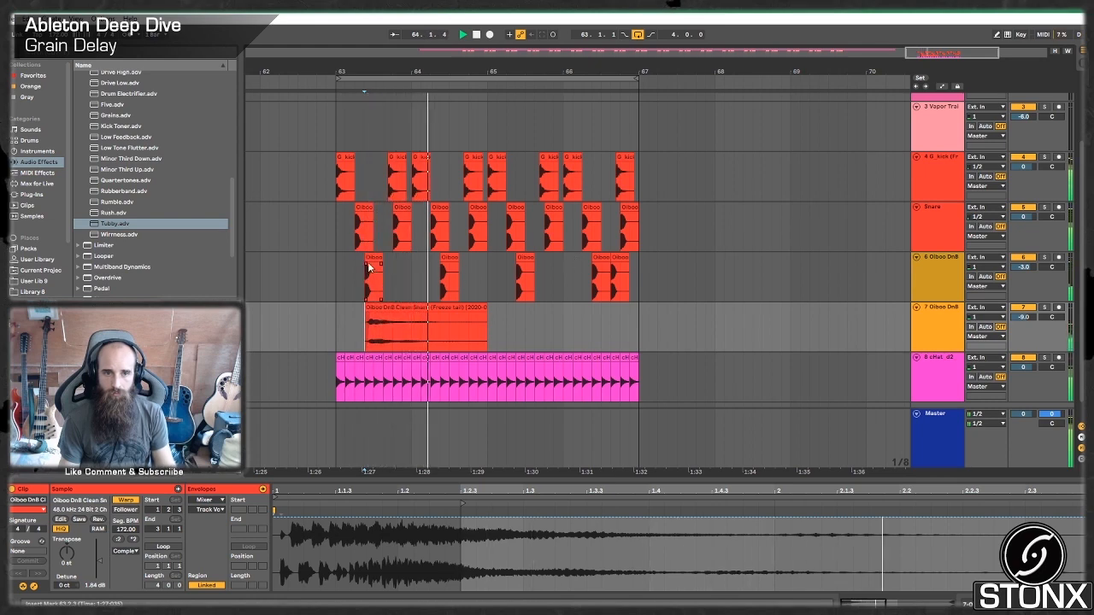
drag(387, 321, 535, 320)
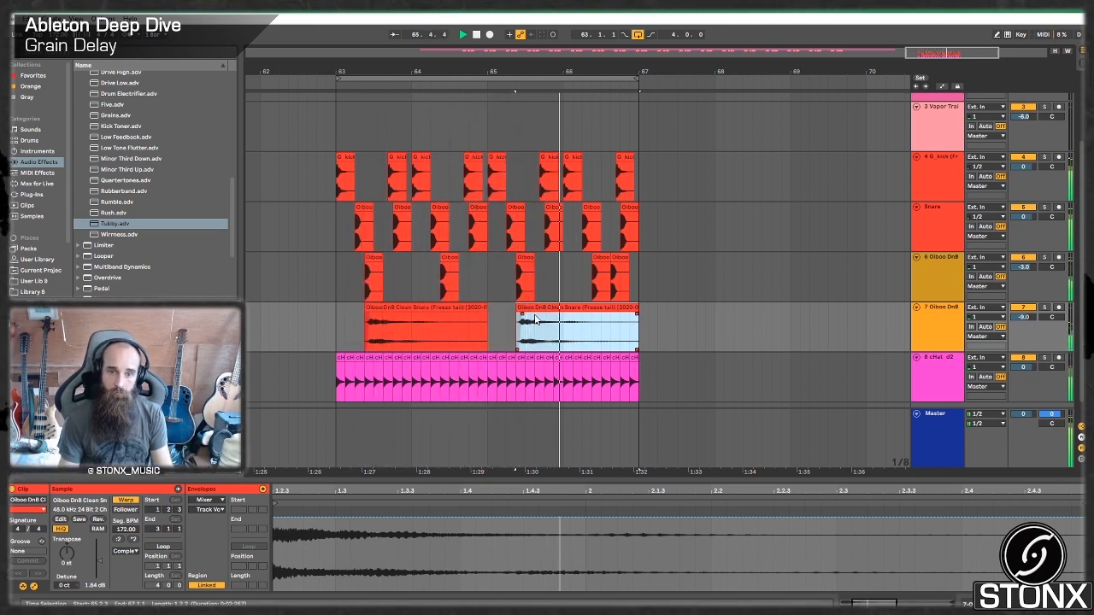
Step: Stop playback and group the five drum tracks, from the kick track 4 down to the hi-hat track 8
click(801, 293)
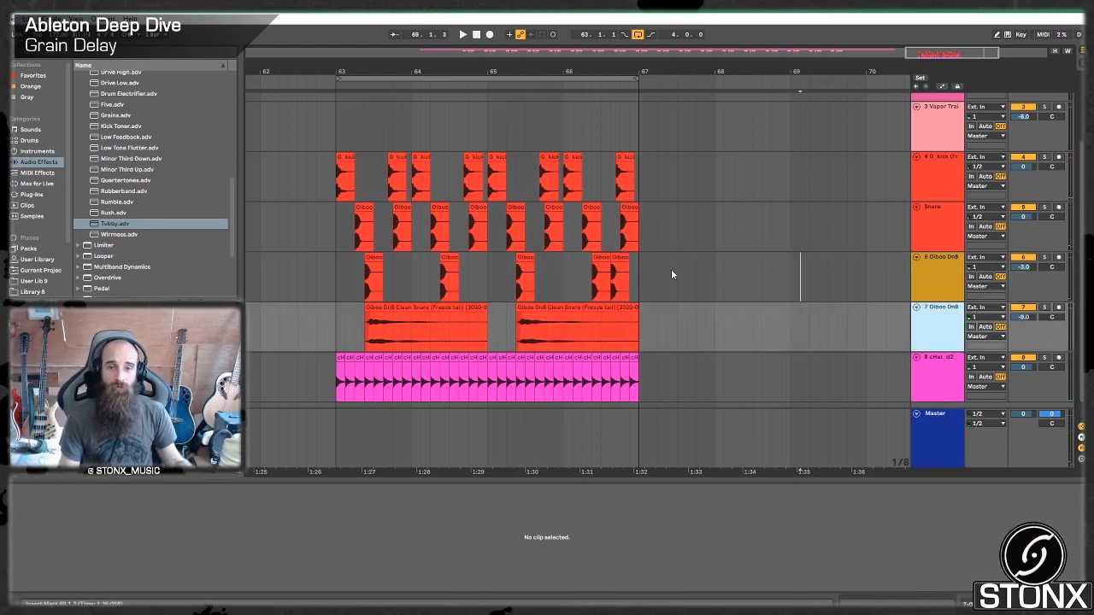
scroll(672, 274, up, 3)
scroll(841, 224, down, 3)
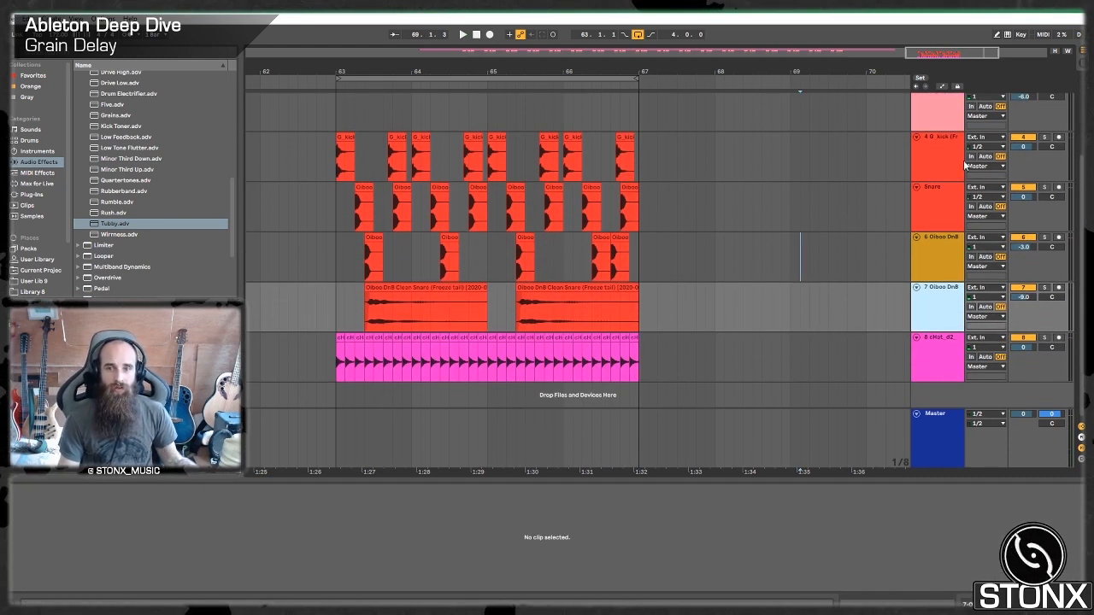
click(961, 166)
shift+click(938, 368)
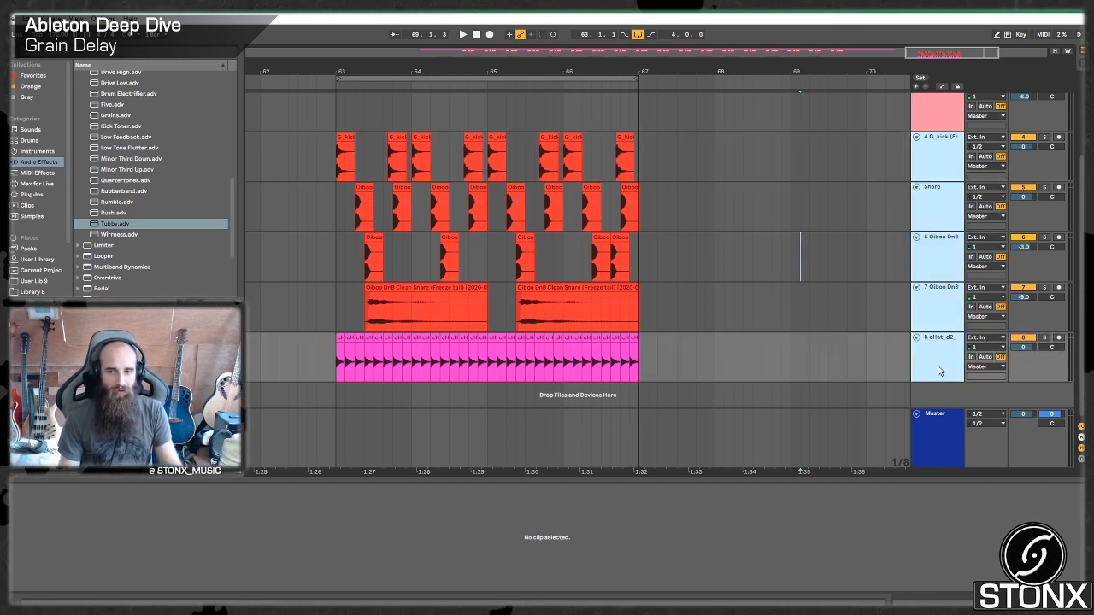
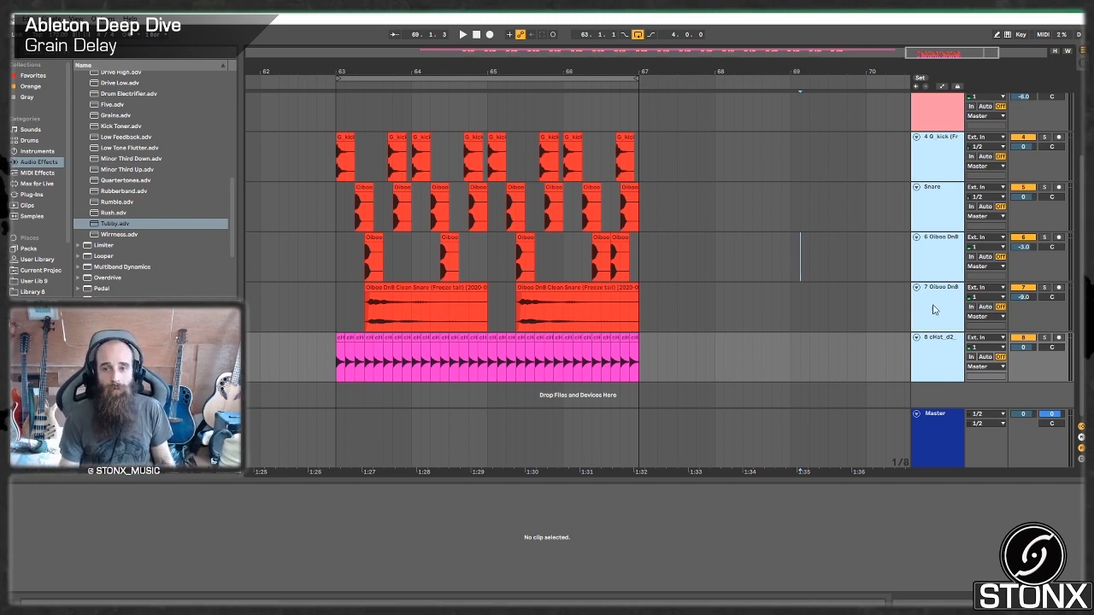
scroll(849, 212, up, 2)
scroll(760, 219, down, 2)
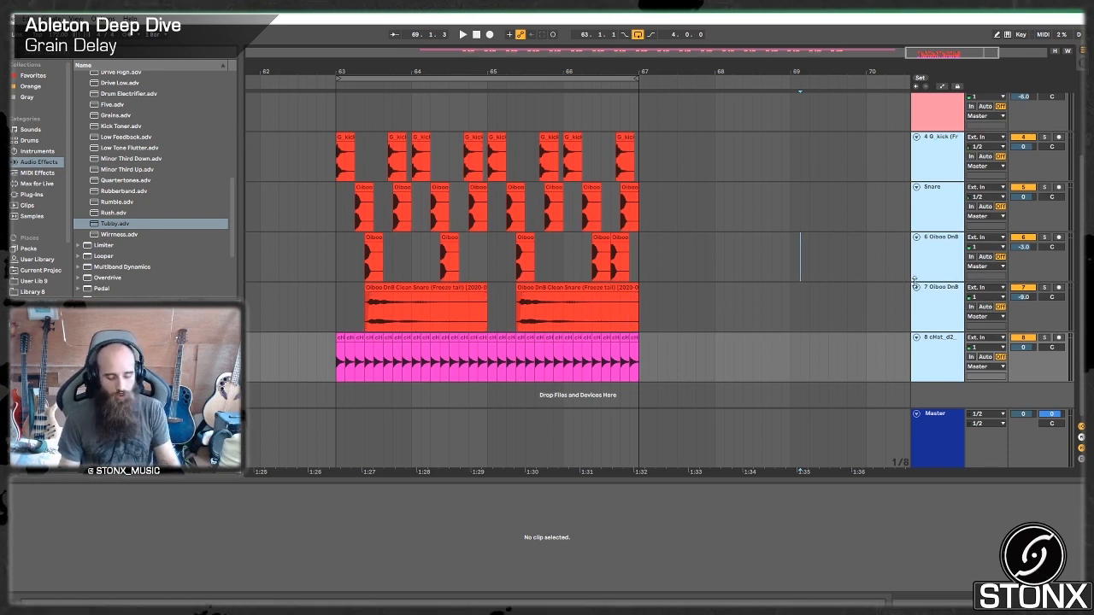
key(ctrl+g)
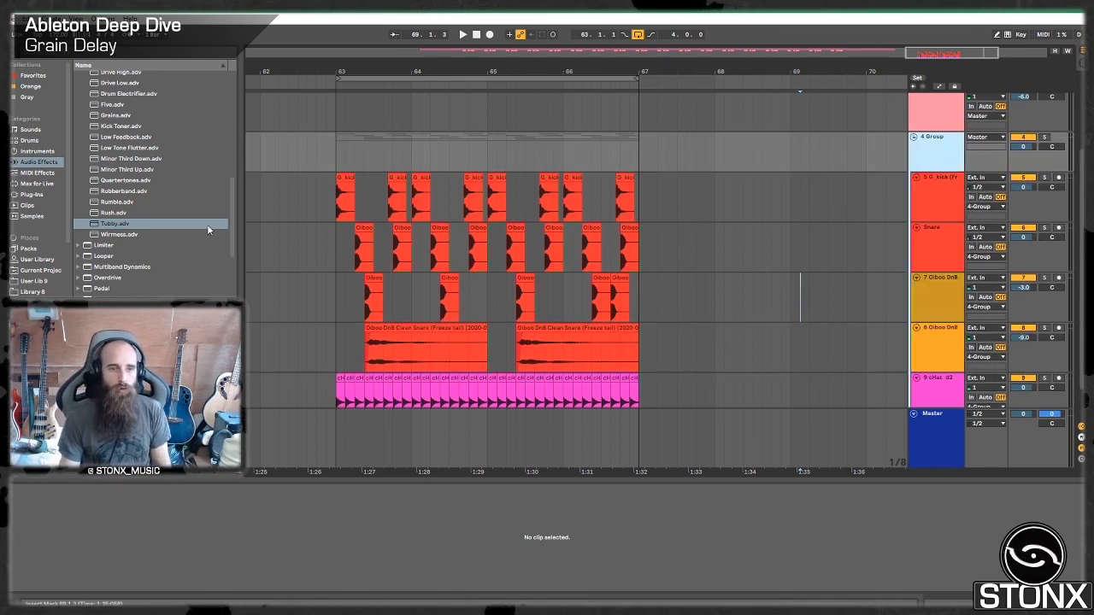
Step: Add Grain Delay to the drum group track and extend the arrangement loop's end to 69.3.1
scroll(154, 188, up, 4)
click(108, 165)
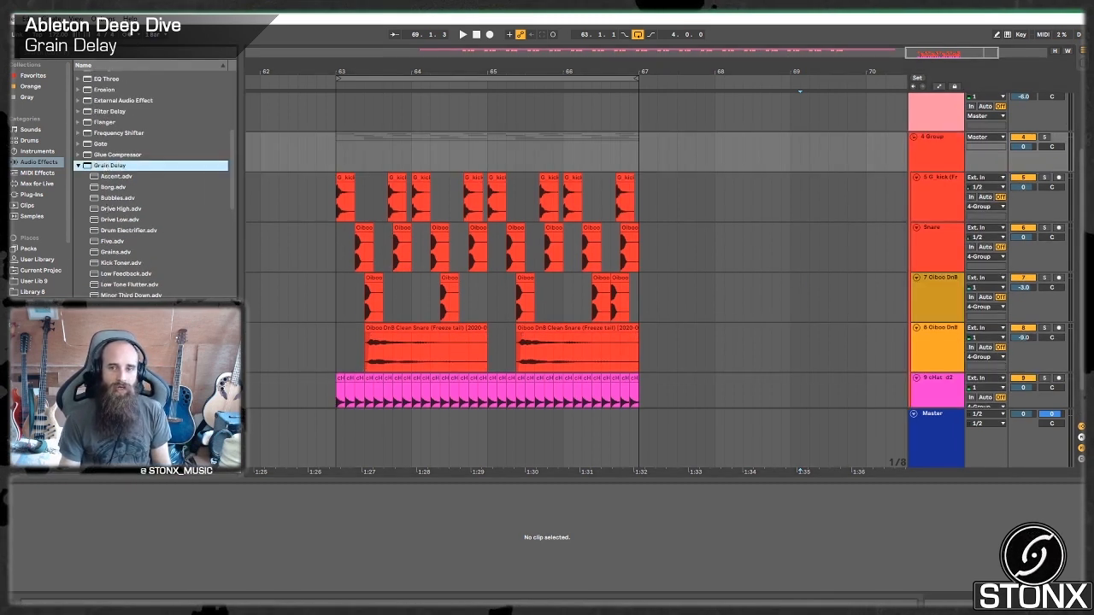
drag(107, 165, 921, 139)
drag(633, 80, 827, 68)
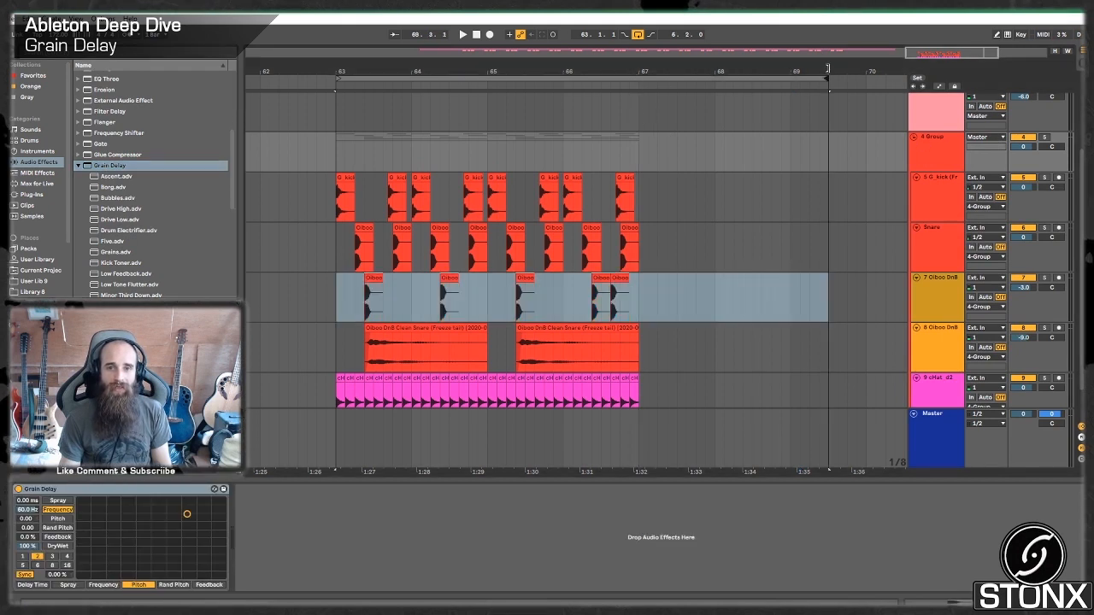
Step: Add a "break" locator at 67.1.1 and lower the group's Grain Delay Dry/Wet to 16%
right_click(637, 88)
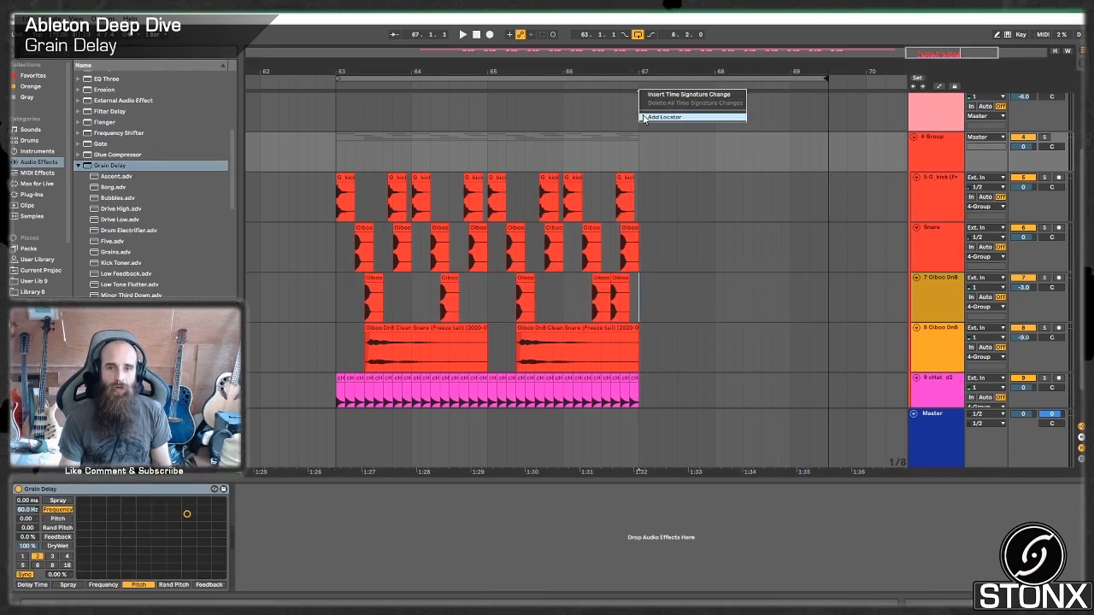
click(644, 117)
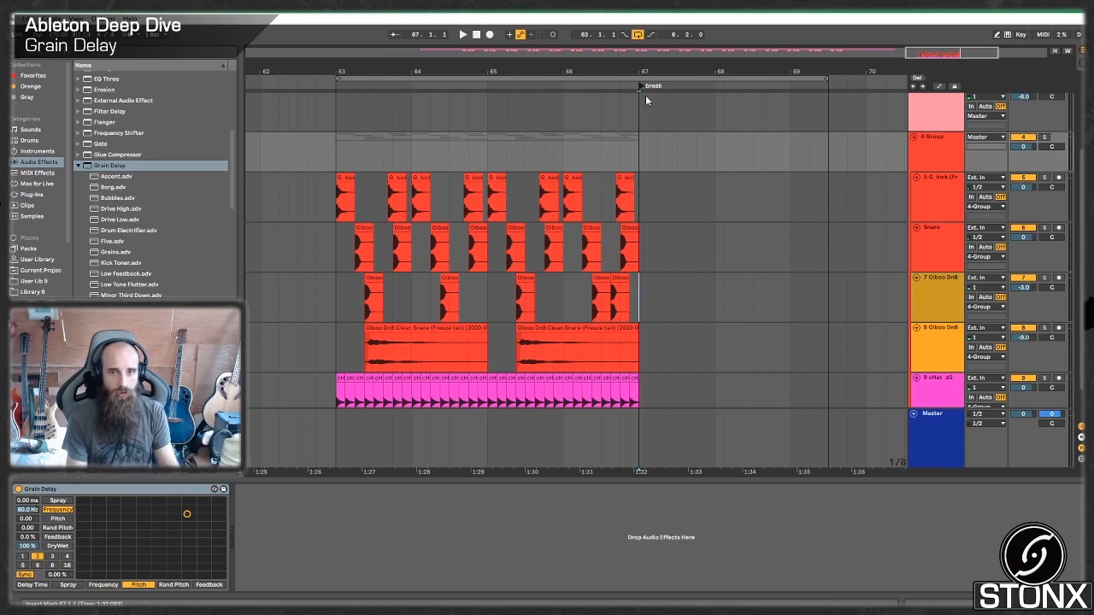
drag(31, 545, 31, 603)
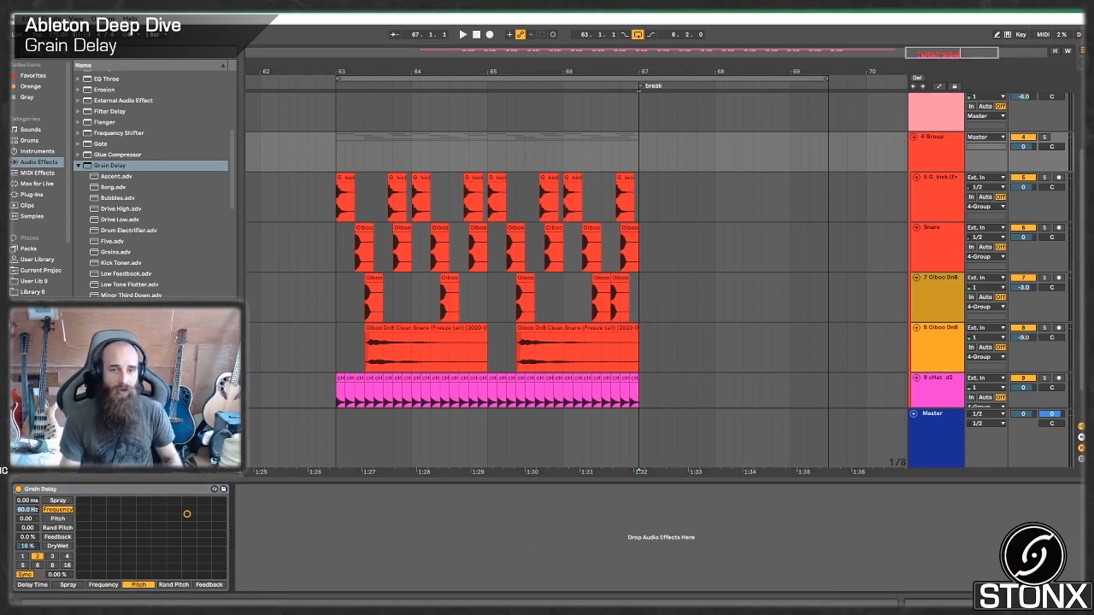
Step: Automate the group's Grain Delay Dry/Wet to hold 0% until about 66.3.3 and ramp up to 100% at bar 67
right_click(28, 546)
click(55, 548)
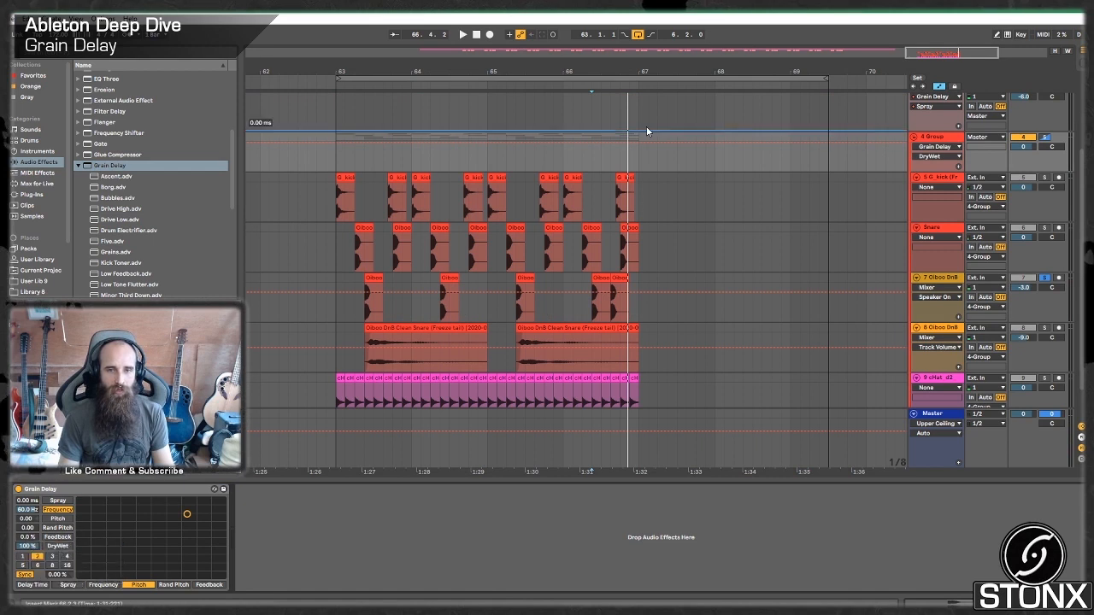
click(618, 142)
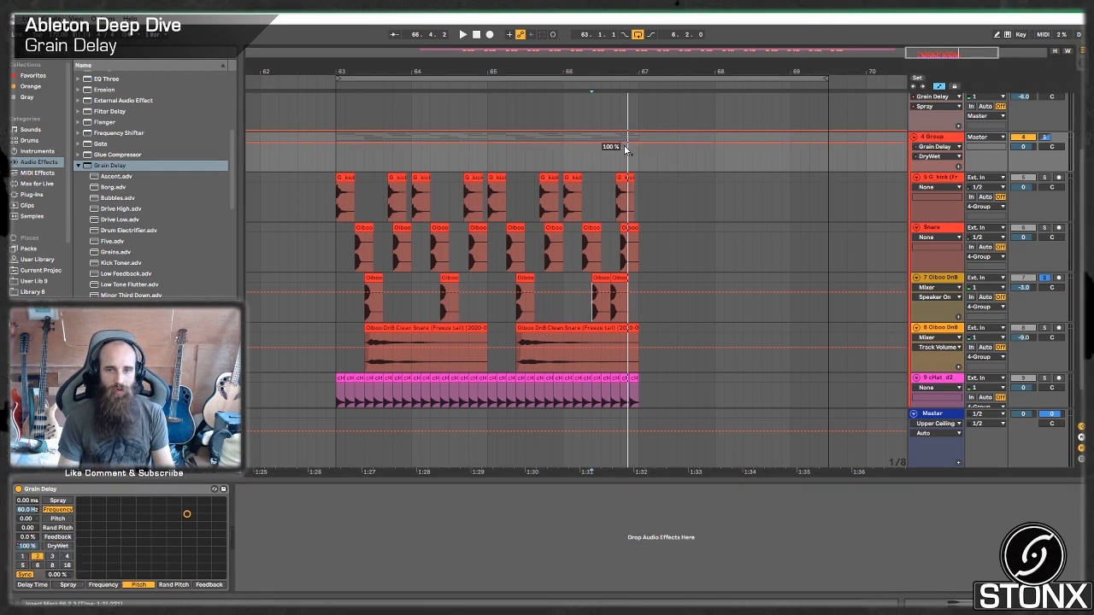
drag(612, 143, 611, 171)
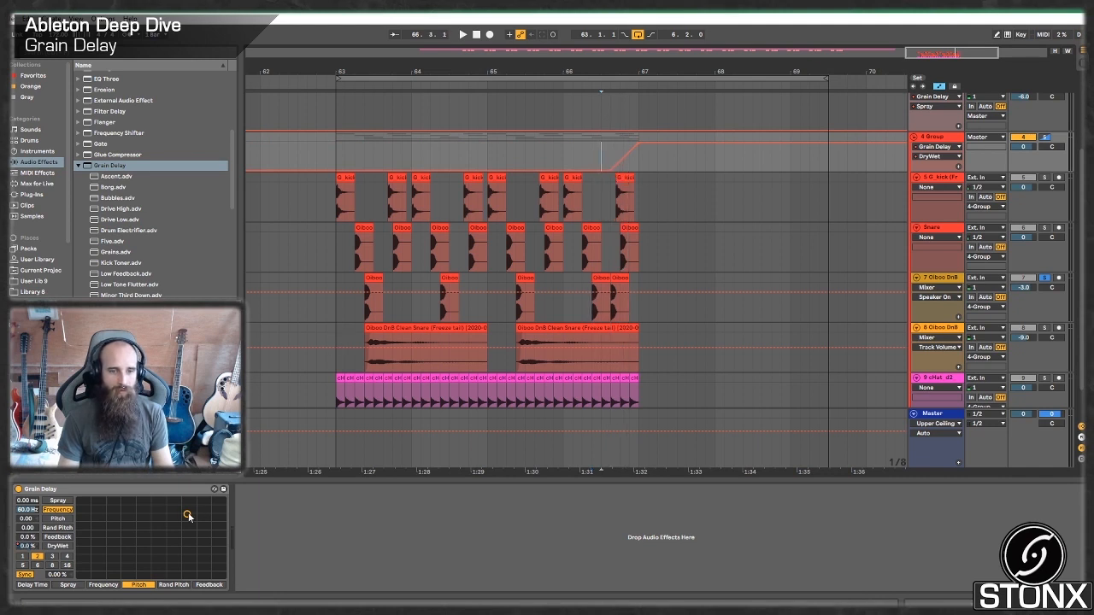
Step: Set the group's Grain Delay to 311 ms Spray, 76% Feedback and -8.95 Pitch, and play from 66.3.3
drag(189, 516, 179, 541)
drag(26, 501, 26, 461)
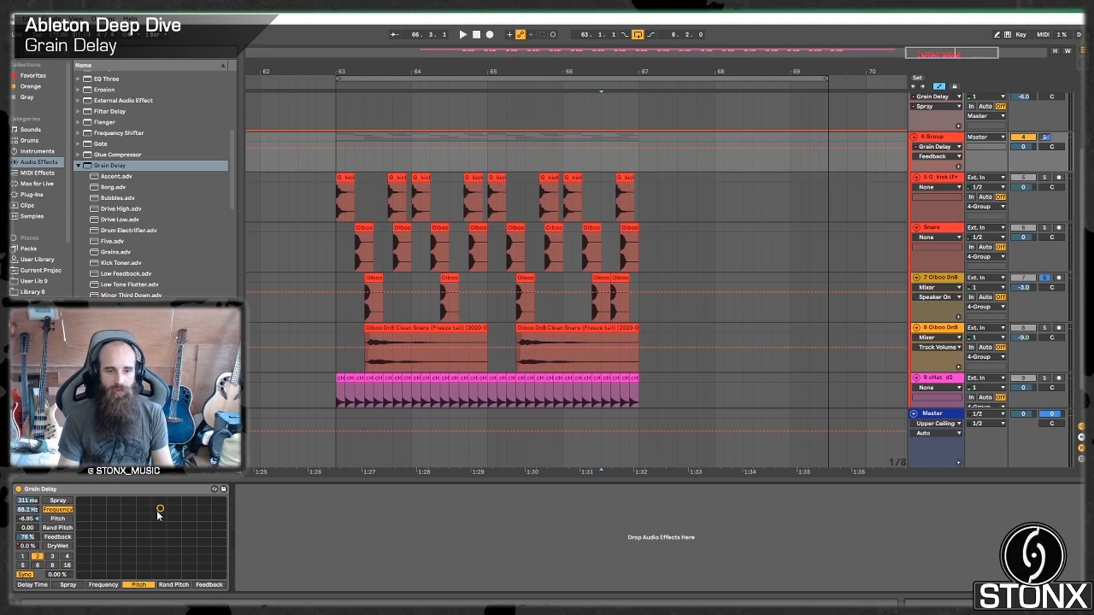
click(610, 165)
key(space)
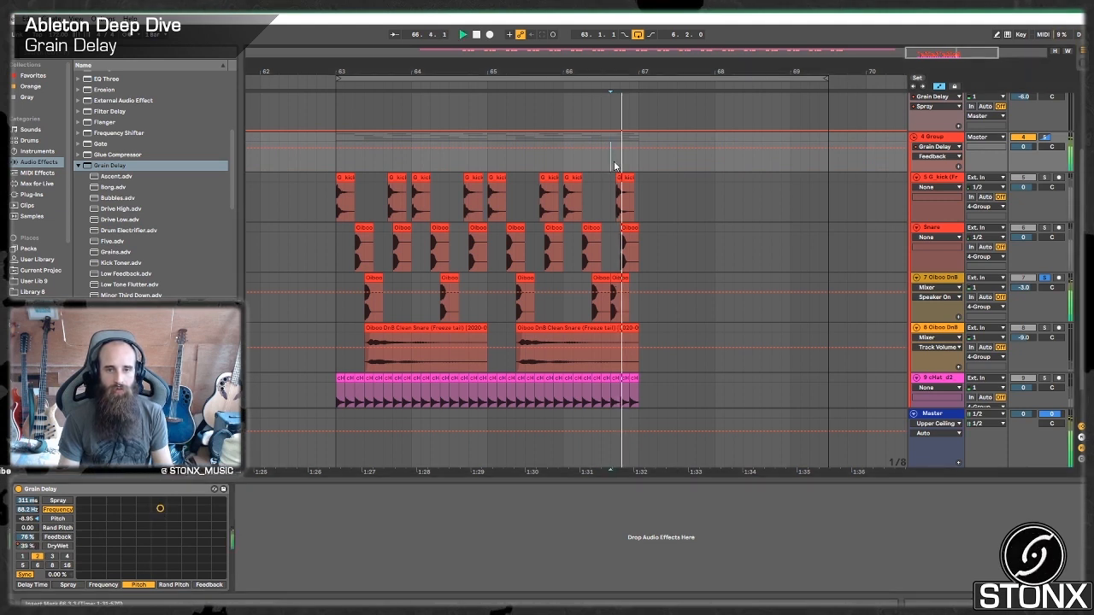
Step: Audition the delay tail repeatedly while adjusting Grain Delay's Pitch to -7.24 and Frequency to 31.6 Hz
key(space)
key(space)
mouse_move(161, 509)
mouse_down()
mouse_move(207, 520)
mouse_move(95, 543)
mouse_move(85, 566)
mouse_move(93, 536)
mouse_move(211, 512)
mouse_up()
key(space)
key(space)
key(space)
key(space)
key(space)
key(space)
key(space)
key(space)
key(space)
key(space)
key(space)
key(space)
key(space)
key(space)
key(space)
key(space)
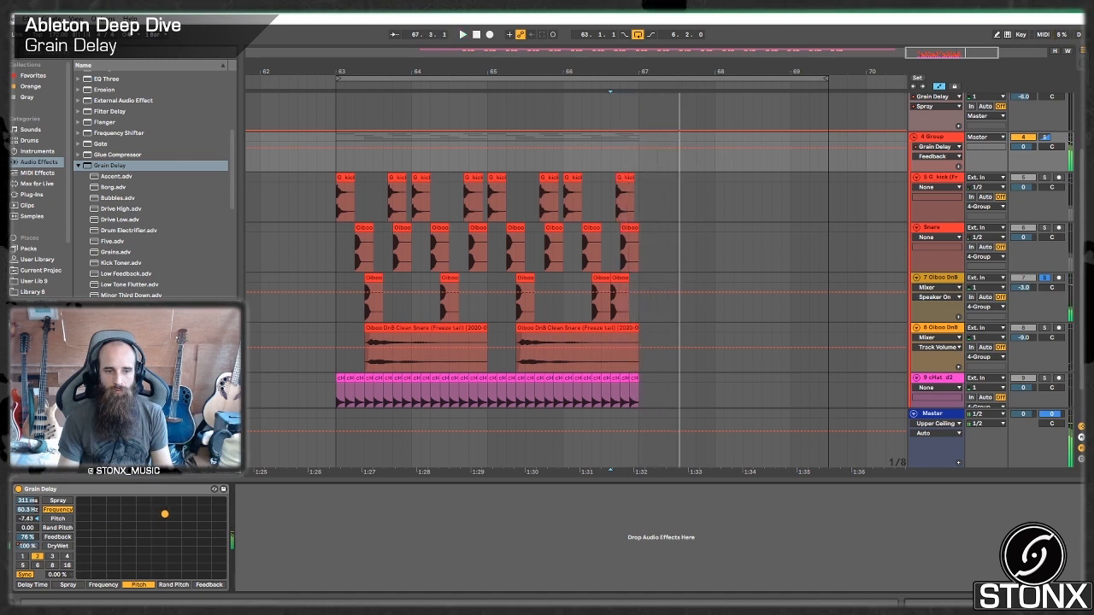
key(space)
key(space)
key(space)
key(space)
mouse_move(211, 511)
mouse_down()
mouse_move(155, 522)
mouse_move(165, 524)
mouse_up()
key(space)
key(space)
key(space)
key(space)
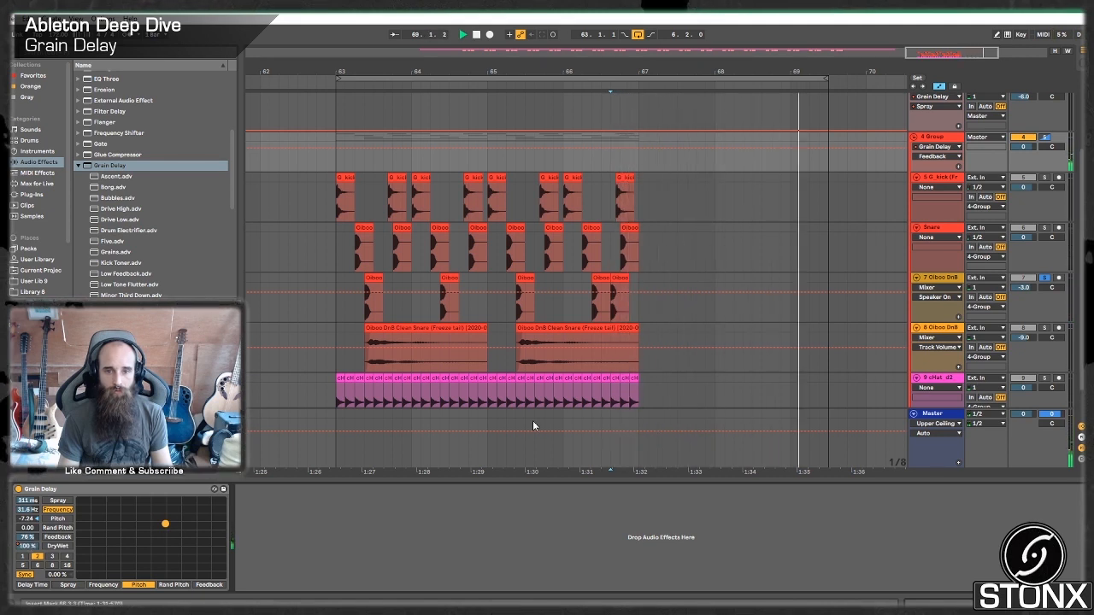
key(space)
Step: Add a locator named "break" at 67.1.1, where the drum clips end
scroll(708, 282, down, 3)
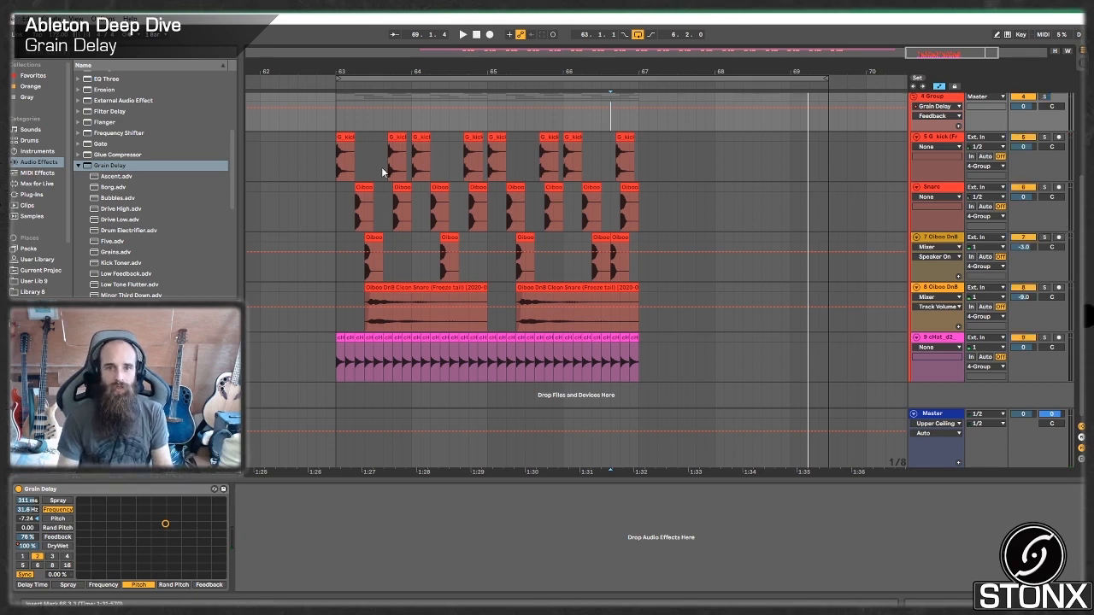
scroll(639, 117, up, 9)
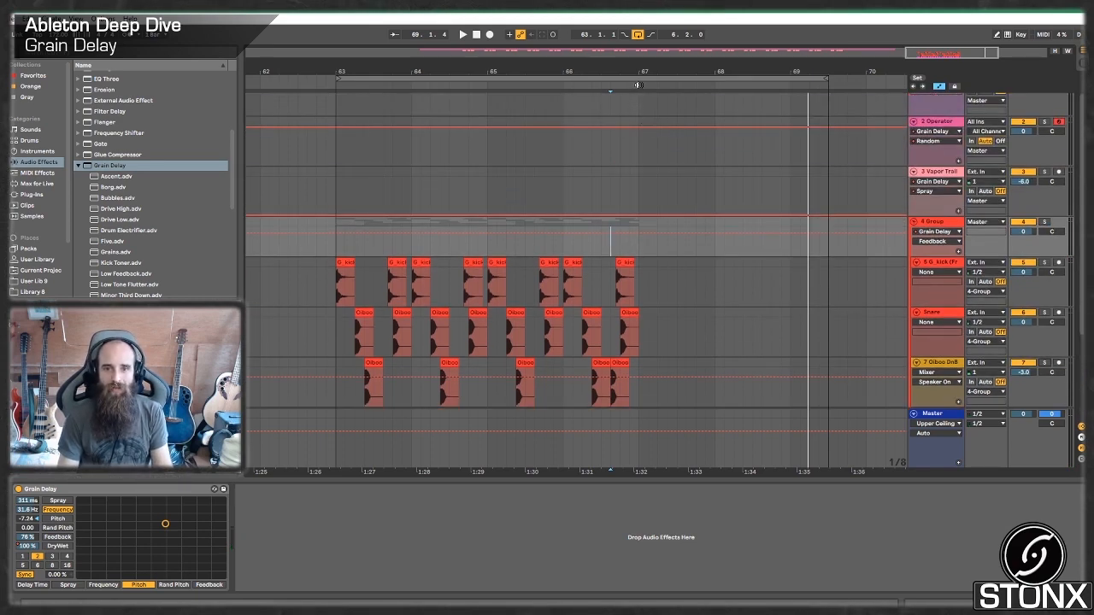
right_click(637, 87)
click(649, 114)
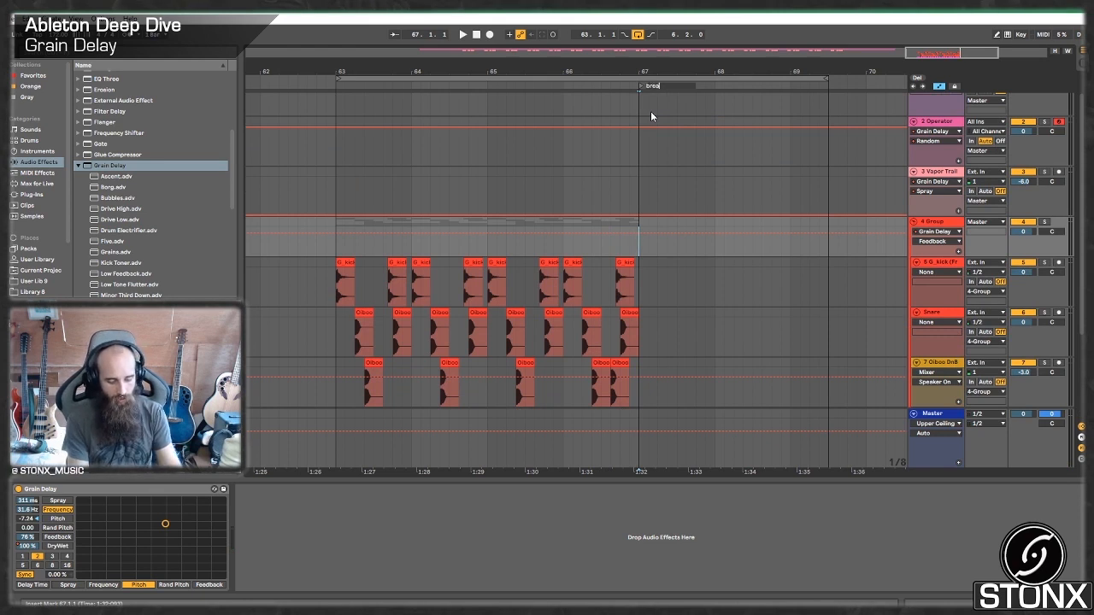
text(break)
key(Return)
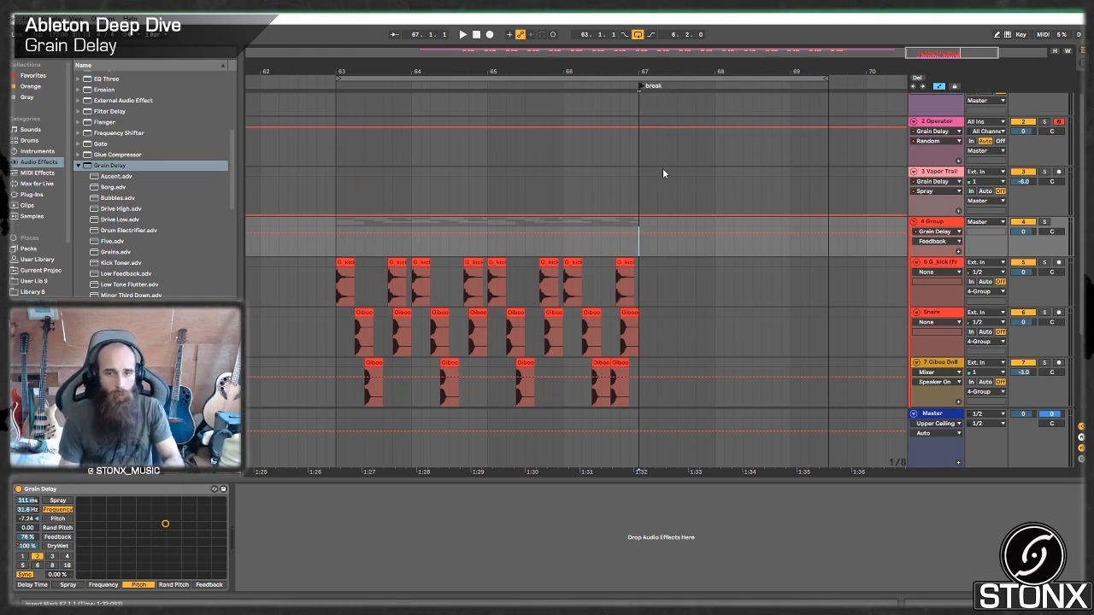
Step: Play the full drum loop from 63.1.1 through the break to hear the Grain Delay transition
click(344, 184)
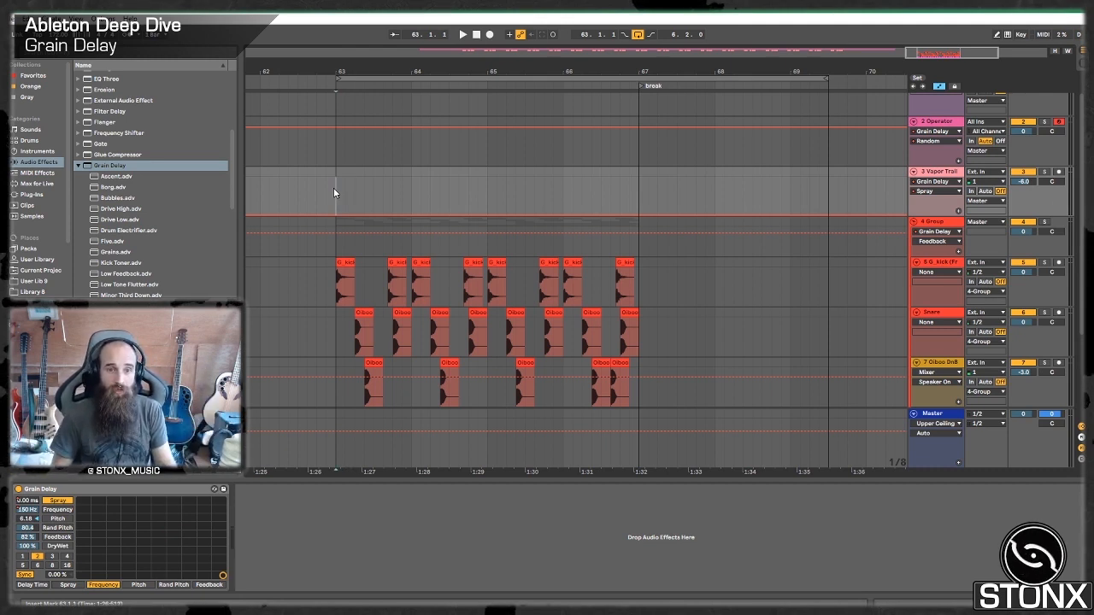
key(space)
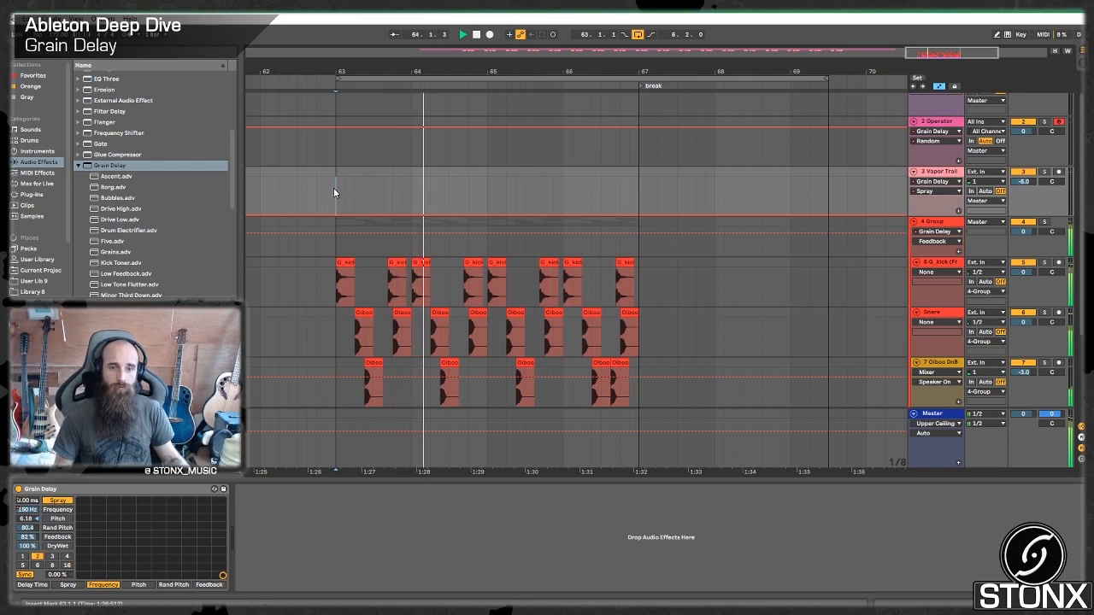
scroll(640, 262, down, 3)
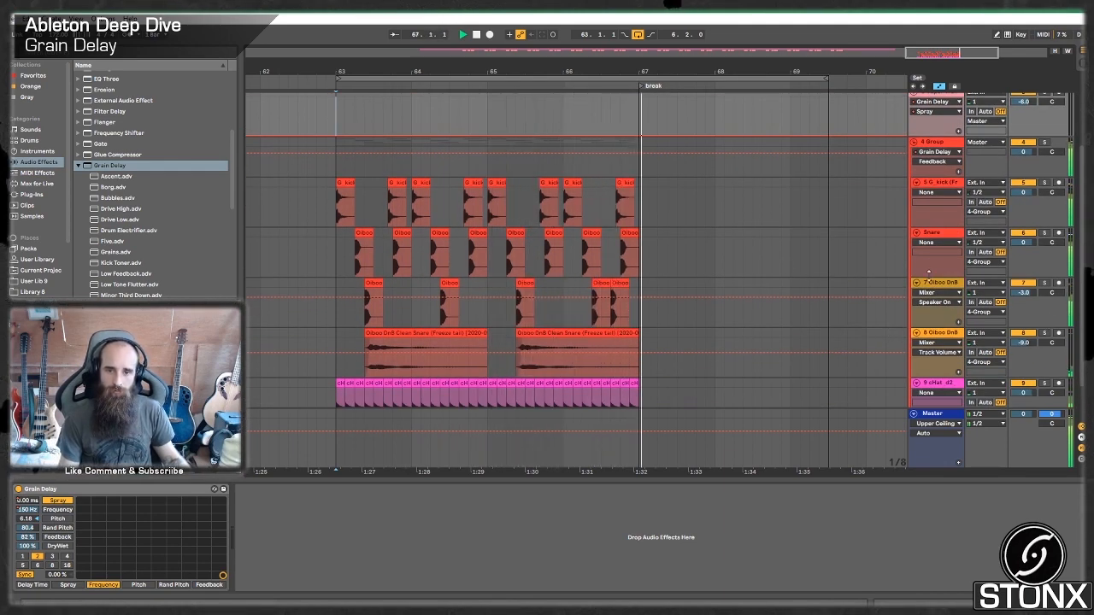
scroll(673, 347, up, 3)
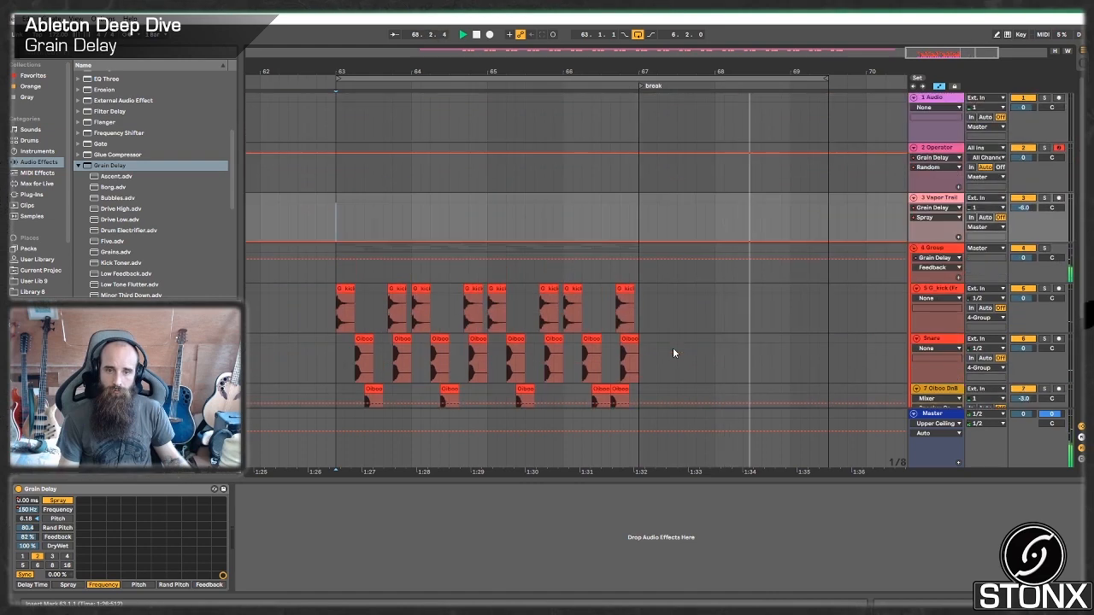
Step: Tighten the group's Grain Delay Dry/Wet ramp to start just before bar 67, lower its peak to 78%, and play from 66.4.1
click(937, 253)
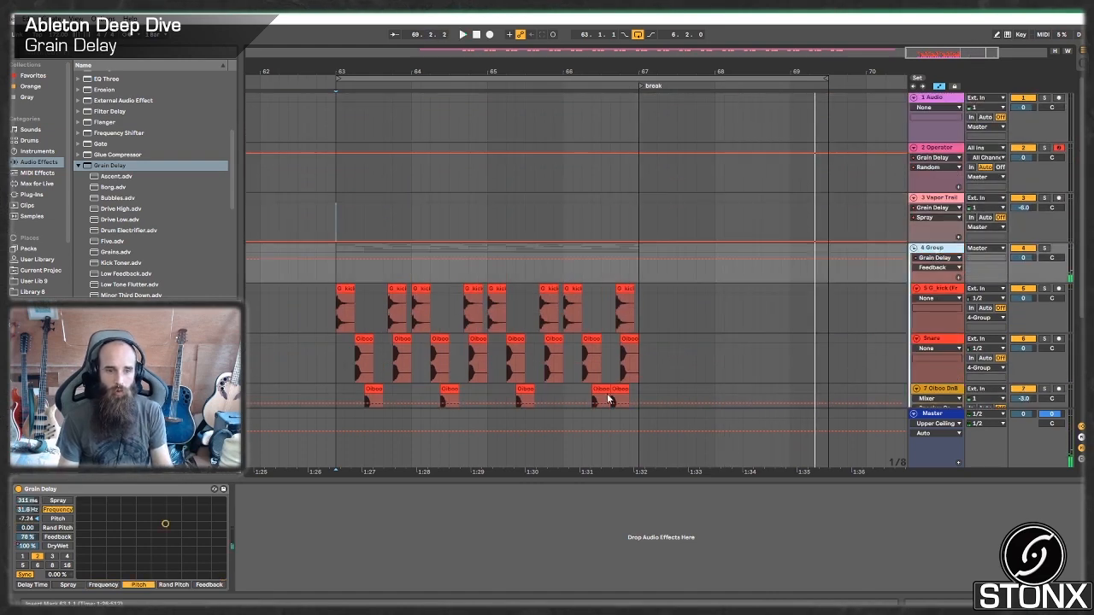
scroll(609, 399, down, 1)
click(25, 547)
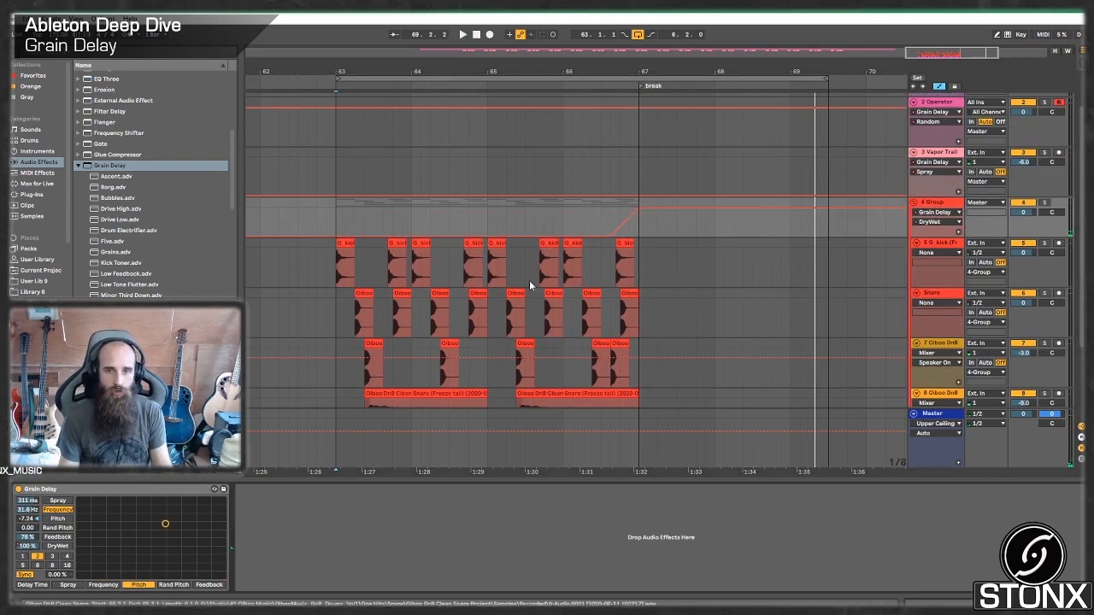
mouse_move(612, 235)
mouse_down()
mouse_move(638, 235)
mouse_move(638, 217)
mouse_up()
click(618, 218)
key(space)
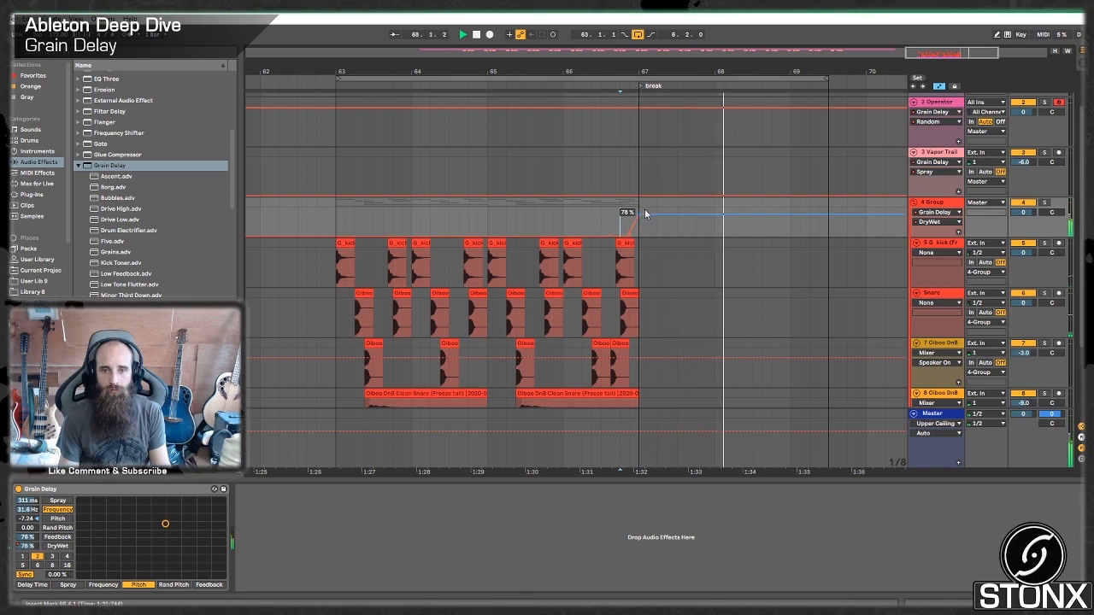
Step: Find the Delay effect in the audio effects and add it to the drum group ahead of Grain Delay
click(79, 166)
scroll(96, 233, up, 4)
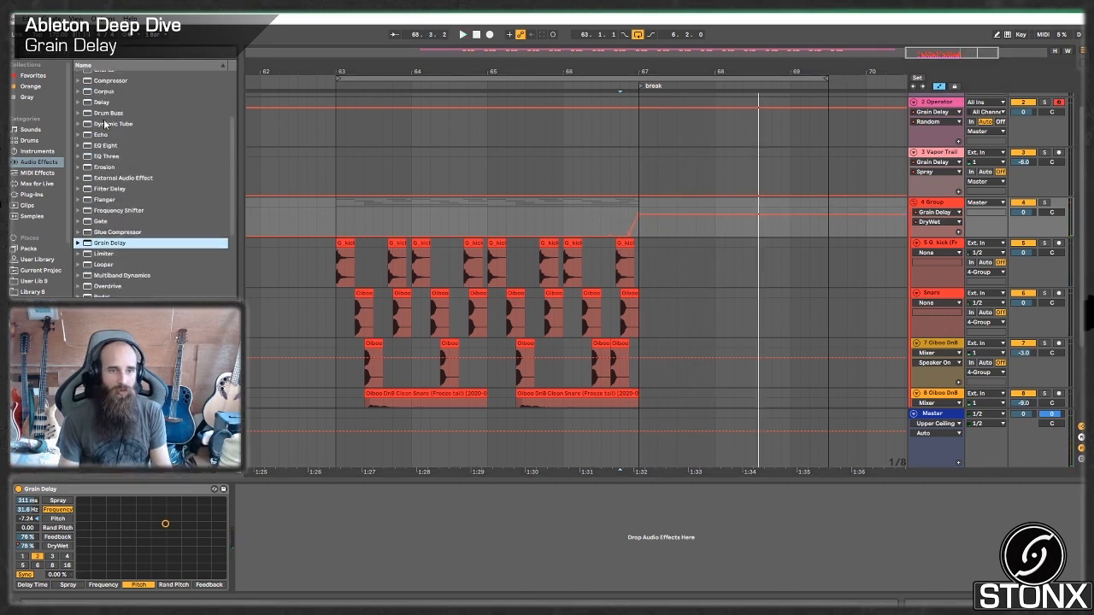
click(97, 103)
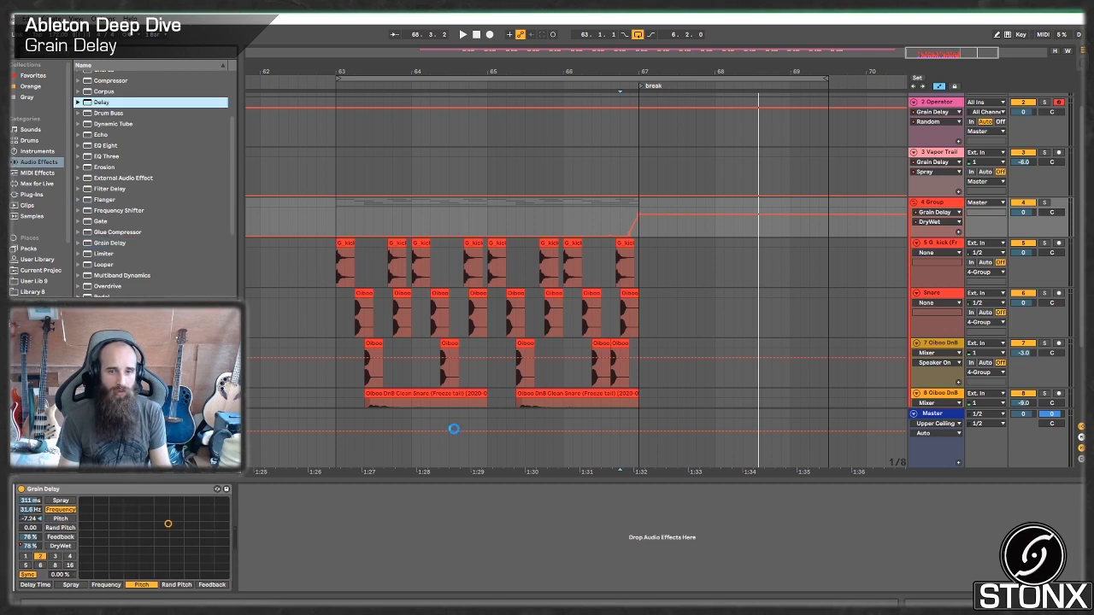
key(Return)
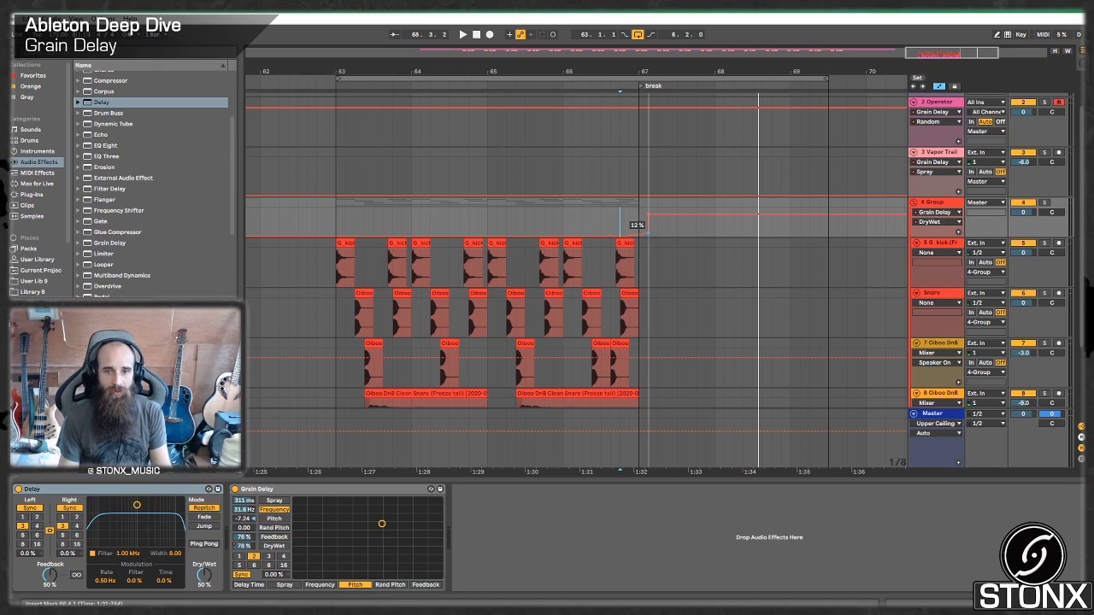
Step: Automate the Delay's Dry/Wet from 0% up to 100% at the break and switch its delay times from synced to free time
drag(203, 577, 204, 612)
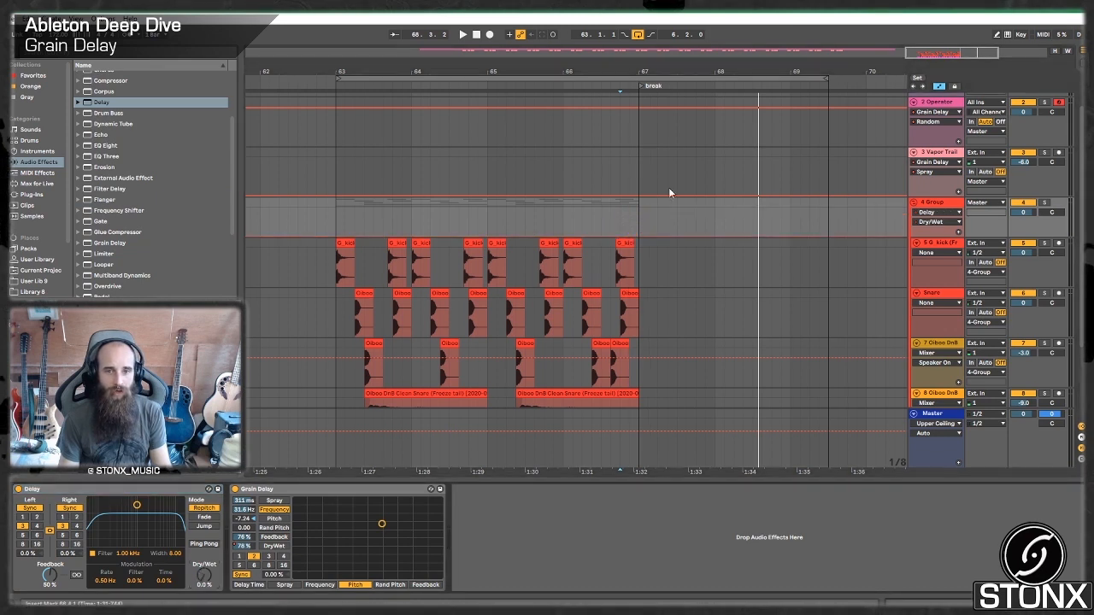
drag(641, 235, 642, 208)
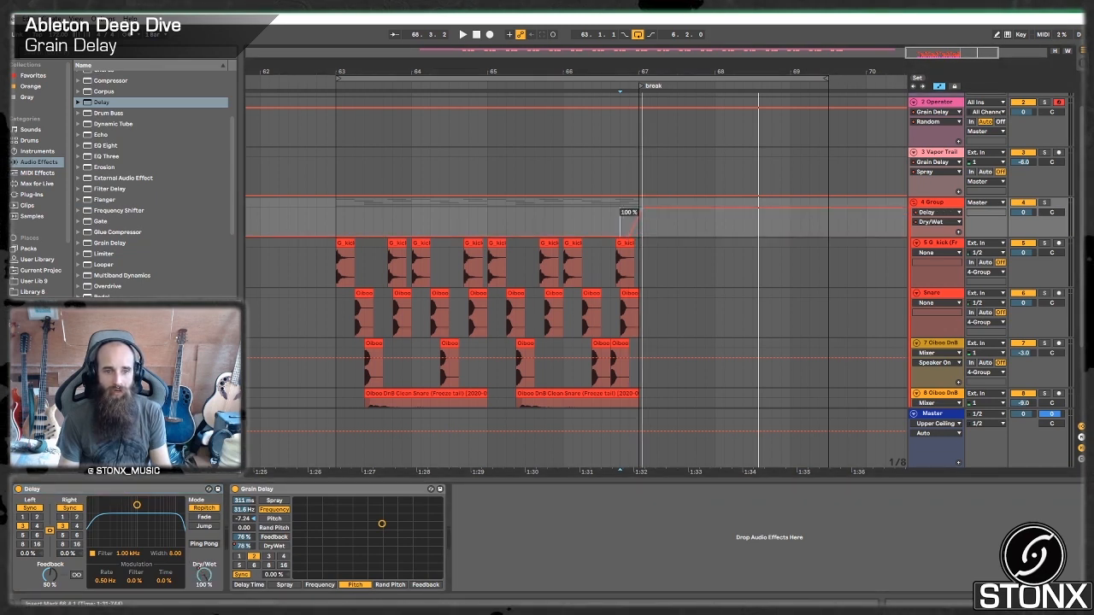
click(36, 509)
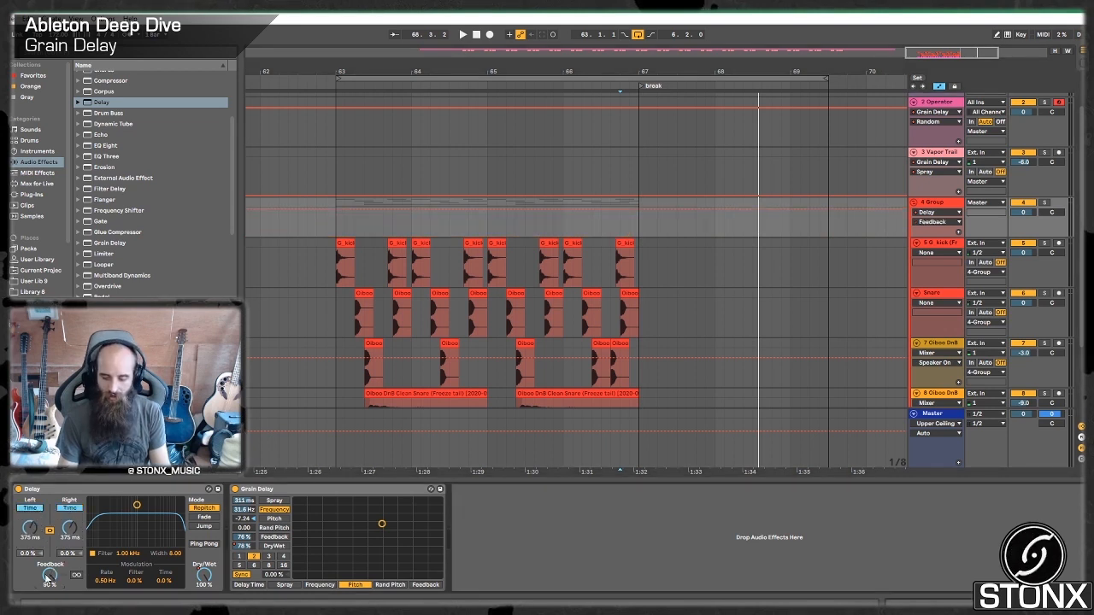
Step: Raise the Delay's feedback to 90% and lower its linked delay times to about 2 ms while auditioning the run into the break
key(space)
drag(36, 530, 36, 602)
key(space)
key(space)
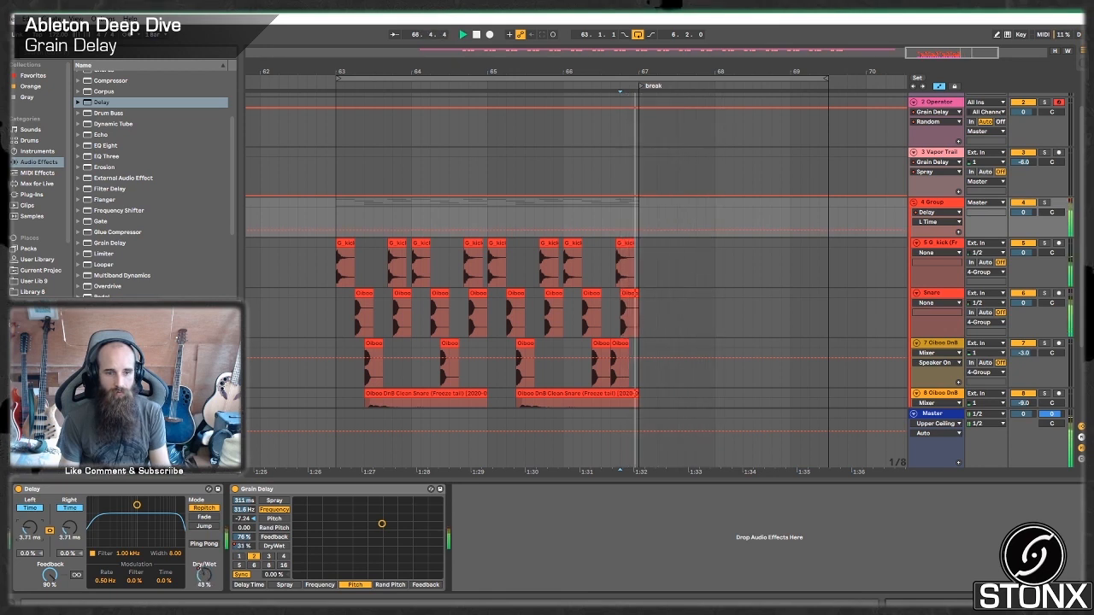
key(space)
key(space)
key(space)
key(space)
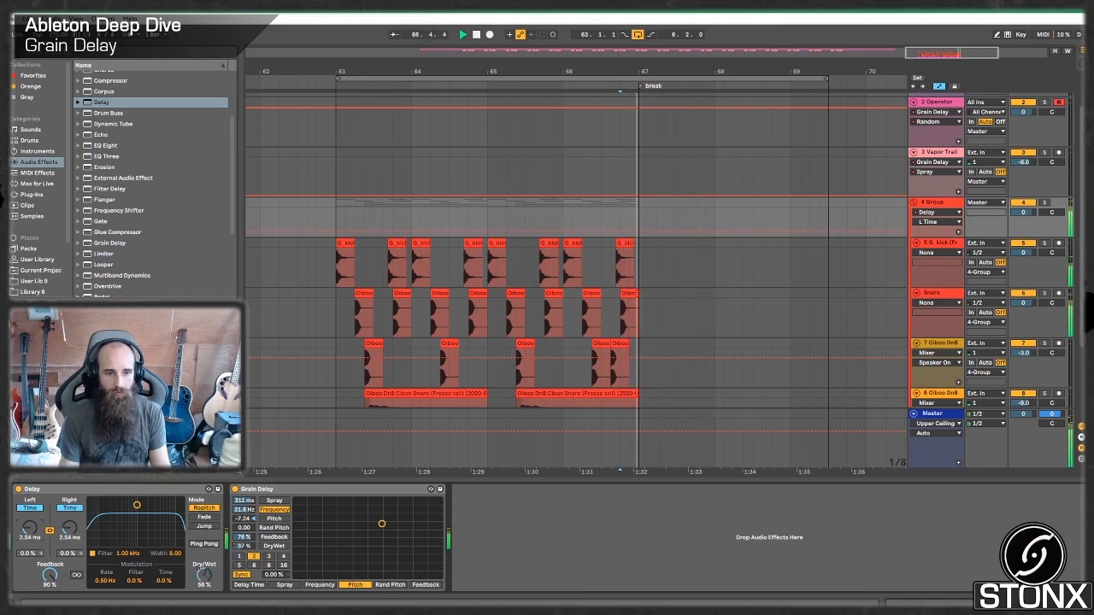
key(space)
key(space)
drag(37, 602, 37, 595)
key(space)
key(space)
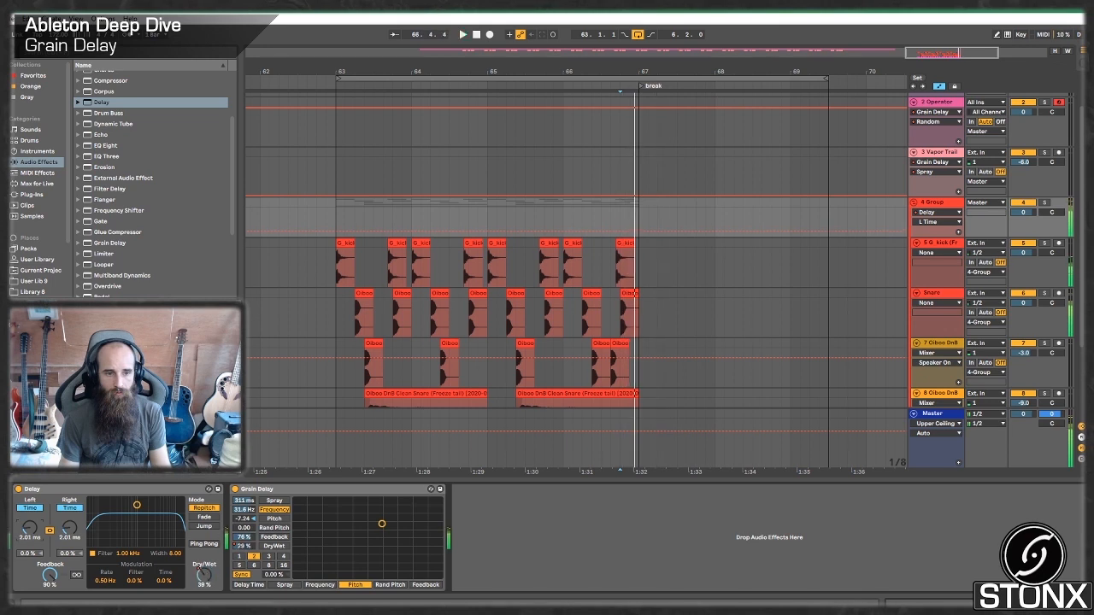
Step: Automate the Delay's left time on the drum group so it ramps up to 618 ms at the break
drag(37, 537, 37, 533)
right_click(37, 533)
click(84, 490)
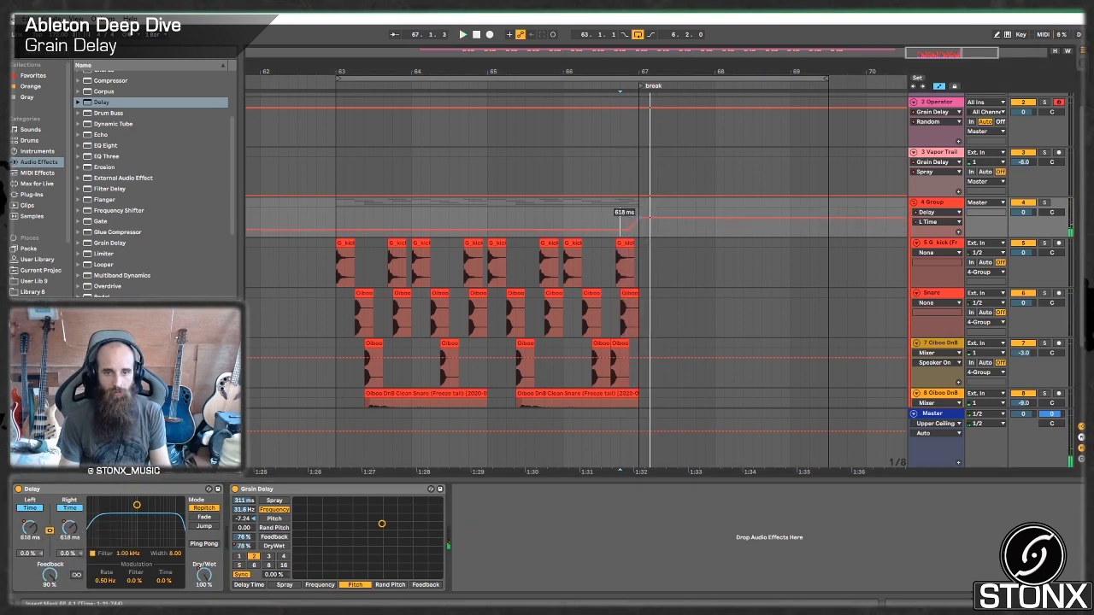
Step: Bypass Grain Delay and play repeatedly from shortly before bar 67 to hear the Delay transition alone
click(236, 490)
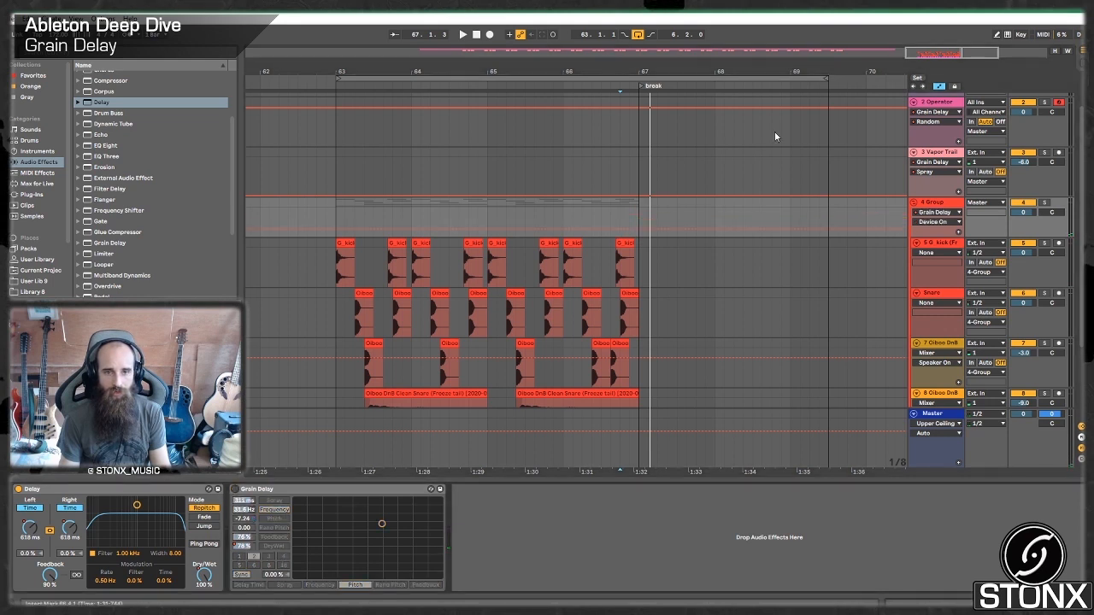
click(611, 215)
key(space)
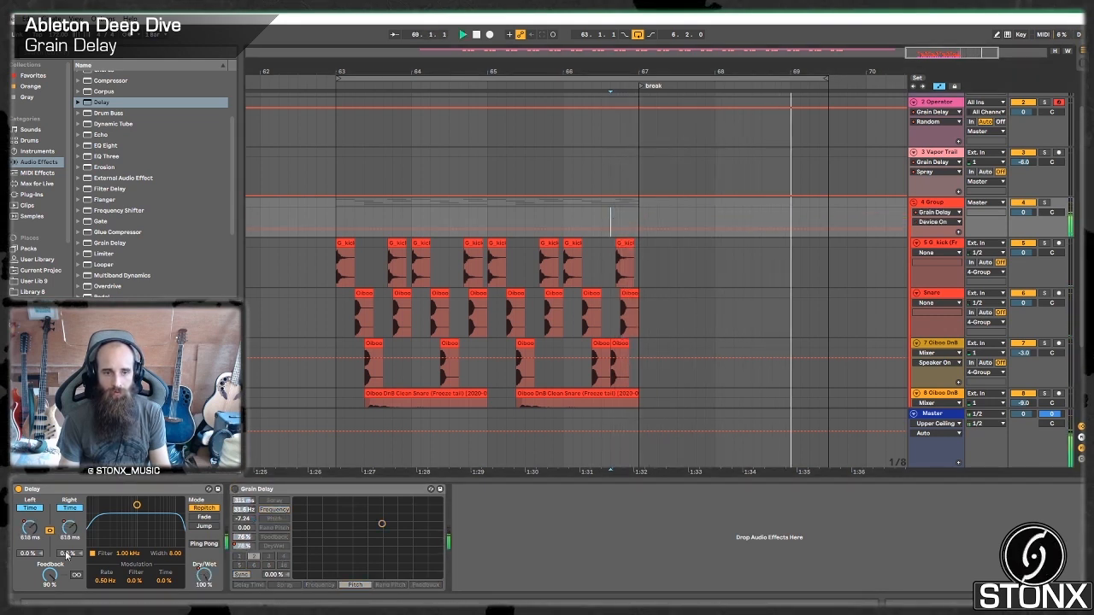
key(space)
key(space)
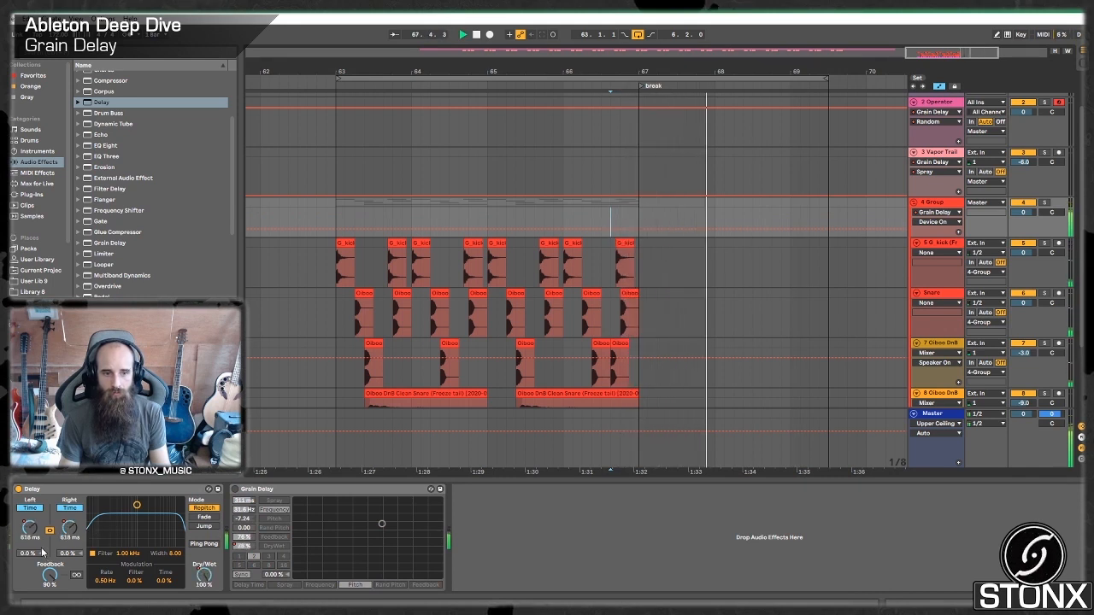
key(space)
key(space)
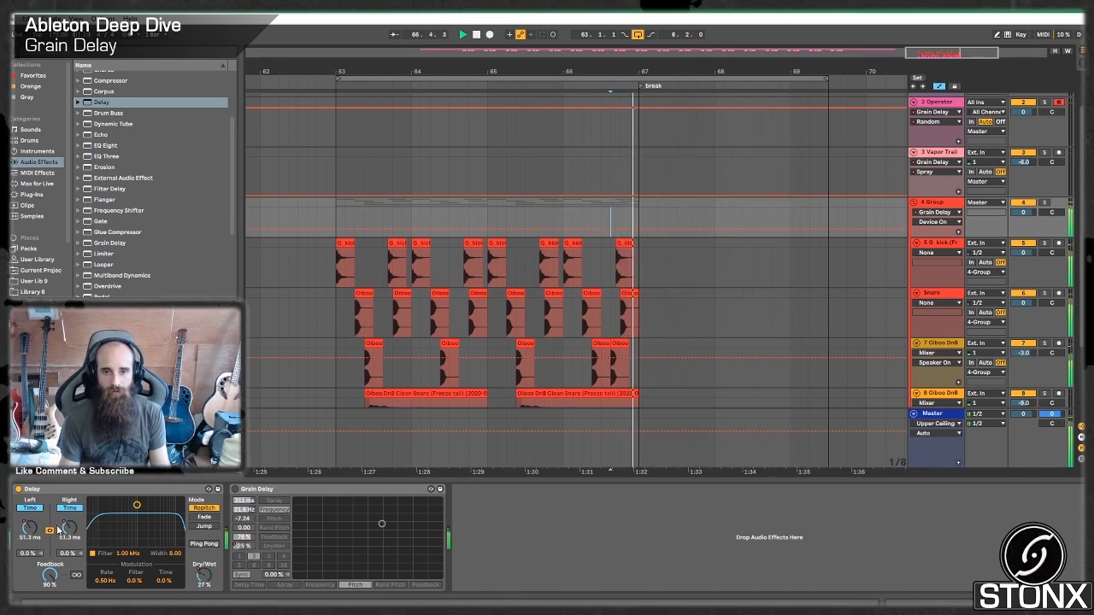
Step: Automate the Delay's Dry/Wet back down to 0% shortly after the break starts, and play the transition
right_click(200, 580)
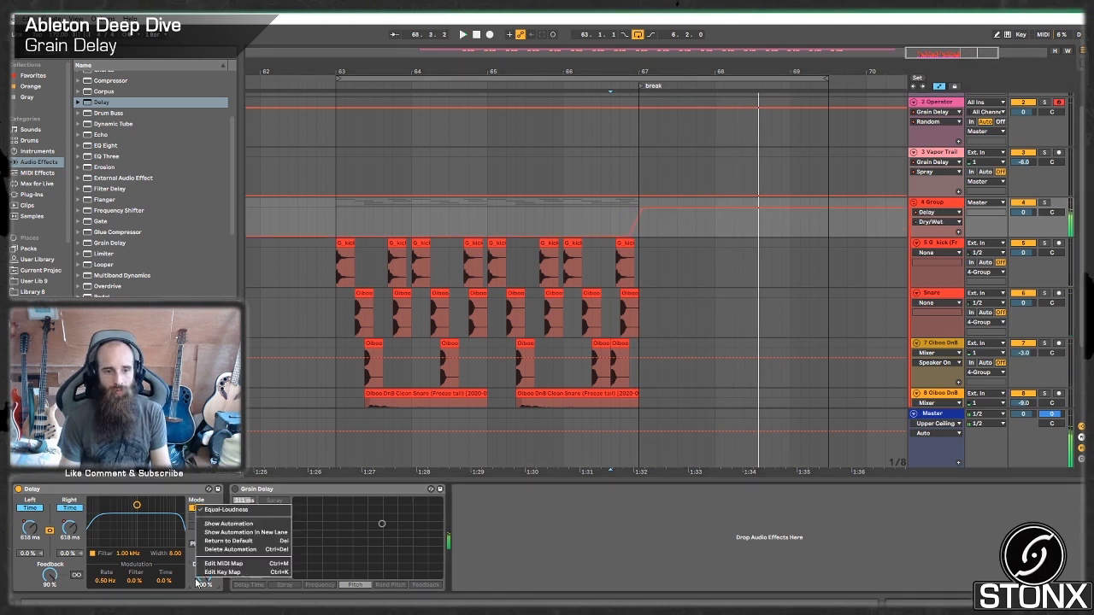
click(227, 524)
drag(655, 215, 656, 233)
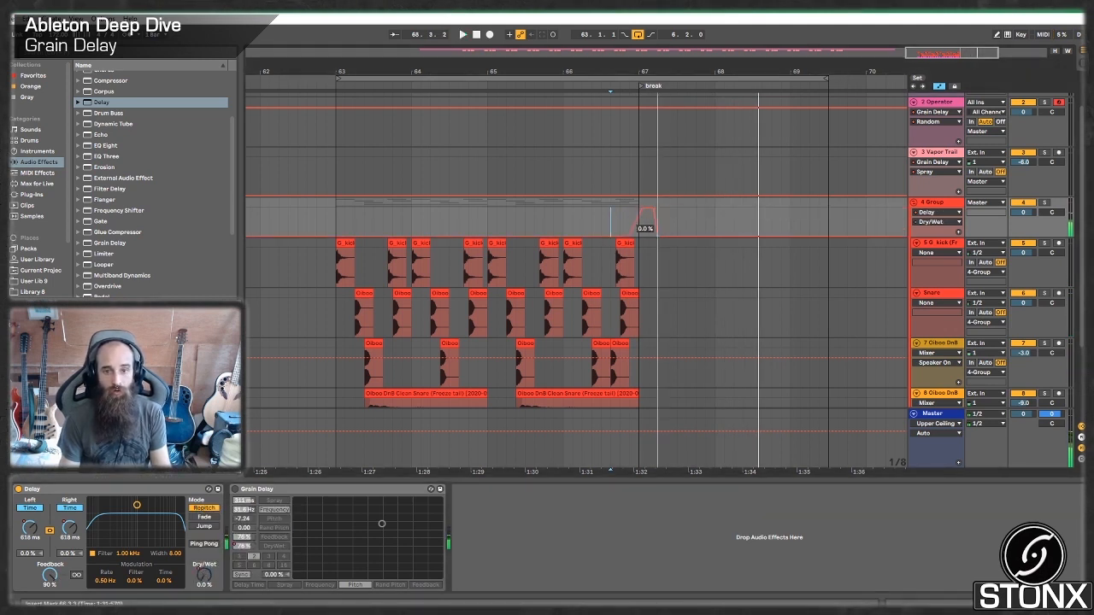
key(space)
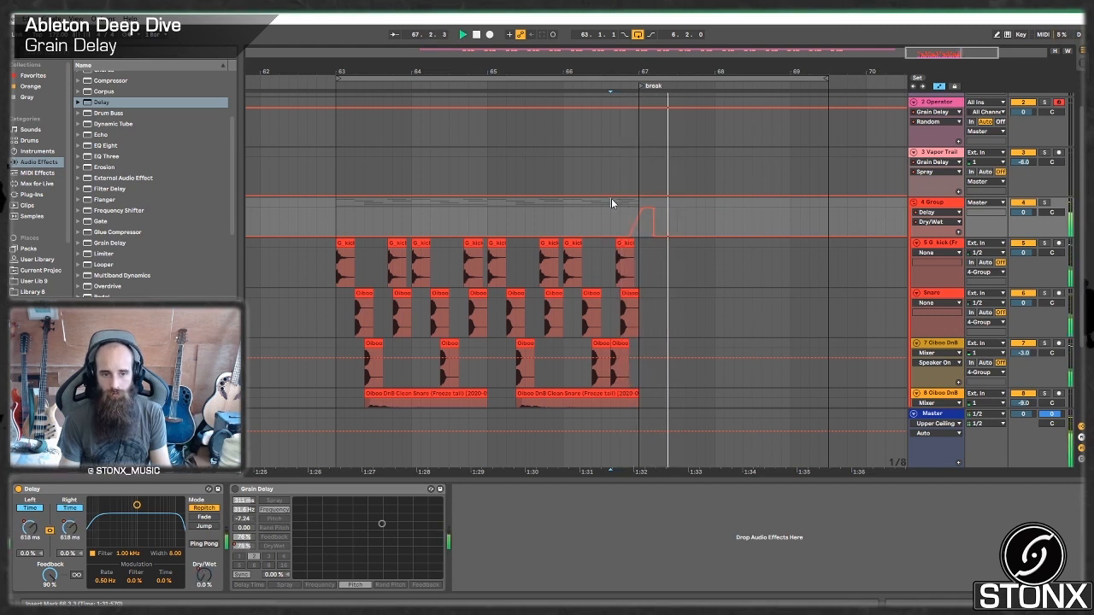
key(space)
Step: Turn Grain Delay back on for the drum group and play the combined transition into the break
click(235, 490)
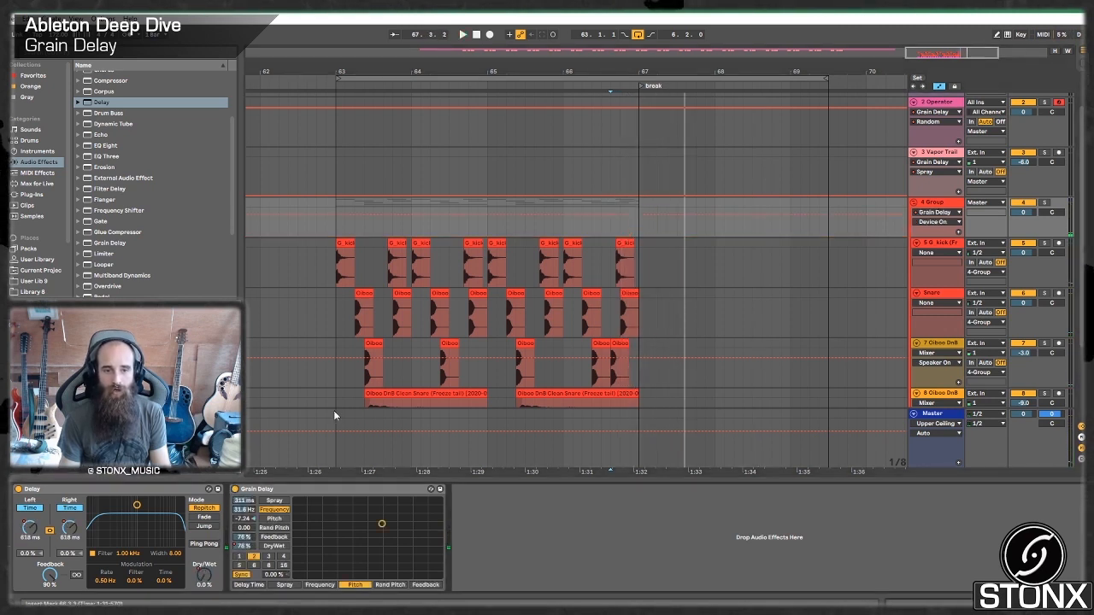
key(space)
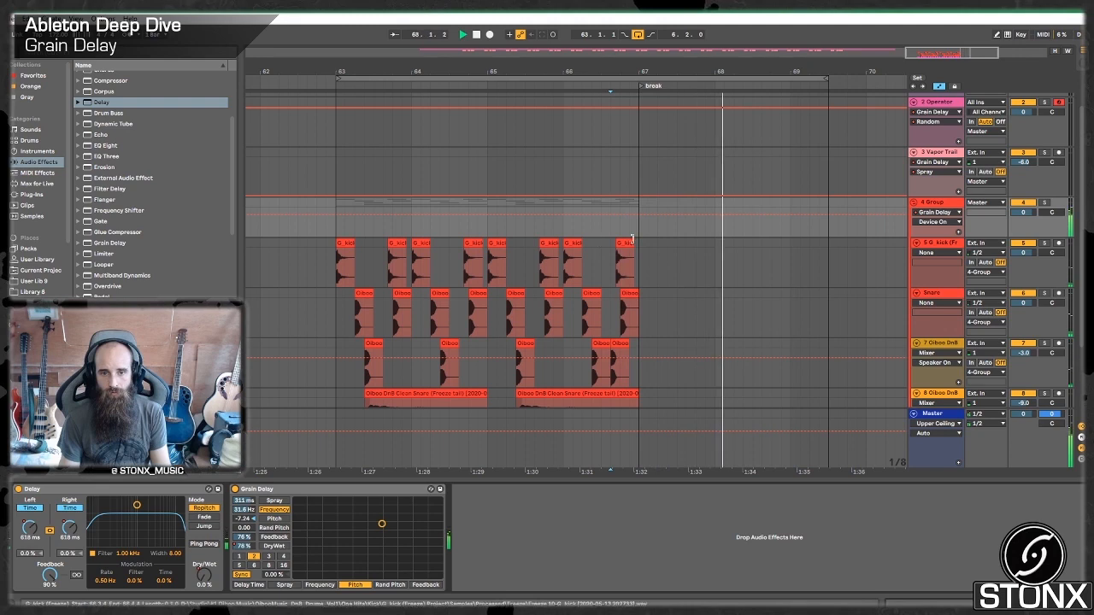
key(space)
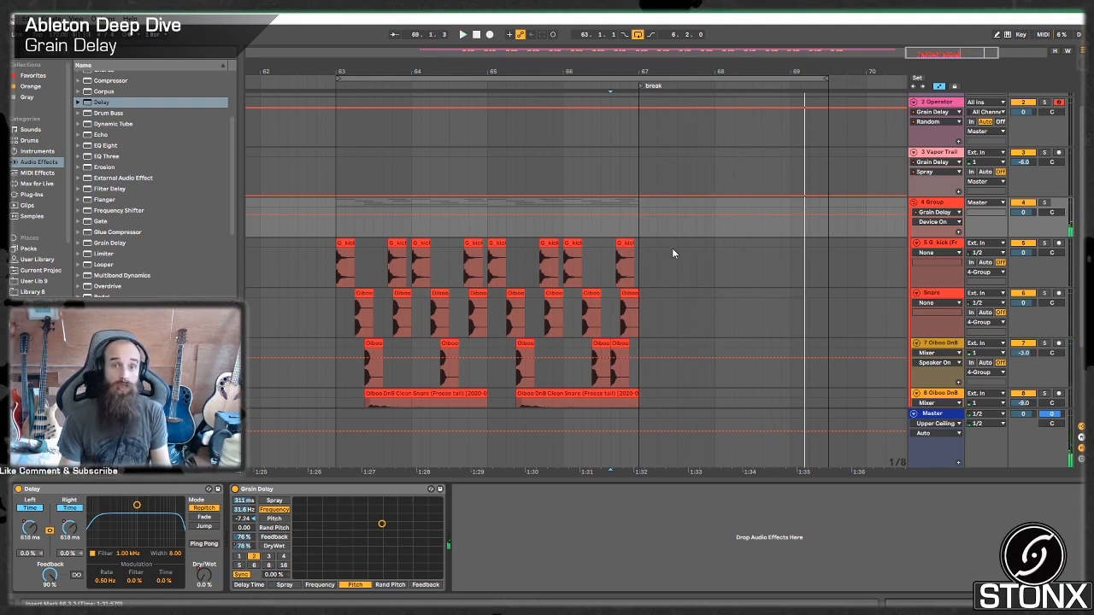
scroll(513, 256, down, 3)
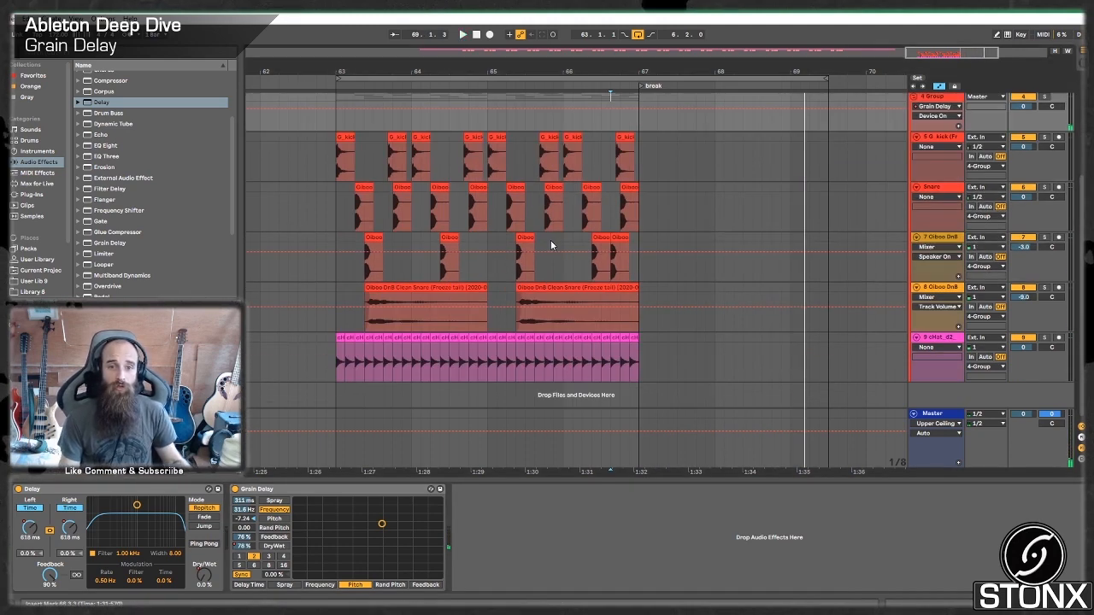
right_click(943, 387)
click(983, 391)
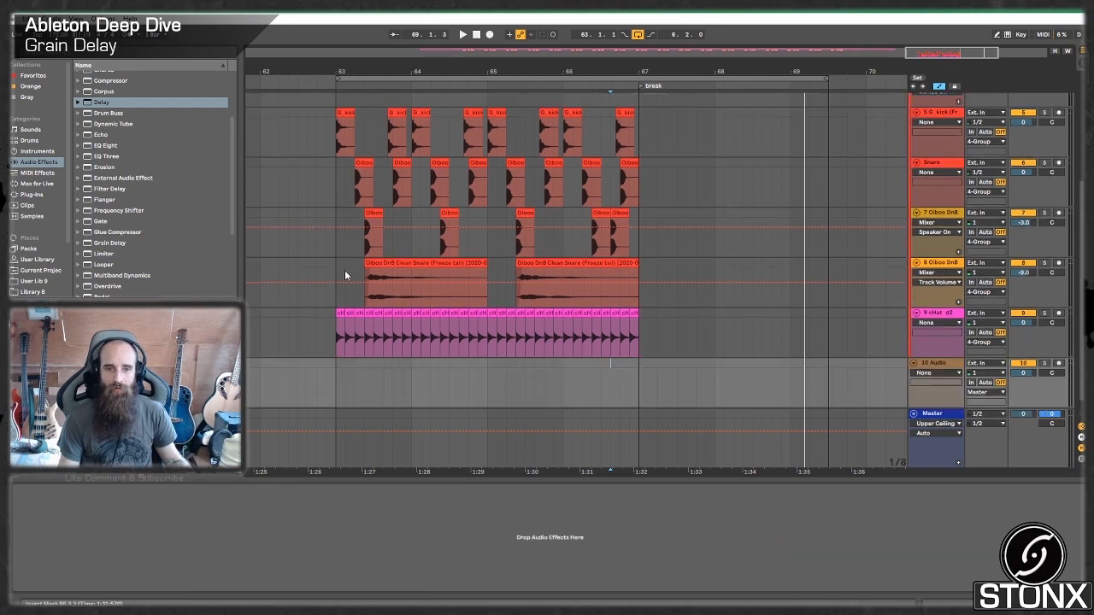
key(Delete)
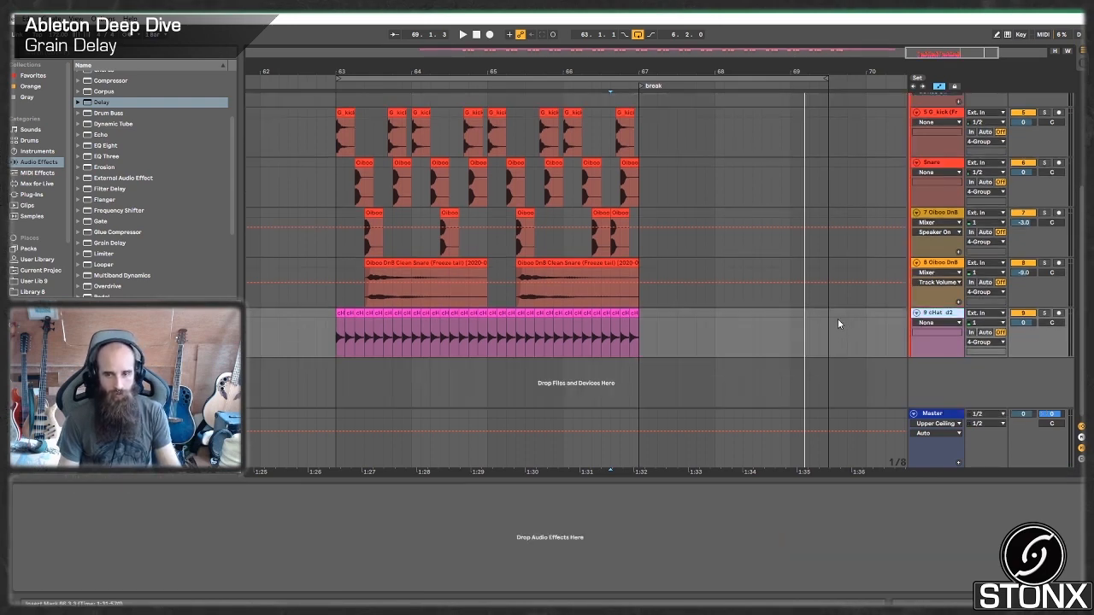
Step: Insert a MIDI track below the hi-hat track, load Operator on it, and set oscillator B's level to -23 dB
right_click(940, 379)
click(963, 396)
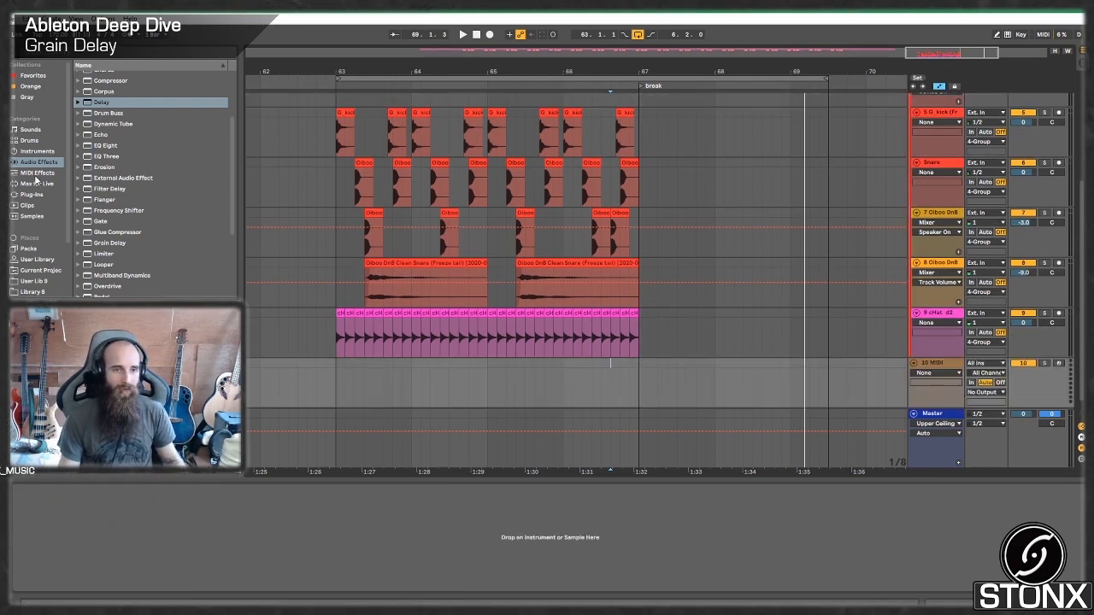
click(36, 151)
drag(96, 155, 240, 561)
click(102, 552)
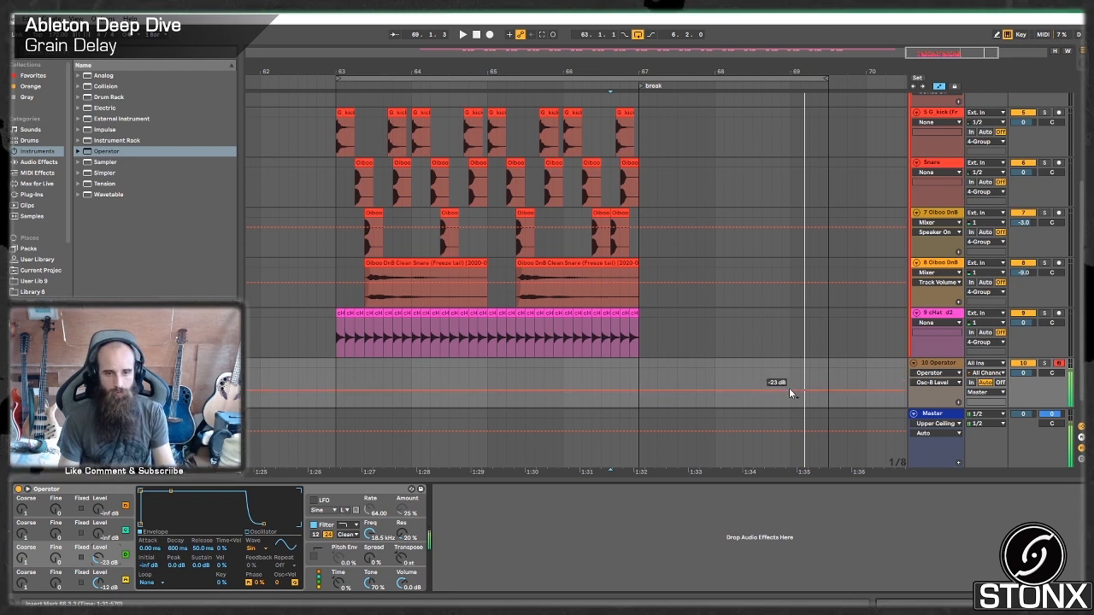
Step: Record a MIDI part on the Operator track from bar 63 through the break, and select the recorded clip
click(336, 366)
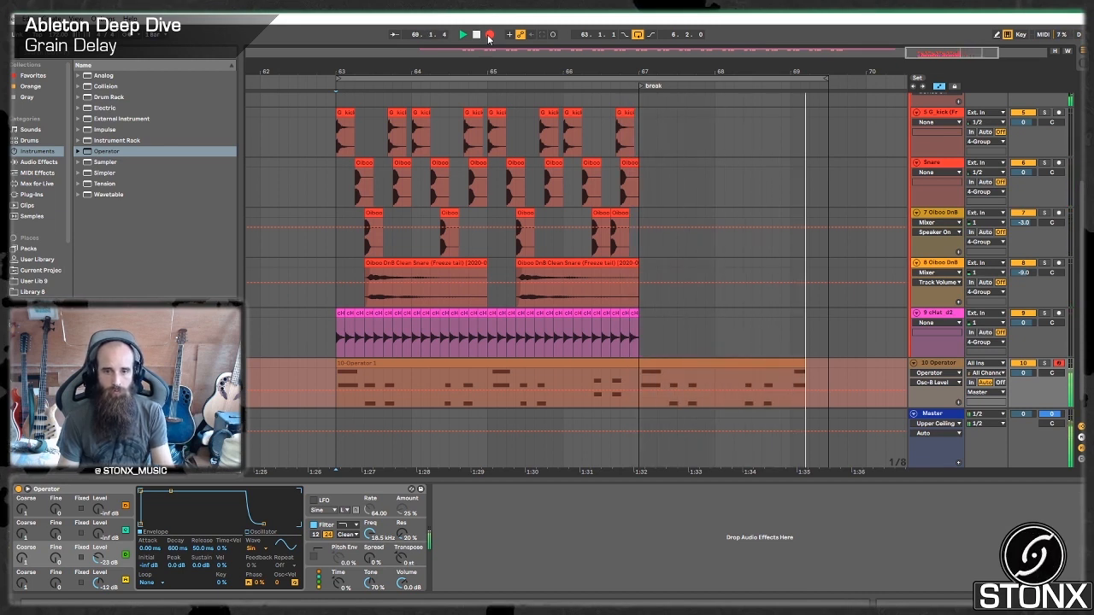
click(488, 35)
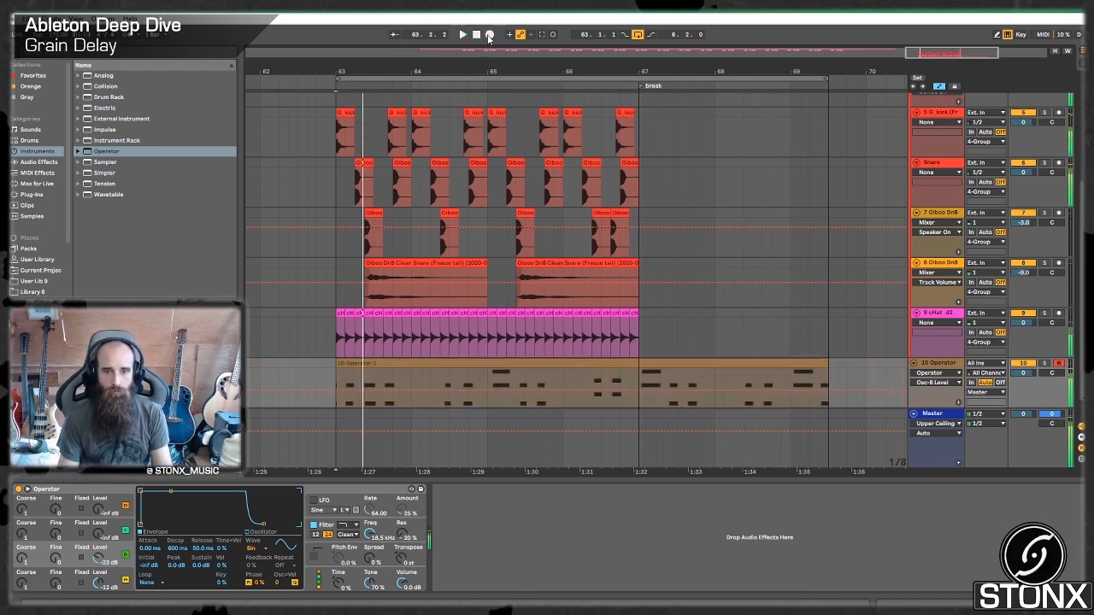
click(354, 366)
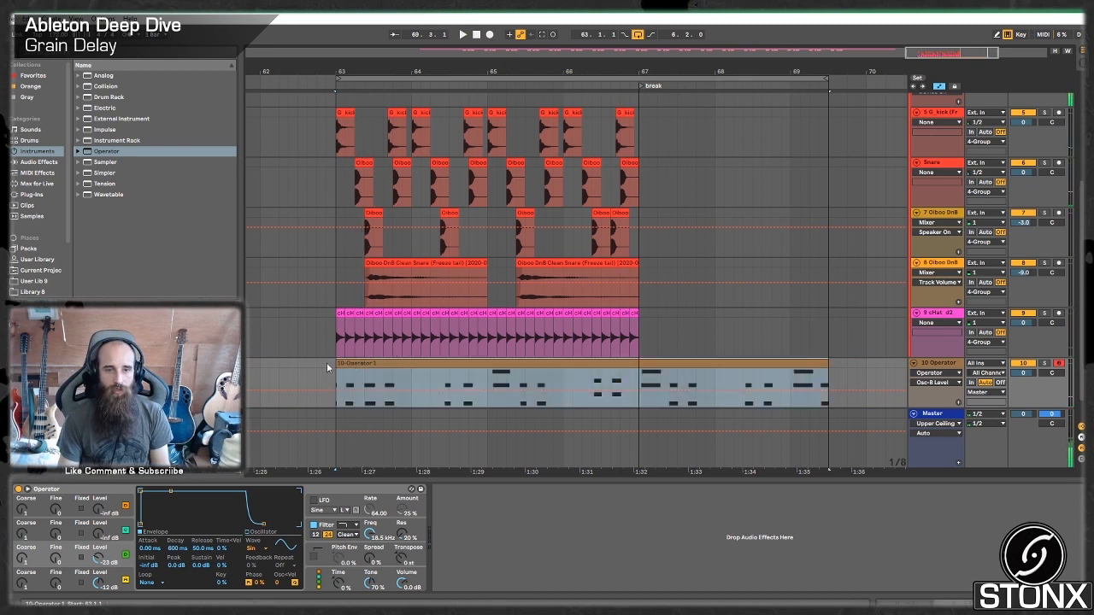
Step: Add an Auto Filter after Operator, lower its low-pass frequency to 26 Hz, and show the frequency automation
click(46, 165)
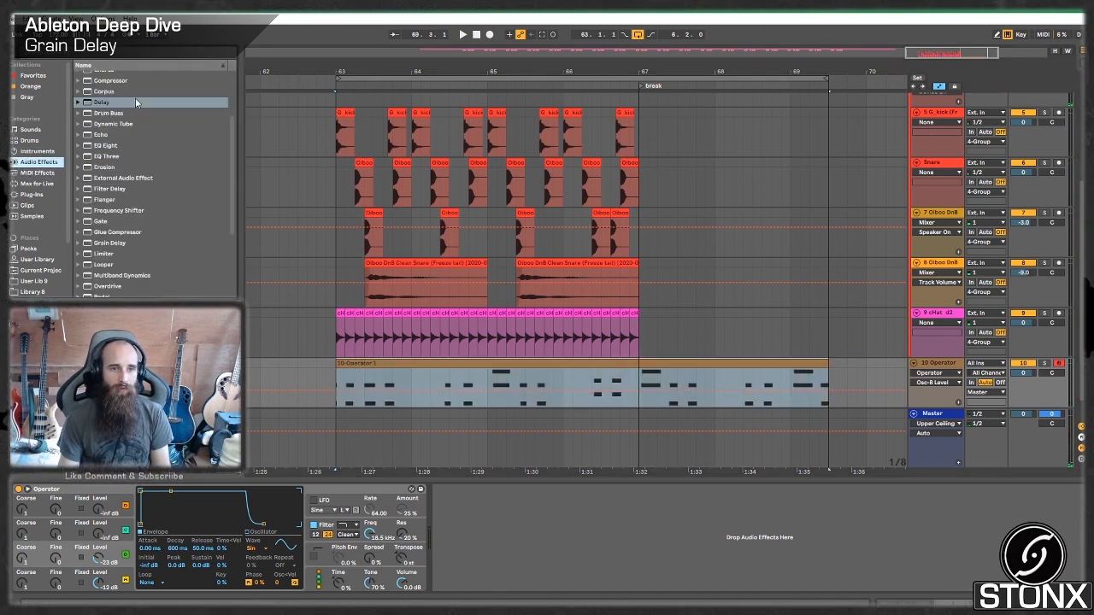
scroll(135, 97, up, 3)
click(125, 97)
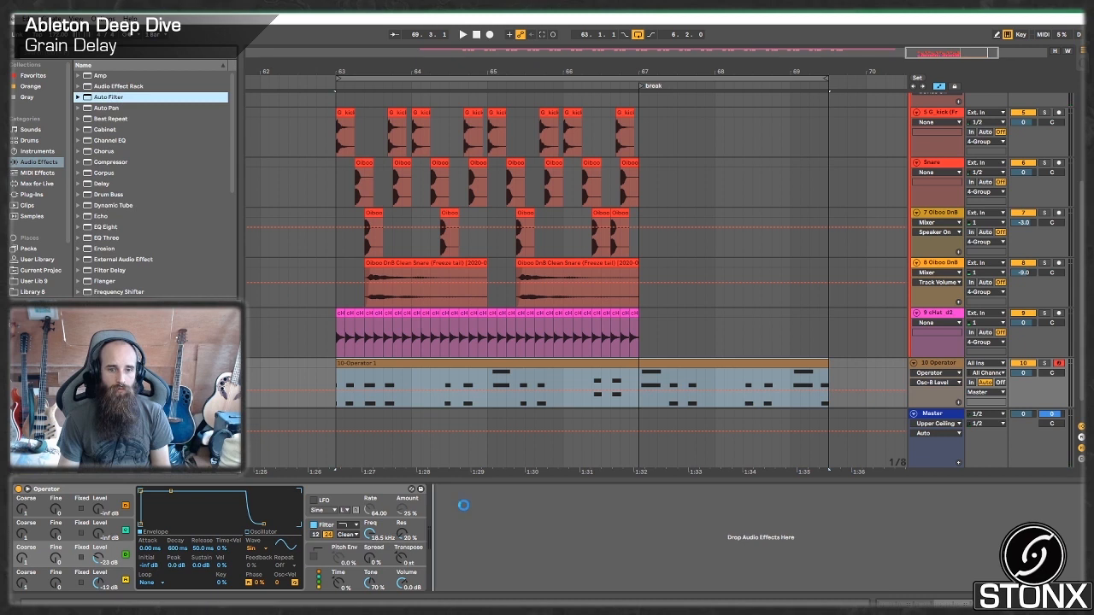
click(483, 566)
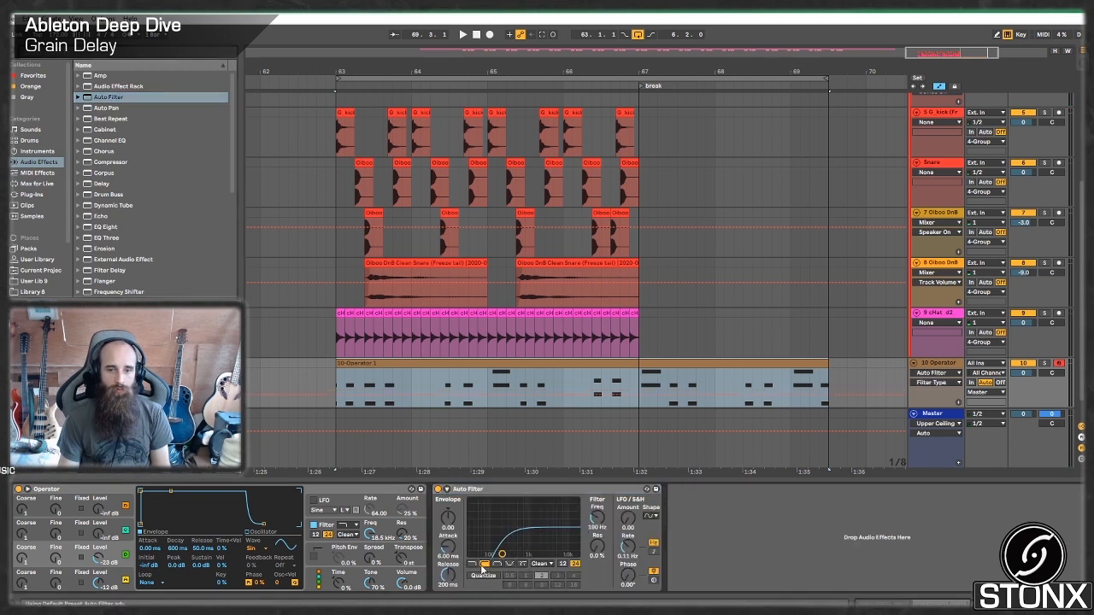
right_click(590, 527)
click(613, 530)
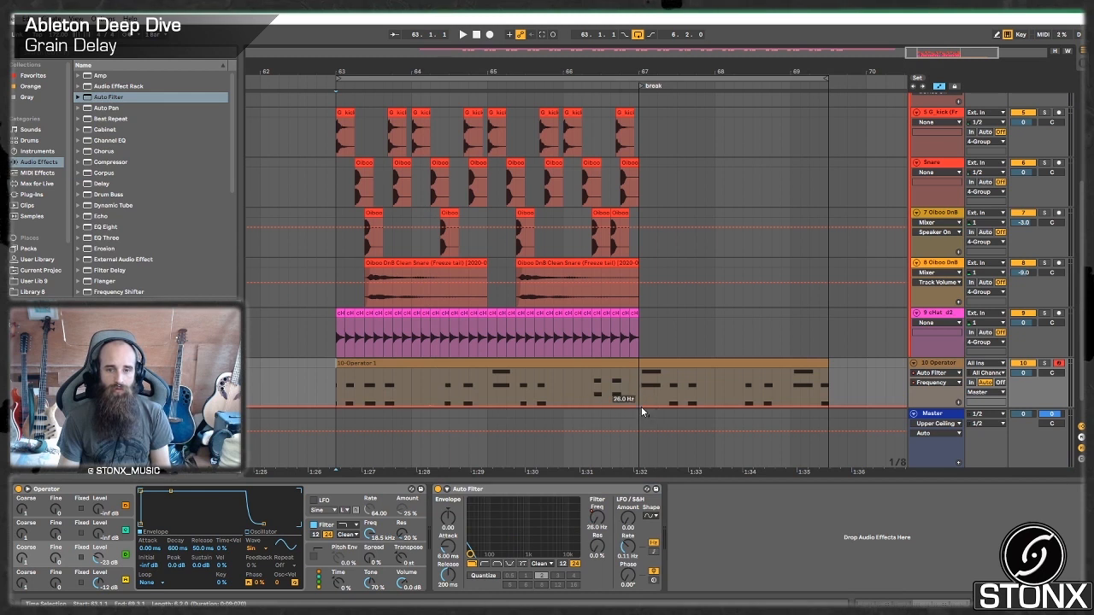
Step: Automate the Auto Filter frequency to rise from 26 Hz to about 1.67 kHz at the break, and shift the loop start to 63.2.1
drag(641, 406, 643, 372)
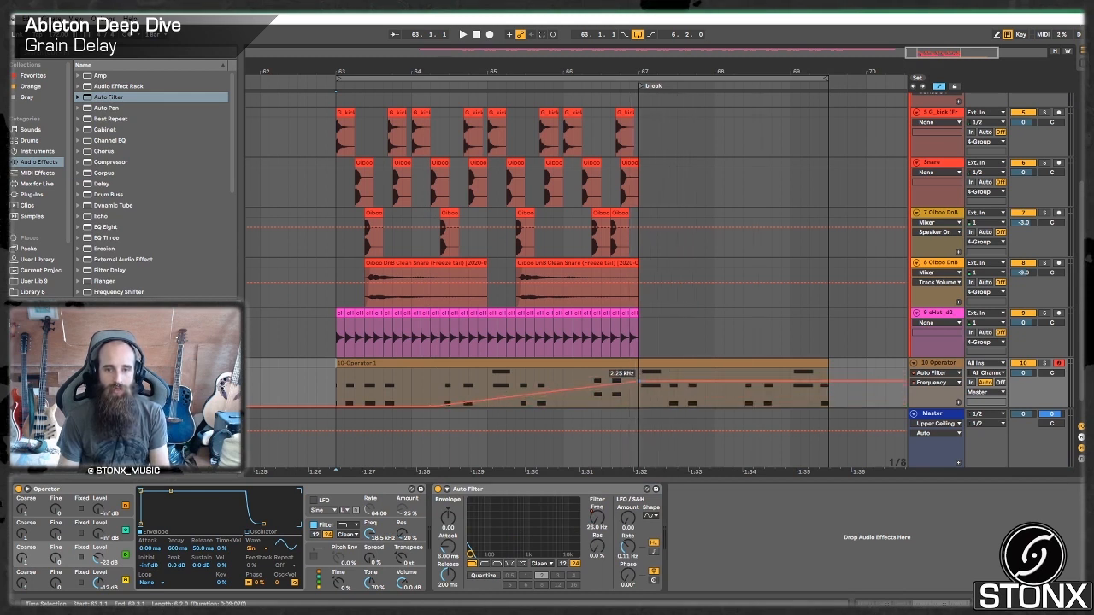
key(space)
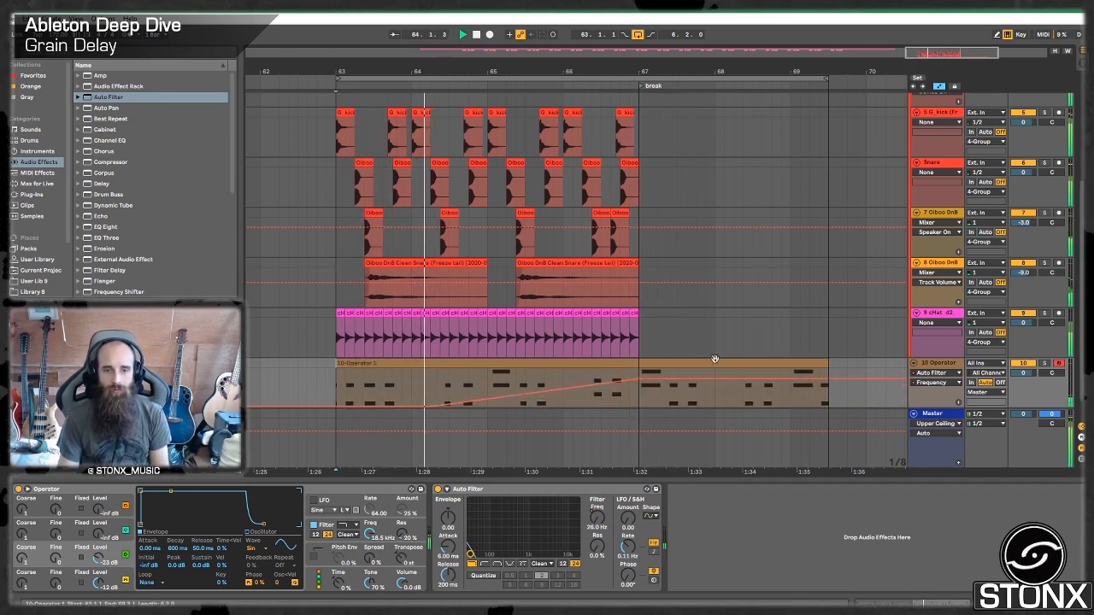
click(637, 379)
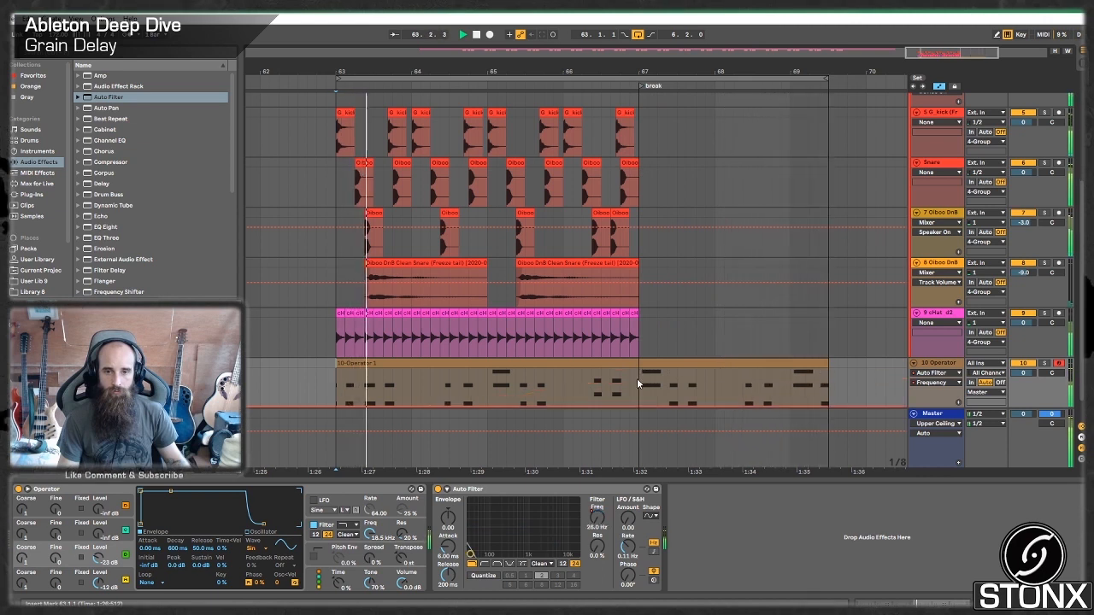
drag(637, 404, 637, 383)
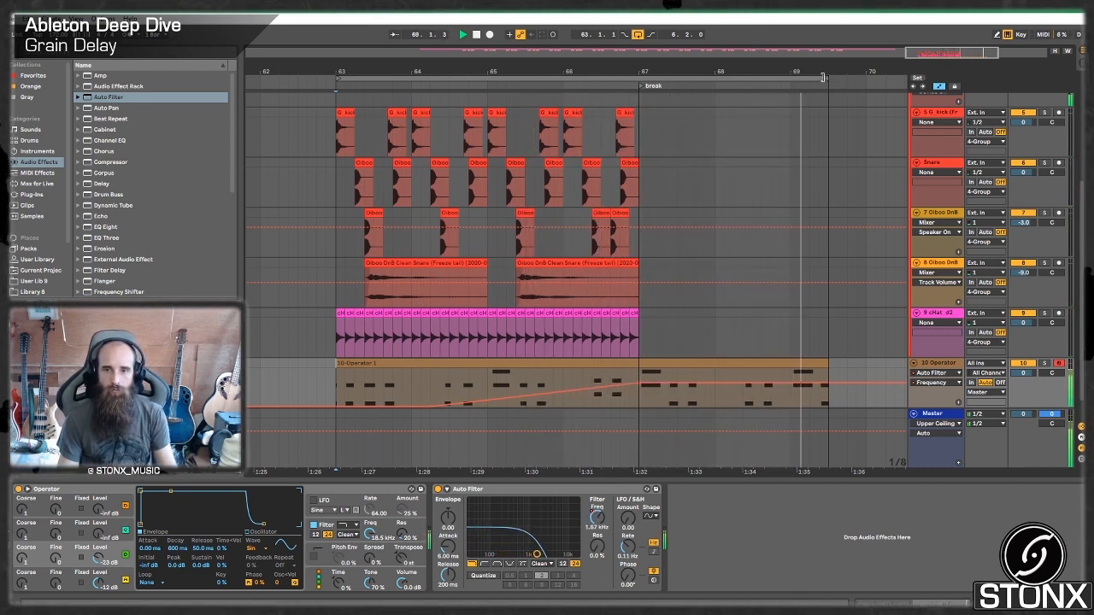
drag(826, 78, 846, 82)
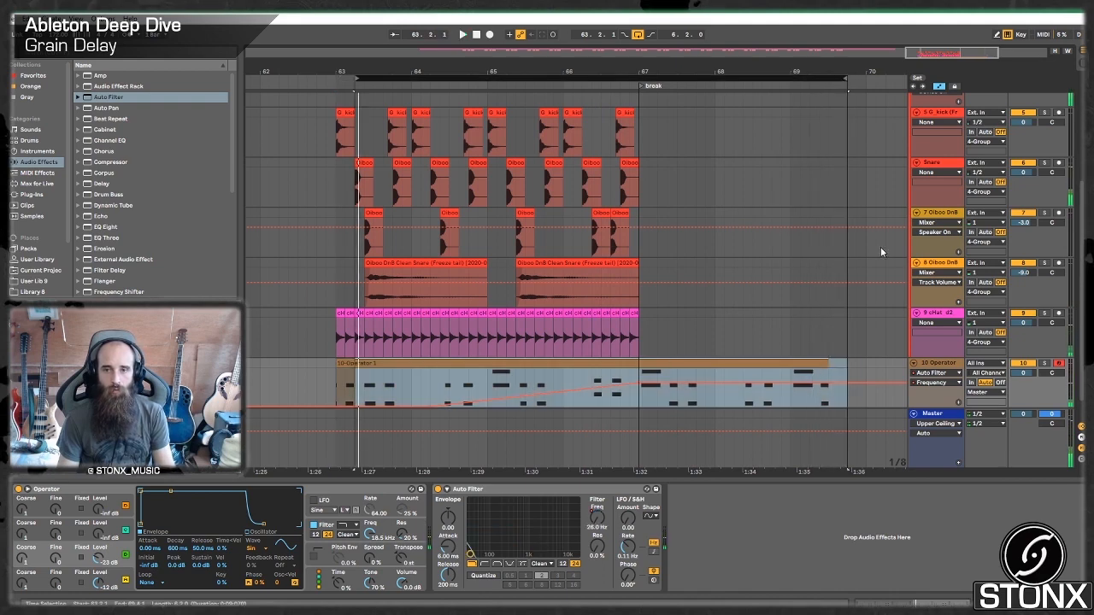
Step: Group the drum group's Delay and Grain Delay into a single Audio Effect Rack
scroll(880, 251, up, 5)
click(928, 249)
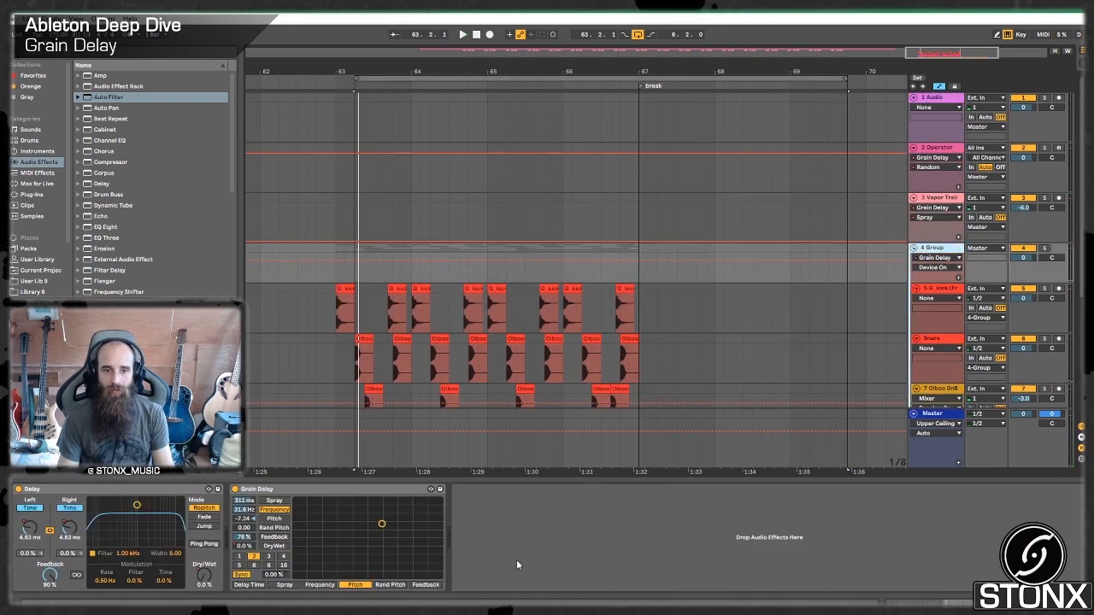
click(314, 490)
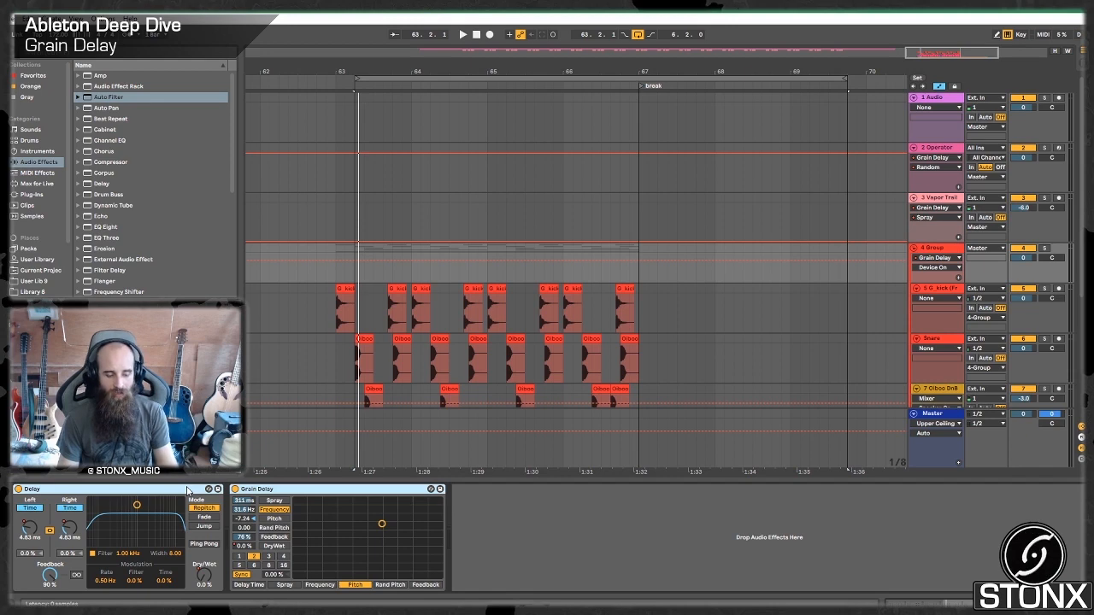
key(ctrl+g)
Step: Bypass the drum group's effect rack and play from 66.2.1 to hear the break without the delays
scroll(599, 308, down, 3)
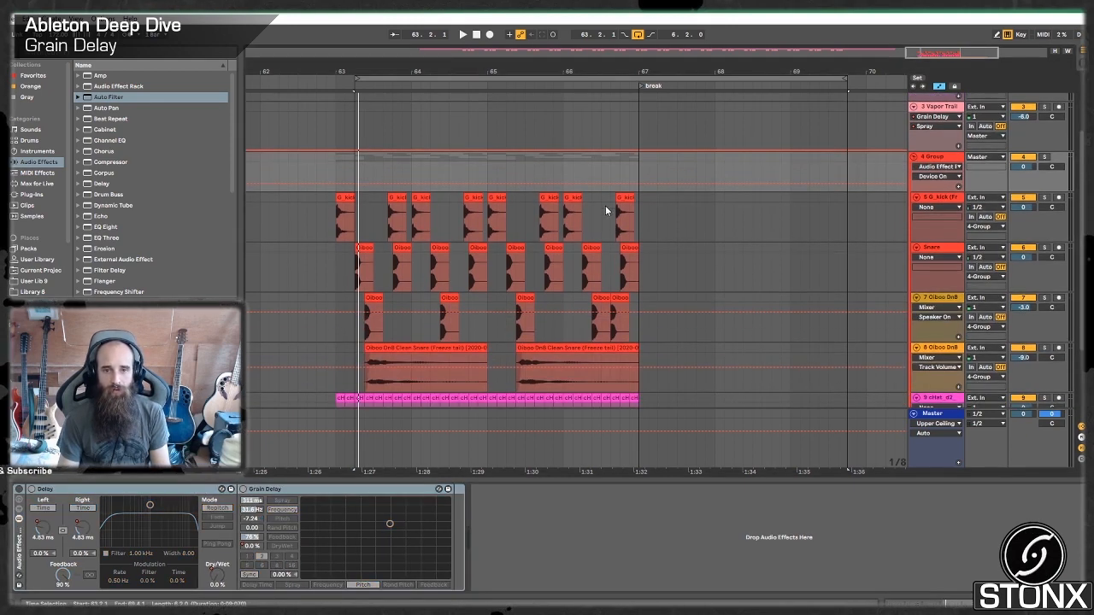
click(579, 165)
key(space)
scroll(682, 233, down, 2)
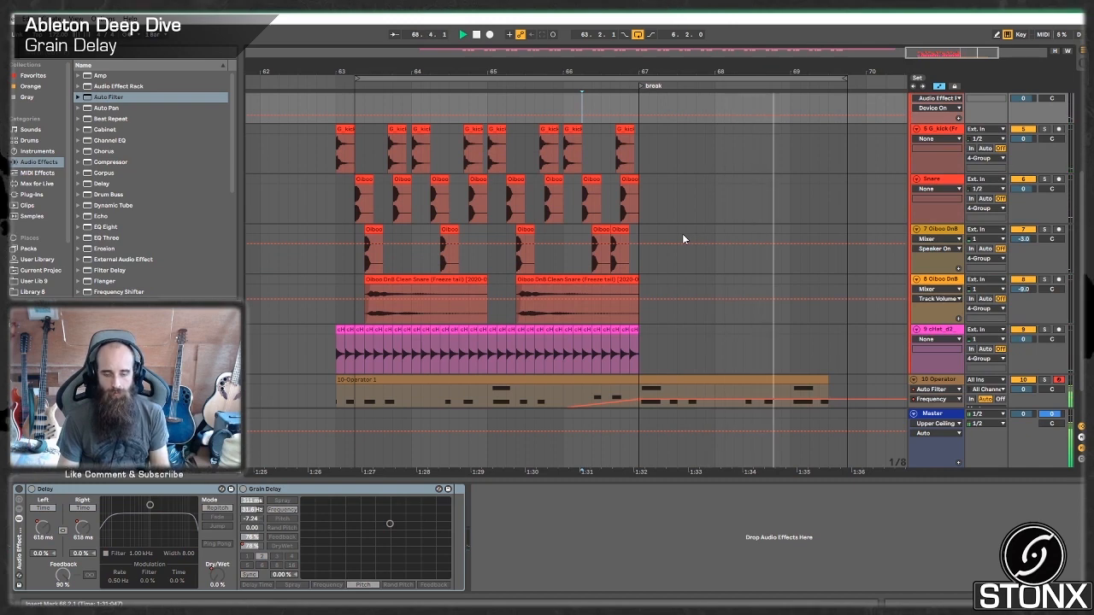
Step: Stop playback and turn the drum group's Audio Effect Rack back on
key(space)
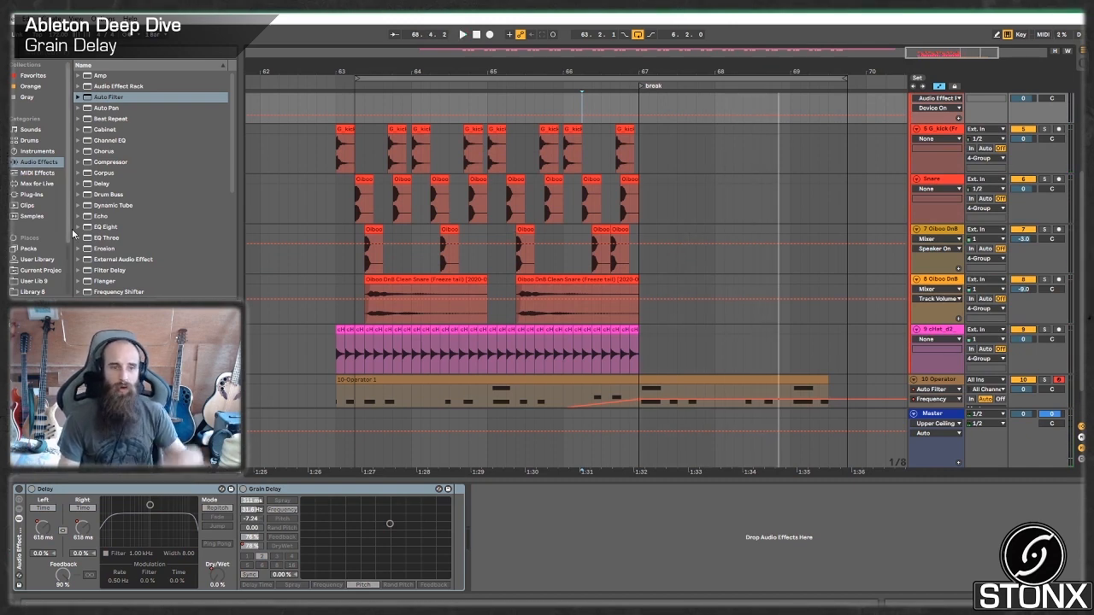
scroll(140, 193, down, 6)
scroll(118, 251, up, 6)
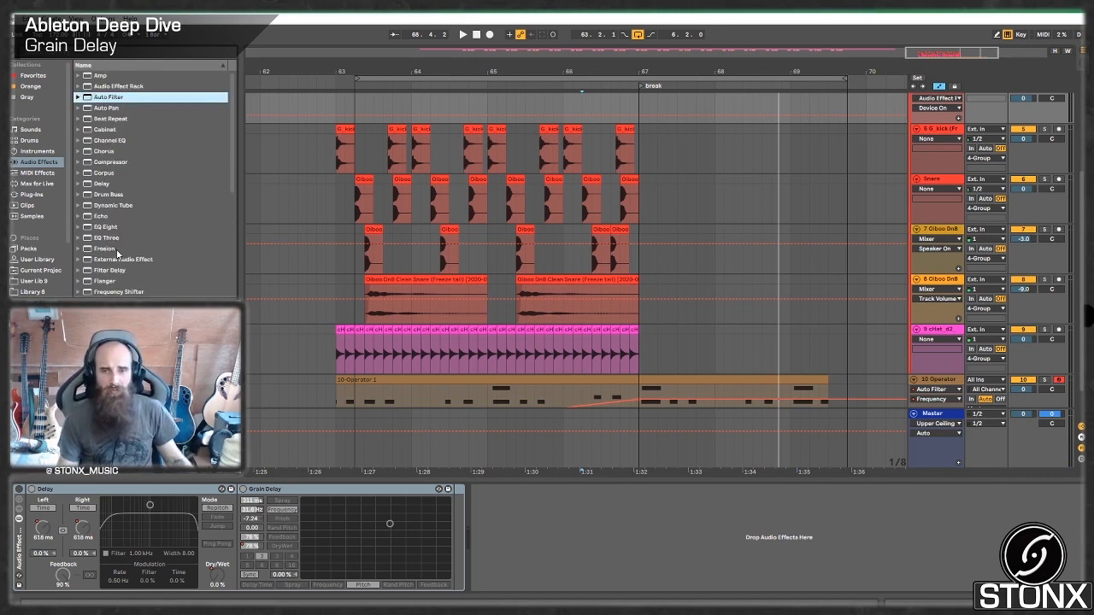
scroll(117, 254, down, 3)
scroll(117, 254, up, 3)
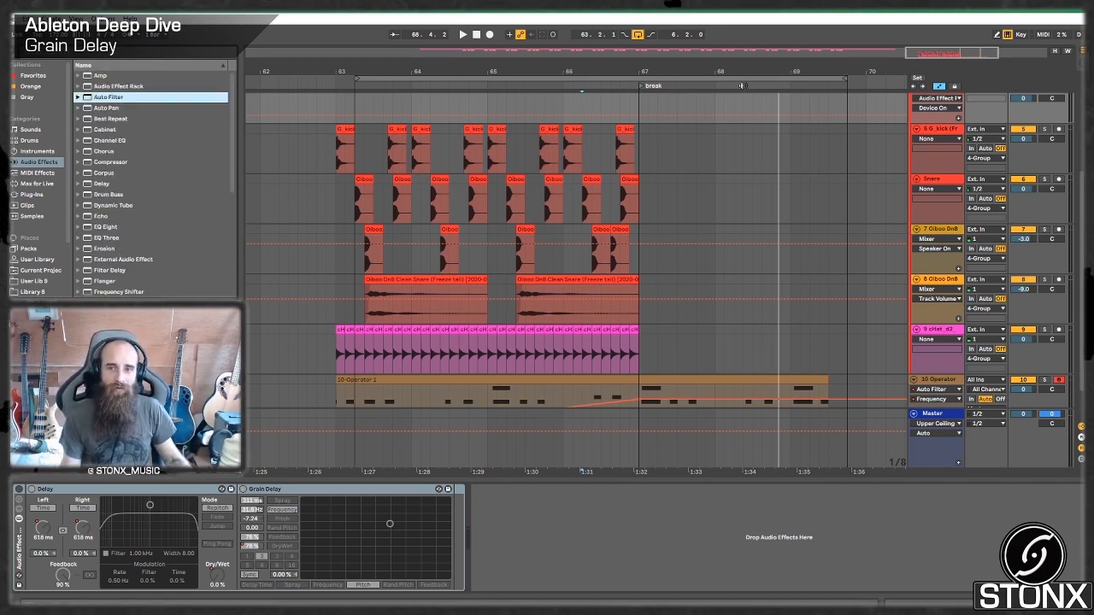
scroll(889, 161, up, 2)
click(938, 158)
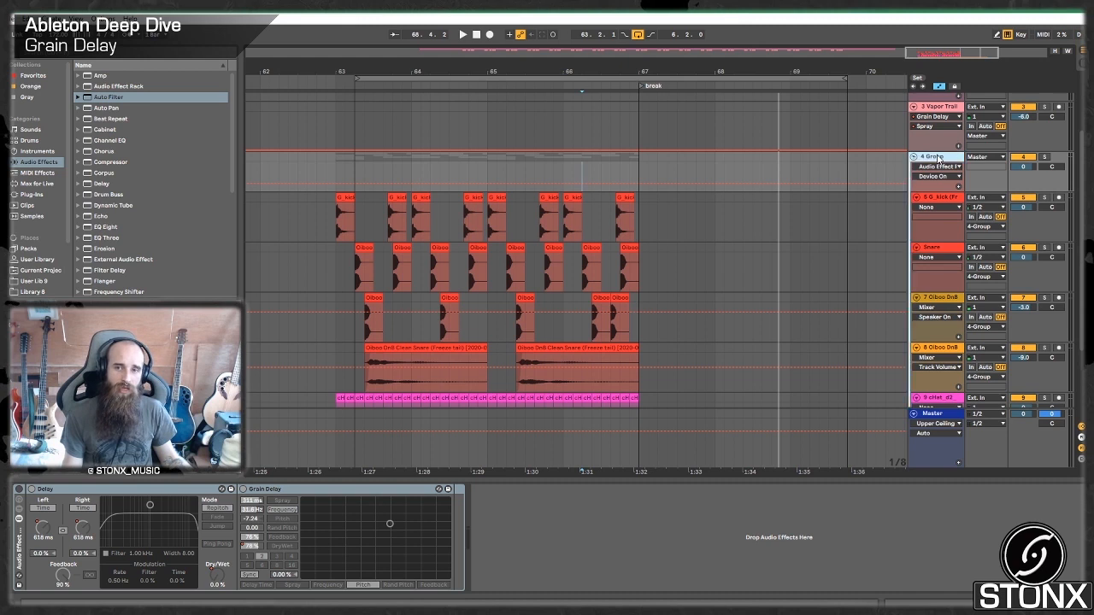
click(18, 490)
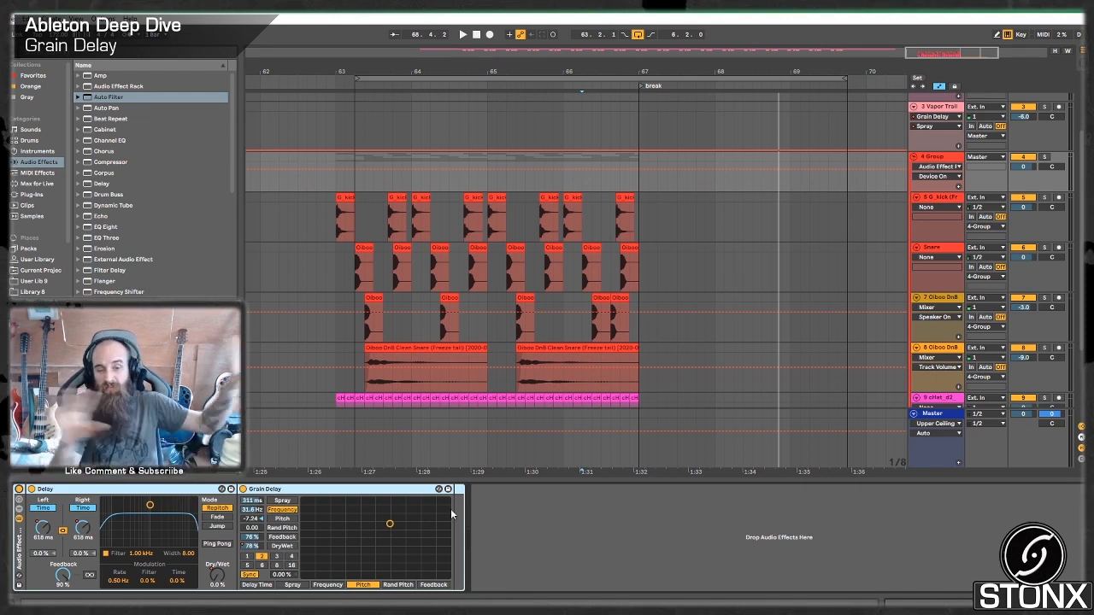
Step: Play from 66.3.1 to hear the drum group run into the break with the delays active
click(599, 158)
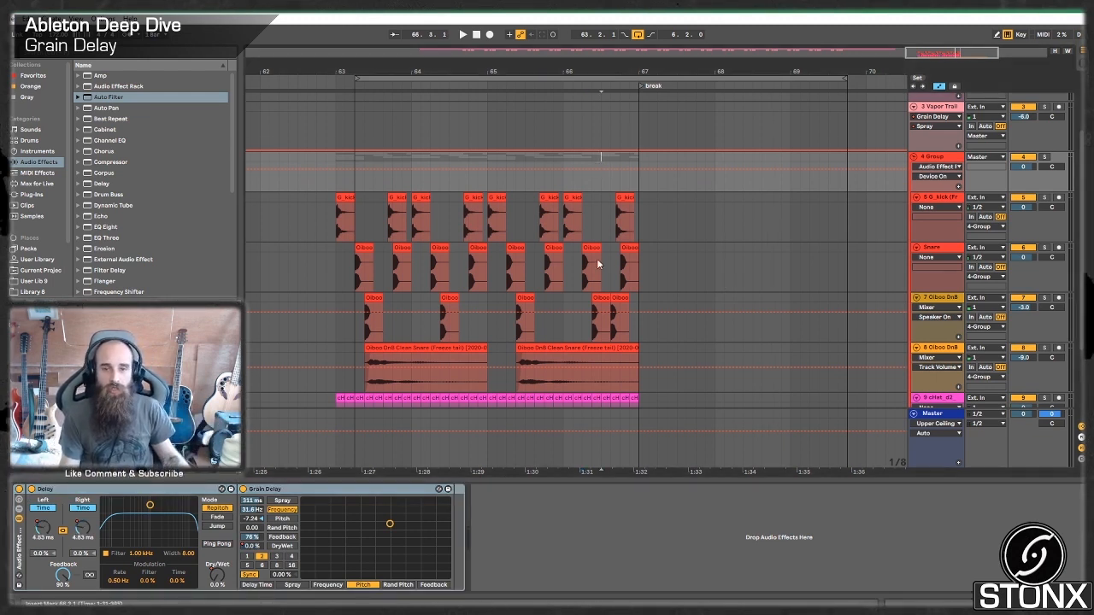
scroll(596, 258, down, 5)
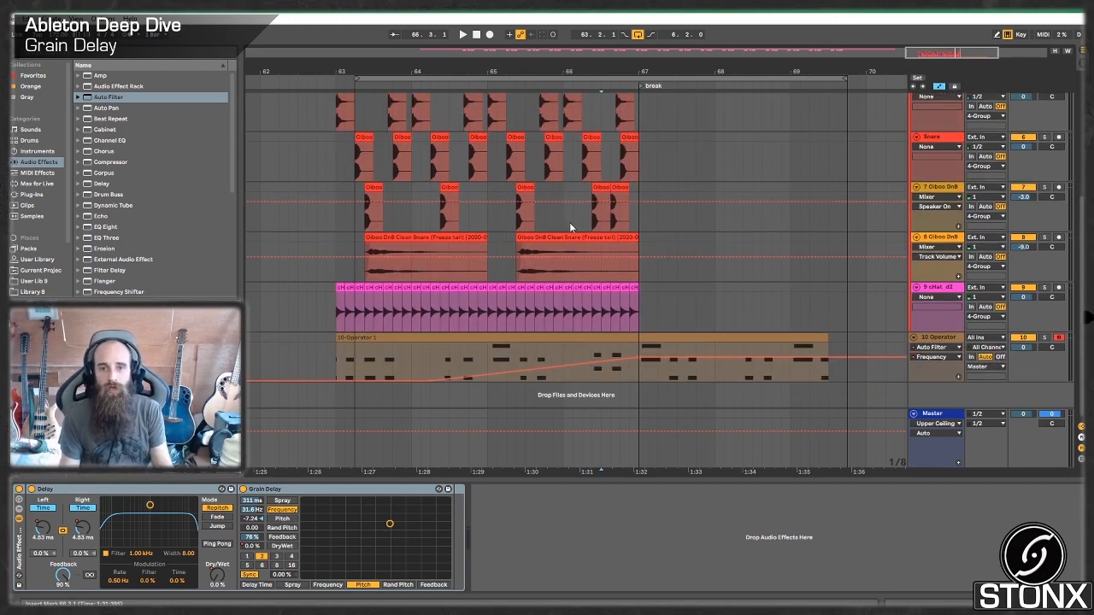
key(space)
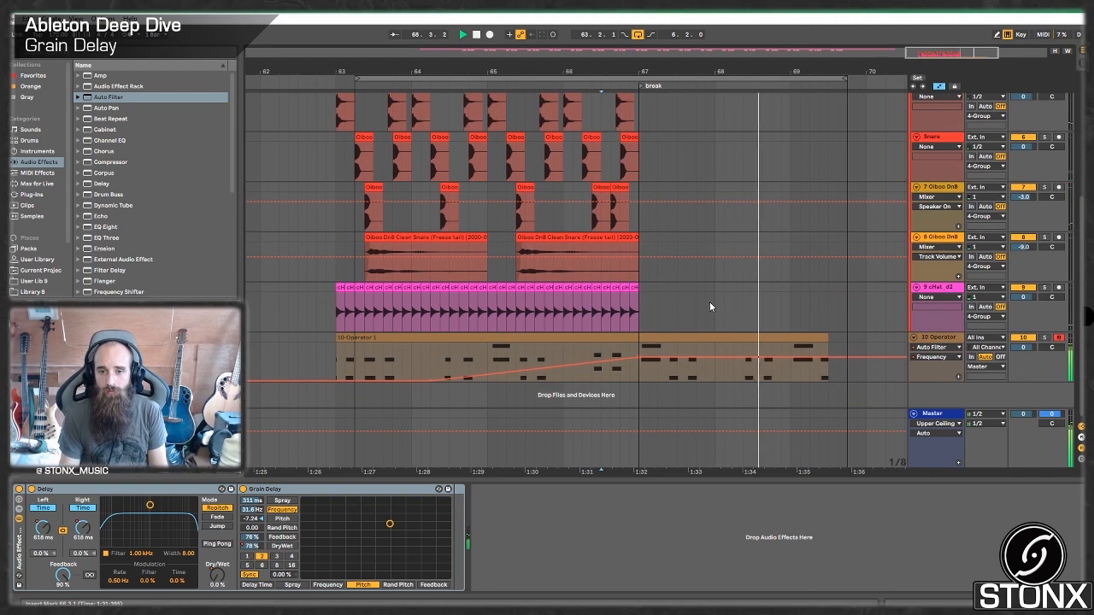
key(space)
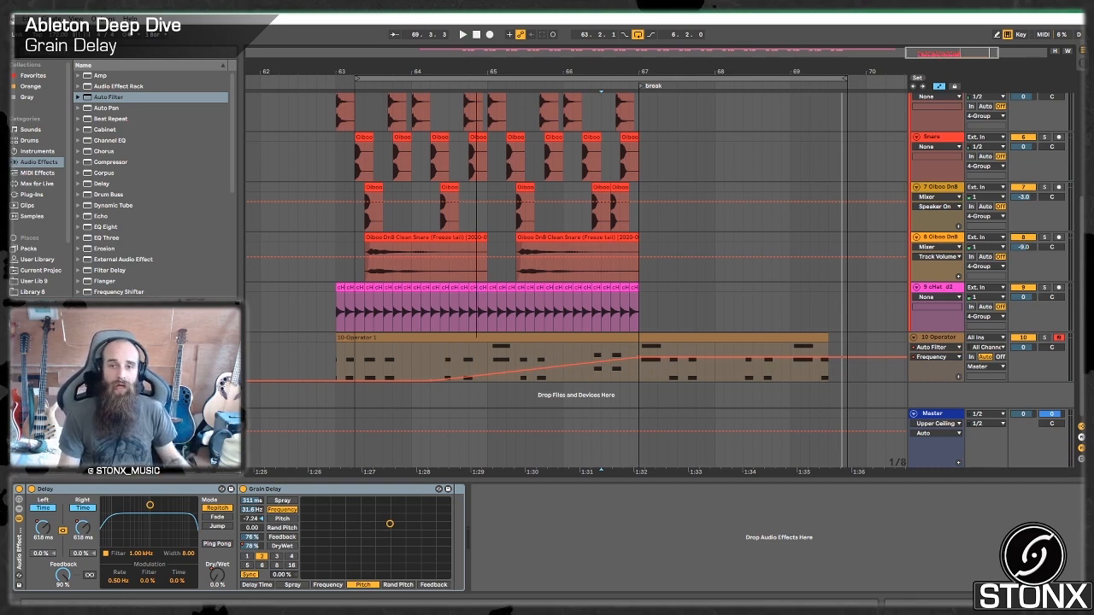
Step: Copy the last kick clip to 73.1.1 and the last snare clip to the empty space after it on their own tracks
scroll(426, 212, down, 5)
scroll(906, 198, up, 5)
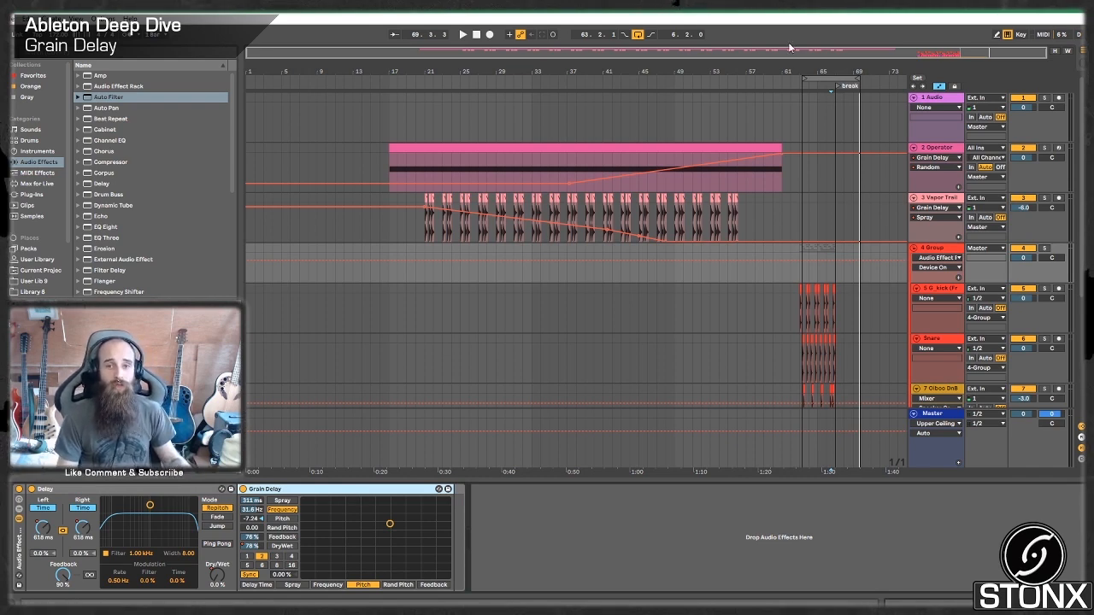
drag(851, 53, 983, 82)
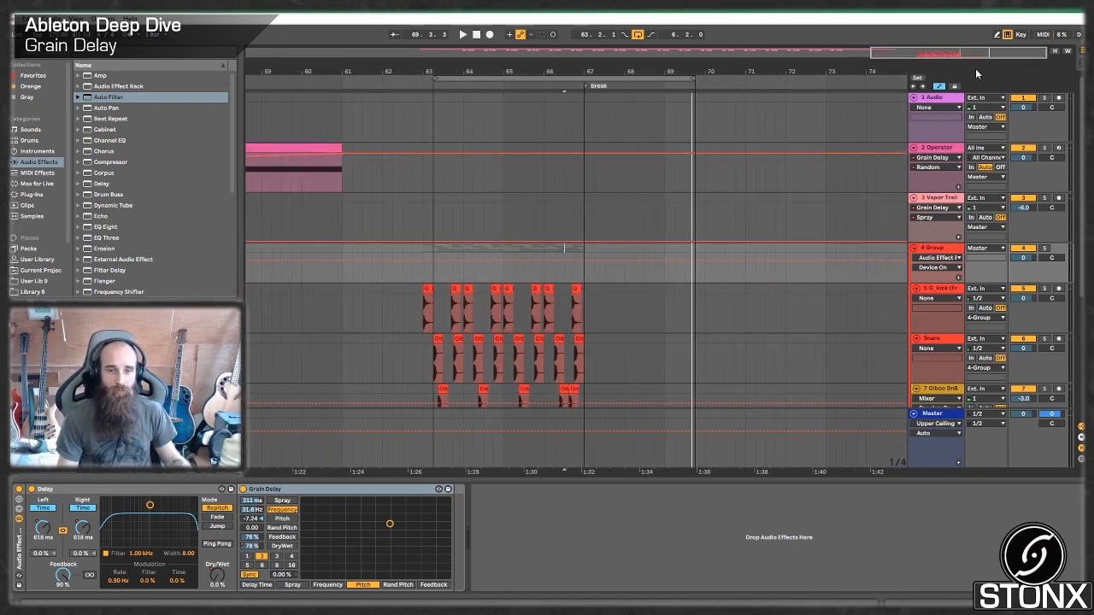
scroll(746, 274, down, 5)
click(574, 139)
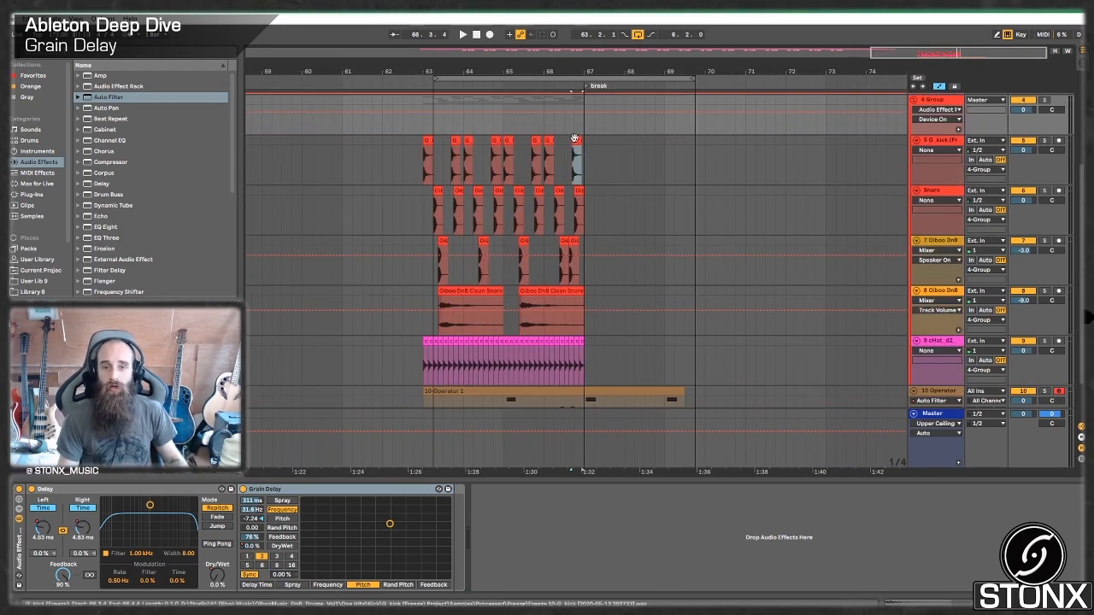
drag(574, 139, 842, 158)
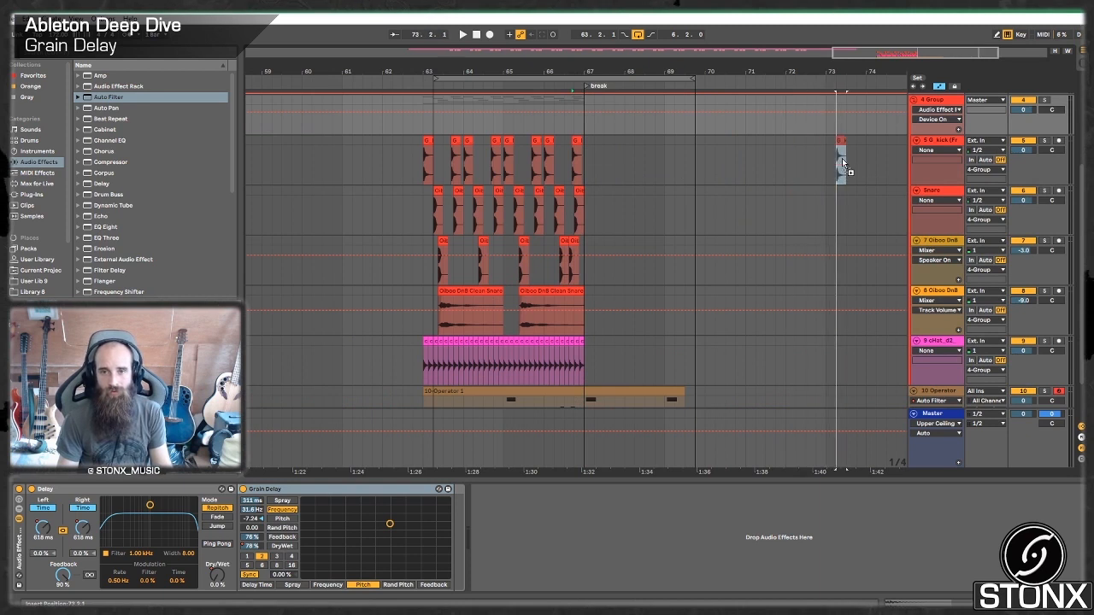
click(814, 156)
drag(580, 197, 874, 213)
scroll(873, 213, right, 5)
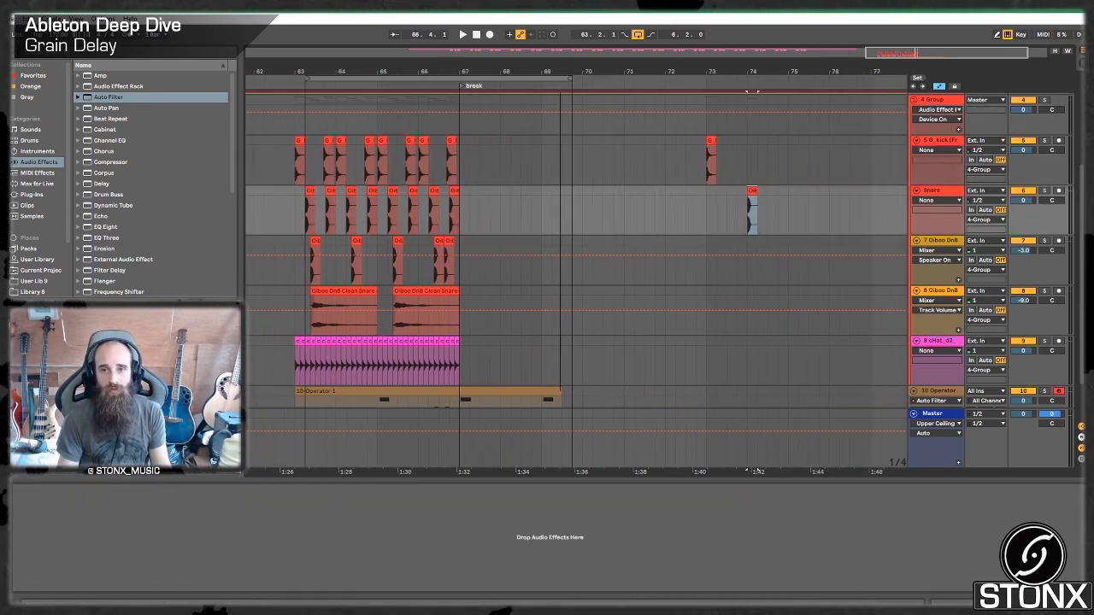
Step: Insert two new audio tracks below the Operator track
scroll(975, 404, down, 3)
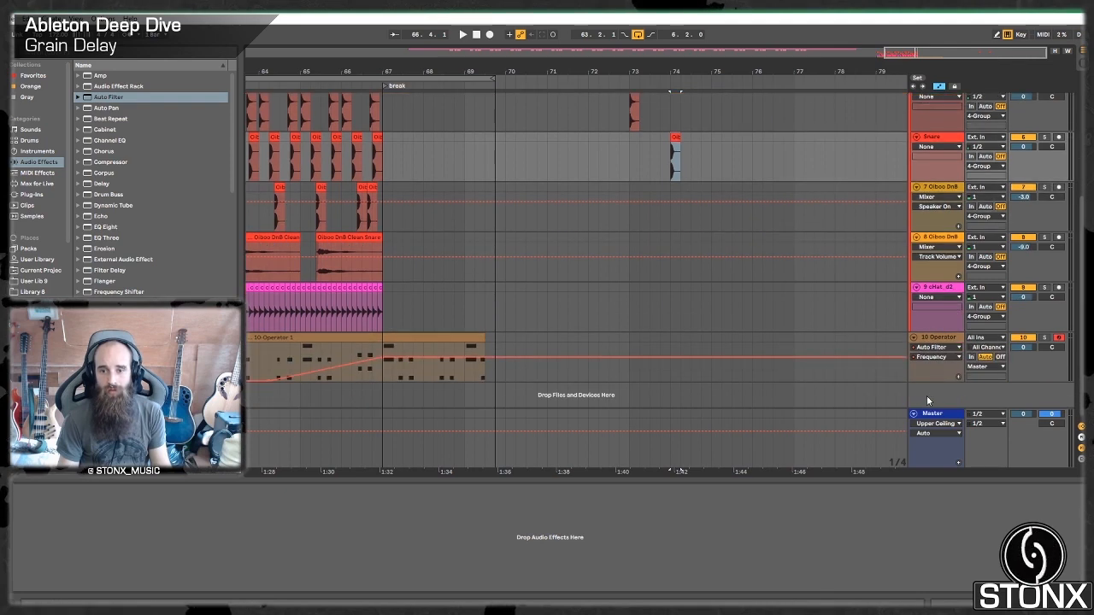
right_click(928, 398)
click(947, 400)
scroll(932, 387, down, 1)
right_click(932, 390)
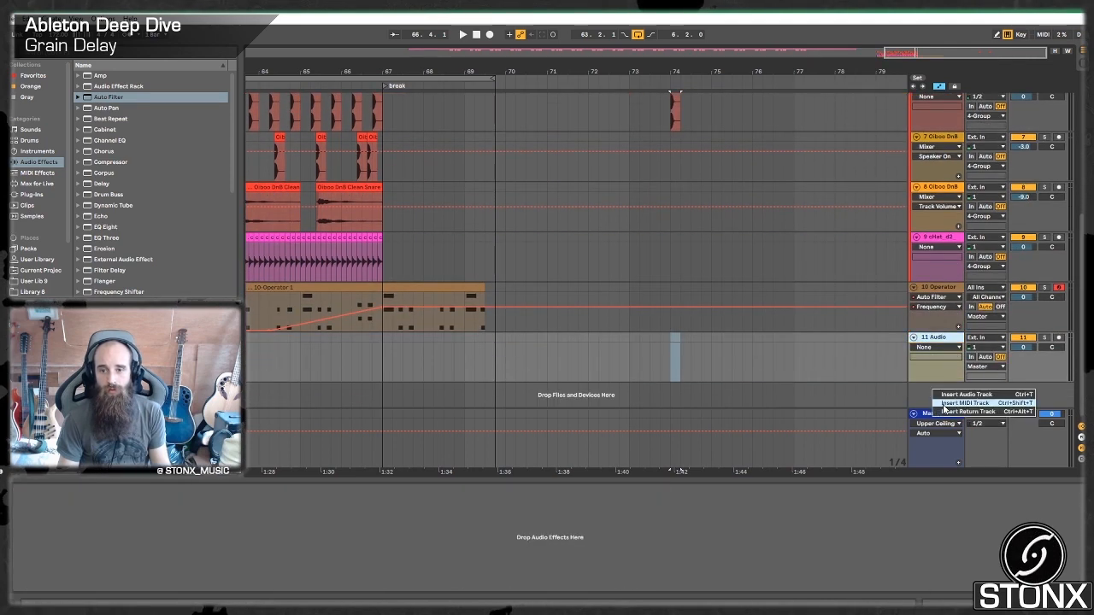
click(945, 396)
Step: Move the copied kick and snare onto the two new audio tracks, keeping the kick at 73.1.1 and placing the snare at 73.3
scroll(805, 151, up, 3)
click(633, 129)
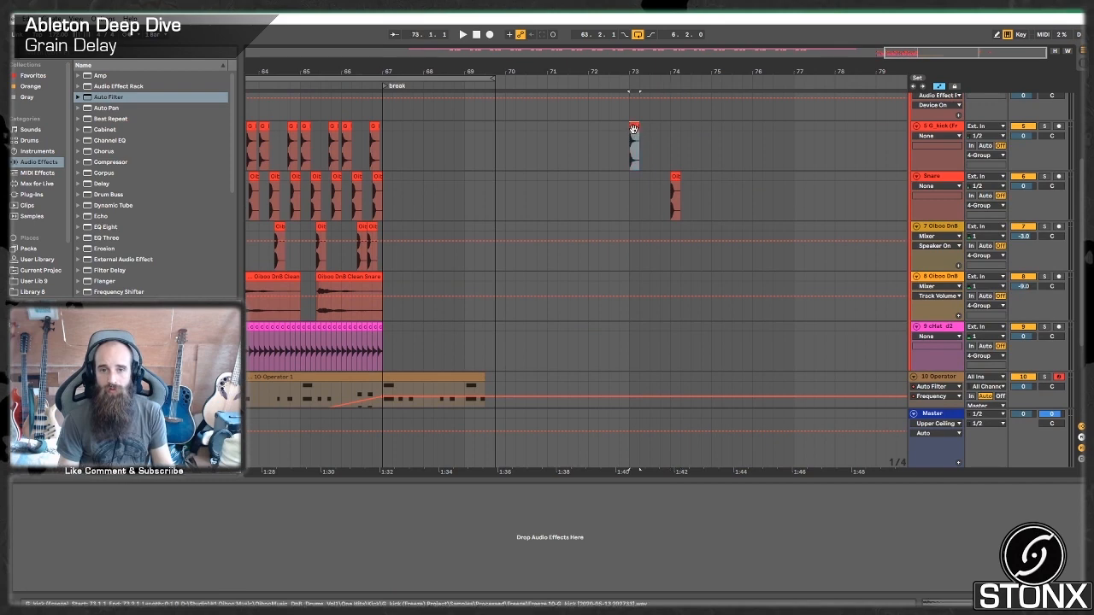
drag(633, 129, 637, 367)
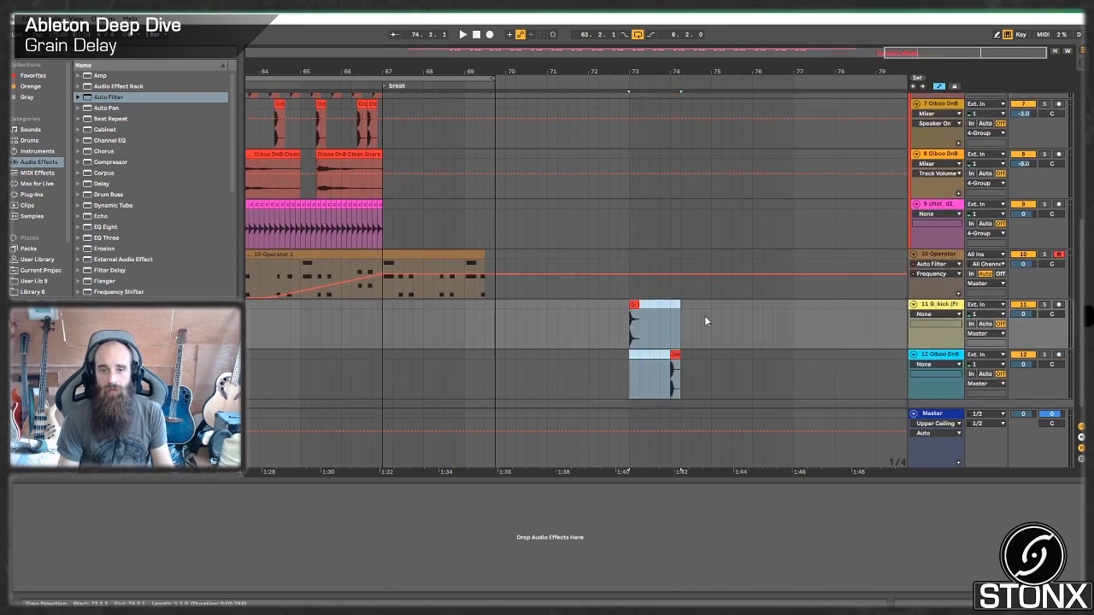
click(706, 321)
scroll(680, 368, up, 2)
drag(669, 367, 623, 368)
click(622, 334)
click(576, 316)
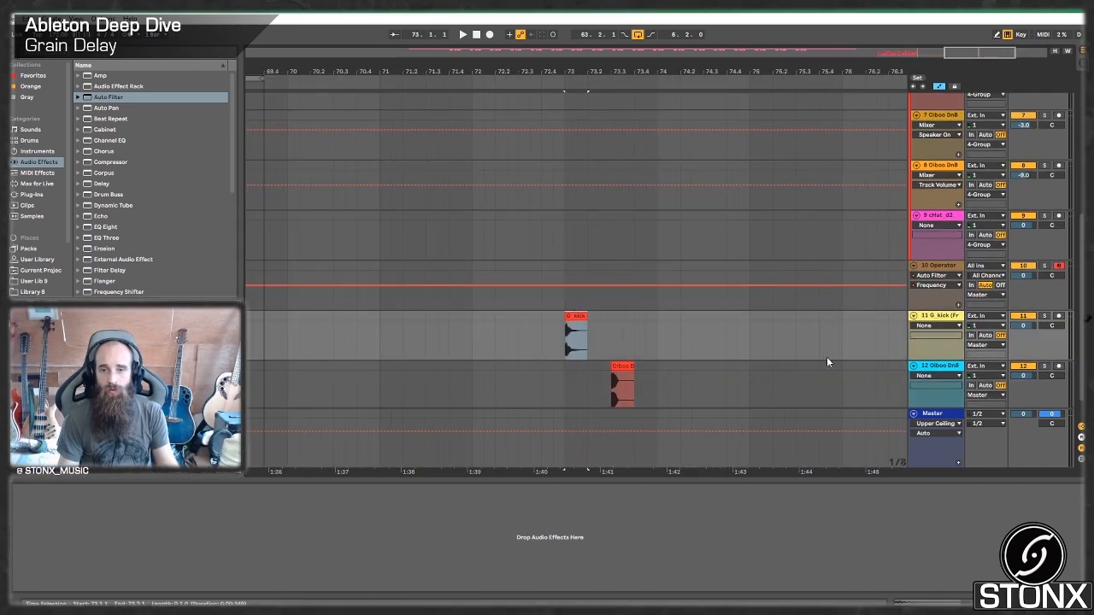
Step: Loop the four bars from 73.1.1 to 77.1.1 and play briefly from 76.1.1
scroll(884, 358, down, 1)
scroll(884, 358, down, 3)
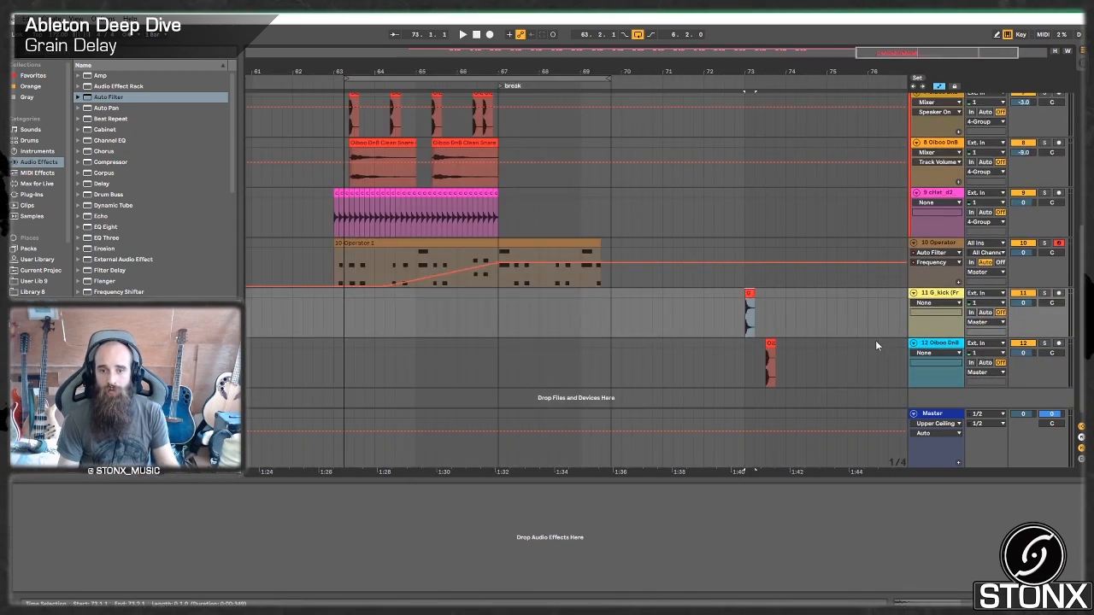
scroll(755, 469, right, 3)
shift+click(838, 347)
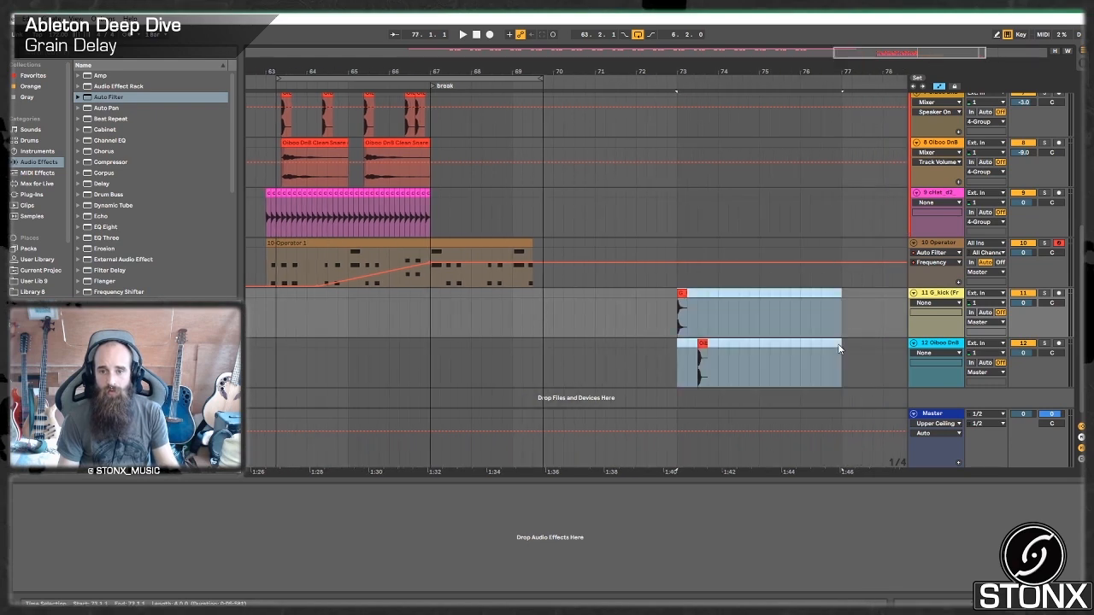
click(795, 328)
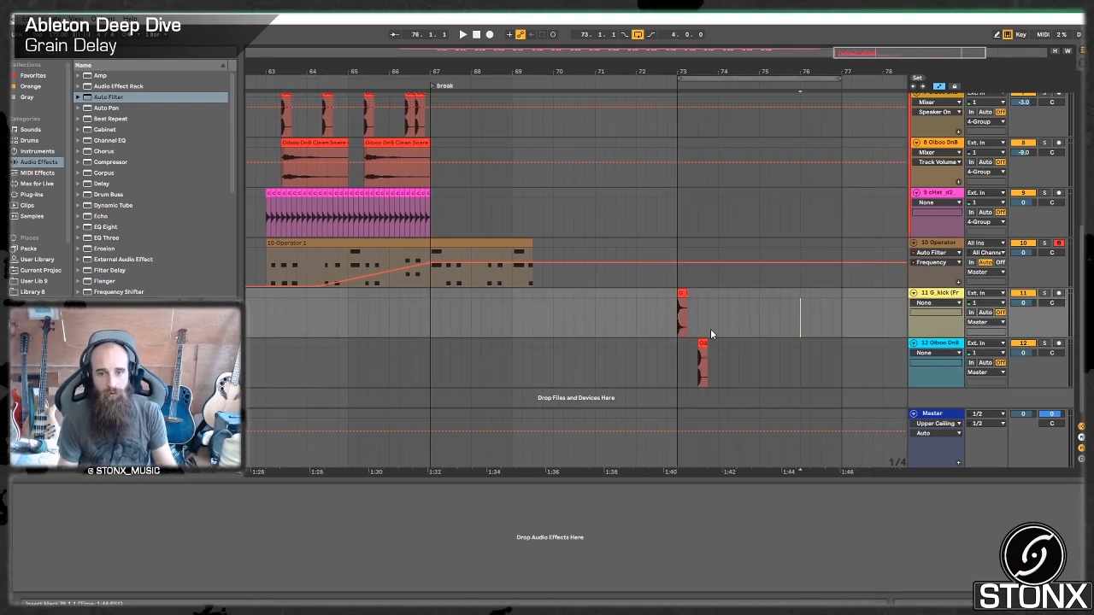
key(space)
scroll(730, 343, up, 3)
scroll(728, 349, down, 1)
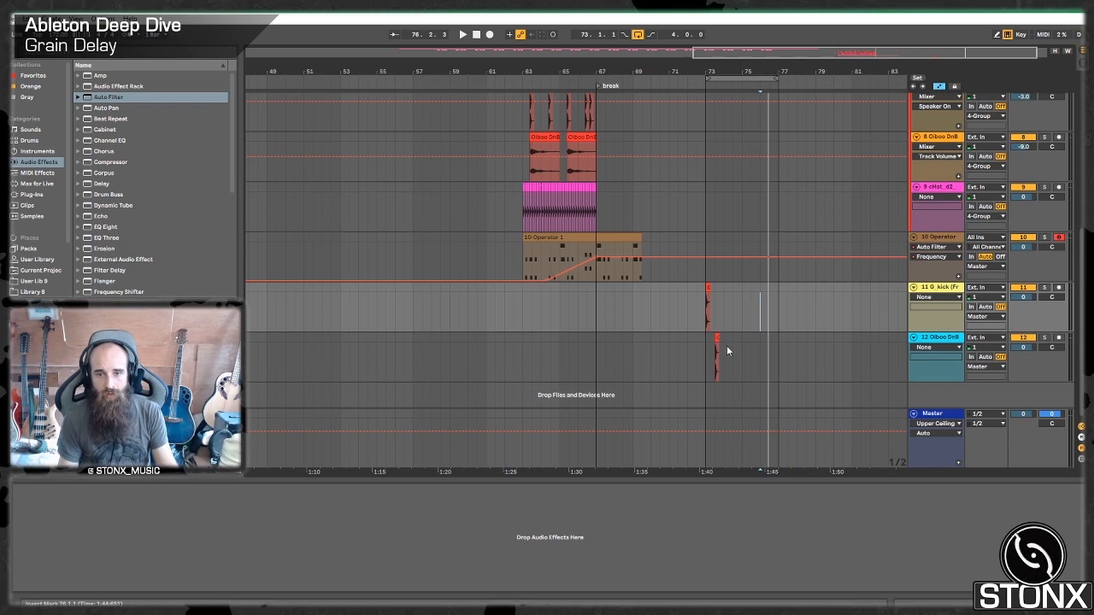
Step: Build a four-bar beat by repeating the snare on beat 3 of every bar and copying the kick into bars 74, 75 and 76
scroll(739, 344, up, 5)
drag(617, 348, 893, 342)
click(562, 305)
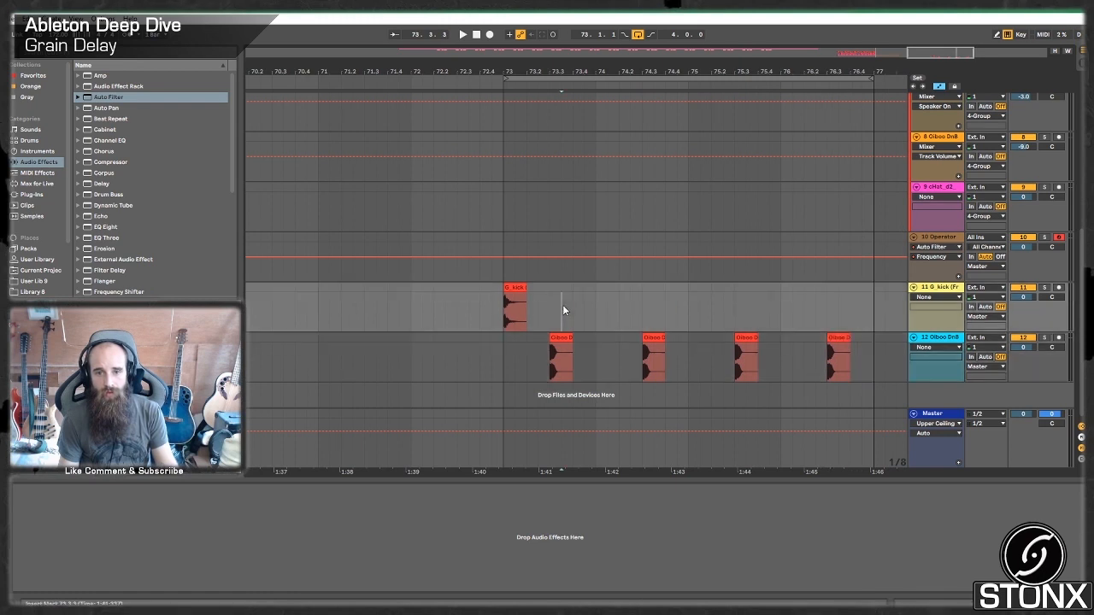
drag(510, 288, 691, 289)
drag(606, 291, 829, 298)
click(695, 289)
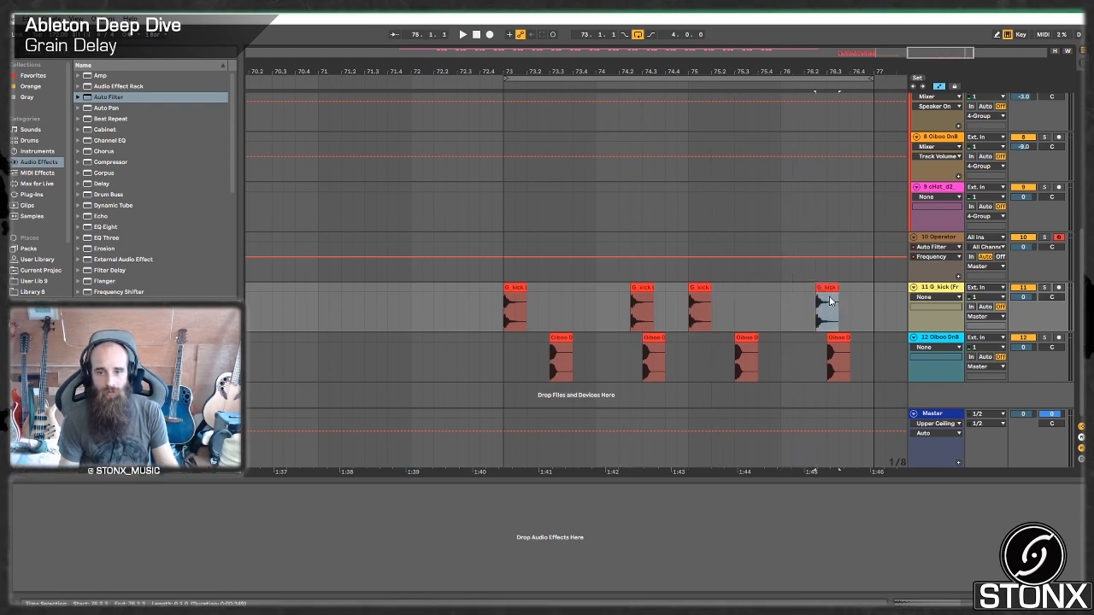
Step: Add a Grain Delay to the new snare track and play the loop from 73.1.1
scroll(152, 231, down, 4)
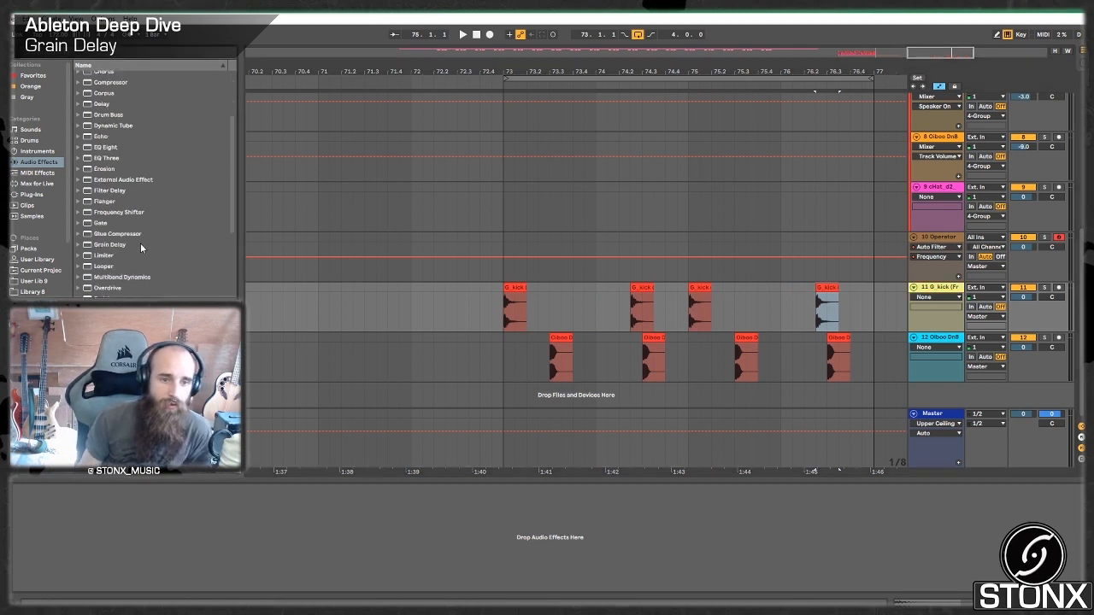
scroll(121, 233, down, 1)
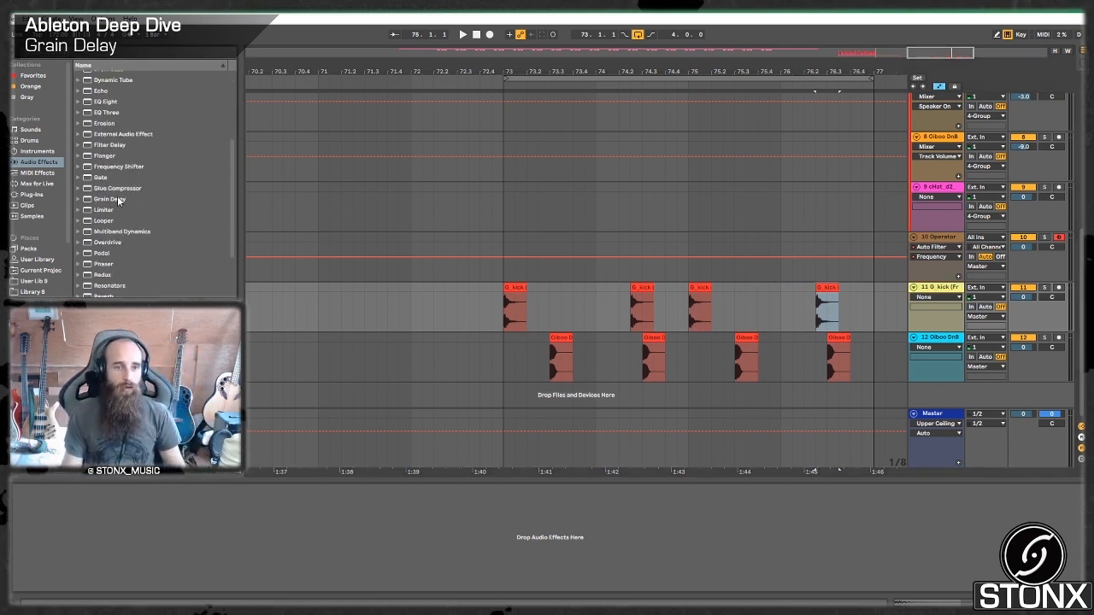
drag(119, 198, 599, 347)
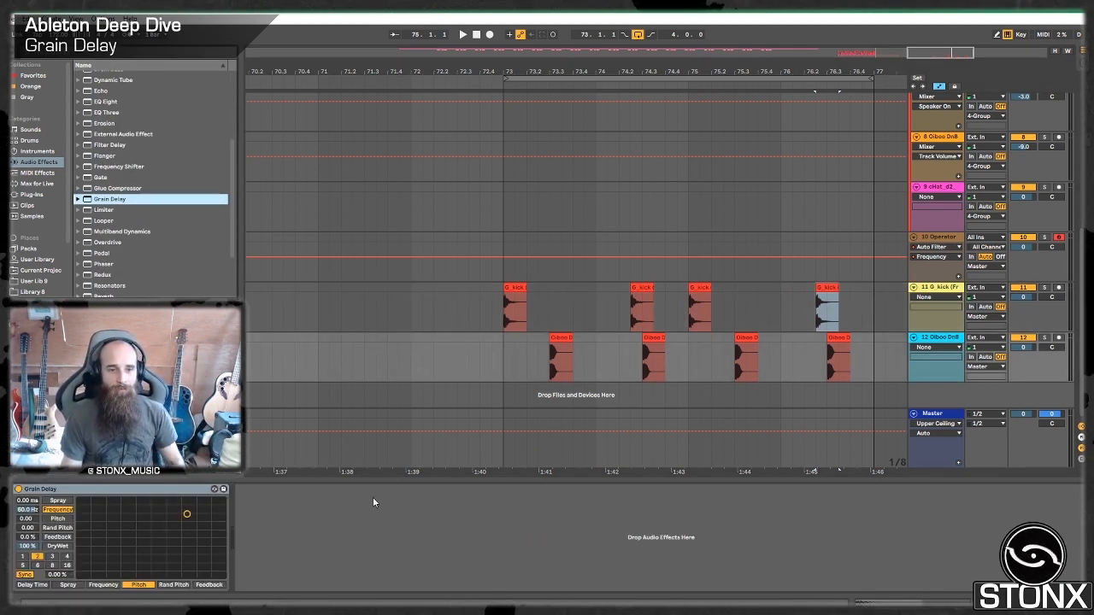
click(504, 358)
key(space)
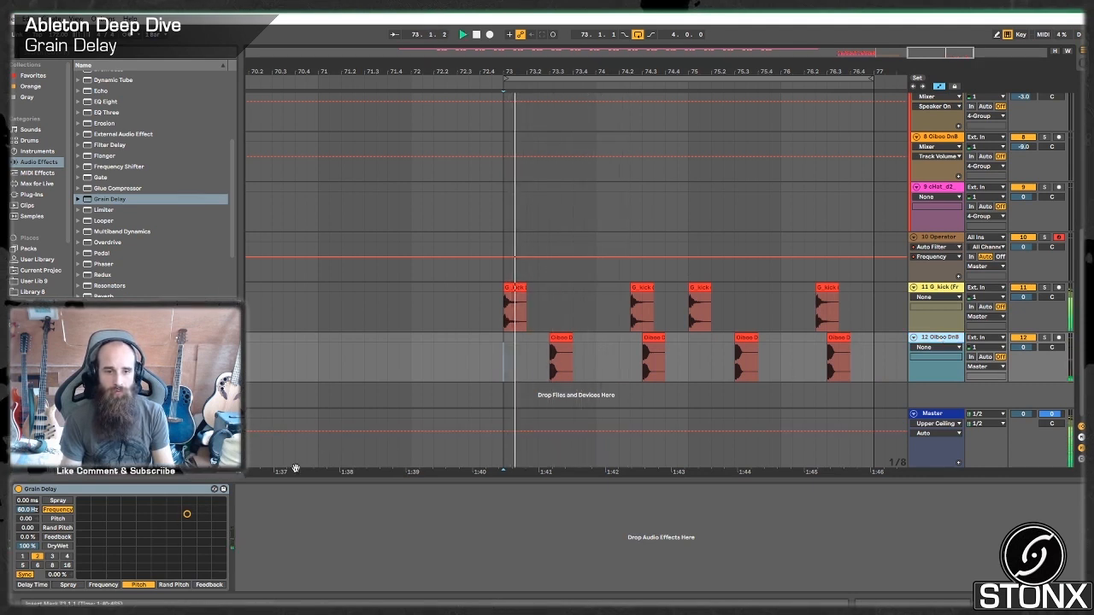
Step: Set the snare's Grain Delay to 275 ms spray, -4.38 pitch and about 49.9 Hz frequency while the loop plays
drag(190, 513, 214, 502)
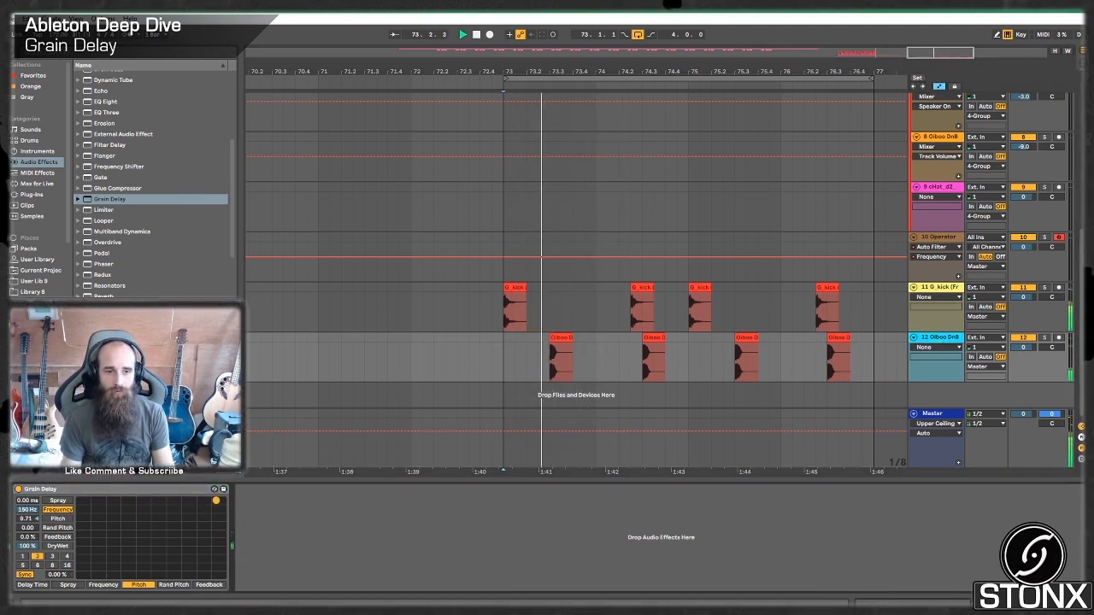
drag(28, 501, 28, 453)
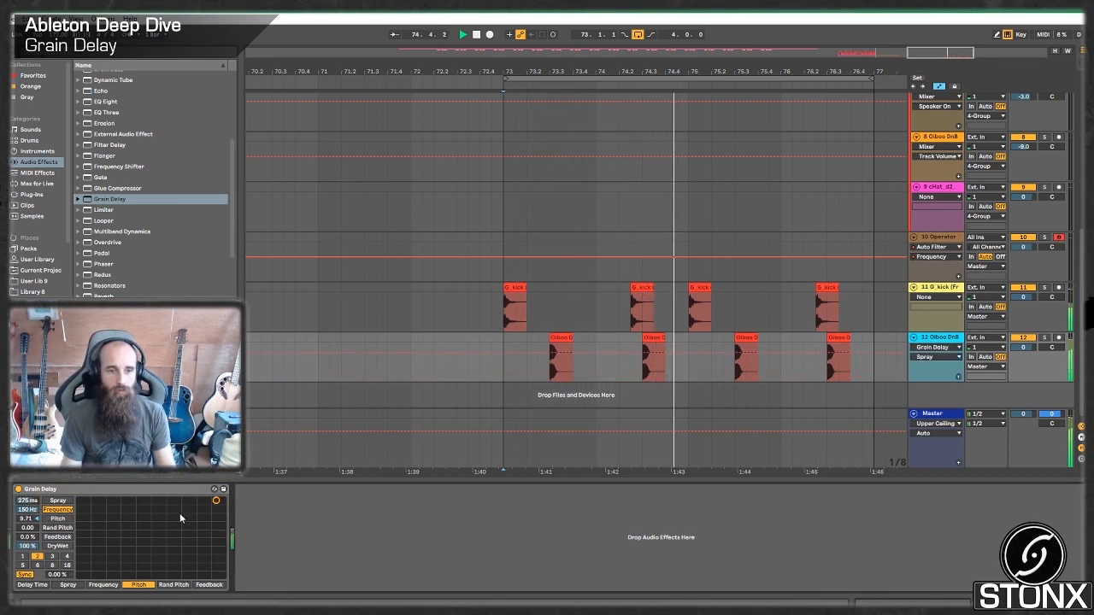
drag(197, 513, 174, 517)
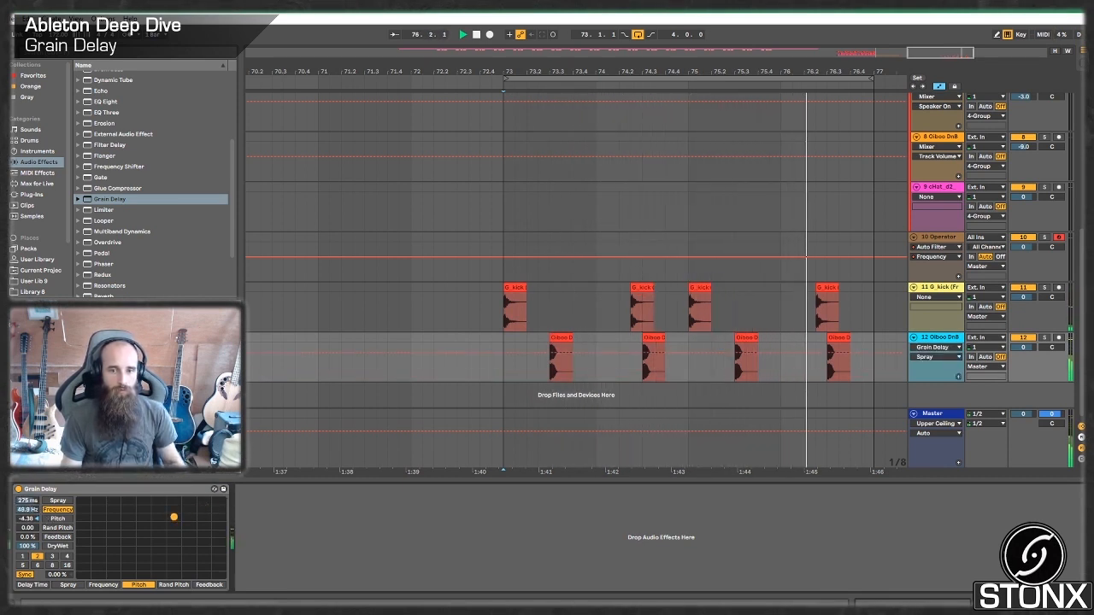
Step: Map the Grain Delay's horizontal axis to Delay Time, turn off sync, and set 115 ms delay, 462 ms spray and 7.36 Hz frequency
click(36, 585)
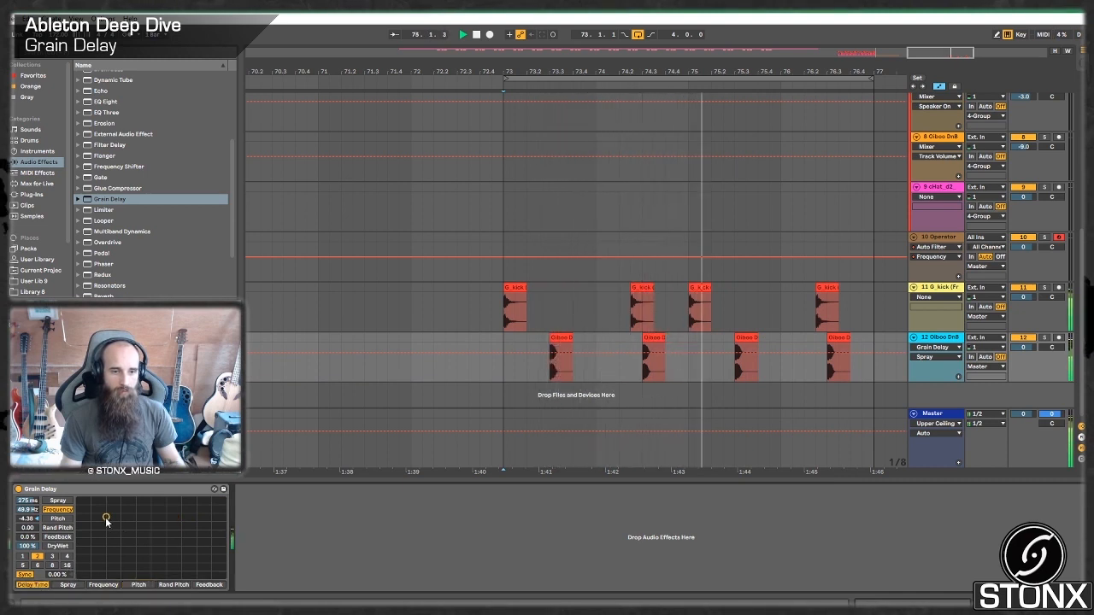
drag(105, 517, 194, 512)
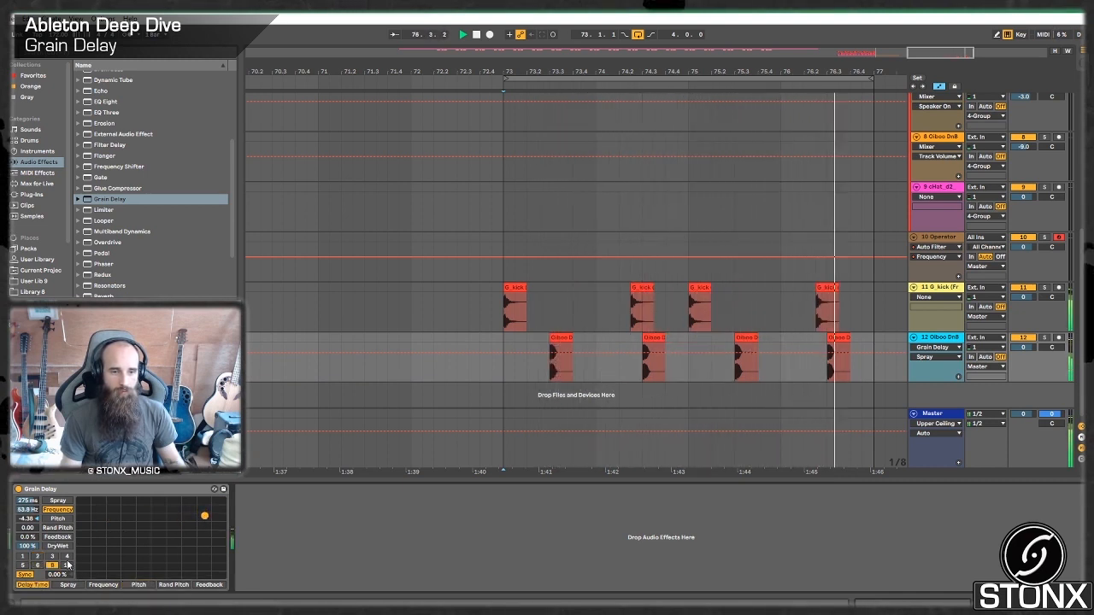
click(26, 575)
drag(123, 517, 208, 510)
mouse_move(27, 509)
mouse_down()
mouse_move(36, 517)
mouse_move(32, 493)
mouse_up()
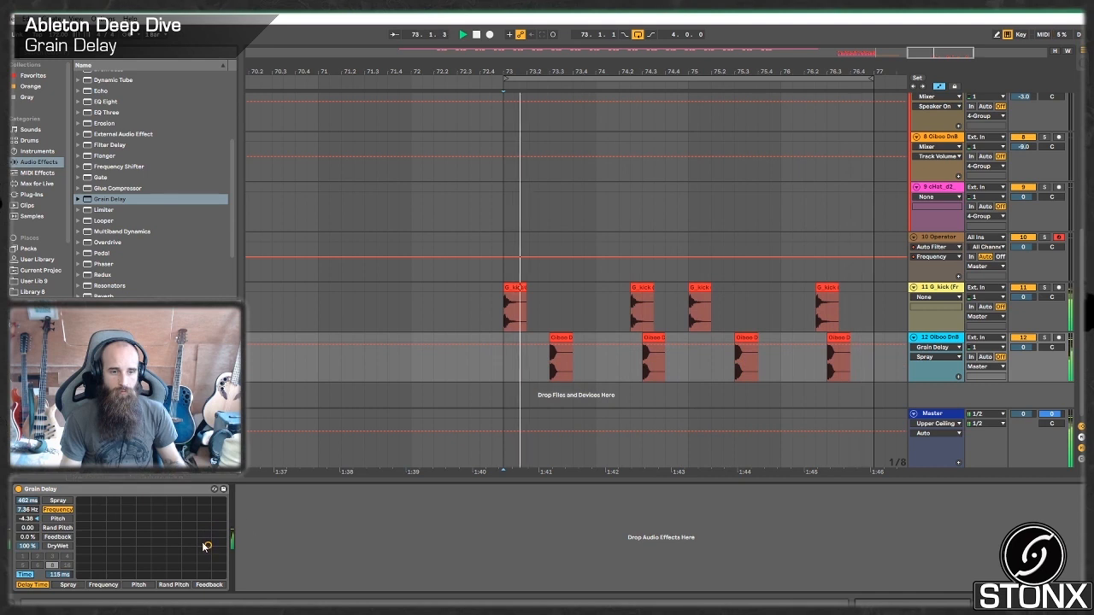
Step: Map the snare Grain Delay's vertical axis to Pitch and horizontal axis to Frequency, then set 27.1 Hz and a 128 ms delay time
click(58, 519)
mouse_move(171, 527)
mouse_down()
mouse_move(190, 506)
mouse_move(172, 528)
mouse_up()
click(106, 584)
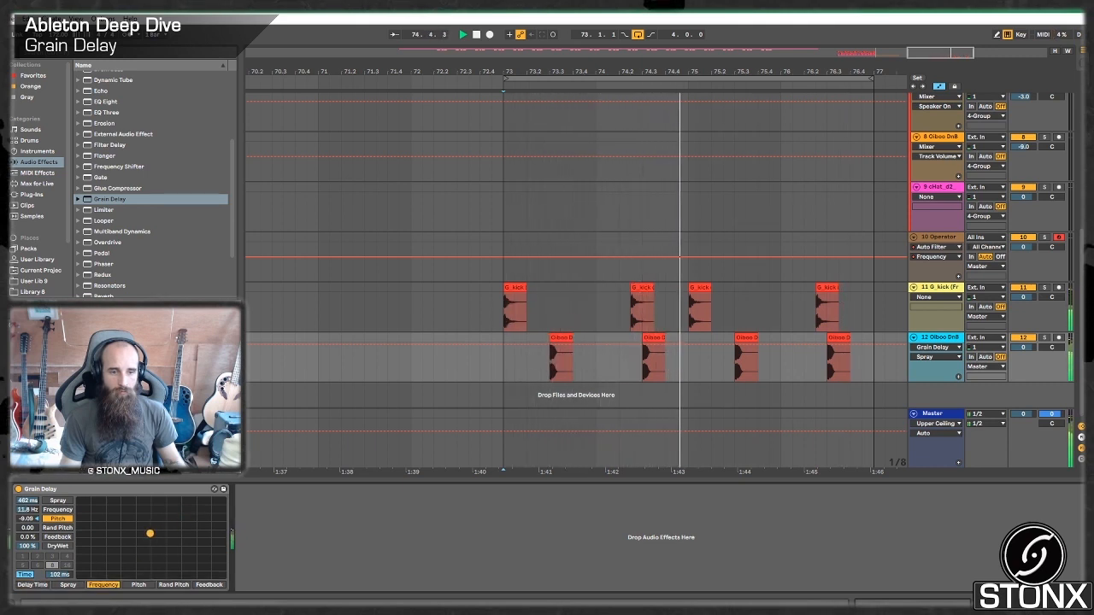
drag(145, 524, 123, 539)
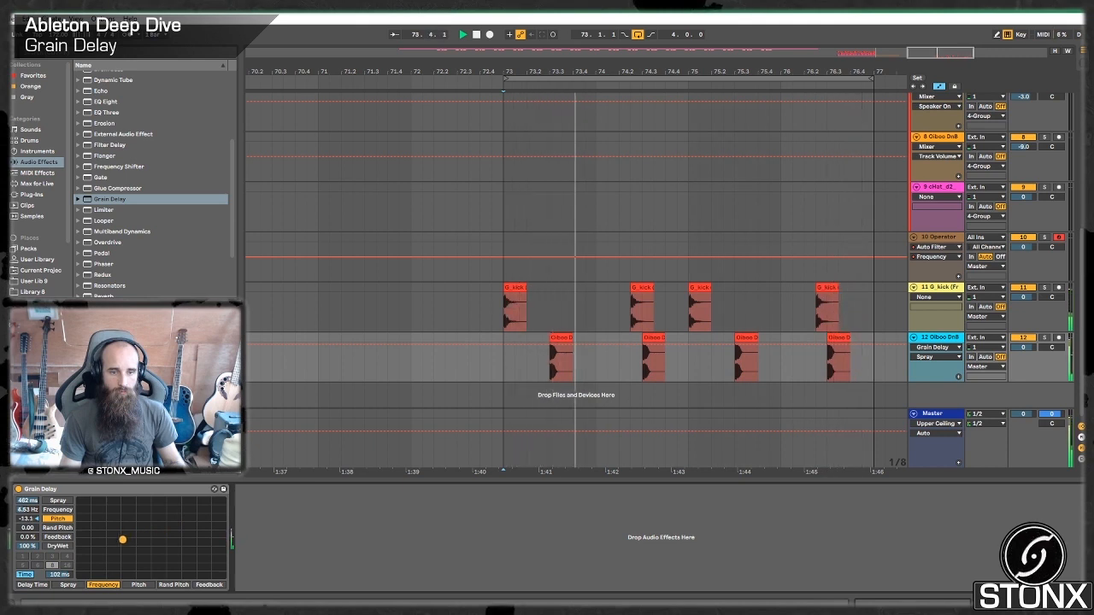
drag(59, 576, 60, 556)
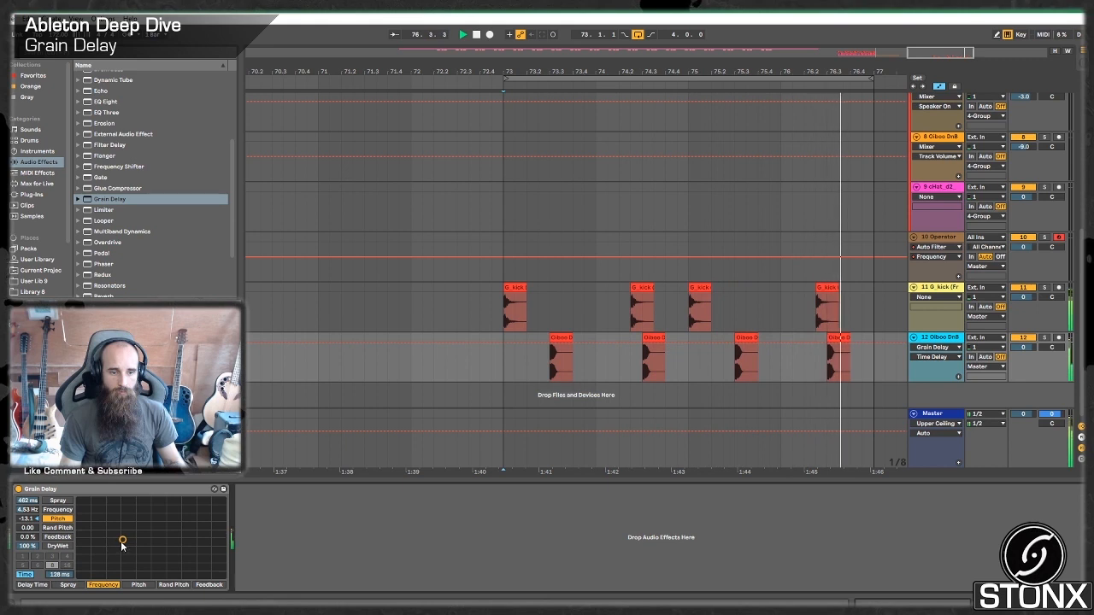
drag(122, 540, 174, 528)
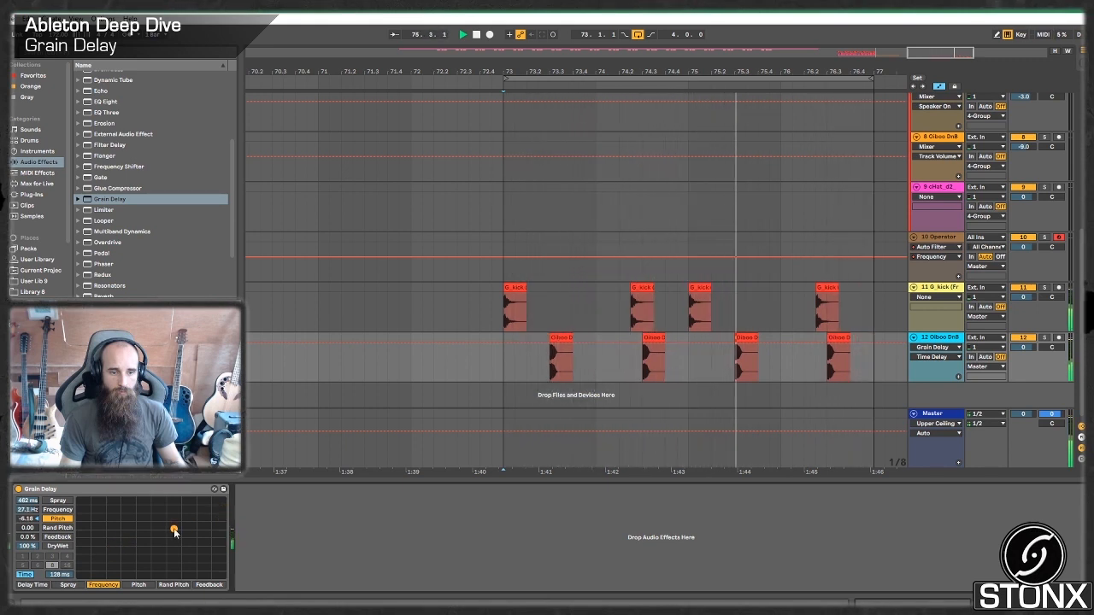
Step: Map the snare Grain Delay's horizontal axis to Feedback and set about 66% feedback, -4.73 pitch, 39% dry/wet, 318 ms spray and 30.9 random pitch
click(210, 584)
drag(87, 530, 179, 526)
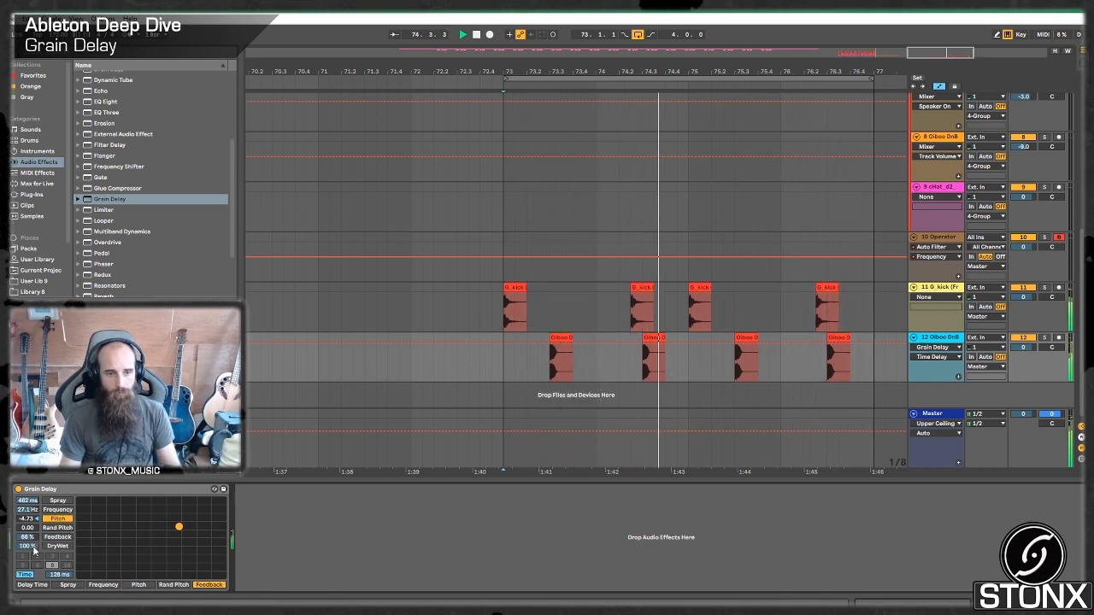
key(space)
drag(33, 547, 32, 577)
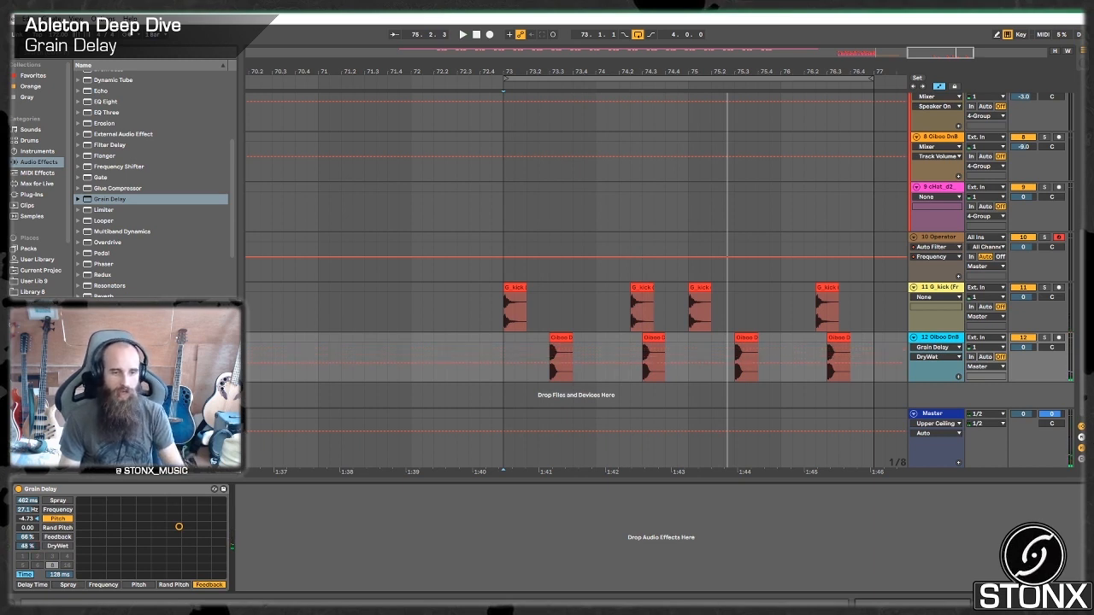
key(space)
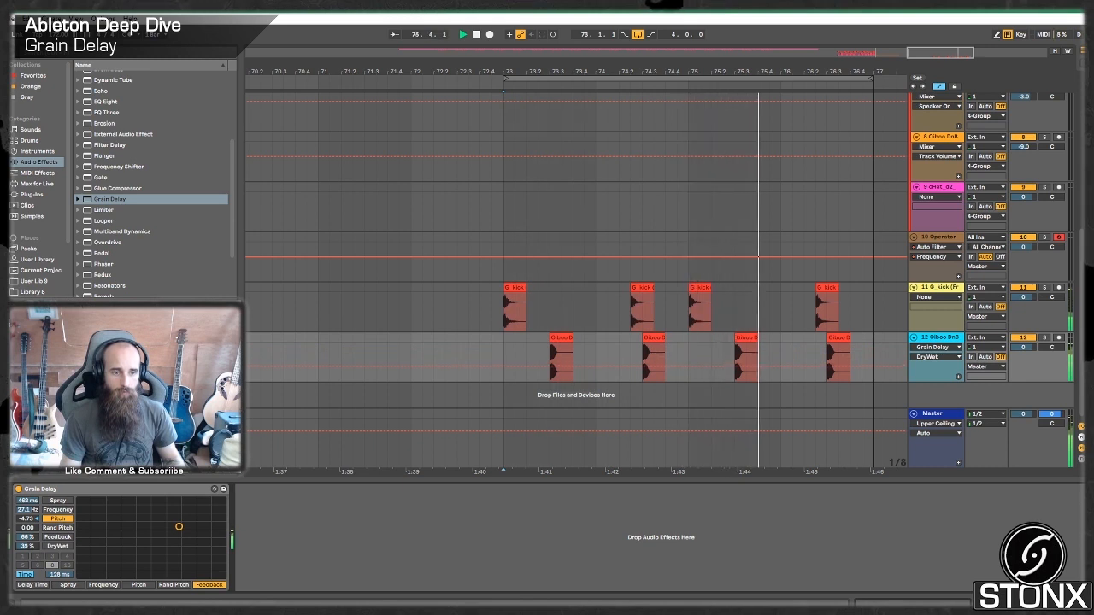
drag(29, 528, 28, 520)
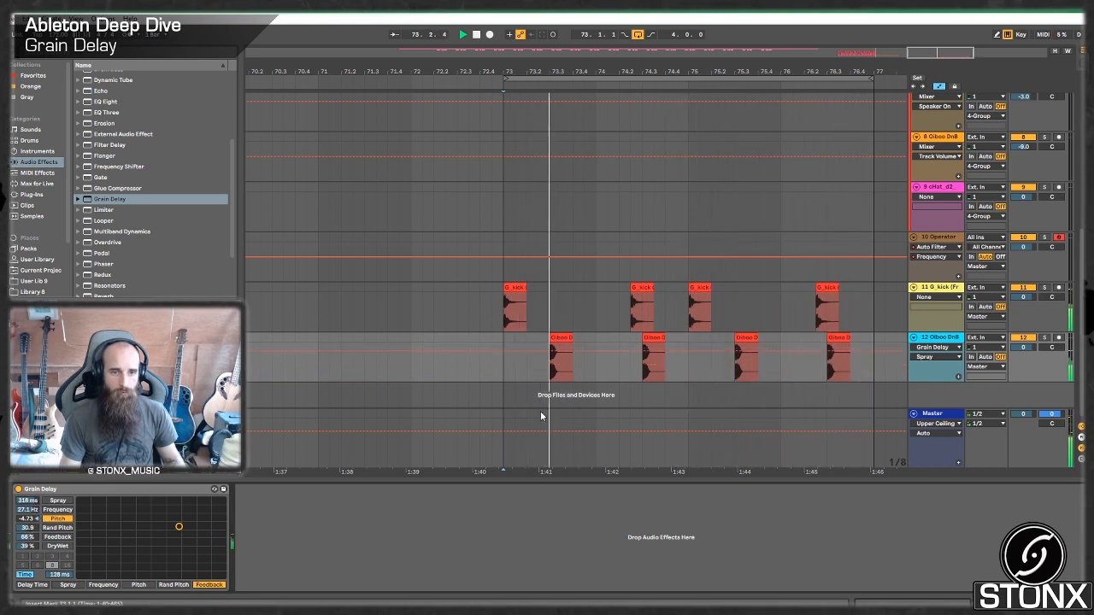
Step: Add a Grain Delay to the kick track, map its horizontal axis to Frequency, set feedback to about 62% and play the loop
click(949, 288)
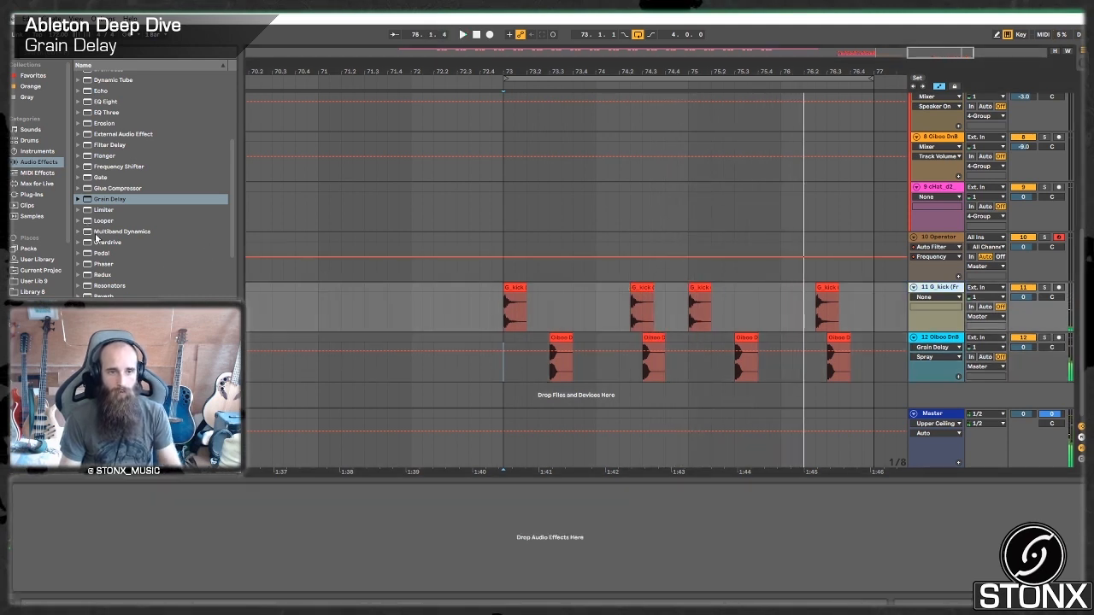
click(168, 511)
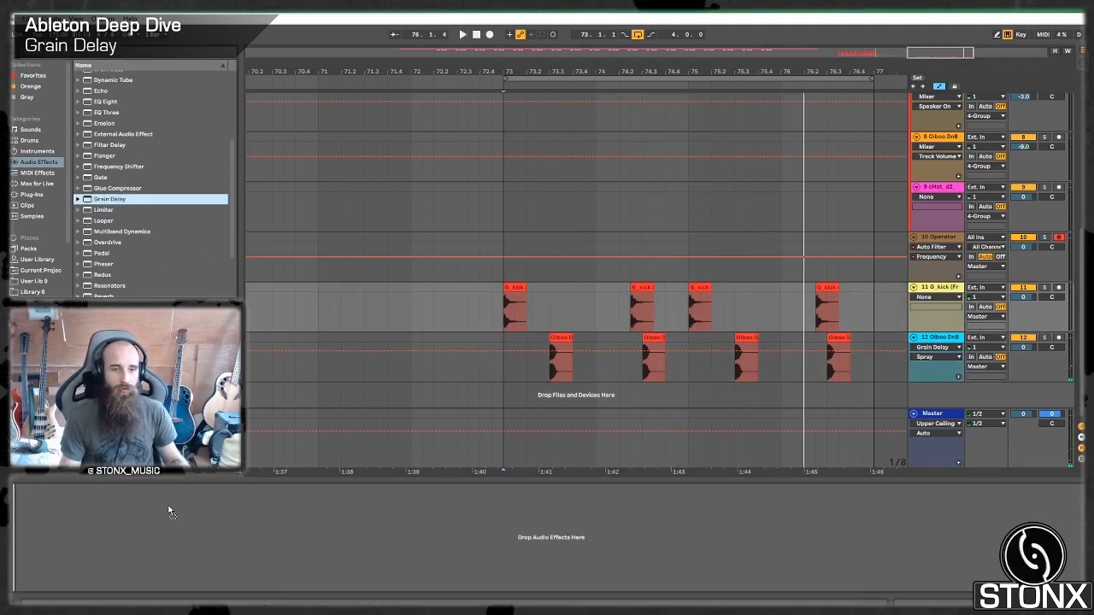
drag(168, 511, 149, 538)
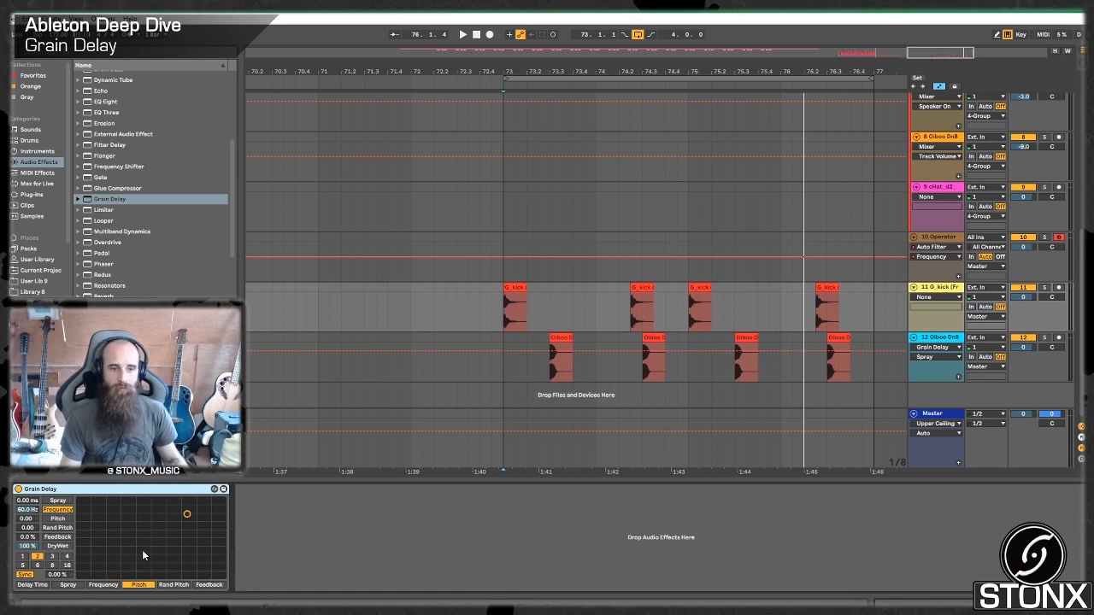
click(103, 585)
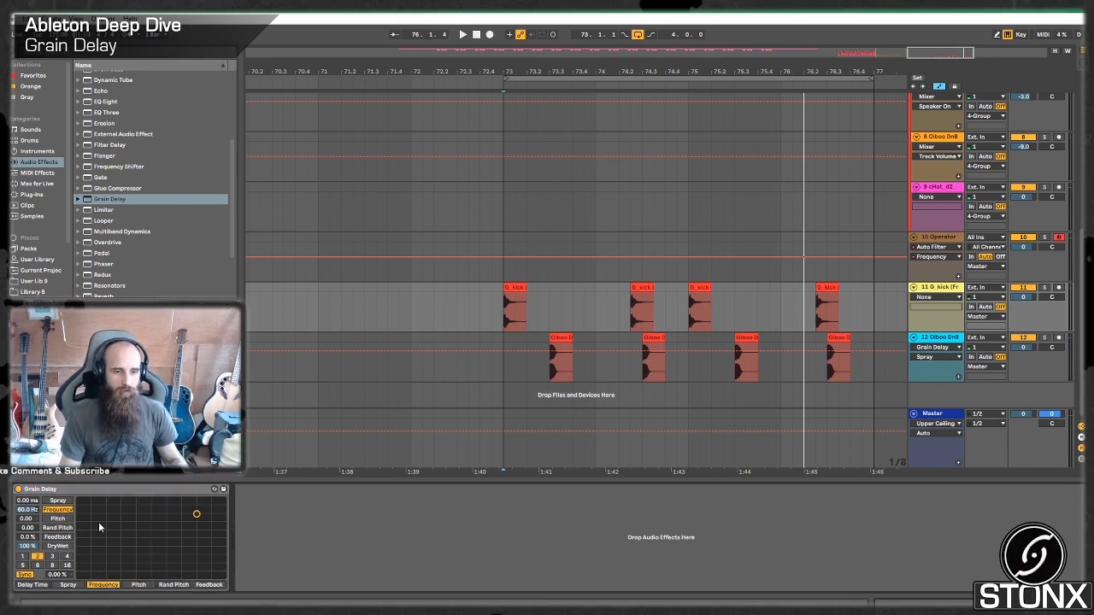
drag(26, 538, 27, 532)
key(space)
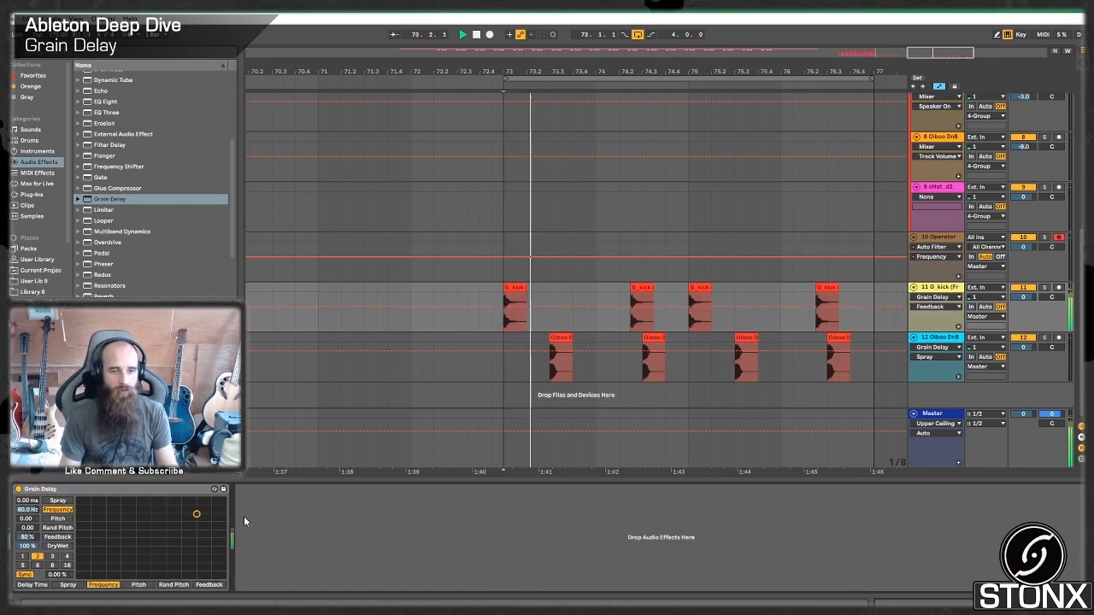
Step: Map the kick Grain Delay's horizontal axis to Pitch, set its beat delay to 4, and adjust it to about 91.6 Hz and 0.76 pitch
drag(197, 513, 137, 502)
click(139, 585)
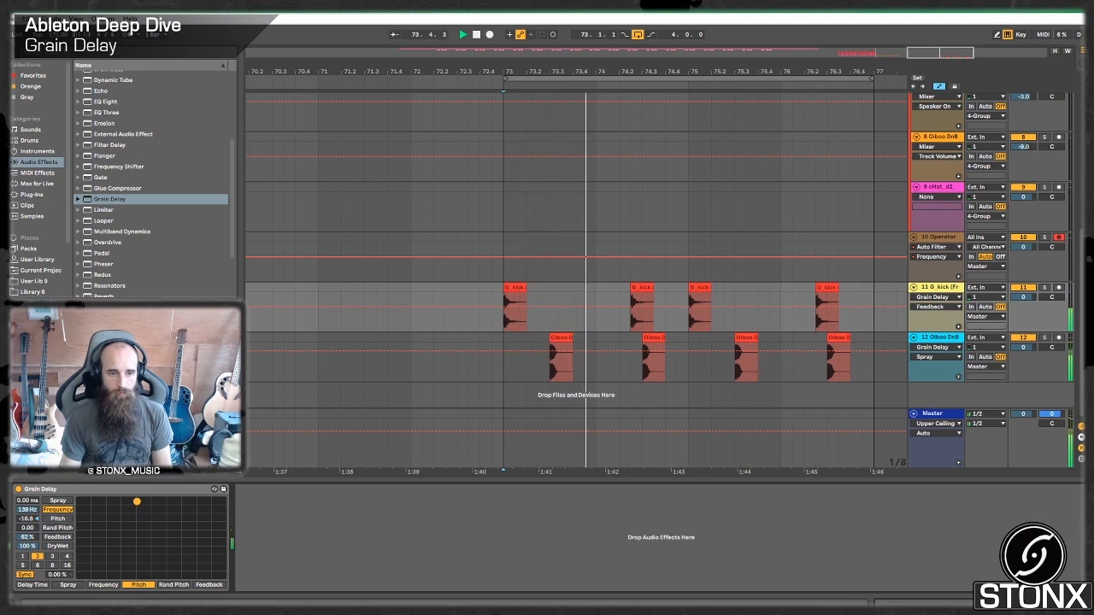
click(66, 556)
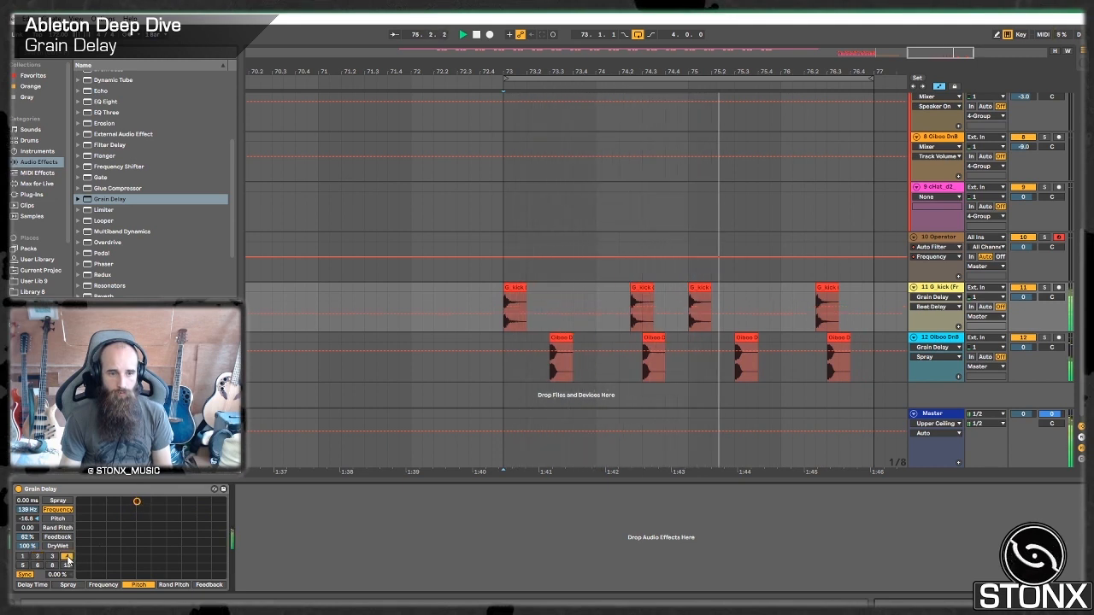
drag(137, 502, 213, 500)
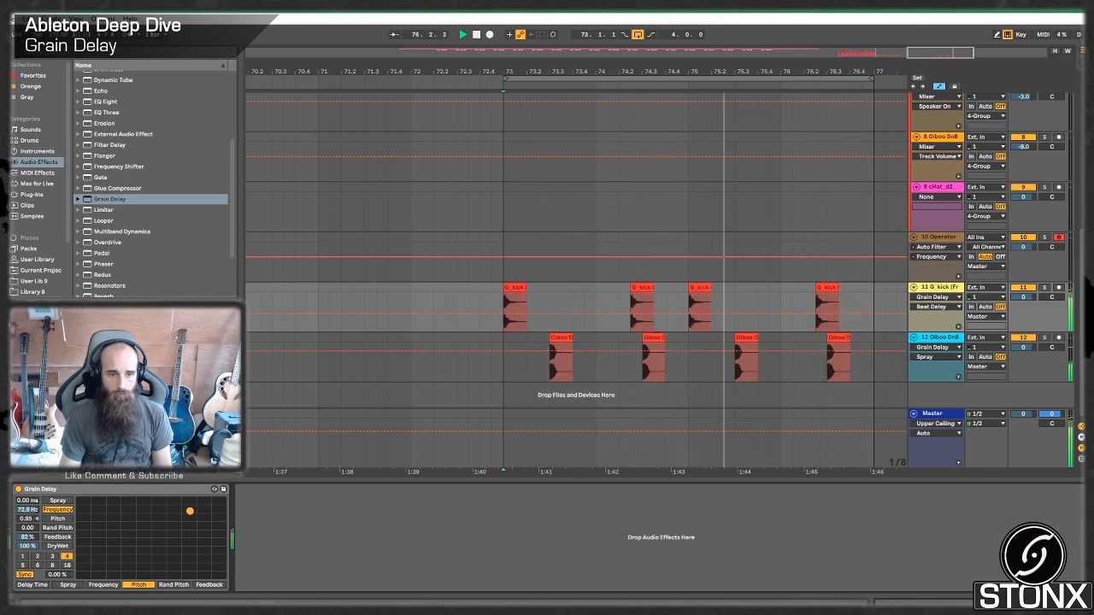
Step: Restart the loop and set the snare's Grain Delay to -24.0 pitch and 31% feedback
key(space)
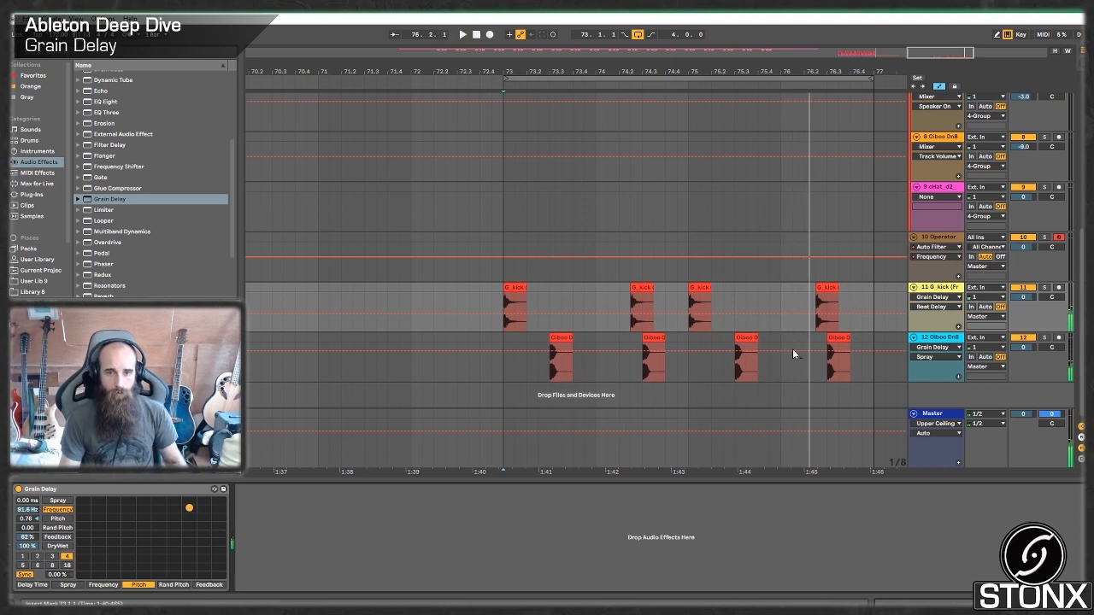
click(935, 341)
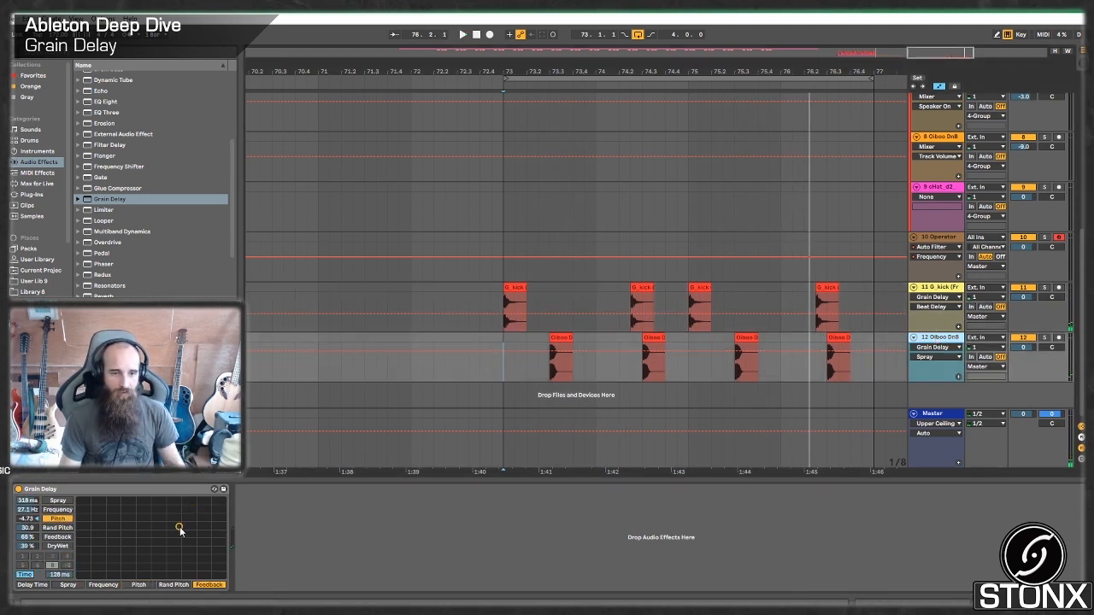
key(space)
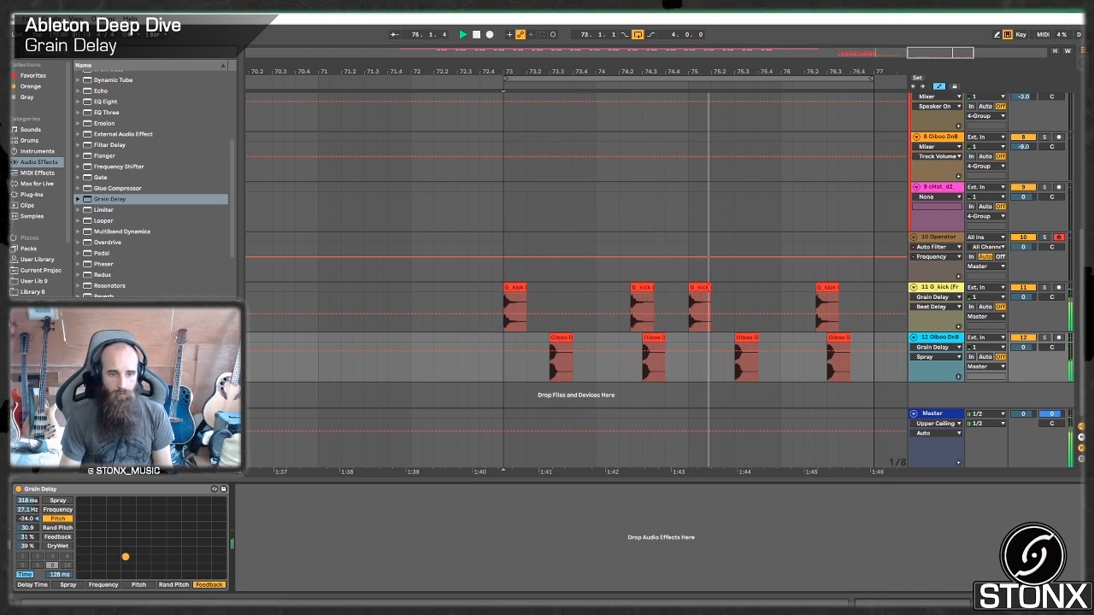
Step: Set the kick's Grain Delay to about 150 Hz frequency and 1.90 pitch while the loop plays
click(945, 288)
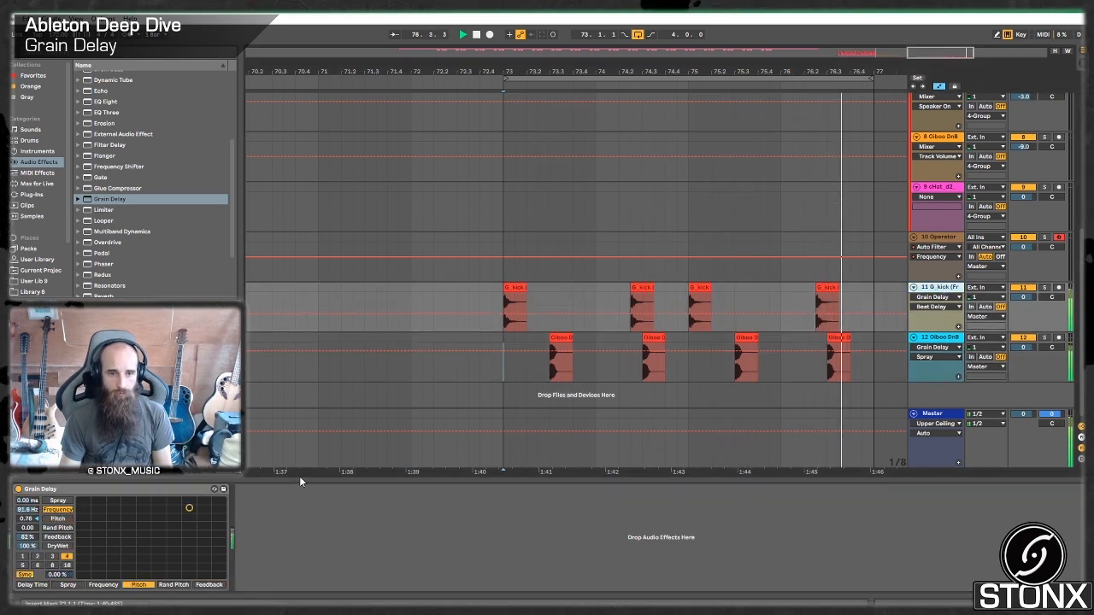
mouse_move(198, 508)
mouse_down()
mouse_move(179, 501)
mouse_move(209, 500)
mouse_move(195, 501)
mouse_move(199, 509)
mouse_up()
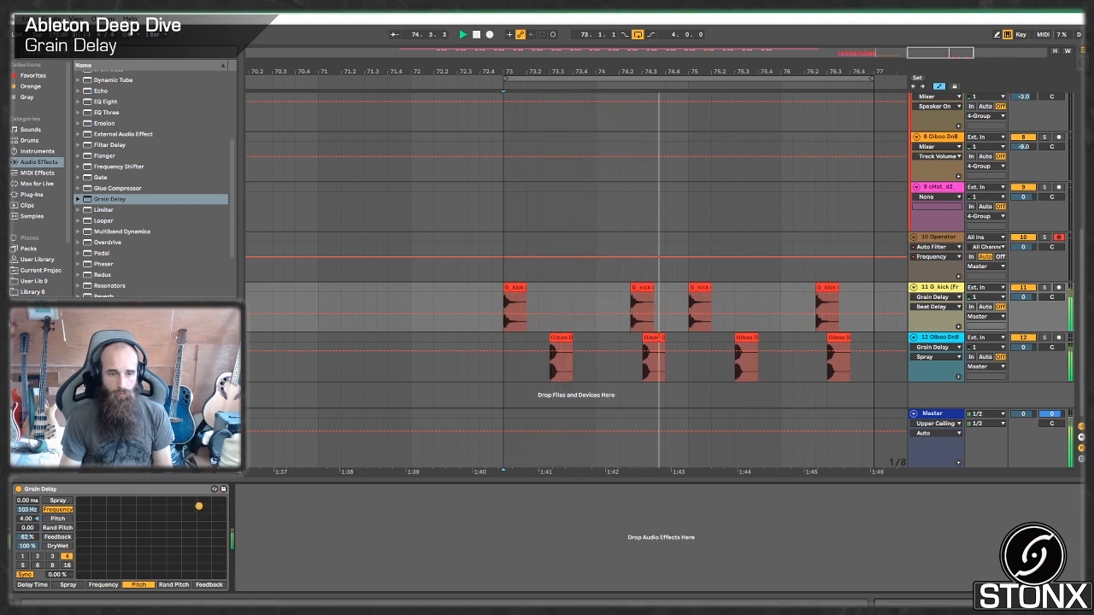
mouse_move(193, 520)
mouse_down()
mouse_move(214, 513)
mouse_move(192, 499)
mouse_up()
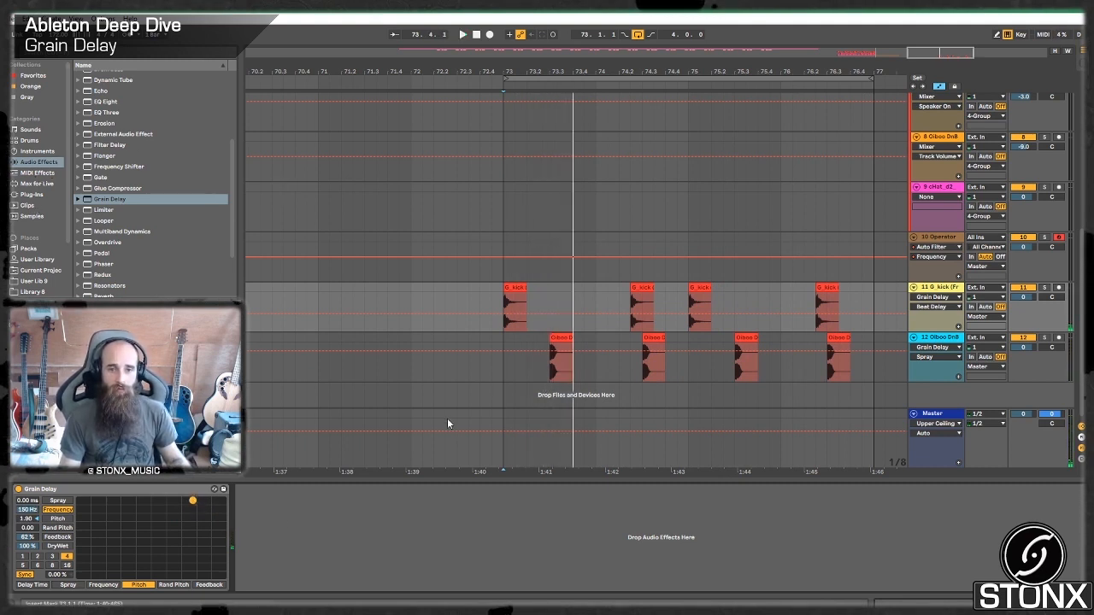
Step: Add the Max for Live LFO audio effect to the kick track and map it to the Grain Delay's Frequency with a 48% minimum
click(53, 174)
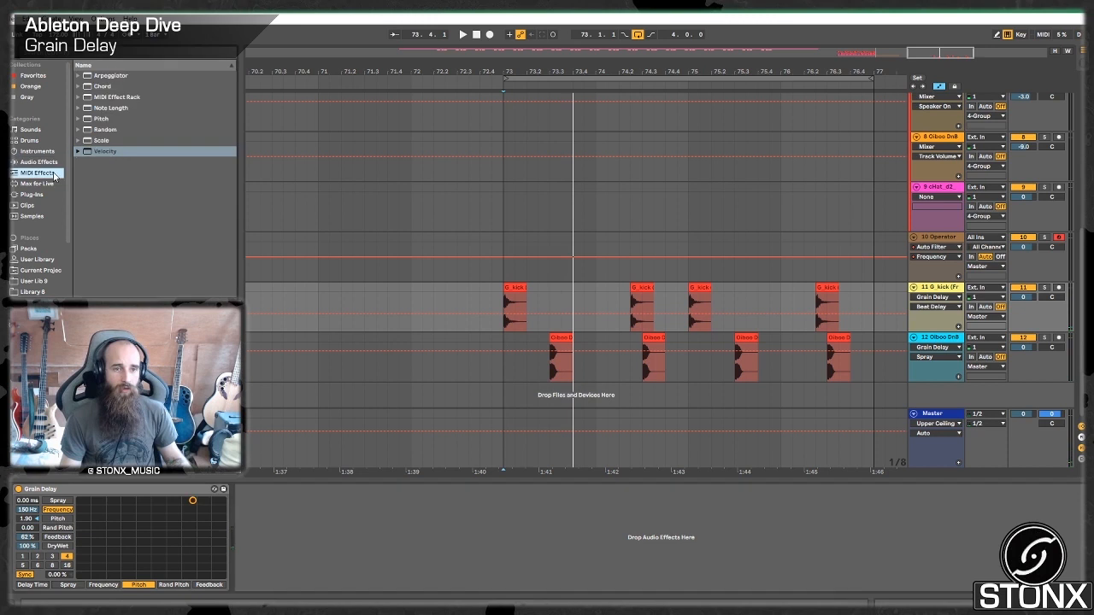
click(37, 184)
click(78, 97)
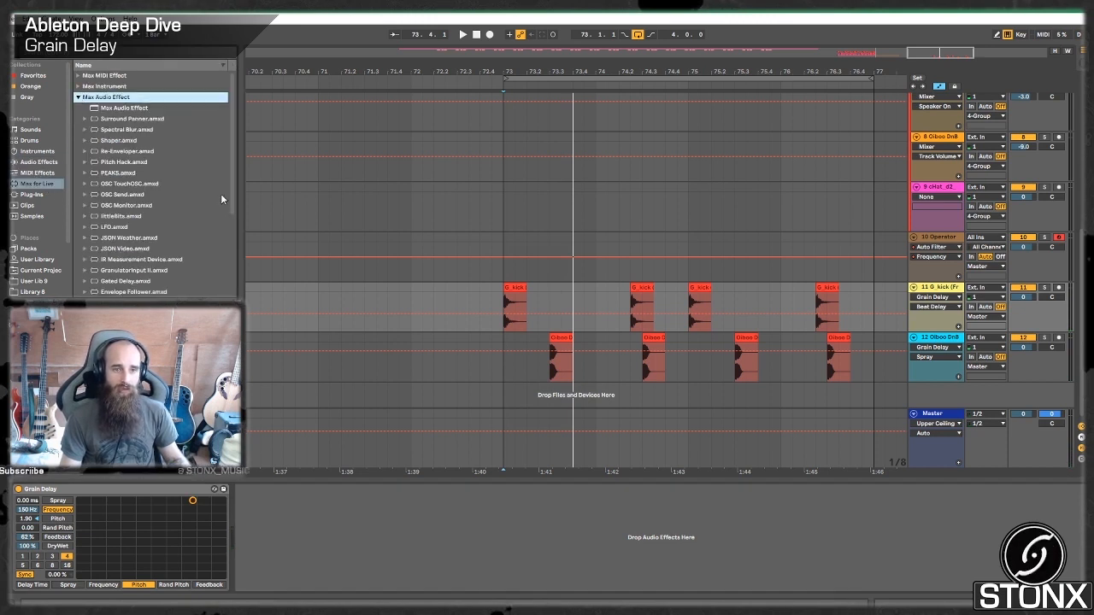
scroll(147, 221, down, 5)
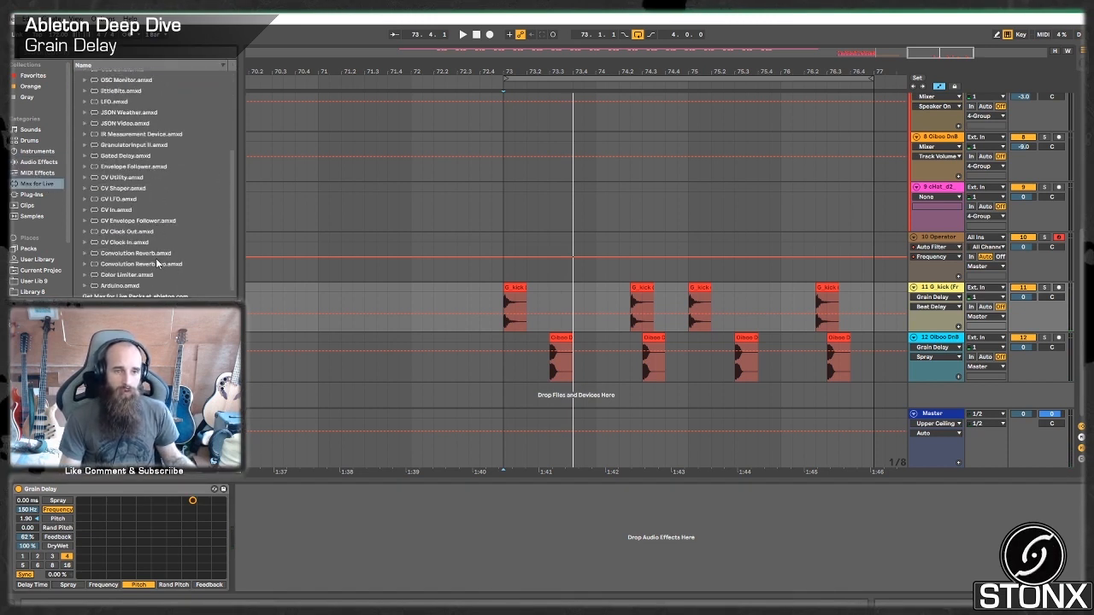
scroll(155, 184, up, 3)
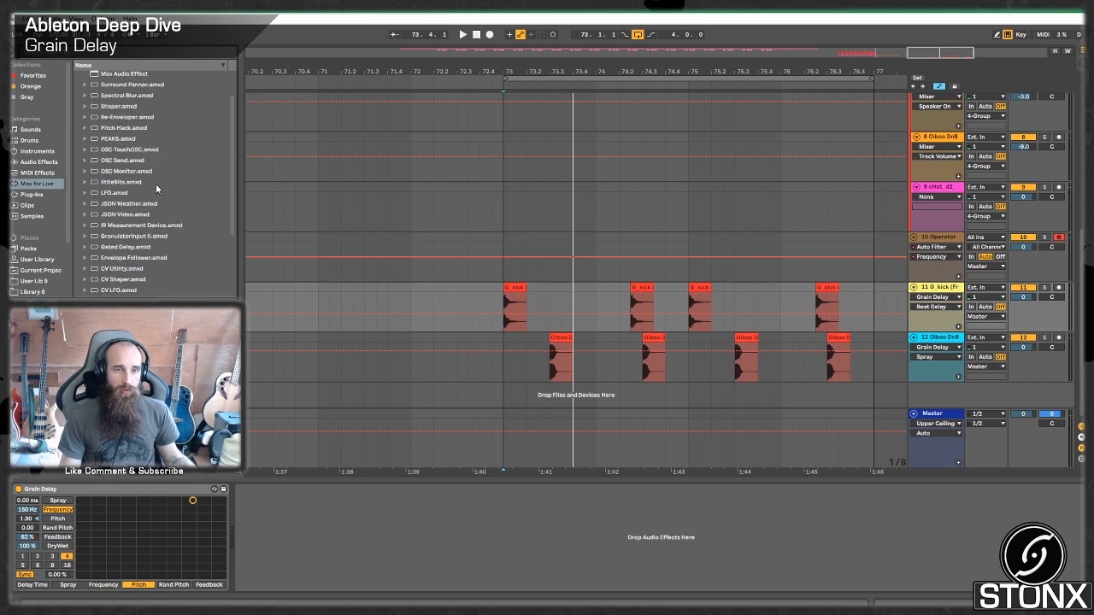
click(110, 194)
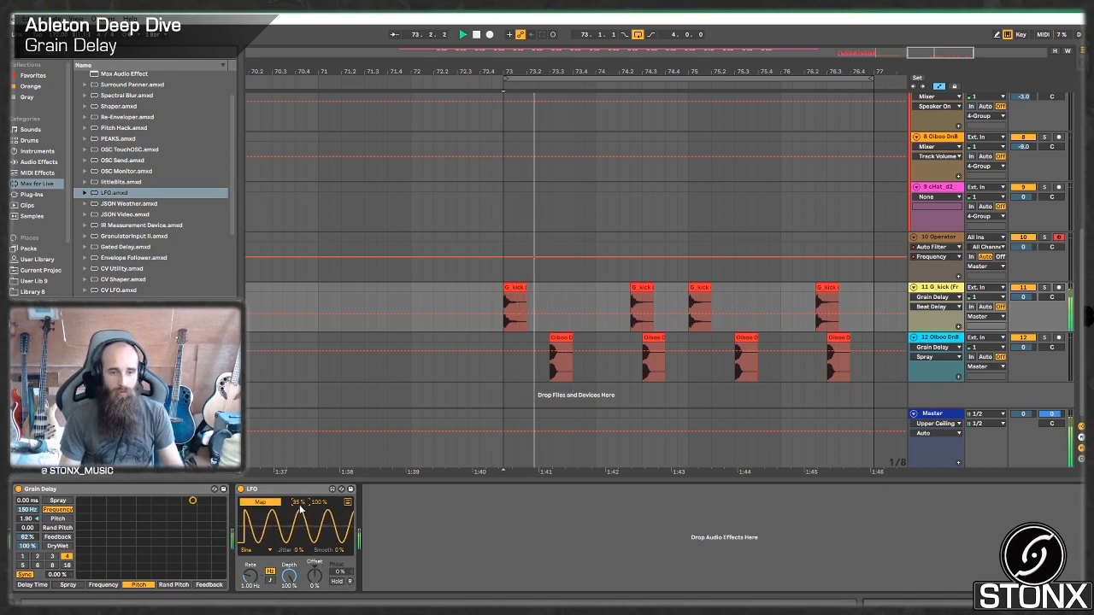
key(space)
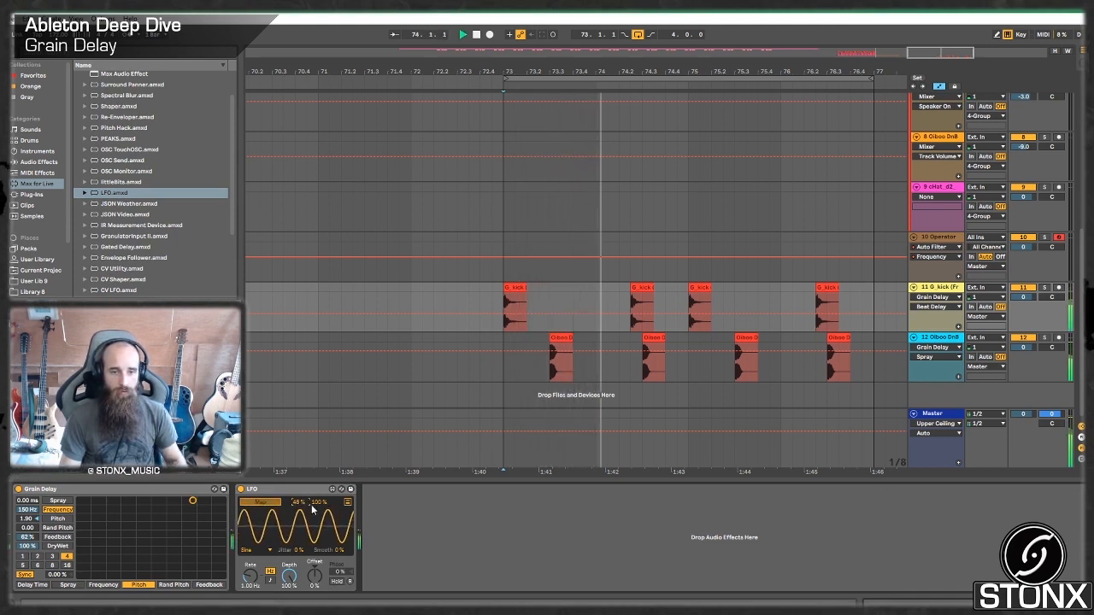
click(29, 510)
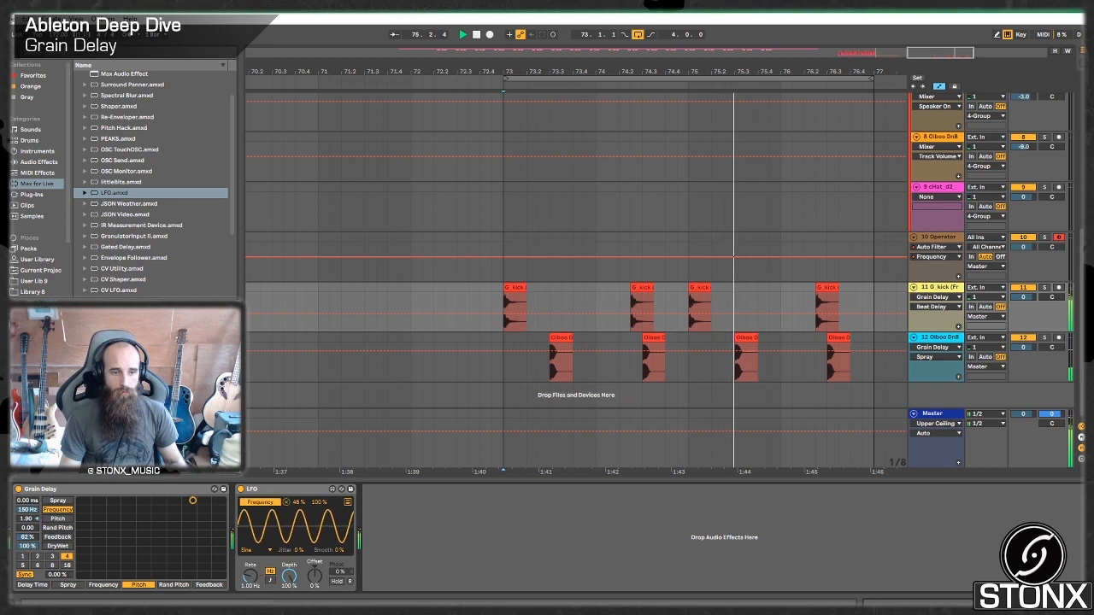
Step: Duplicate the LFO on the kick track and map the copy to the Grain Delay's Pitch
right_click(290, 492)
click(313, 514)
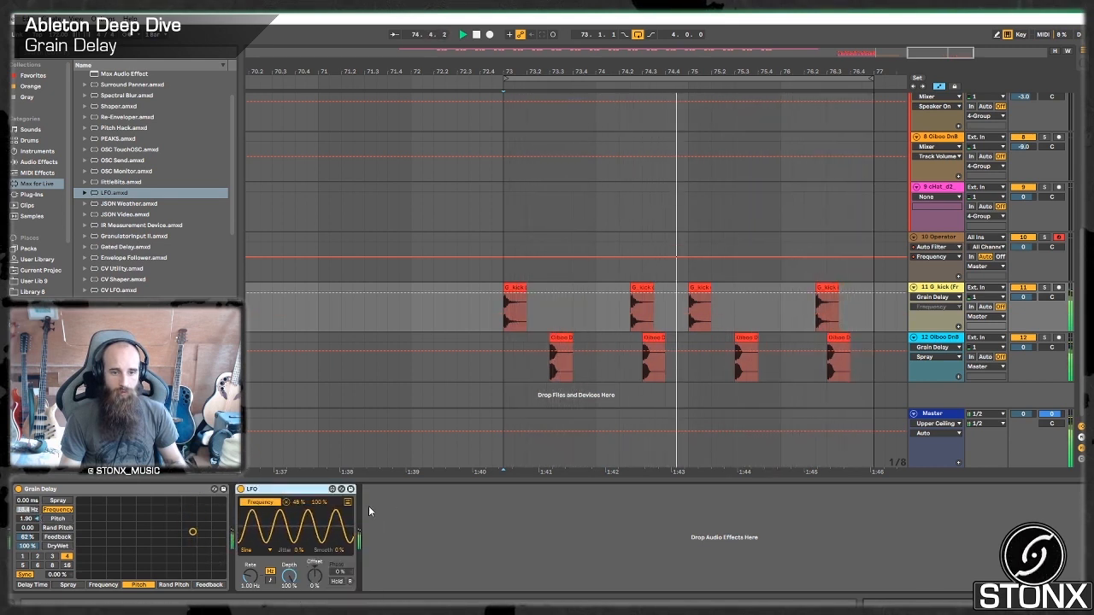
click(387, 502)
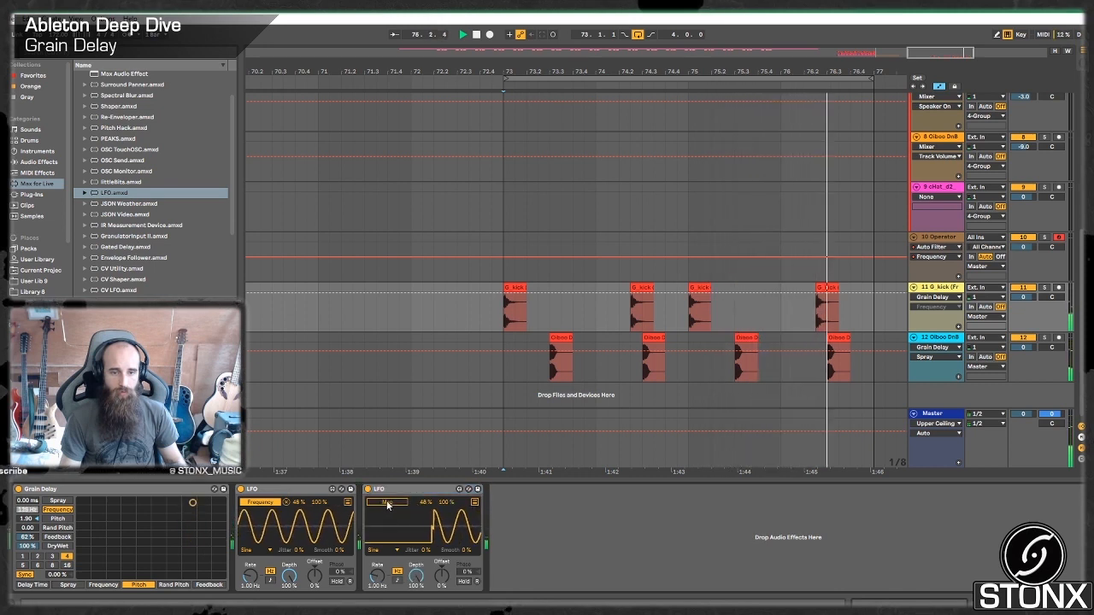
click(133, 585)
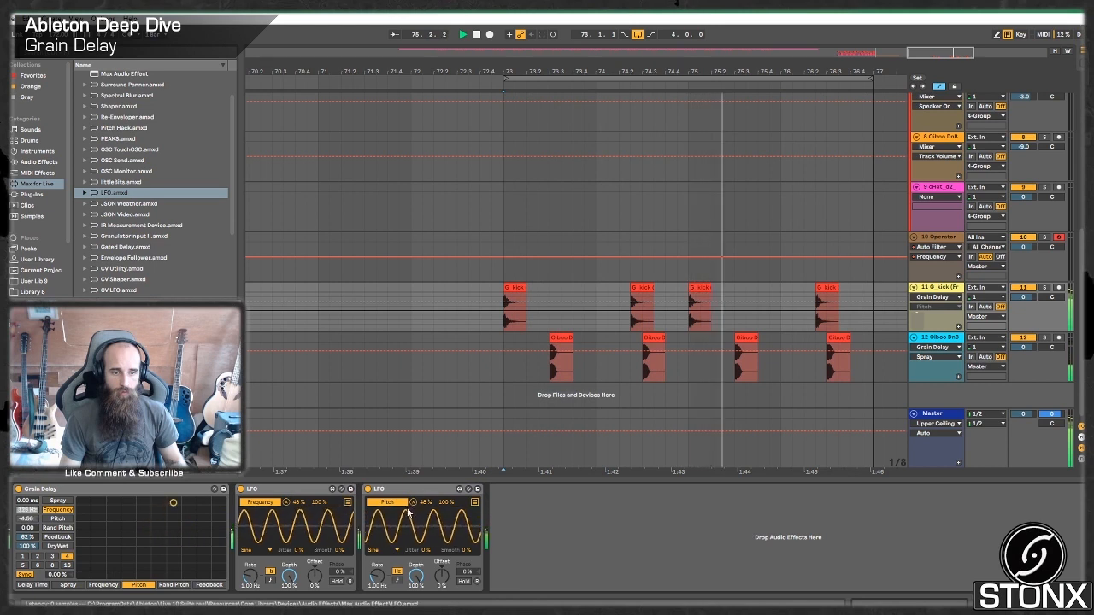
Step: Set the Pitch LFO's range to 86% minimum and 100% maximum, and its depth to 72.4%
drag(425, 503, 446, 514)
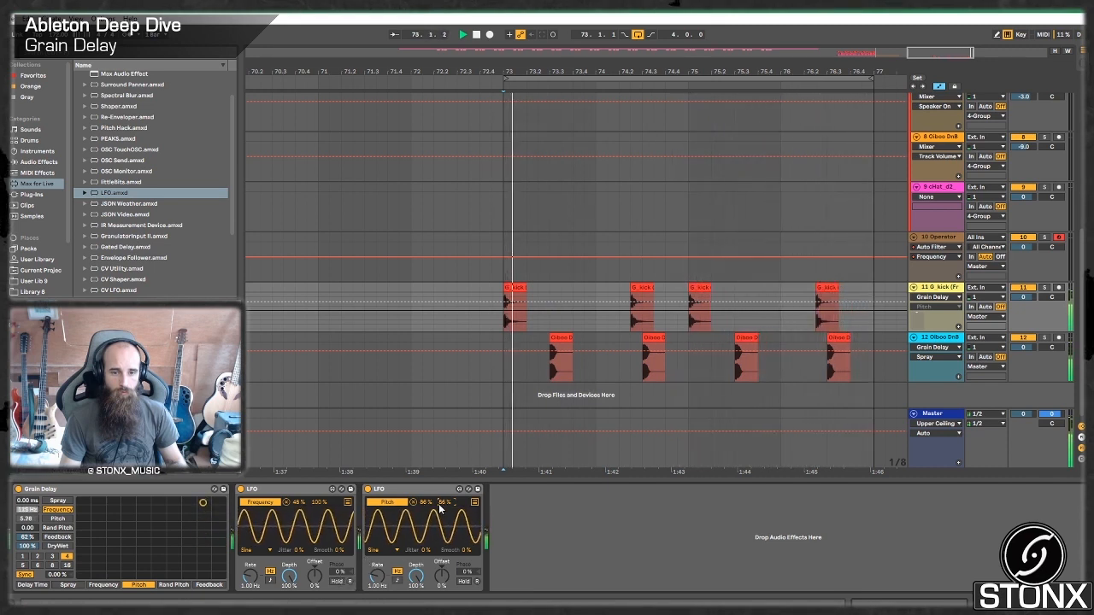
drag(441, 505, 441, 490)
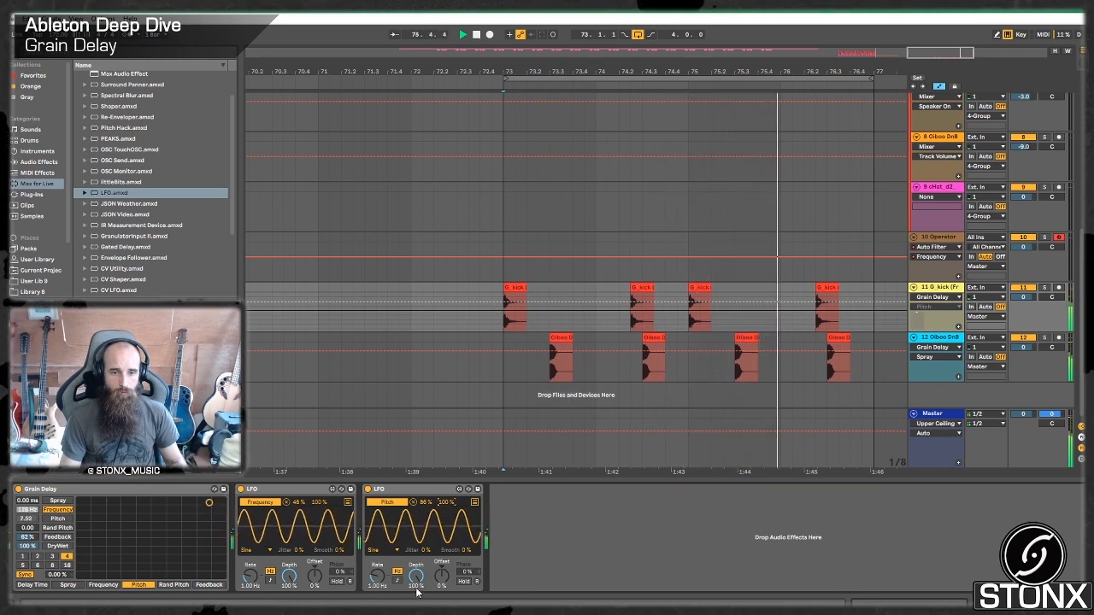
drag(416, 577, 416, 593)
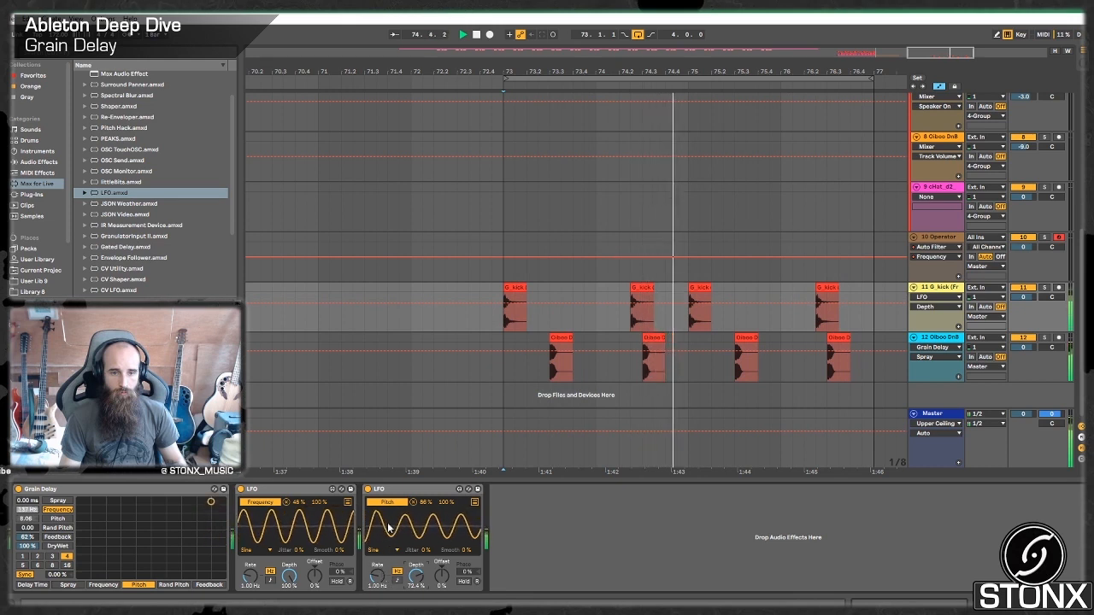
Step: Set the rate of the kick's Pitch LFO to 1.58 Hz
mouse_move(382, 577)
mouse_down()
mouse_move(382, 539)
mouse_move(382, 571)
mouse_up()
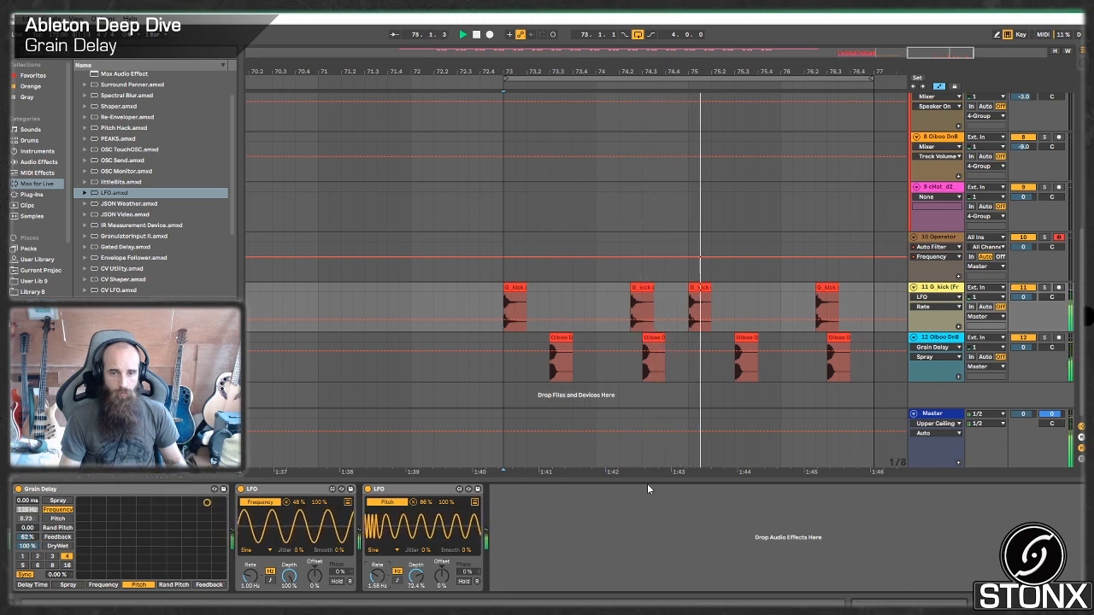
Step: Set the snare's Grain Delay to 9.89 ms spray, -10.9 pitch, 48% feedback and a beat delay of 2 while the loop plays
click(685, 344)
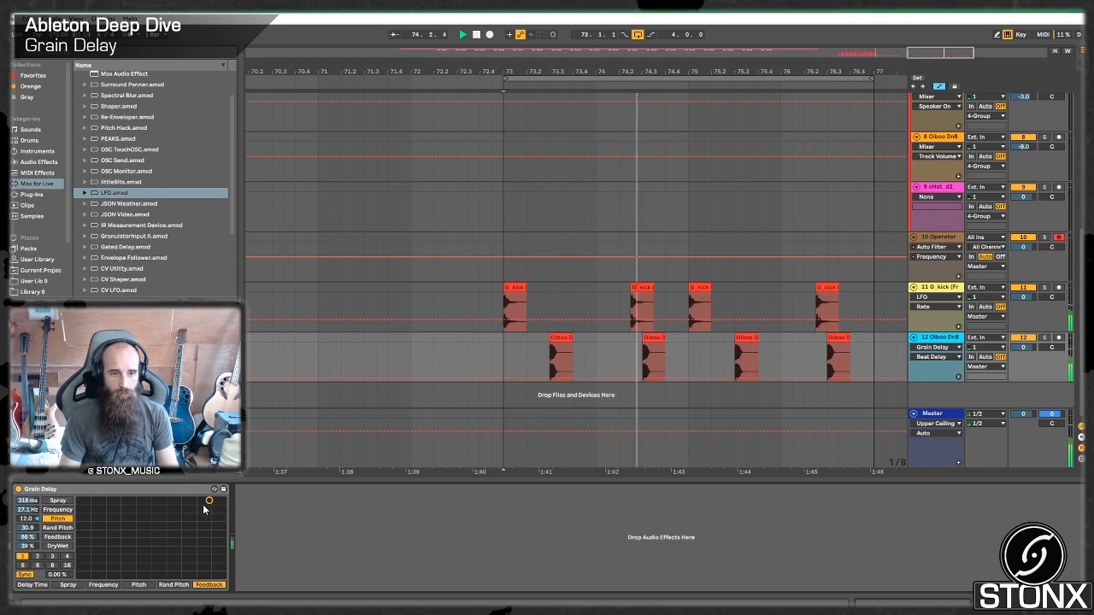
click(36, 565)
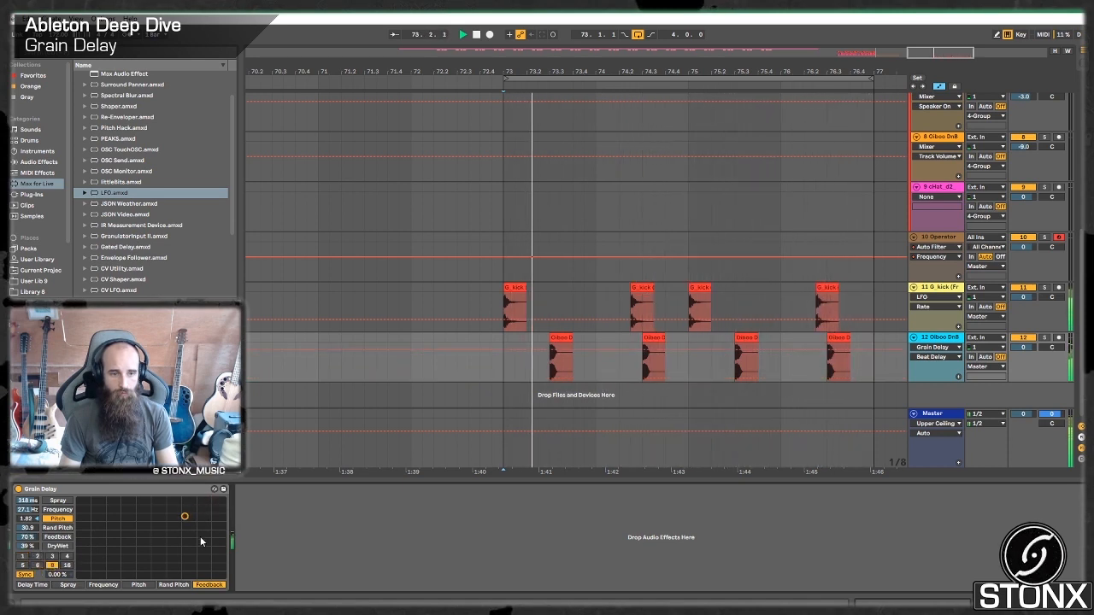
drag(28, 501, 27, 534)
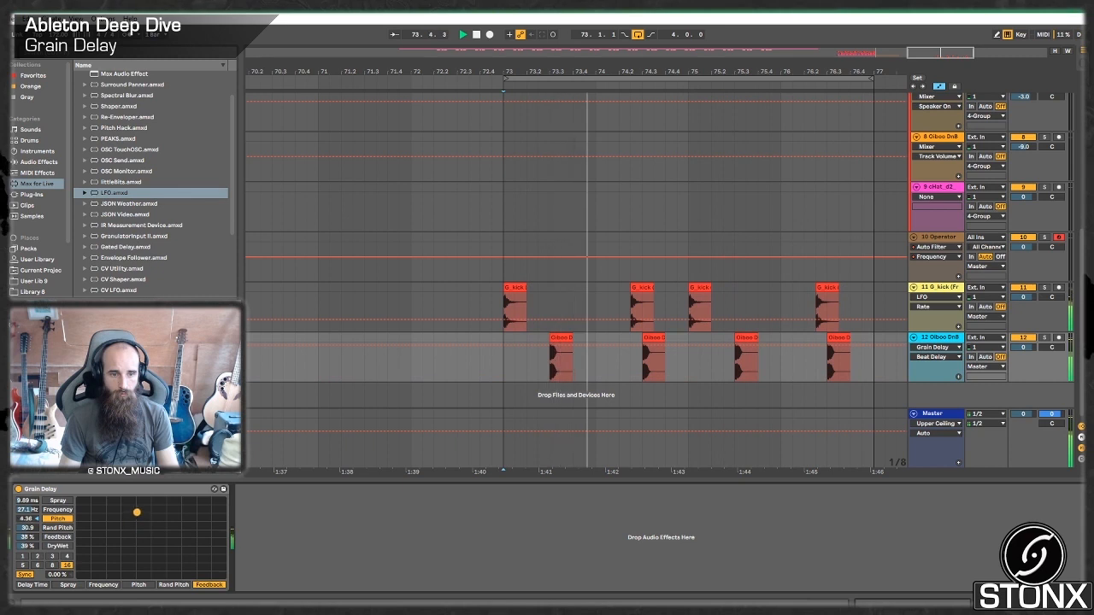
click(66, 557)
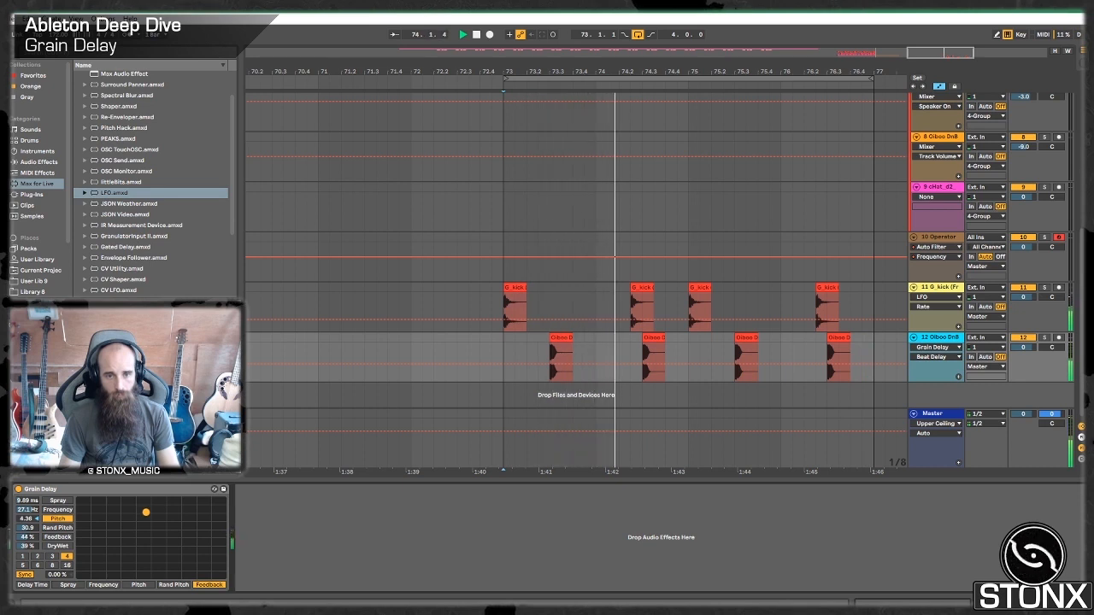
click(36, 556)
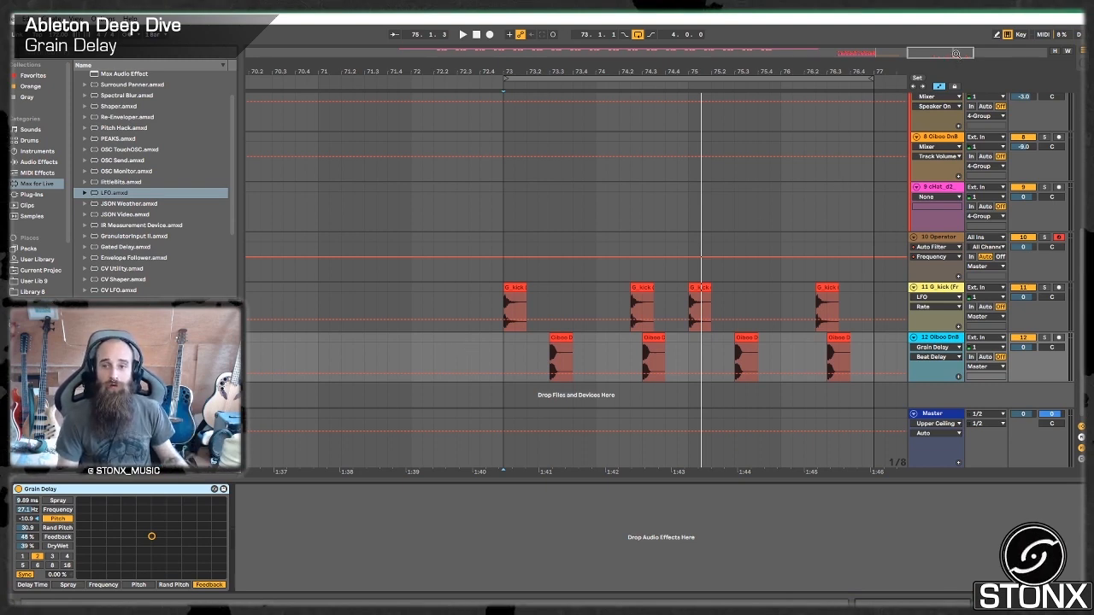
drag(956, 53, 844, 76)
scroll(755, 238, up, 5)
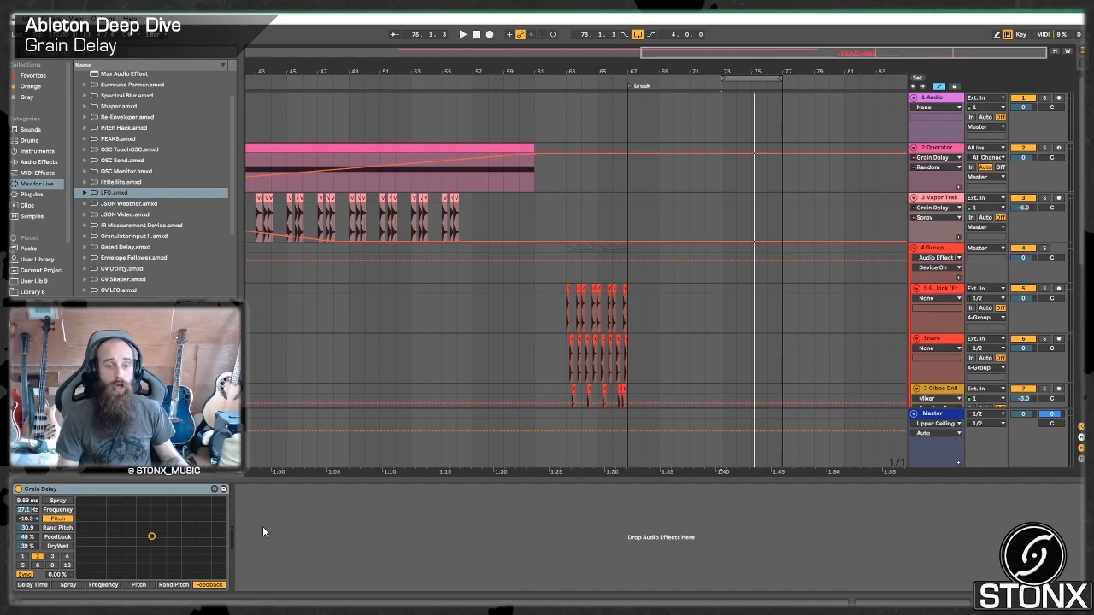